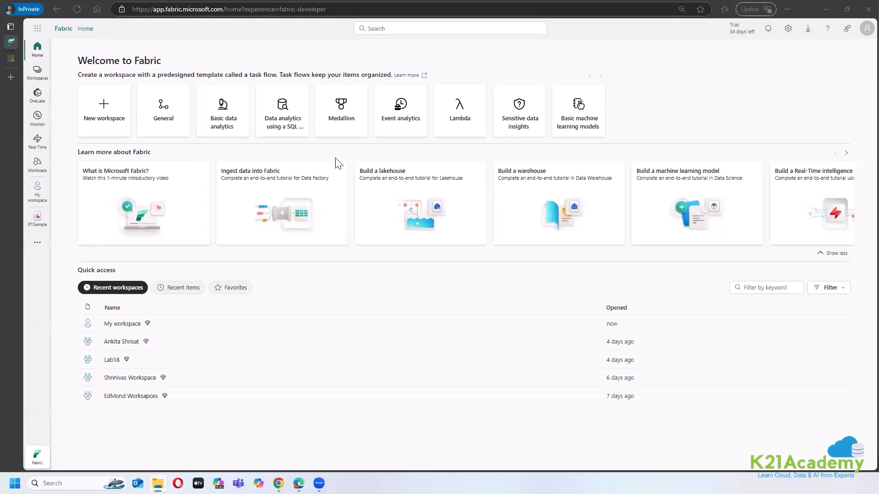
Open the appsettings JSON file from the TransactionGenerator folder and place its window over the folder window
{"action": "double_click", "coordinate": [275, 134]}
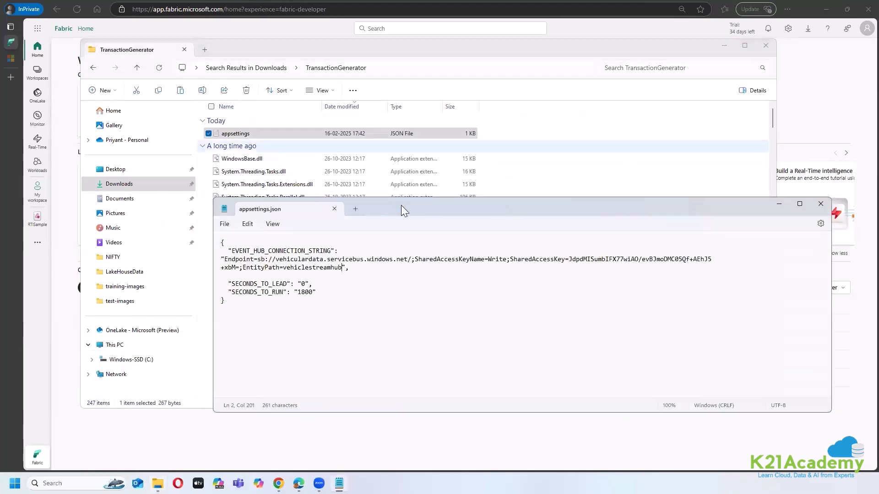
{"action": "left_click_drag", "start_coordinate": [398, 206], "coordinate": [270, 103]}
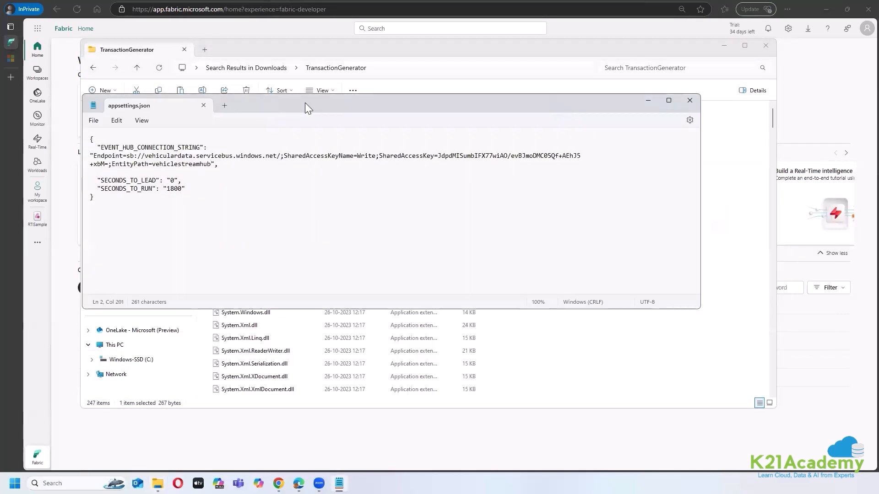
{"action": "left_click_drag", "start_coordinate": [305, 102], "coordinate": [302, 111]}
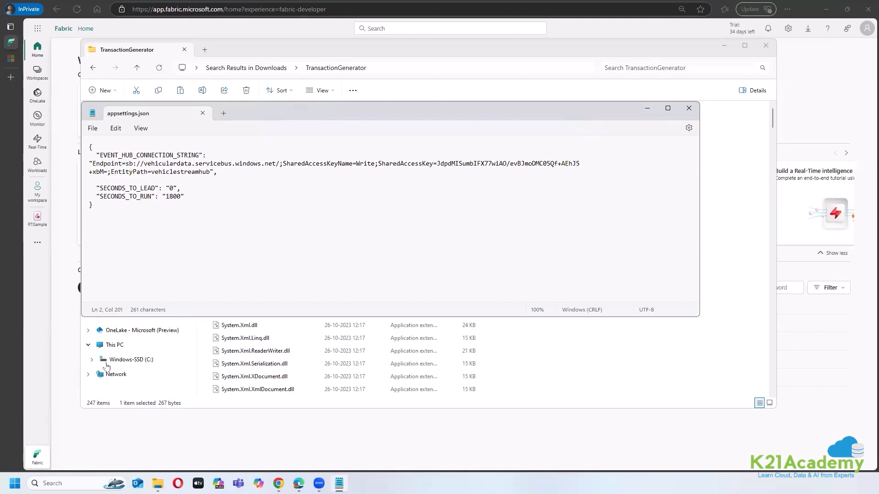
Switch to Microsoft Whiteboard and create a new whiteboard
{"action": "key", "text": "super"}
{"action": "type", "text": "whit"}
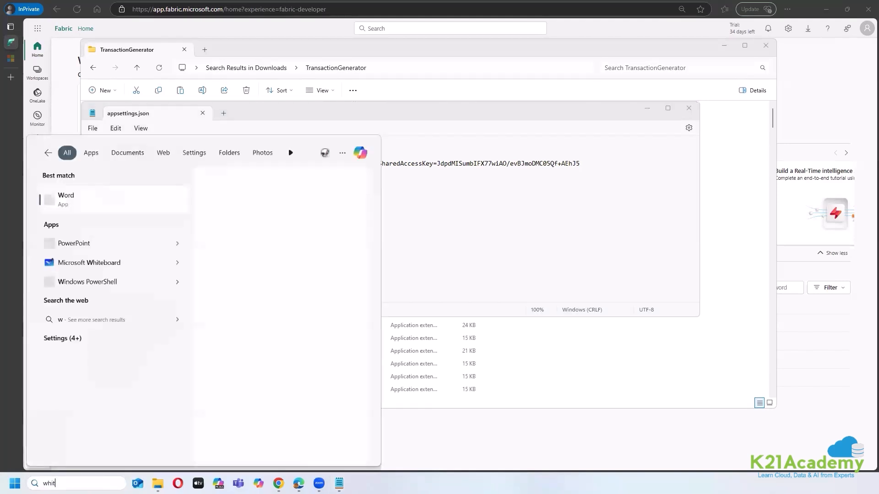
{"action": "type", "text": "enap"}
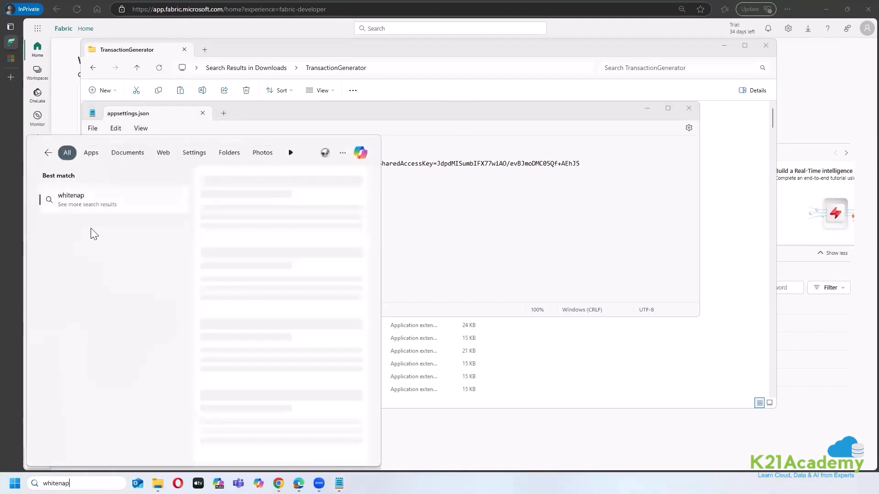
{"action": "key", "text": "BackSpace"}
{"action": "key", "text": "BackSpace"}
{"action": "key", "text": "BackSpace"}
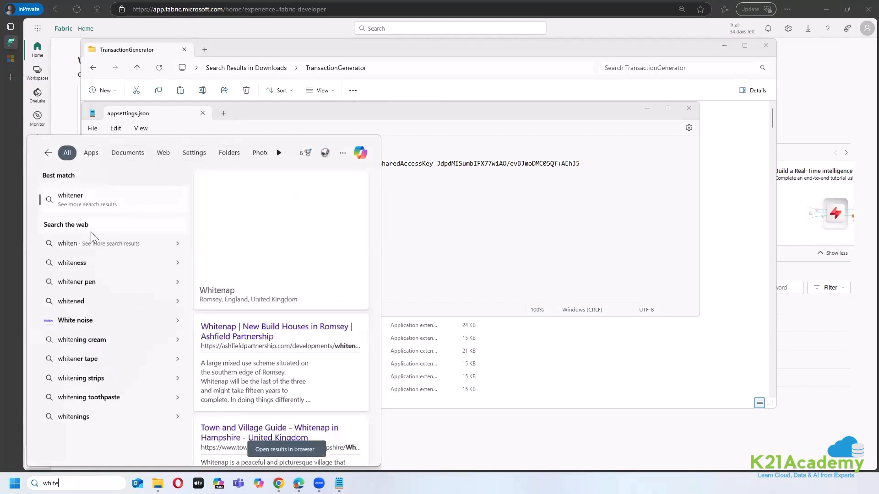
{"action": "type", "text": "board"}
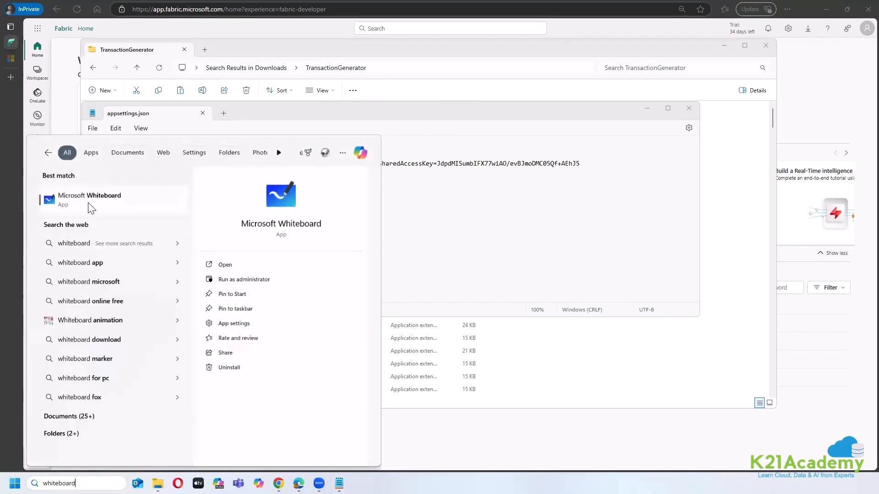
{"action": "key", "text": "Escape"}
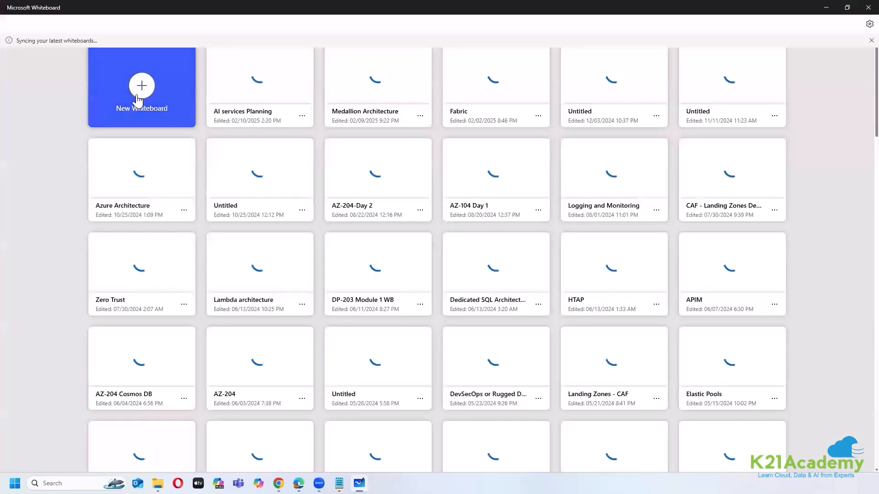
{"action": "left_click", "coordinate": [127, 113]}
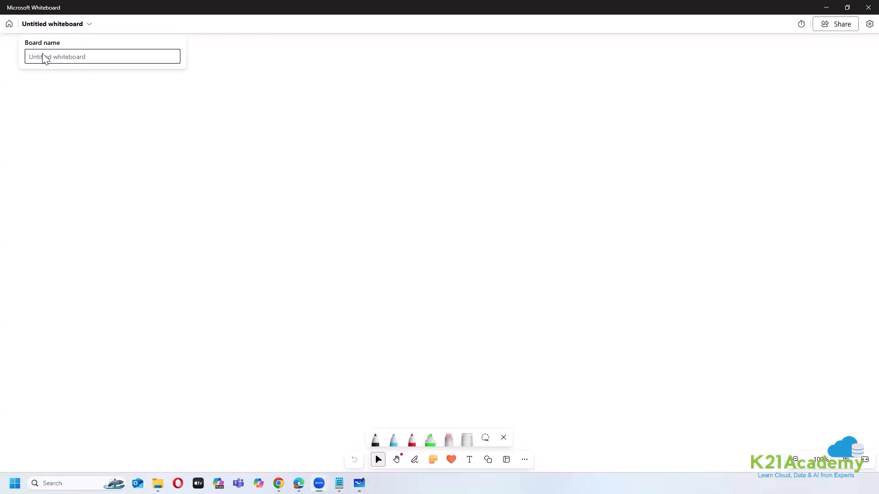
Name the new board "Streaming in Fabric"
{"action": "left_click", "coordinate": [43, 54]}
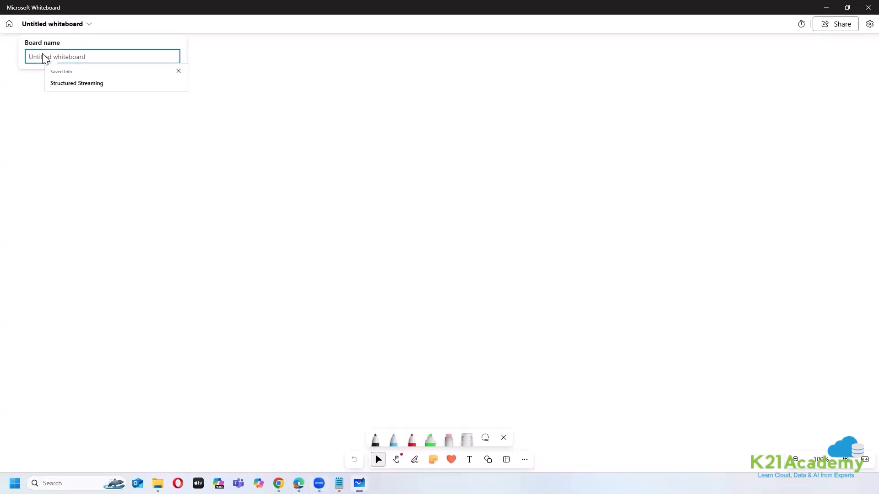
{"action": "type", "text": "Streamnig"}
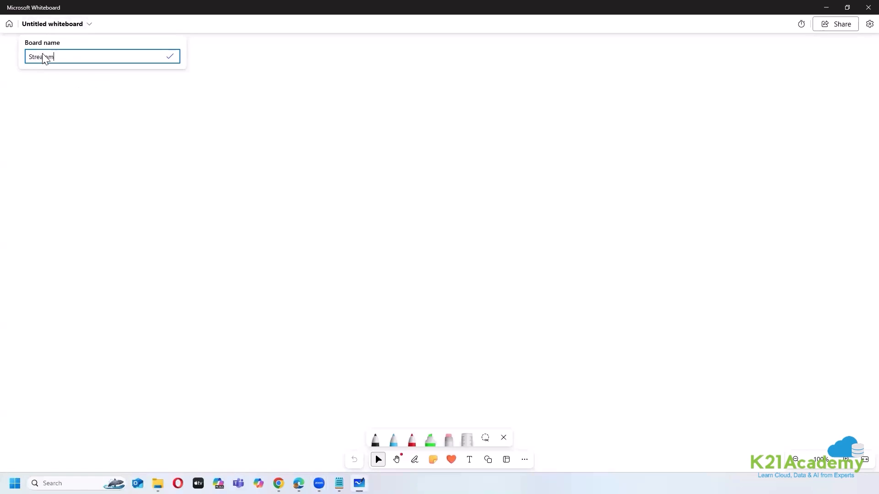
{"action": "key", "text": "BackSpace"}
{"action": "key", "text": "BackSpace"}
{"action": "key", "text": "BackSpace"}
{"action": "type", "text": "mnig"}
{"action": "key", "text": "BackSpace"}
{"action": "key", "text": "BackSpace"}
{"action": "key", "text": "BackSpace"}
{"action": "key", "text": "BackSpace"}
{"action": "type", "text": "ming int"}
{"action": "key", "text": "BackSpace"}
{"action": "key", "text": "BackSpace"}
{"action": "key", "text": "BackSpace"}
{"action": "type", "text": "in Fabric"}
{"action": "left_click", "coordinate": [170, 57]}
{"action": "left_click", "coordinate": [43, 47]}
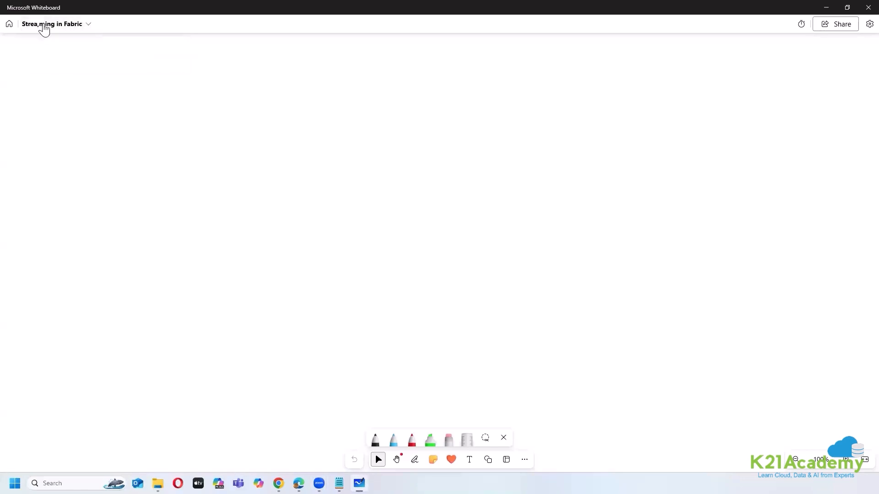
{"action": "left_click", "coordinate": [44, 29]}
{"action": "left_click", "coordinate": [43, 57]}
{"action": "key", "text": "BackSpace"}
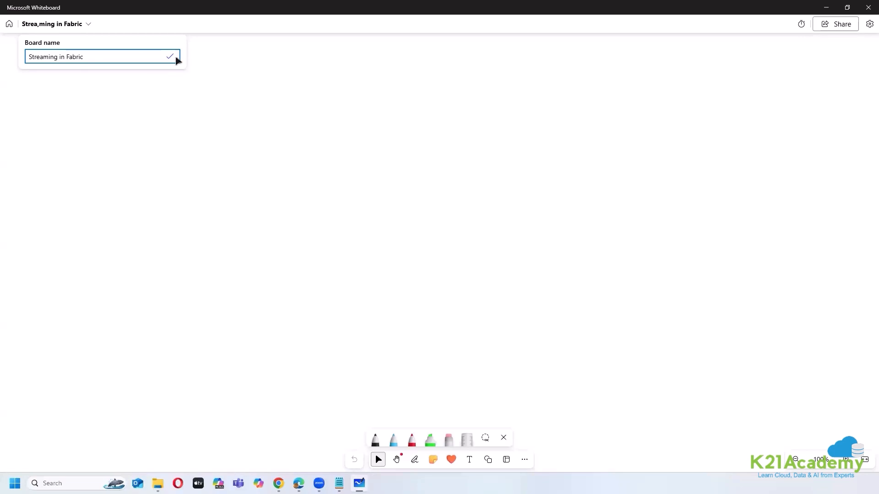
{"action": "left_click", "coordinate": [177, 57]}
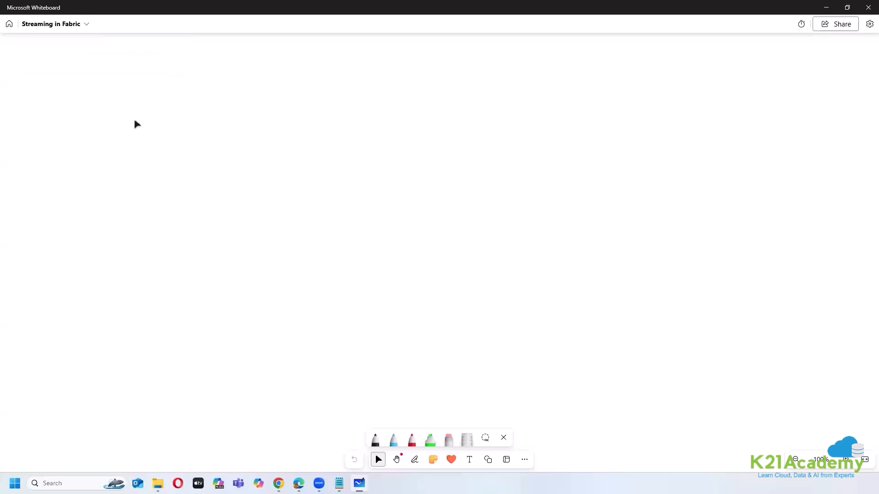
Switch to inking and enable Enhance inked shapes
{"action": "key", "text": "alt+w"}
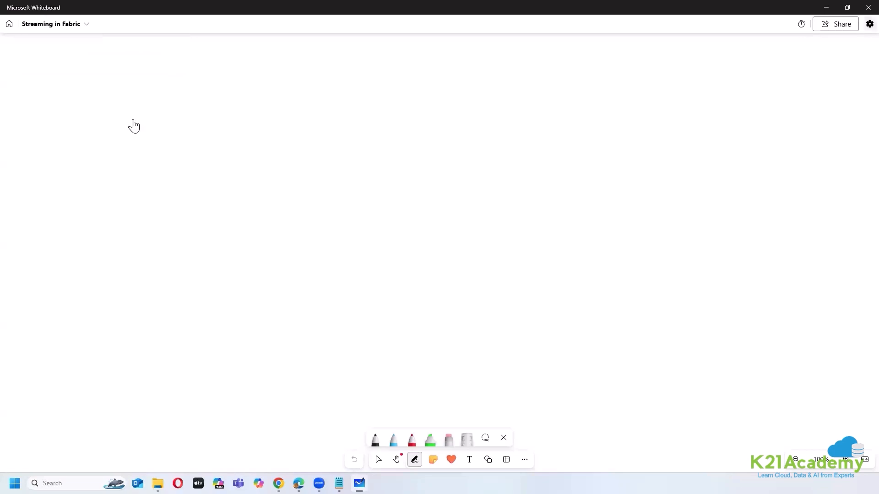
{"action": "left_click", "coordinate": [869, 23]}
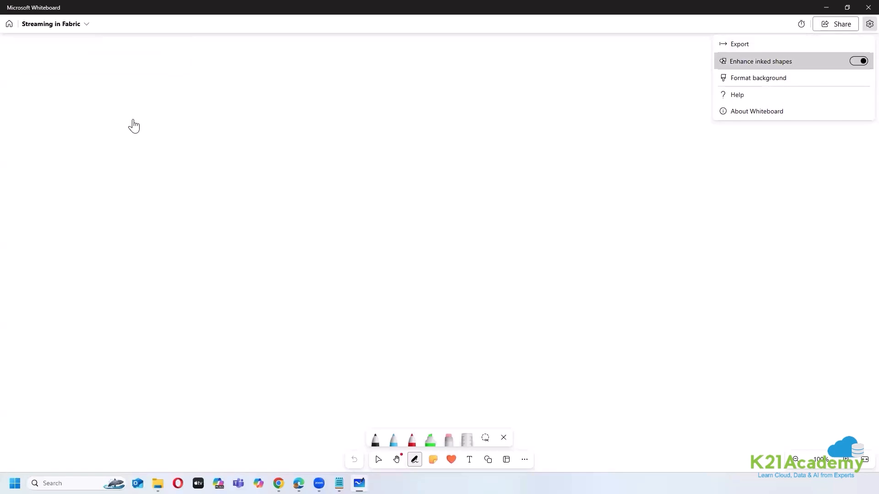
{"action": "left_click", "coordinate": [859, 61]}
Draw a source box titled "TransactionGenerator" and write "vehicles/GPS" inside it
{"action": "mouse_move", "coordinate": [116, 189]}
{"action": "left_mouse_down"}
{"action": "mouse_move", "coordinate": [113, 254]}
{"action": "mouse_move", "coordinate": [193, 273]}
{"action": "mouse_move", "coordinate": [234, 208]}
{"action": "mouse_move", "coordinate": [208, 181]}
{"action": "mouse_move", "coordinate": [122, 189]}
{"action": "left_mouse_up"}
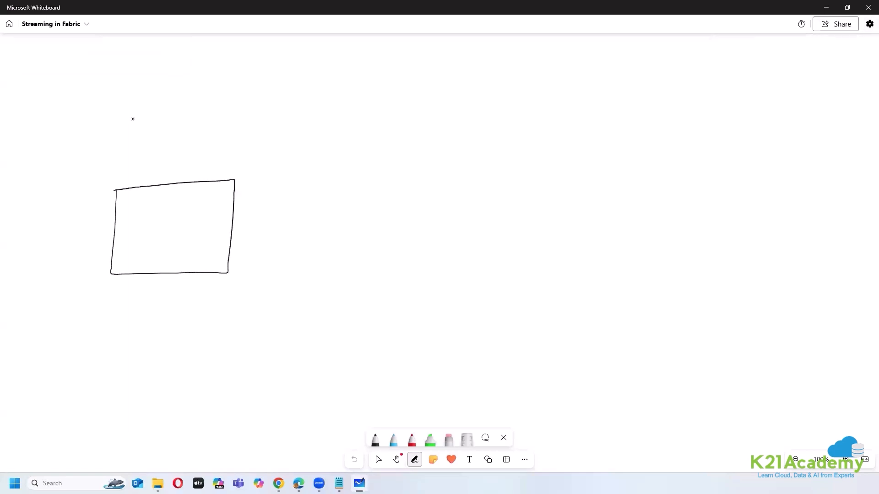
{"action": "left_click_drag", "start_coordinate": [126, 158], "coordinate": [173, 167]}
{"action": "left_click_drag", "start_coordinate": [170, 160], "coordinate": [239, 160]}
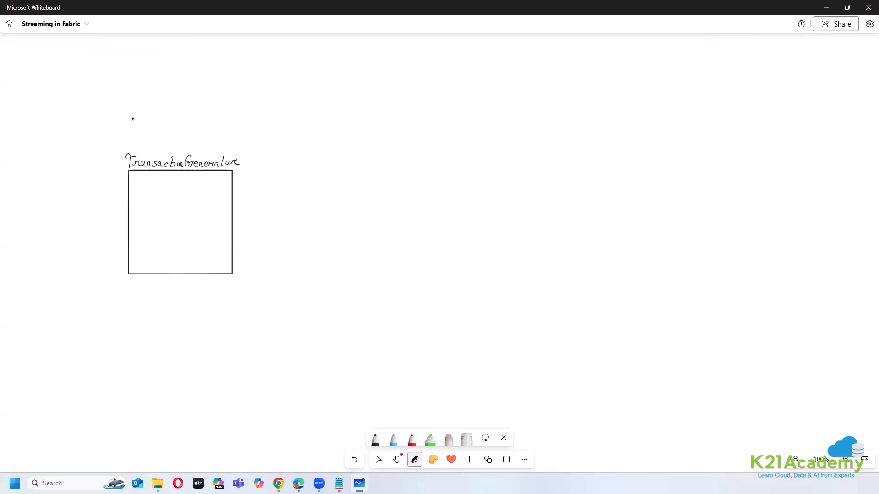
{"action": "mouse_move", "coordinate": [156, 199]}
{"action": "left_mouse_down"}
{"action": "mouse_move", "coordinate": [195, 203]}
{"action": "mouse_move", "coordinate": [175, 234]}
{"action": "mouse_move", "coordinate": [185, 239]}
{"action": "left_mouse_up"}
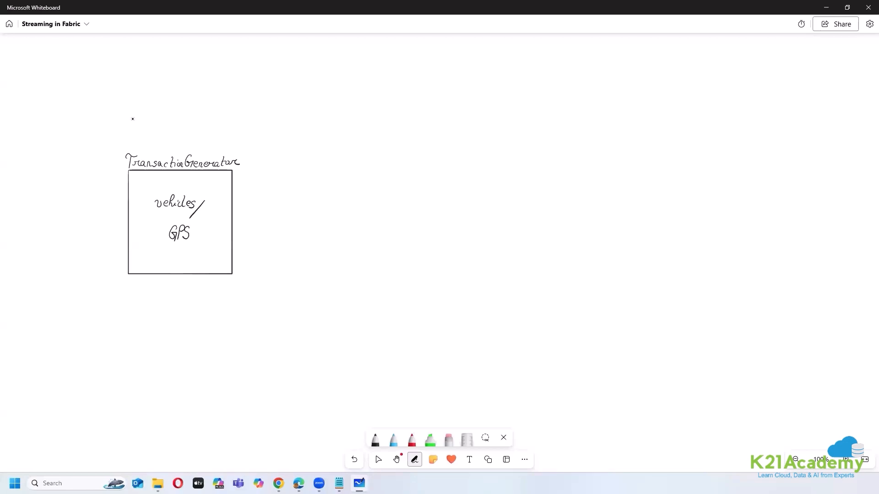
Draw an arrow rightward from the source box, write "real-time stream" at its end, and continue the flow with a longer arrow
{"action": "left_click_drag", "start_coordinate": [233, 214], "coordinate": [256, 215]}
{"action": "left_click_drag", "start_coordinate": [270, 216], "coordinate": [323, 209]}
{"action": "mouse_move", "coordinate": [281, 231]}
{"action": "left_mouse_down"}
{"action": "mouse_move", "coordinate": [275, 236]}
{"action": "mouse_move", "coordinate": [297, 235]}
{"action": "left_mouse_up"}
{"action": "left_click_drag", "start_coordinate": [297, 236], "coordinate": [314, 236]}
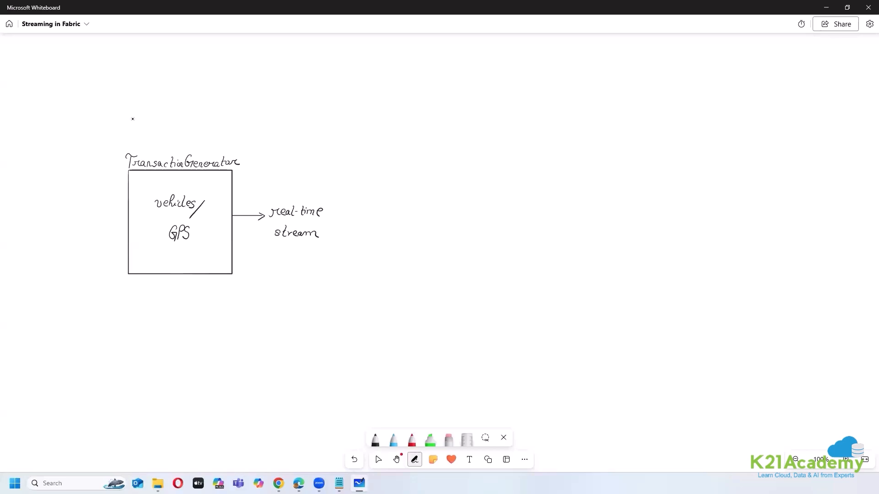
{"action": "left_click_drag", "start_coordinate": [329, 213], "coordinate": [409, 213]}
Draw a downward arrow labelled "Bronze collection" and add wavy arrows along it and along the real-time stream
{"action": "left_click_drag", "start_coordinate": [466, 253], "coordinate": [465, 318]}
{"action": "mouse_move", "coordinate": [414, 275]}
{"action": "left_mouse_down"}
{"action": "mouse_move", "coordinate": [447, 277]}
{"action": "mouse_move", "coordinate": [417, 290]}
{"action": "left_mouse_up"}
{"action": "left_click_drag", "start_coordinate": [422, 287], "coordinate": [461, 290]}
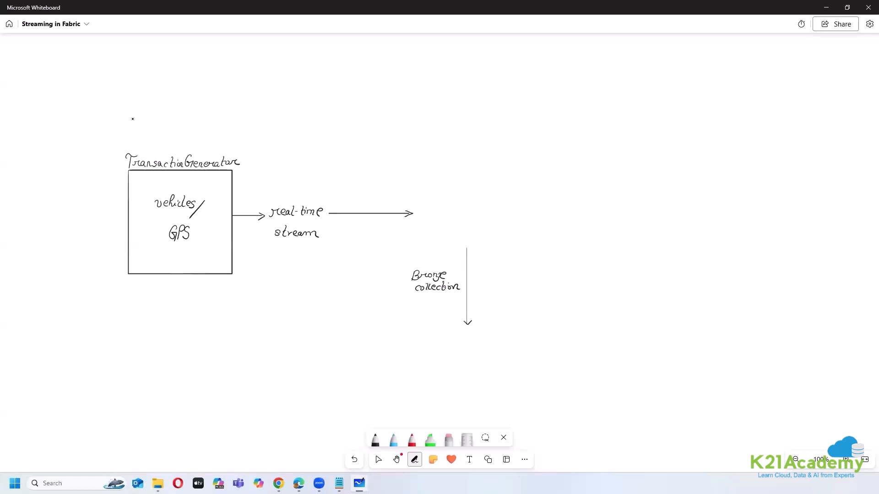
{"action": "mouse_move", "coordinate": [239, 206]}
{"action": "left_mouse_down"}
{"action": "mouse_move", "coordinate": [412, 202]}
{"action": "mouse_move", "coordinate": [406, 206]}
{"action": "left_mouse_up"}
{"action": "left_click_drag", "start_coordinate": [479, 251], "coordinate": [474, 319]}
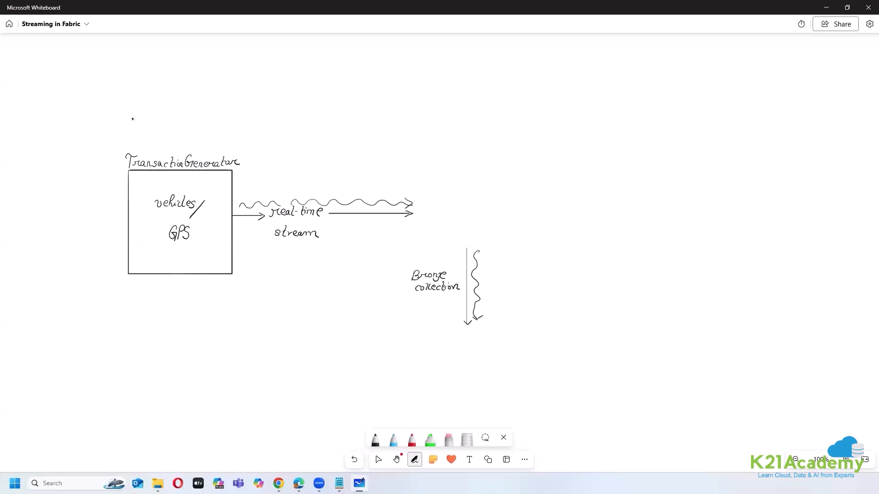
Draw a cylinder labelled "ADLS Gen2" below the Bronze collection arrow, with an arrow leading rightward from it
{"action": "mouse_move", "coordinate": [420, 342]}
{"action": "left_mouse_down"}
{"action": "mouse_move", "coordinate": [514, 352]}
{"action": "mouse_move", "coordinate": [423, 338]}
{"action": "mouse_move", "coordinate": [424, 380]}
{"action": "mouse_move", "coordinate": [512, 395]}
{"action": "mouse_move", "coordinate": [546, 386]}
{"action": "left_mouse_up"}
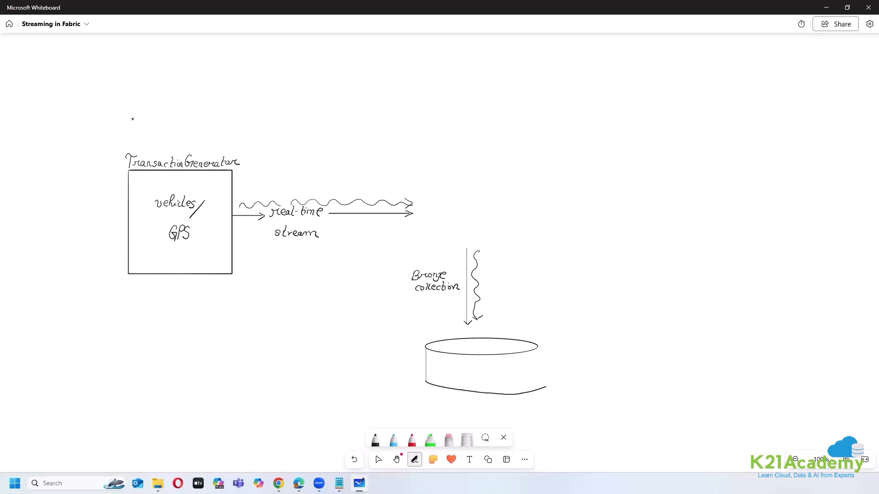
{"action": "left_click_drag", "start_coordinate": [537, 354], "coordinate": [538, 376]}
{"action": "left_click", "coordinate": [449, 439]}
{"action": "left_click", "coordinate": [485, 392]}
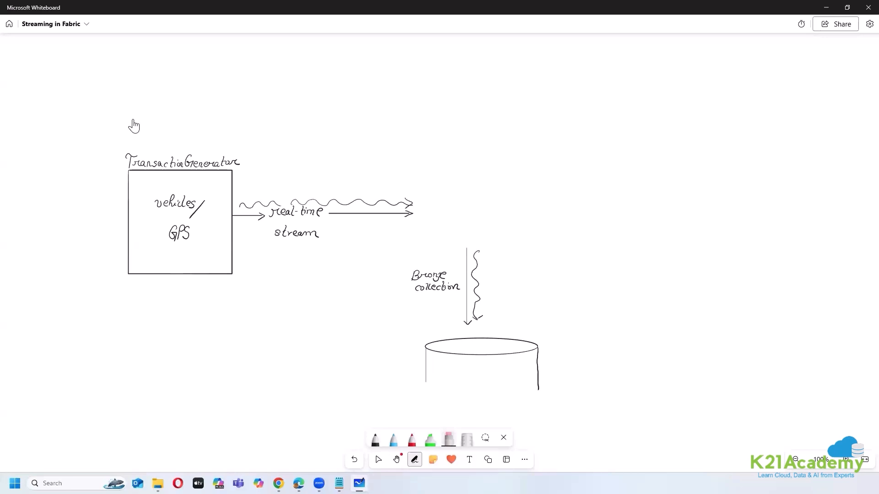
{"action": "left_click", "coordinate": [375, 440]}
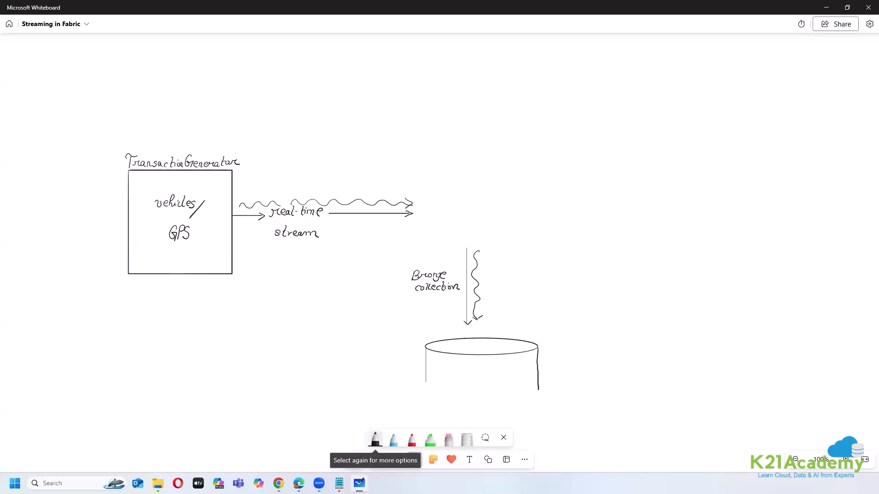
{"action": "left_click_drag", "start_coordinate": [425, 392], "coordinate": [535, 392]}
{"action": "left_click_drag", "start_coordinate": [442, 372], "coordinate": [637, 364]}
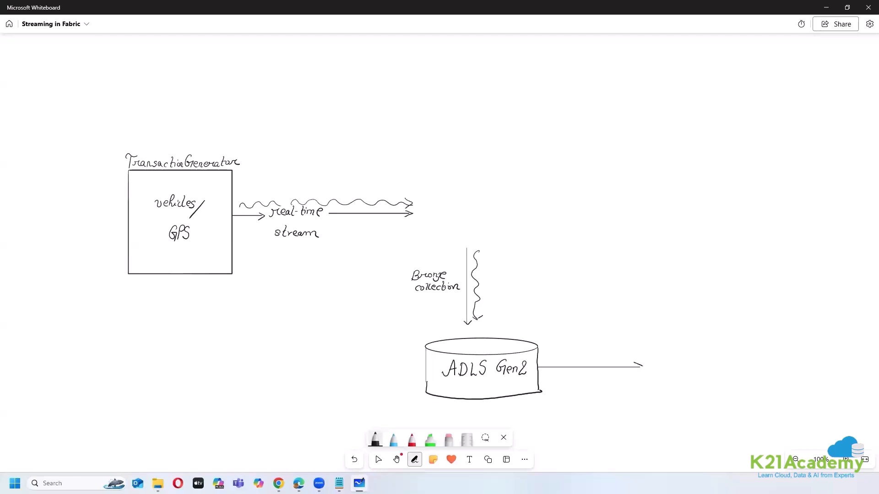
Draw an empty rectangle at the end of the ADLS Gen2 arrow and label the arrow "shortcut pipeline (copy/Gen2)"
{"action": "mouse_move", "coordinate": [652, 346]}
{"action": "left_mouse_down"}
{"action": "mouse_move", "coordinate": [654, 406]}
{"action": "mouse_move", "coordinate": [756, 409]}
{"action": "mouse_move", "coordinate": [744, 349]}
{"action": "mouse_move", "coordinate": [663, 348]}
{"action": "left_mouse_up"}
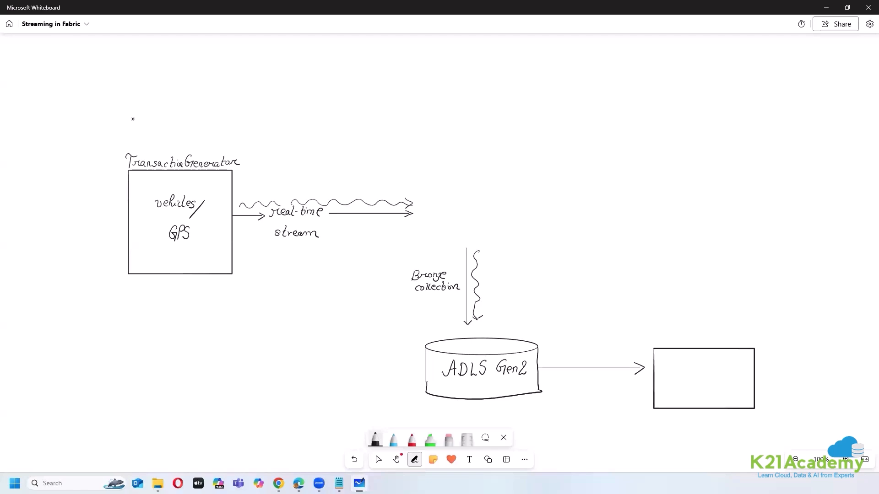
{"action": "mouse_move", "coordinate": [570, 359]}
{"action": "left_mouse_down"}
{"action": "mouse_move", "coordinate": [567, 365]}
{"action": "mouse_move", "coordinate": [594, 366]}
{"action": "left_mouse_up"}
{"action": "left_click_drag", "start_coordinate": [589, 360], "coordinate": [607, 364]}
{"action": "mouse_move", "coordinate": [609, 353]}
{"action": "left_mouse_down"}
{"action": "mouse_move", "coordinate": [613, 365]}
{"action": "mouse_move", "coordinate": [618, 356]}
{"action": "left_mouse_up"}
{"action": "mouse_move", "coordinate": [570, 373]}
{"action": "left_mouse_down"}
{"action": "mouse_move", "coordinate": [564, 393]}
{"action": "mouse_move", "coordinate": [572, 382]}
{"action": "mouse_move", "coordinate": [576, 400]}
{"action": "left_mouse_up"}
{"action": "left_click_drag", "start_coordinate": [579, 380], "coordinate": [621, 380]}
{"action": "mouse_move", "coordinate": [569, 398]}
{"action": "left_mouse_down"}
{"action": "mouse_move", "coordinate": [568, 408]}
{"action": "mouse_move", "coordinate": [588, 400]}
{"action": "left_mouse_up"}
{"action": "mouse_move", "coordinate": [588, 400]}
{"action": "left_mouse_down"}
{"action": "mouse_move", "coordinate": [586, 411]}
{"action": "mouse_move", "coordinate": [596, 404]}
{"action": "left_mouse_up"}
{"action": "left_click_drag", "start_coordinate": [597, 397], "coordinate": [599, 408]}
{"action": "mouse_move", "coordinate": [616, 395]}
{"action": "left_mouse_down"}
{"action": "mouse_move", "coordinate": [611, 403]}
{"action": "mouse_move", "coordinate": [630, 399]}
{"action": "left_mouse_up"}
{"action": "left_click_drag", "start_coordinate": [634, 397], "coordinate": [644, 407]}
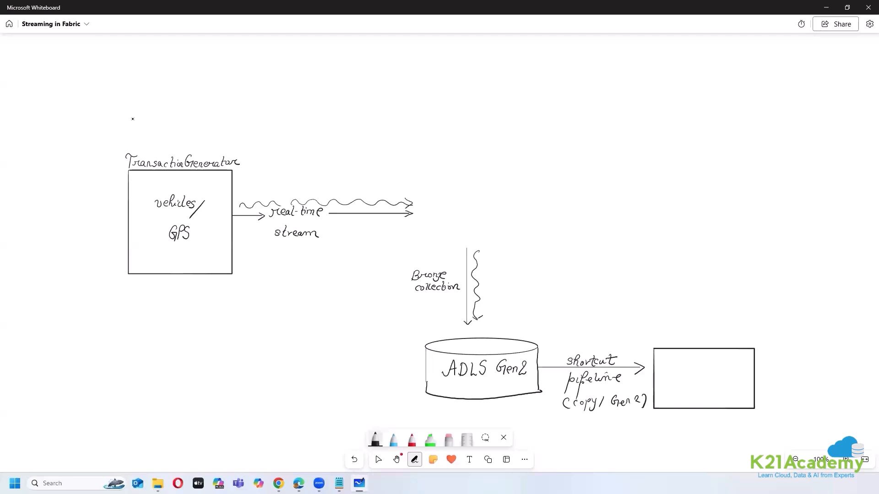
Write "fabric LKH delta" inside the rectangle at the end of the pipeline arrow
{"action": "mouse_move", "coordinate": [688, 359]}
{"action": "left_mouse_down"}
{"action": "mouse_move", "coordinate": [671, 388]}
{"action": "mouse_move", "coordinate": [684, 370]}
{"action": "mouse_move", "coordinate": [717, 378]}
{"action": "left_mouse_up"}
{"action": "left_click_drag", "start_coordinate": [732, 365], "coordinate": [738, 377]}
{"action": "mouse_move", "coordinate": [743, 366]}
{"action": "left_mouse_down"}
{"action": "mouse_move", "coordinate": [750, 380]}
{"action": "mouse_move", "coordinate": [707, 387]}
{"action": "mouse_move", "coordinate": [713, 397]}
{"action": "mouse_move", "coordinate": [721, 387]}
{"action": "mouse_move", "coordinate": [725, 398]}
{"action": "left_mouse_up"}
{"action": "left_click_drag", "start_coordinate": [720, 392], "coordinate": [737, 398]}
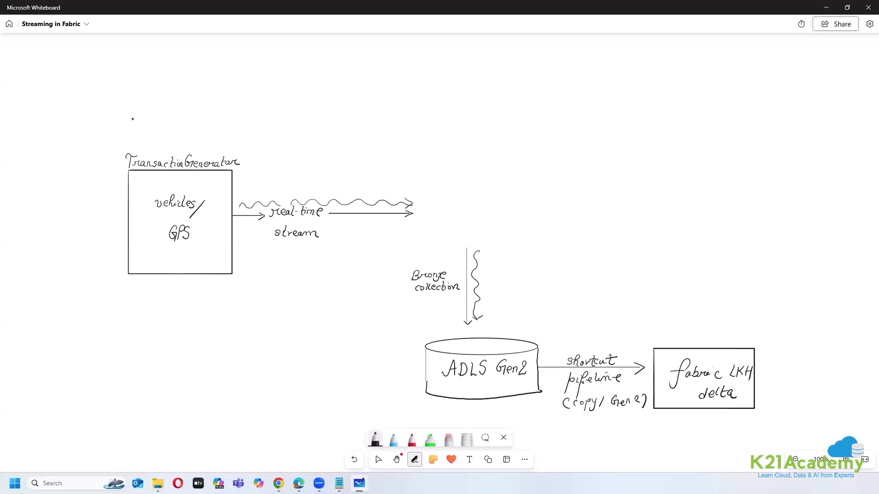
Draw a boxed question mark at the end of the real-time stream and title it "Event ingestion service"
{"action": "mouse_move", "coordinate": [462, 197]}
{"action": "left_mouse_down"}
{"action": "mouse_move", "coordinate": [469, 190]}
{"action": "mouse_move", "coordinate": [463, 216]}
{"action": "left_mouse_up"}
{"action": "mouse_move", "coordinate": [445, 139]}
{"action": "left_mouse_down"}
{"action": "mouse_move", "coordinate": [446, 154]}
{"action": "mouse_move", "coordinate": [465, 154]}
{"action": "left_mouse_up"}
{"action": "mouse_move", "coordinate": [461, 145]}
{"action": "left_mouse_down"}
{"action": "mouse_move", "coordinate": [496, 146]}
{"action": "mouse_move", "coordinate": [492, 161]}
{"action": "mouse_move", "coordinate": [519, 145]}
{"action": "mouse_move", "coordinate": [567, 145]}
{"action": "left_mouse_up"}
{"action": "left_click_drag", "start_coordinate": [569, 145], "coordinate": [586, 153]}
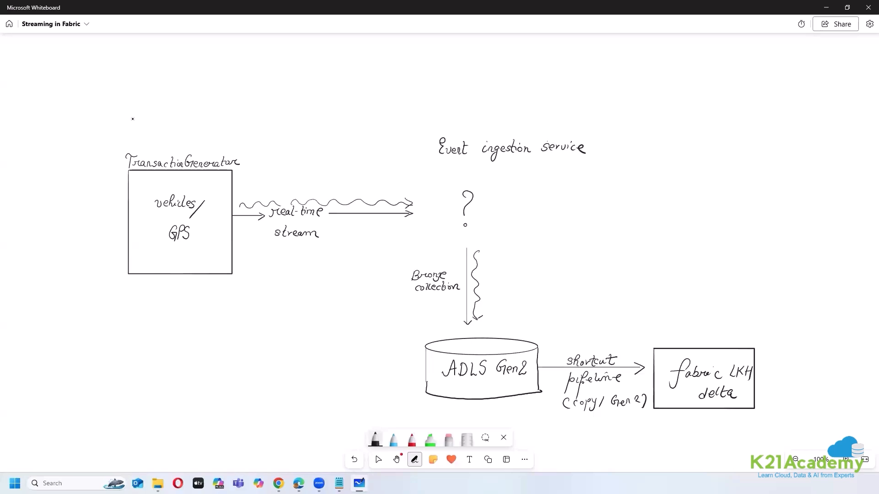
{"action": "mouse_move", "coordinate": [428, 194]}
{"action": "left_mouse_down"}
{"action": "mouse_move", "coordinate": [459, 235]}
{"action": "mouse_move", "coordinate": [523, 189]}
{"action": "mouse_move", "coordinate": [420, 182]}
{"action": "left_mouse_up"}
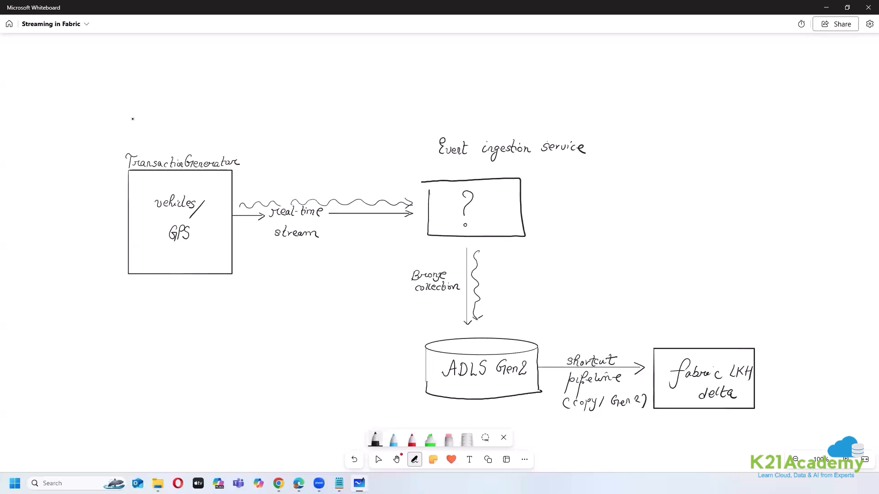
{"action": "left_click", "coordinate": [467, 439]}
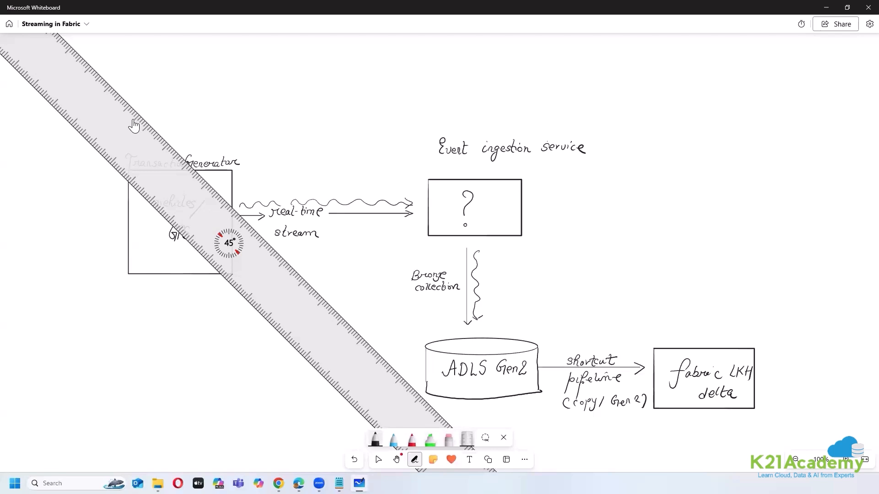
{"action": "left_click", "coordinate": [375, 440]}
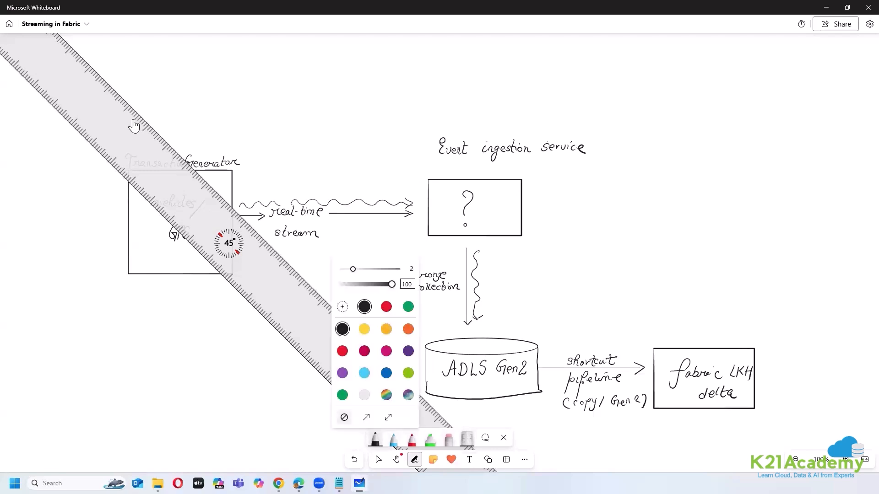
{"action": "left_click", "coordinate": [467, 438]}
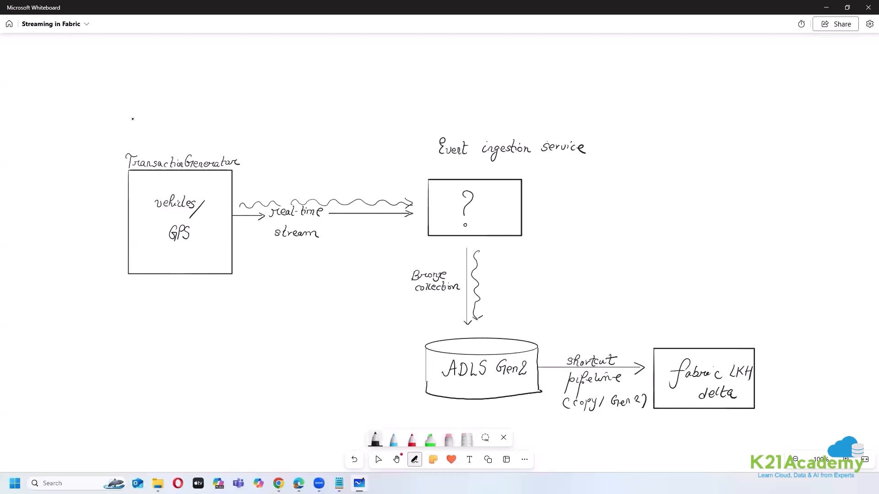
Draw a wavy arrow rightward out of the event ingestion box and write "batch" on top of the ADLS Gen2 cylinder
{"action": "mouse_move", "coordinate": [522, 204]}
{"action": "left_mouse_down"}
{"action": "mouse_move", "coordinate": [597, 206]}
{"action": "mouse_move", "coordinate": [592, 214]}
{"action": "left_mouse_up"}
{"action": "left_click_drag", "start_coordinate": [471, 343], "coordinate": [504, 351]}
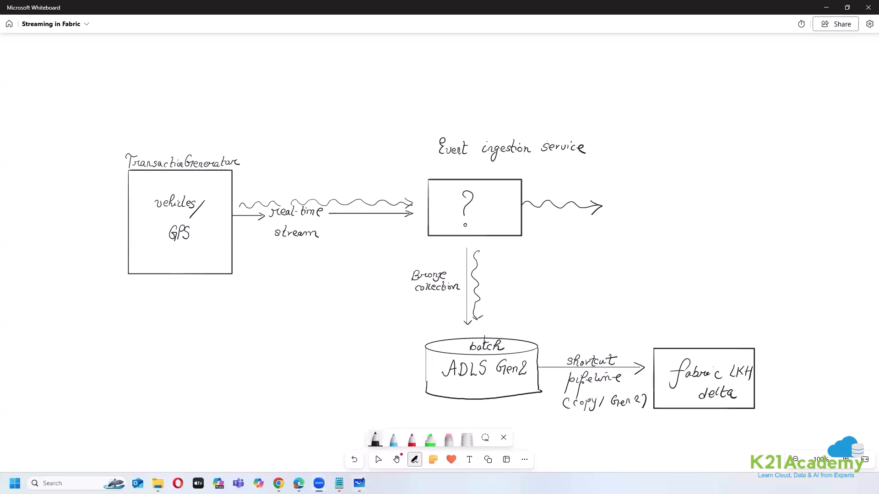
Handwrite the note "(not onelake)" directly below the ADLS Gen2 cylinder
{"action": "left_click", "coordinate": [378, 459]}
{"action": "mouse_move", "coordinate": [451, 405]}
{"action": "left_mouse_down"}
{"action": "mouse_move", "coordinate": [448, 414]}
{"action": "mouse_move", "coordinate": [470, 411]}
{"action": "mouse_move", "coordinate": [463, 409]}
{"action": "left_mouse_up"}
{"action": "left_click_drag", "start_coordinate": [469, 402], "coordinate": [471, 412]}
{"action": "mouse_move", "coordinate": [465, 406]}
{"action": "left_mouse_down"}
{"action": "mouse_move", "coordinate": [494, 411]}
{"action": "mouse_move", "coordinate": [506, 402]}
{"action": "mouse_move", "coordinate": [510, 411]}
{"action": "mouse_move", "coordinate": [518, 401]}
{"action": "mouse_move", "coordinate": [526, 410]}
{"action": "left_mouse_up"}
{"action": "left_click_drag", "start_coordinate": [527, 403], "coordinate": [530, 416]}
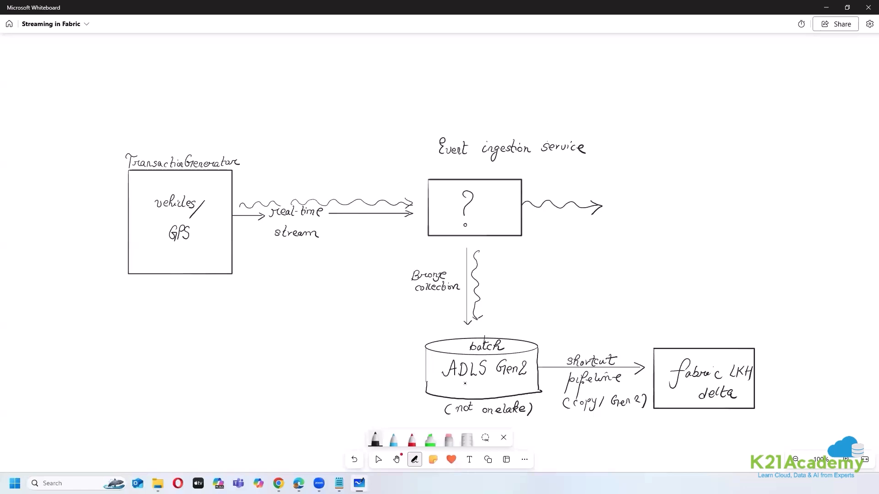
Erase the question mark in the event ingestion service box and write "Event hubs" in its place
{"action": "left_click", "coordinate": [448, 439]}
{"action": "left_click", "coordinate": [466, 203]}
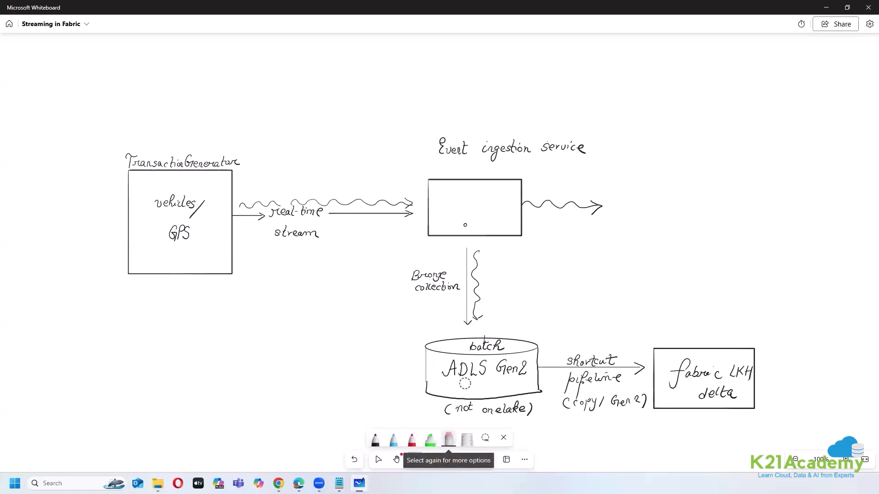
{"action": "left_click", "coordinate": [464, 225]}
{"action": "left_click", "coordinate": [376, 439]}
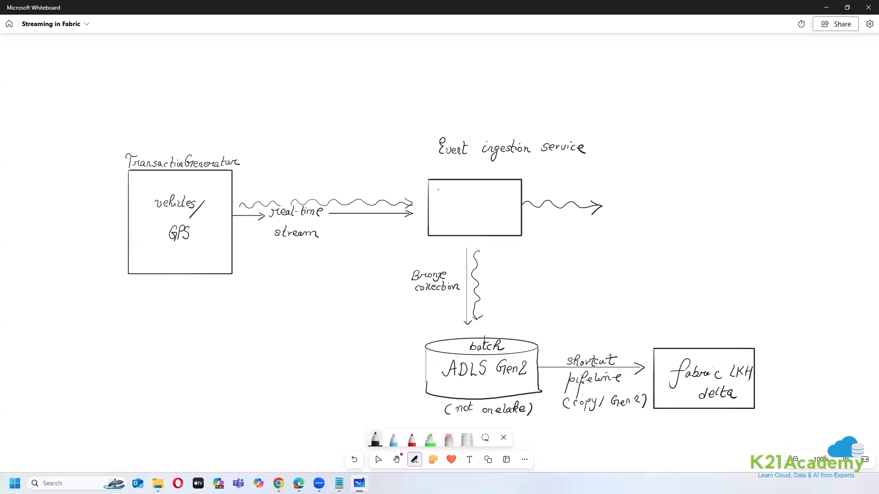
{"action": "mouse_move", "coordinate": [444, 186]}
{"action": "left_mouse_down"}
{"action": "mouse_move", "coordinate": [438, 202]}
{"action": "mouse_move", "coordinate": [467, 202]}
{"action": "mouse_move", "coordinate": [470, 221]}
{"action": "mouse_move", "coordinate": [488, 224]}
{"action": "left_mouse_up"}
{"action": "left_click_drag", "start_coordinate": [495, 216], "coordinate": [488, 225]}
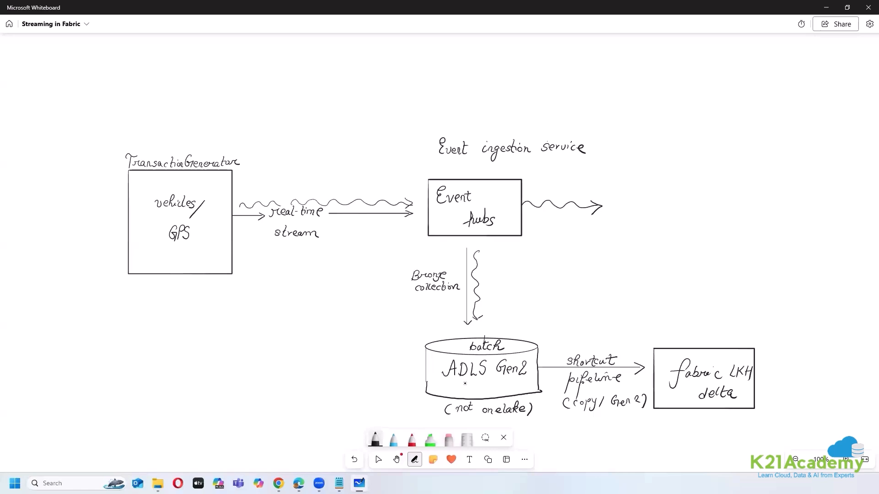
{"action": "left_click", "coordinate": [378, 459]}
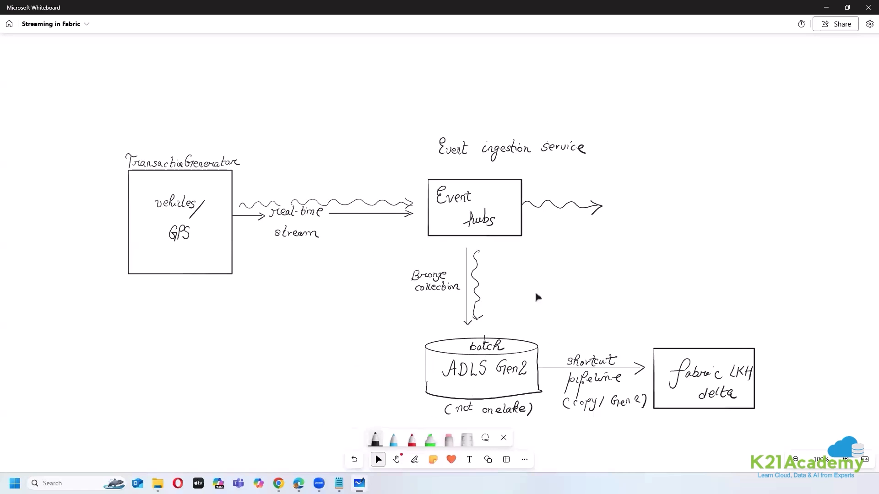
Draw a check mark above the Event hubs box and another at the ADLS Gen2 cylinder's upper corner
{"action": "key", "text": "alt+w"}
{"action": "left_click_drag", "start_coordinate": [431, 169], "coordinate": [443, 162]}
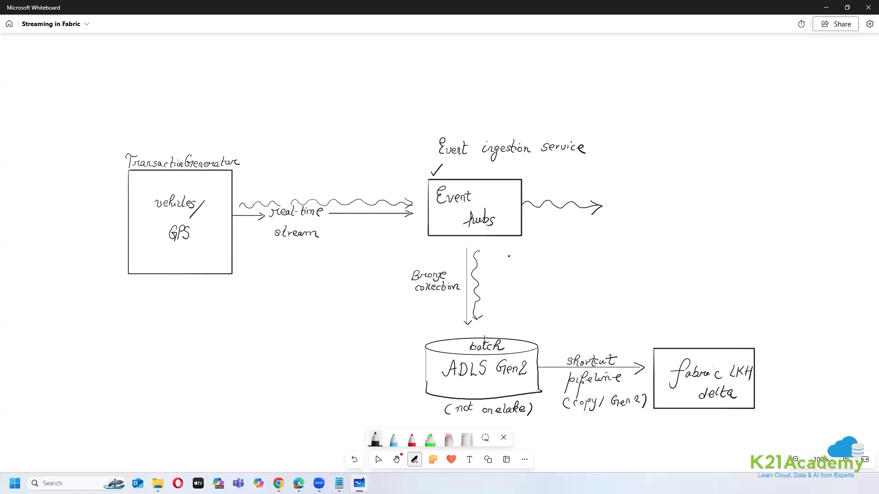
{"action": "left_click_drag", "start_coordinate": [427, 338], "coordinate": [441, 332]}
{"action": "key", "text": "Escape"}
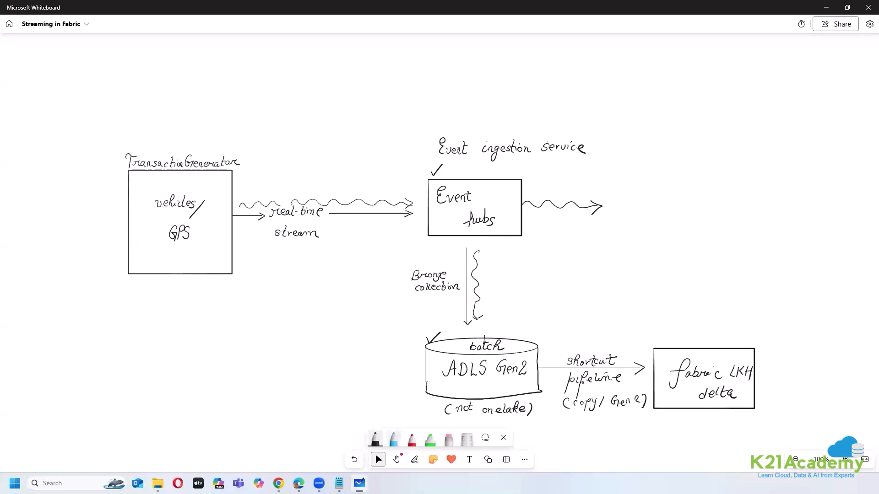
{"action": "left_click", "coordinate": [414, 459]}
Switch to the Azure portal in Chrome, find the Storage accounts service with "storage account", and start creating a new storage account
{"action": "mouse_move", "coordinate": [279, 483]}
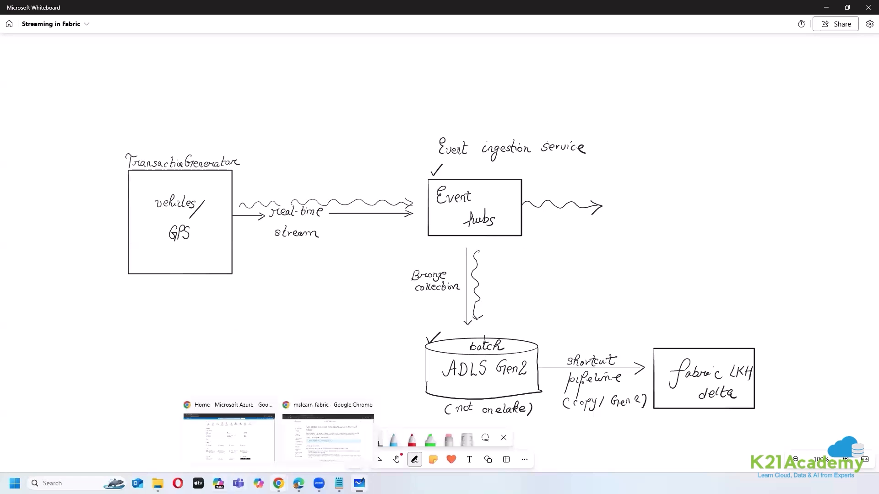
{"action": "left_click", "coordinate": [224, 407]}
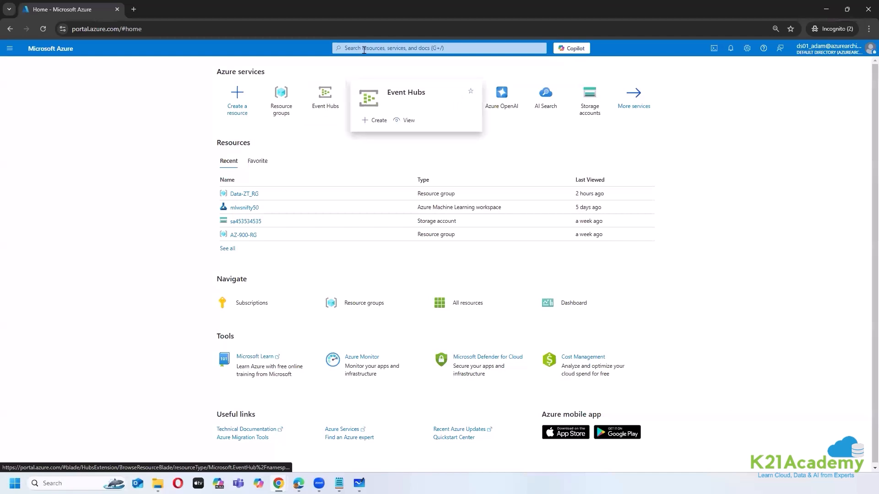
{"action": "left_click", "coordinate": [364, 48]}
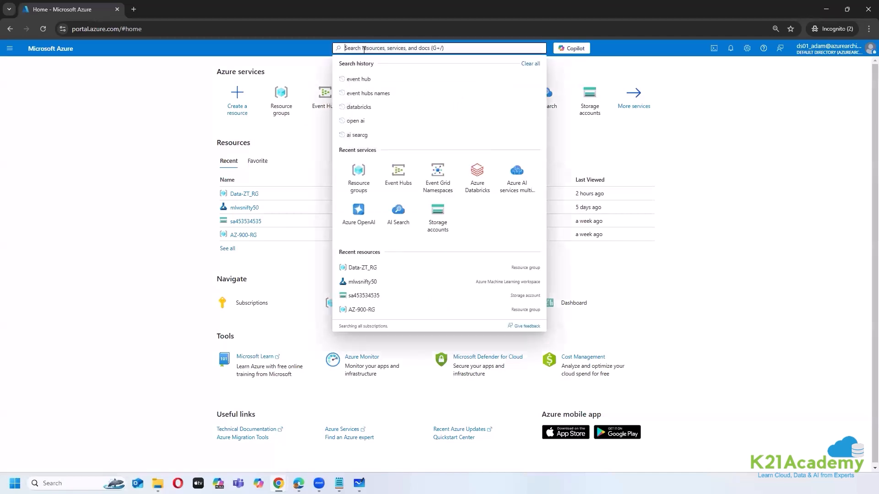
{"action": "type", "text": "st"}
{"action": "key", "text": "BackSpace"}
{"action": "key", "text": "BackSpace"}
{"action": "type", "text": "st"}
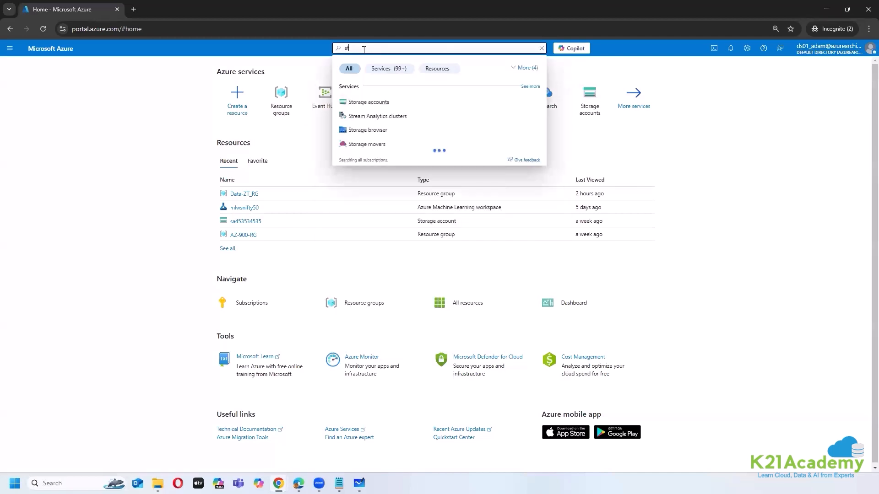
{"action": "type", "text": "orage account"}
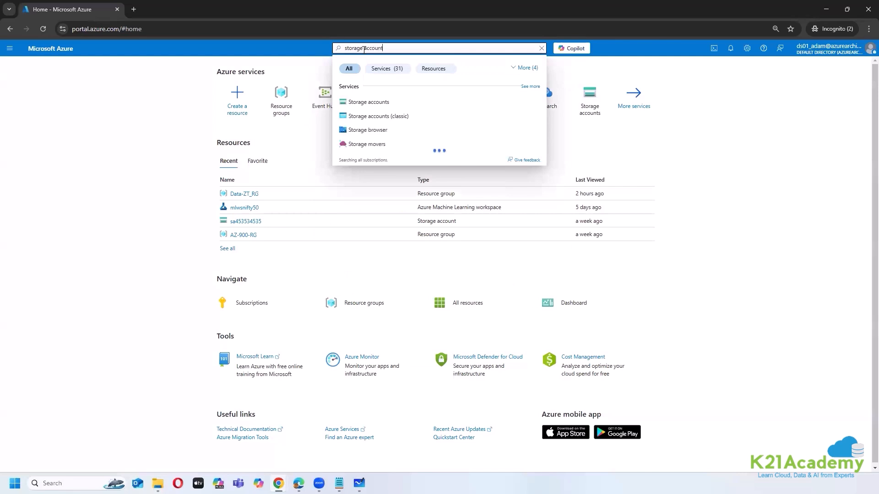
{"action": "left_click", "coordinate": [364, 103]}
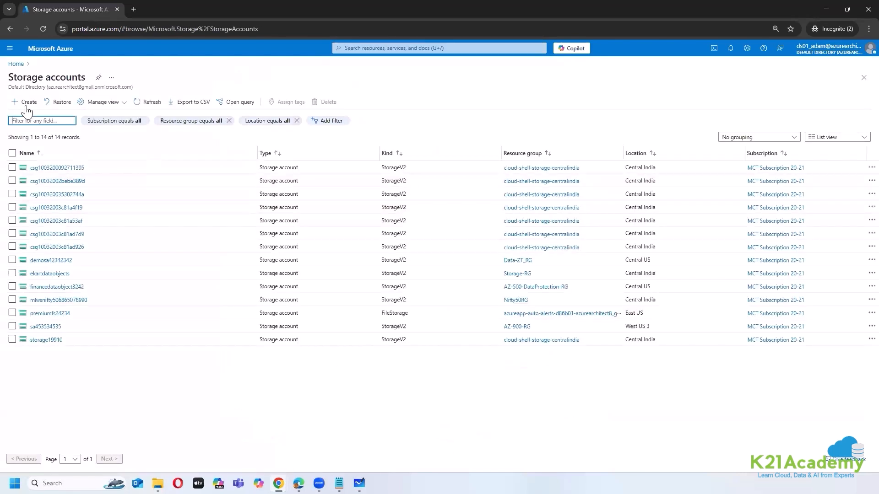
{"action": "left_click", "coordinate": [26, 105]}
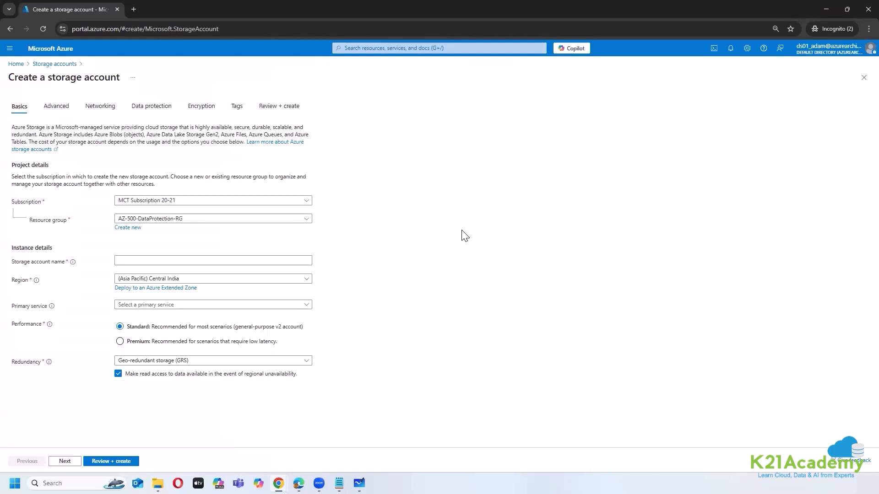
Create a new resource group named StreamingSolutions for the storage account under MCT Subscription 20-21
{"action": "left_click", "coordinate": [135, 202]}
{"action": "left_click", "coordinate": [214, 227]}
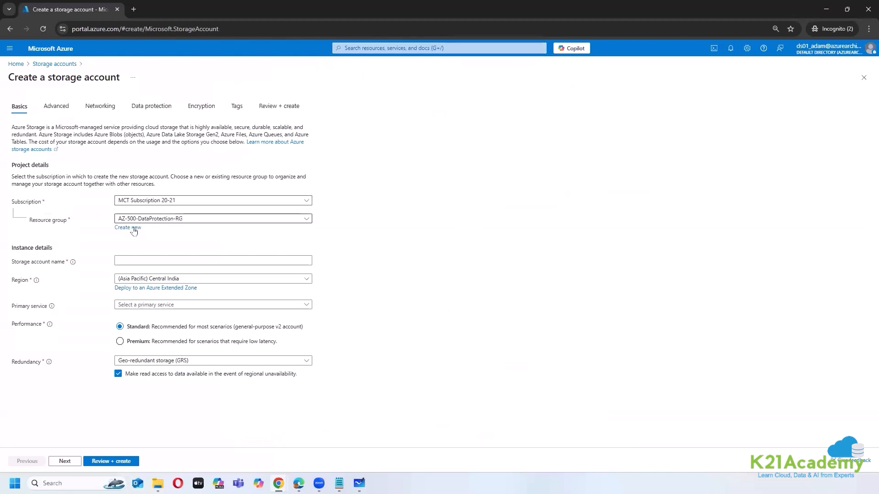
{"action": "left_click", "coordinate": [127, 227]}
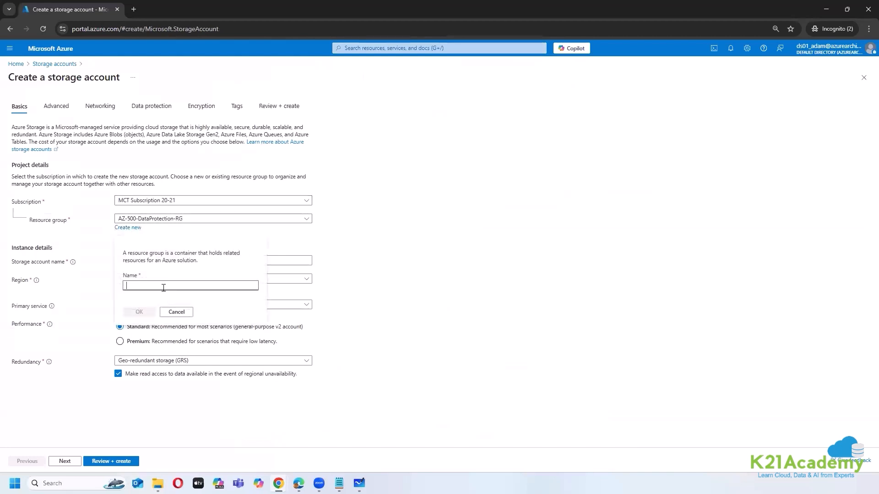
{"action": "type", "text": "StreamingSO"}
{"action": "key", "text": "BackSpace"}
{"action": "key", "text": "BackSpace"}
{"action": "key", "text": "BackSpace"}
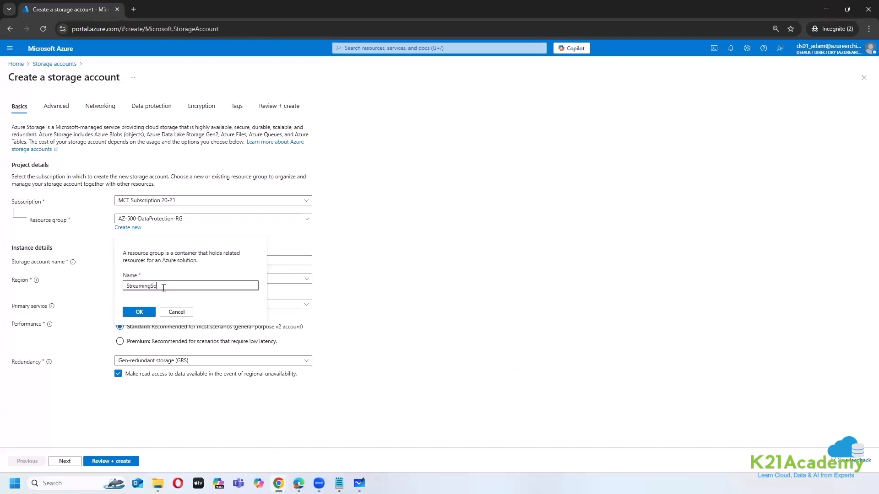
{"action": "type", "text": "olutions"}
{"action": "left_click", "coordinate": [133, 313]}
Name the storage account bronzevehicledata and choose (Asia Pacific) Central India as its region
{"action": "left_click", "coordinate": [137, 261]}
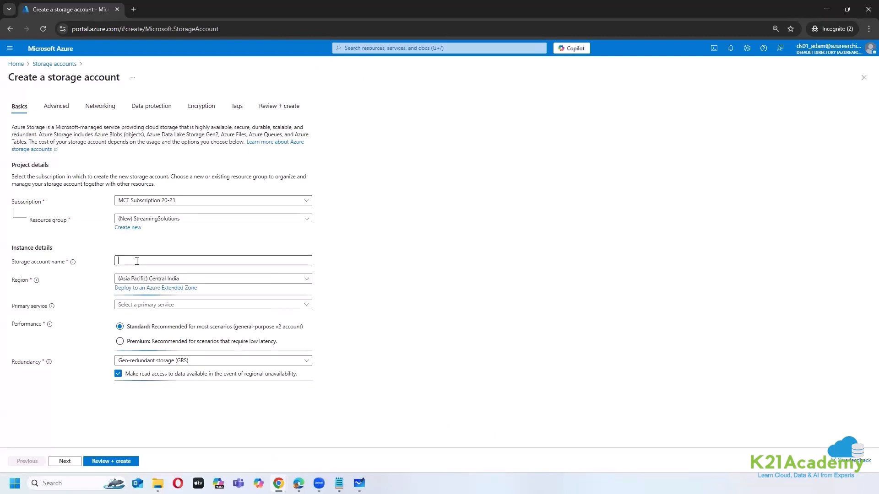
{"action": "type", "text": "bronz"}
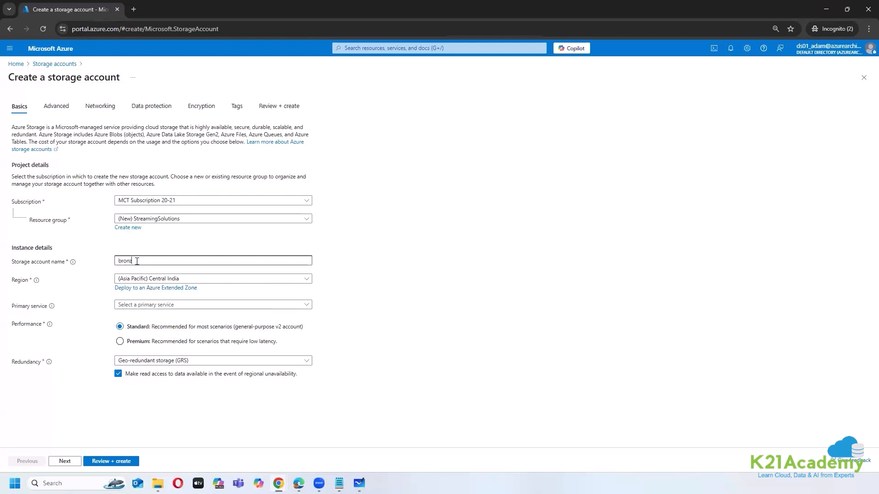
{"action": "type", "text": "ev"}
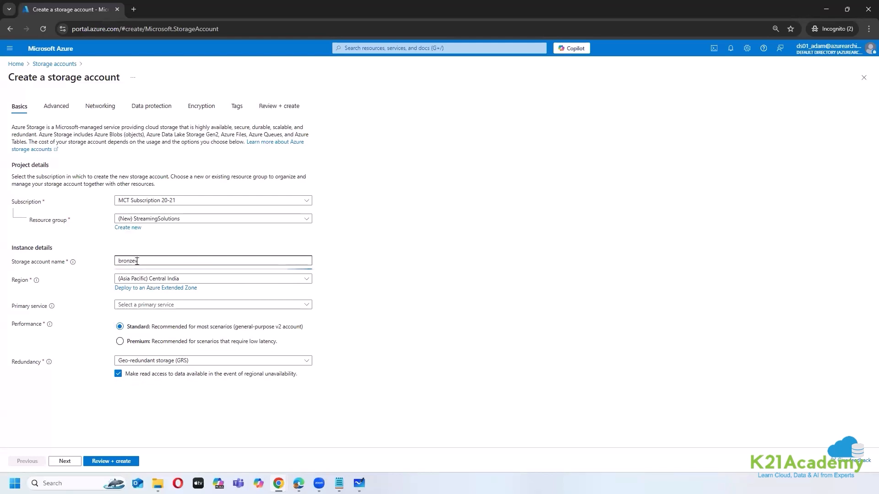
{"action": "type", "text": "ehicledata"}
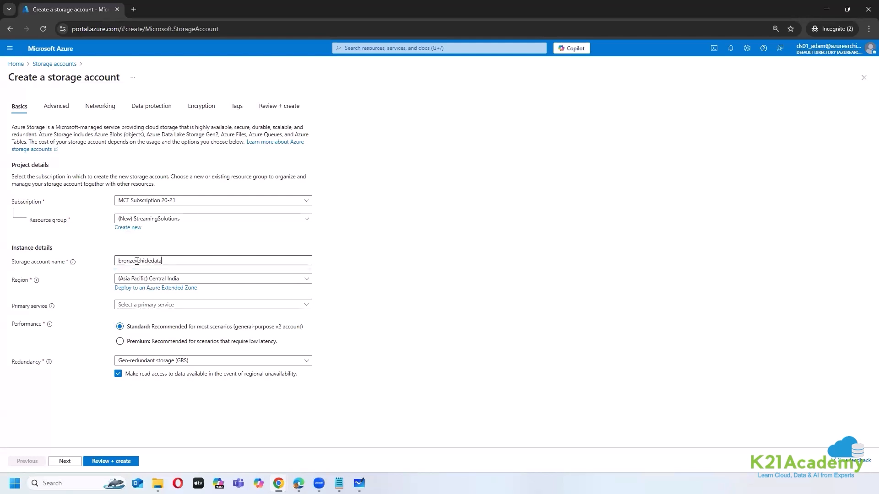
{"action": "left_click", "coordinate": [479, 313]}
{"action": "left_click", "coordinate": [197, 259]}
{"action": "left_click", "coordinate": [412, 279]}
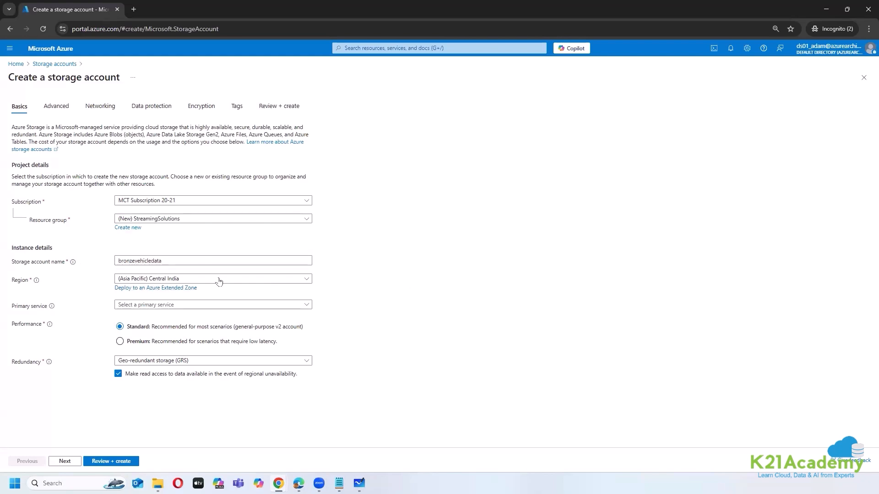
{"action": "left_click", "coordinate": [302, 279]}
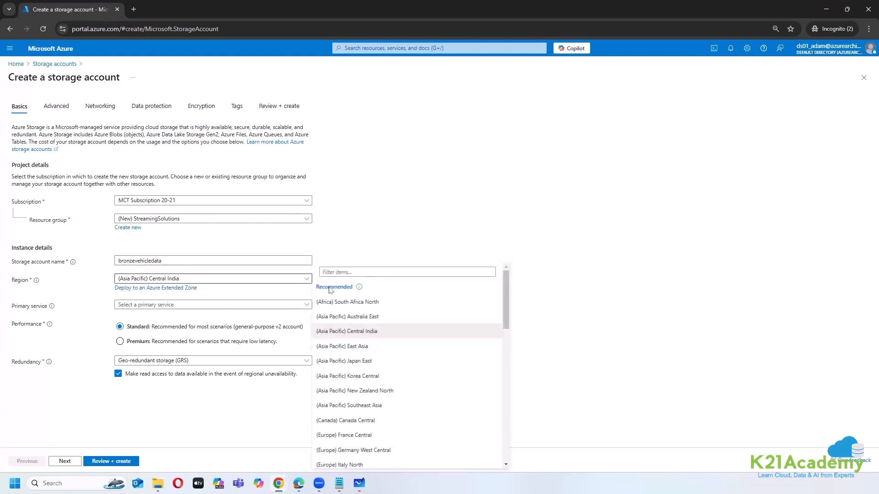
{"action": "left_click", "coordinate": [423, 330]}
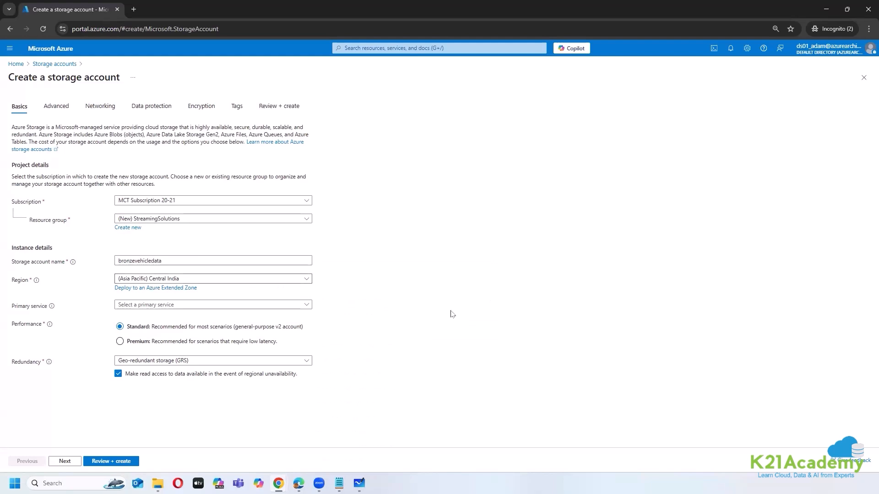
Set the primary service to Azure Blob Storage or Azure Data Lake Storage Gen 2 and the redundancy to Locally-redundant storage (LRS)
{"action": "left_click", "coordinate": [167, 306]}
{"action": "left_click", "coordinate": [198, 319]}
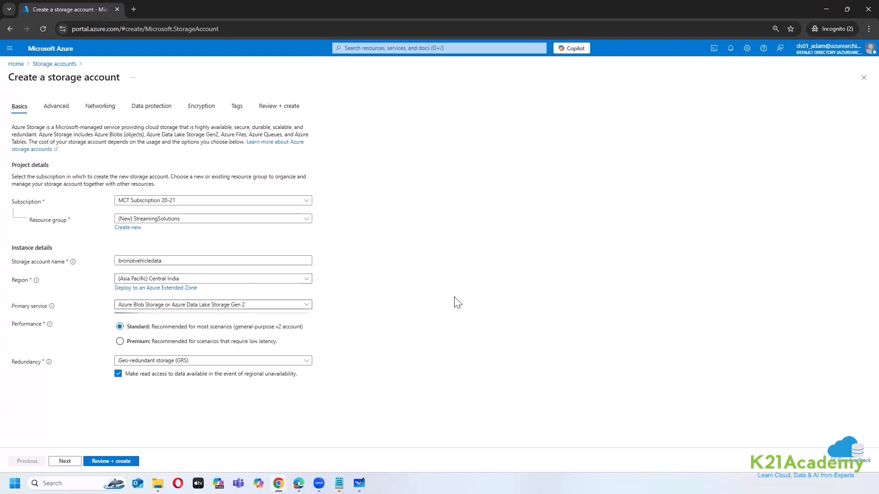
{"action": "left_click", "coordinate": [186, 363]}
{"action": "left_click", "coordinate": [215, 250]}
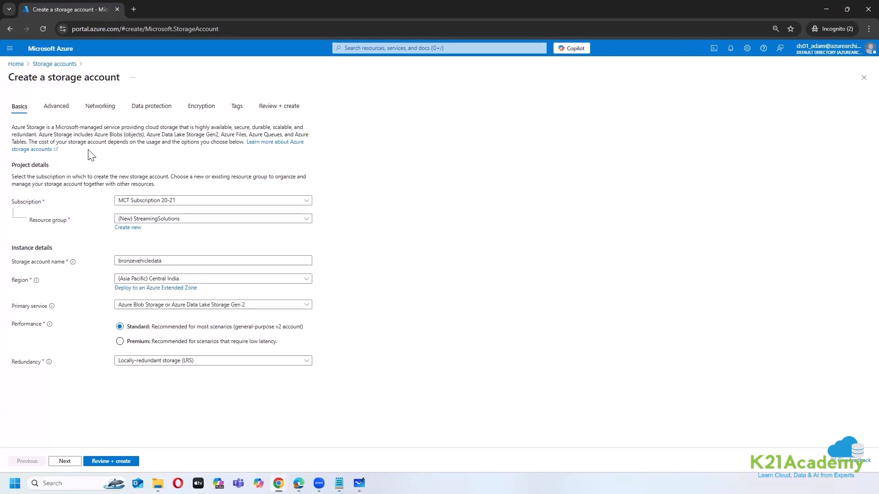
Enable hierarchical namespace for the storage account, and review and create it
{"action": "left_click", "coordinate": [57, 106]}
{"action": "left_click", "coordinate": [118, 307]}
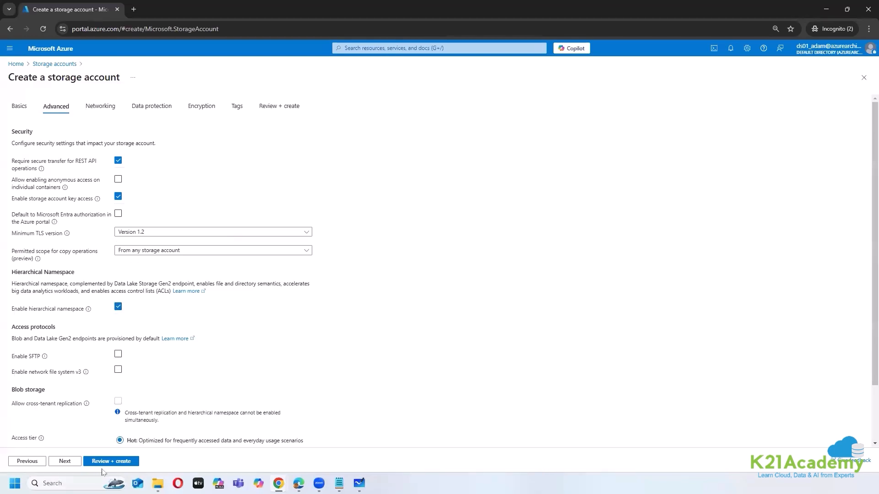
{"action": "left_click", "coordinate": [106, 461]}
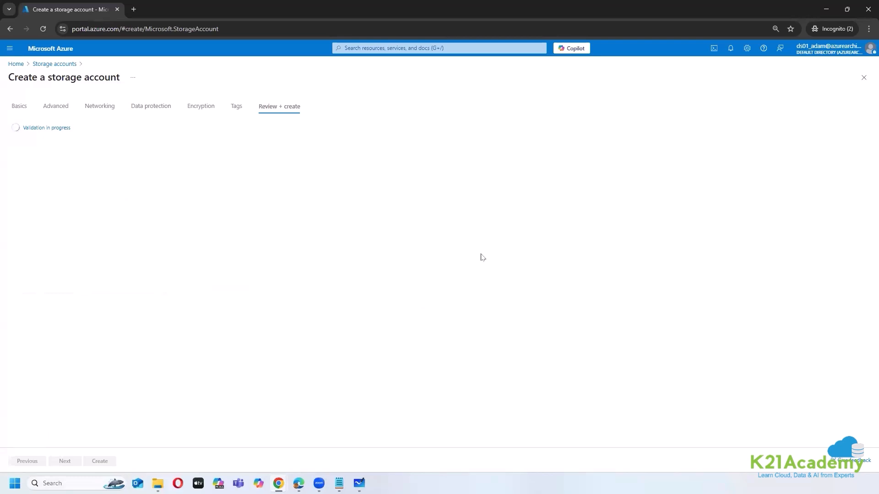
{"action": "left_click", "coordinate": [98, 462]}
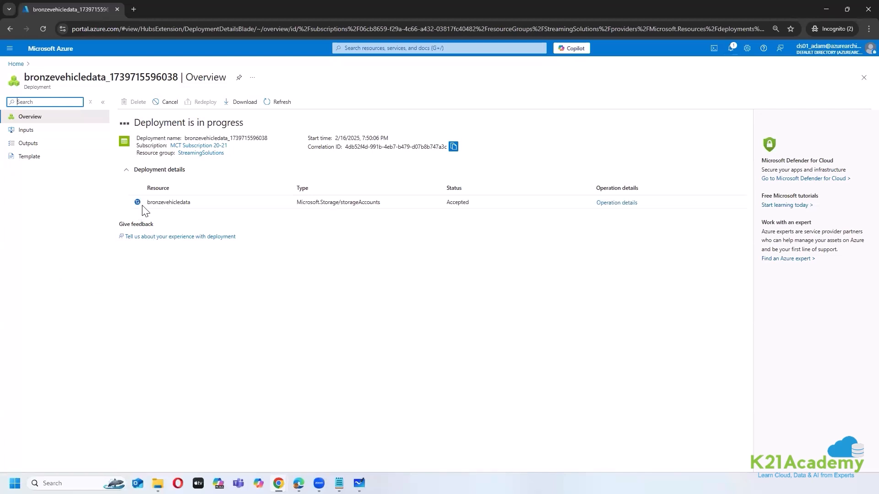
Open the Azure home page in a new browser tab and start creating an Event Hubs namespace from there
{"action": "right_click", "coordinate": [63, 54]}
{"action": "left_click", "coordinate": [80, 61]}
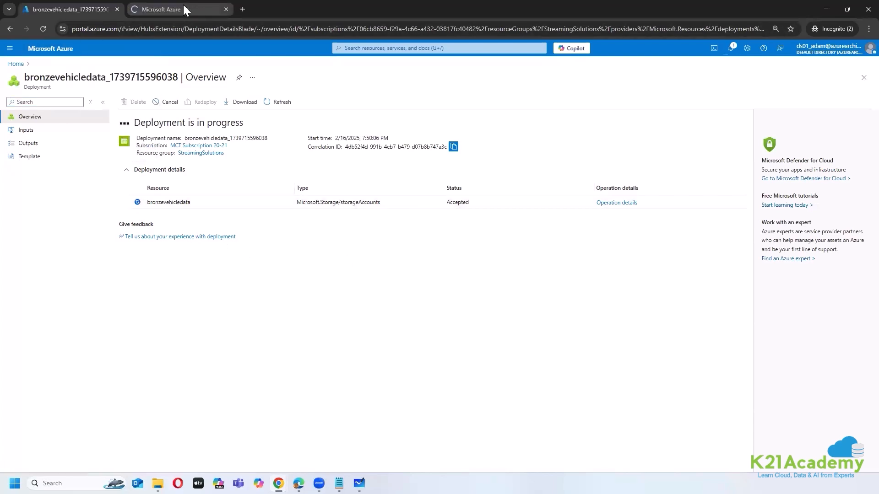
{"action": "left_click", "coordinate": [184, 9]}
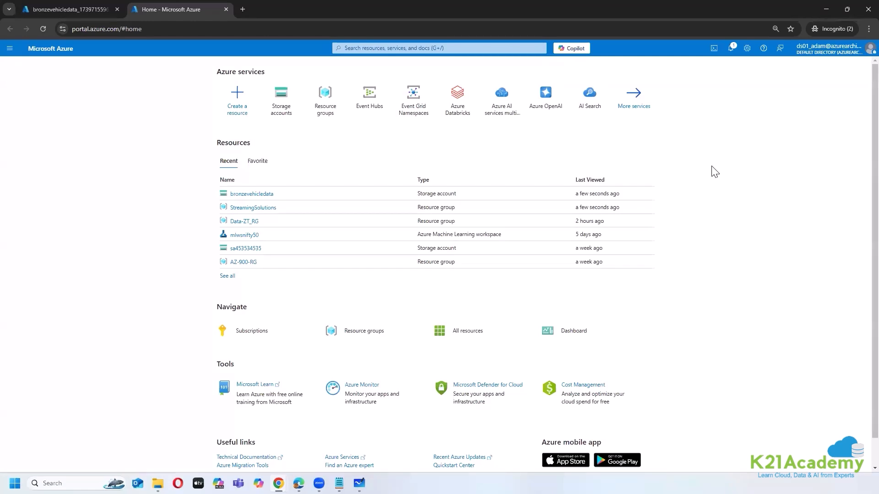
{"action": "mouse_move", "coordinate": [362, 103]}
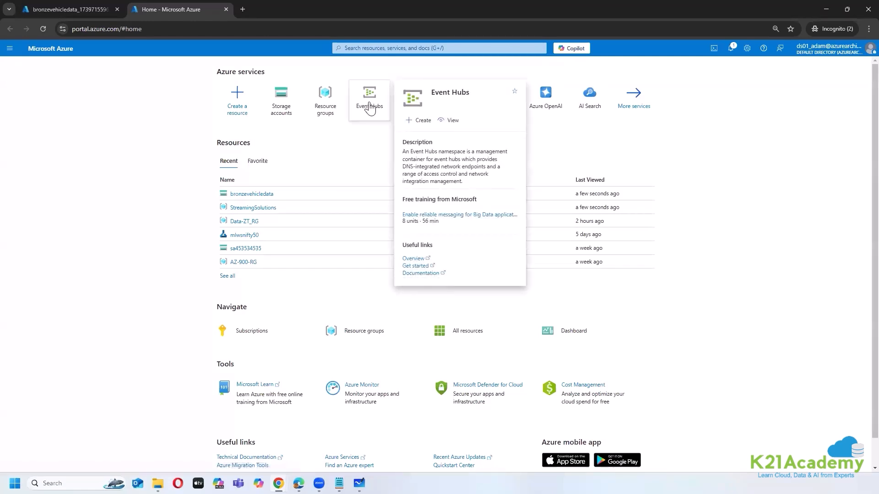
{"action": "left_click", "coordinate": [369, 108]}
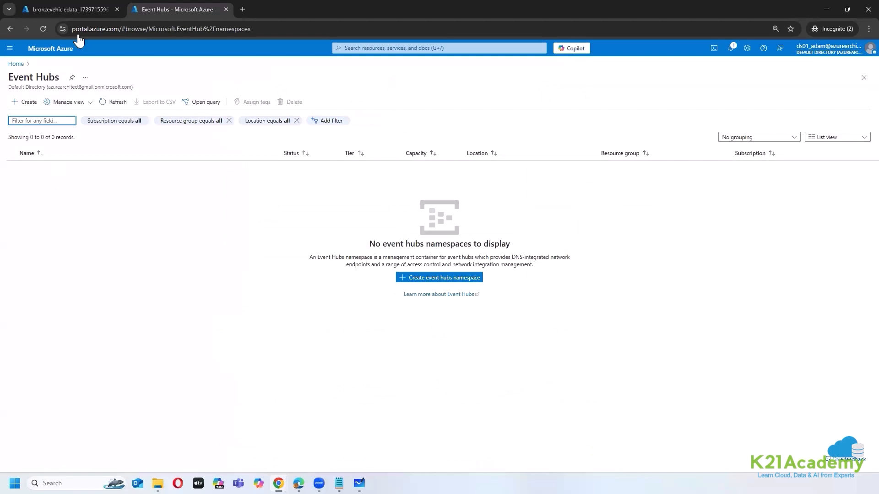
{"action": "left_click", "coordinate": [29, 104]}
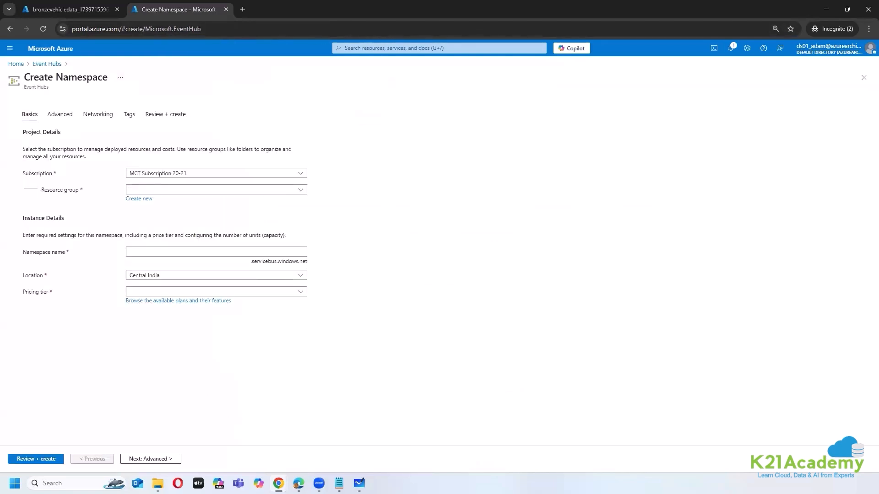
Switch back to the "Streaming in Fabric" diagram in Microsoft Whiteboard
{"action": "key", "text": "alt+Tab"}
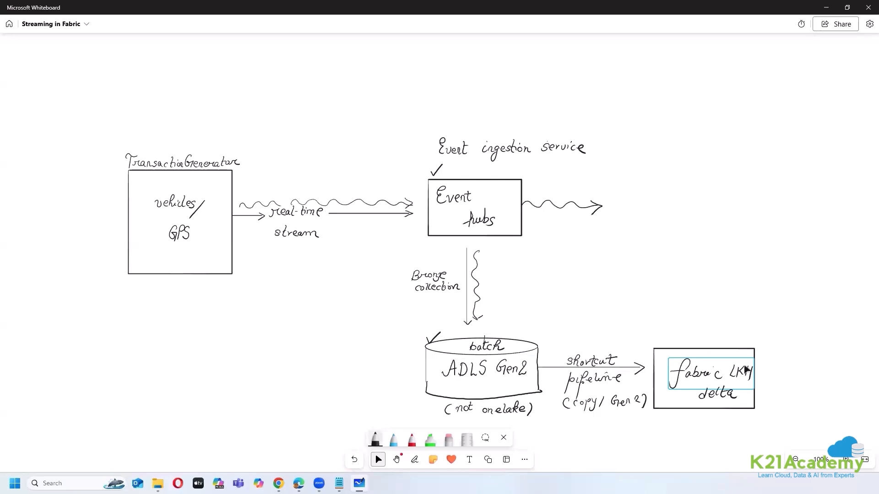
Return to the Azure portal, open the bronzevehicledata storage account's overview, and check its hierarchical namespace setting
{"action": "left_click", "coordinate": [826, 7]}
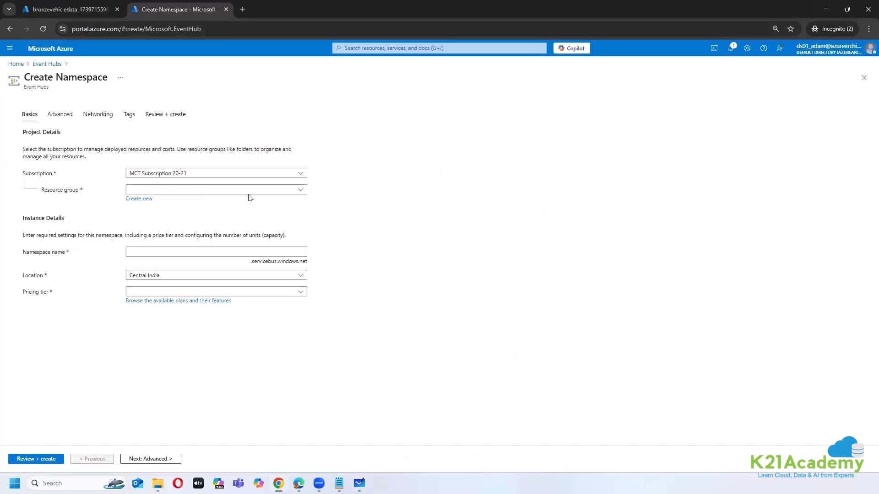
{"action": "left_click", "coordinate": [157, 189]}
{"action": "left_click", "coordinate": [77, 296]}
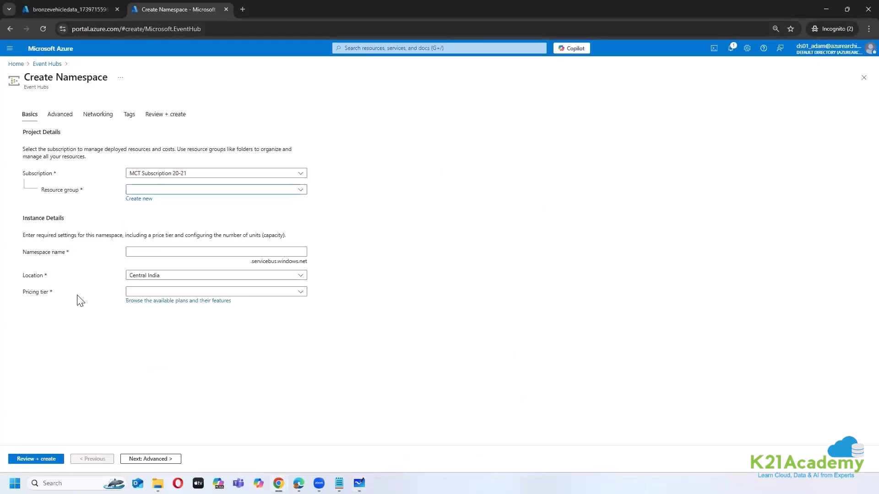
{"action": "left_click", "coordinate": [69, 10]}
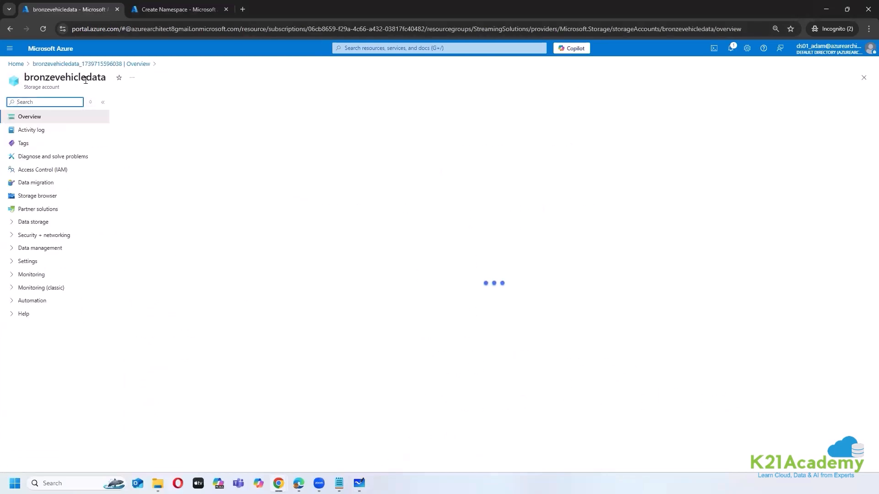
{"action": "left_click_drag", "start_coordinate": [134, 247], "coordinate": [259, 247]}
{"action": "left_click", "coordinate": [250, 249]}
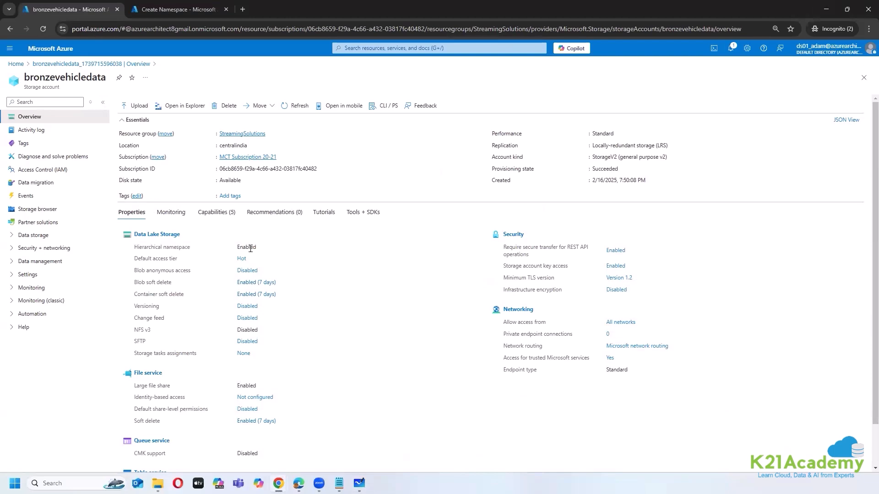
{"action": "double_click", "coordinate": [250, 248]}
{"action": "left_click", "coordinate": [154, 245]}
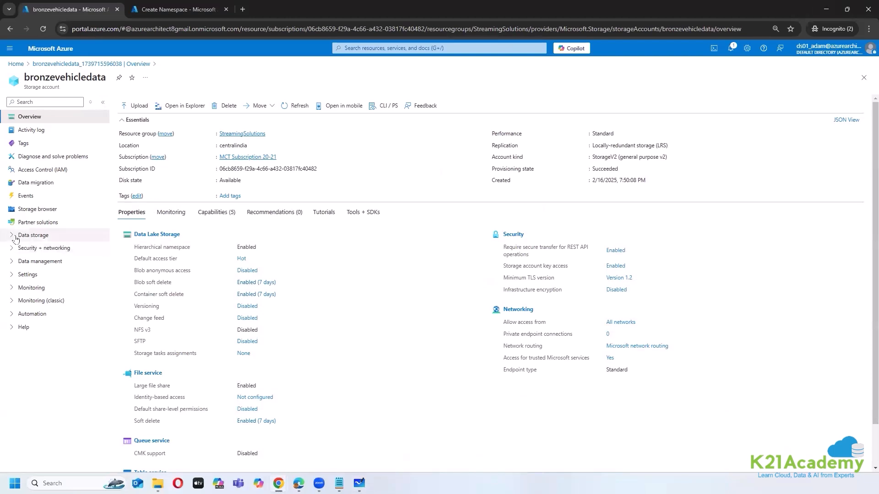
Create a blob container named bronzevehicles in the bronzevehicledata storage account
{"action": "left_click", "coordinate": [15, 236]}
{"action": "left_click", "coordinate": [40, 249]}
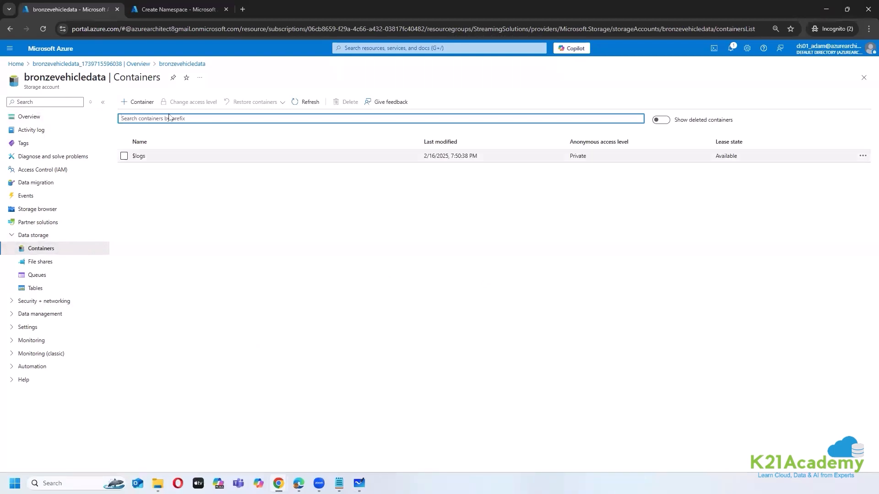
{"action": "left_click", "coordinate": [139, 101]}
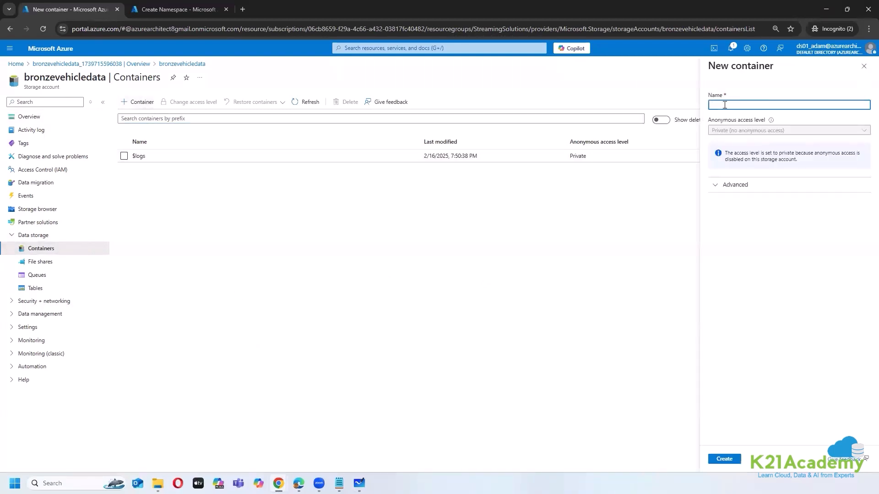
{"action": "type", "text": "n"}
{"action": "key", "text": "BackSpace"}
{"action": "type", "text": "bnr"}
{"action": "type", "text": "onzevehicles"}
{"action": "left_click", "coordinate": [723, 459]}
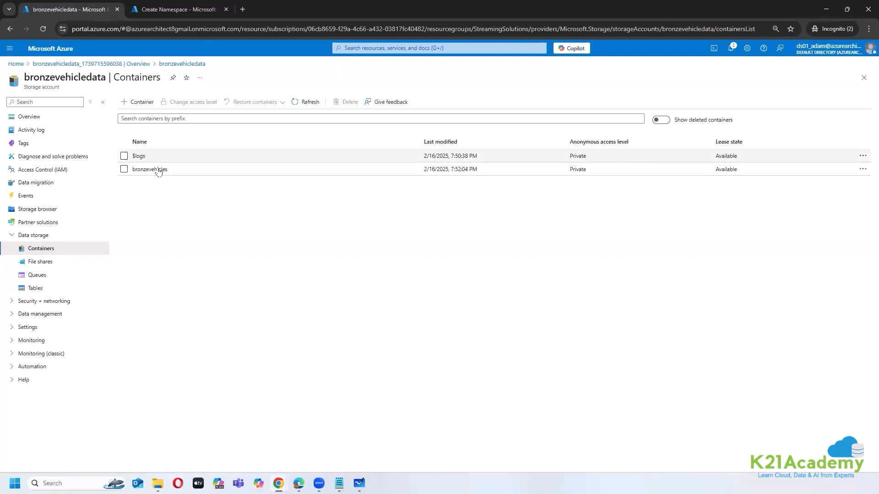
Go back to the Event Hubs namespace form and assign the namespace to the StreamingSolutions resource group
{"action": "left_click", "coordinate": [166, 8]}
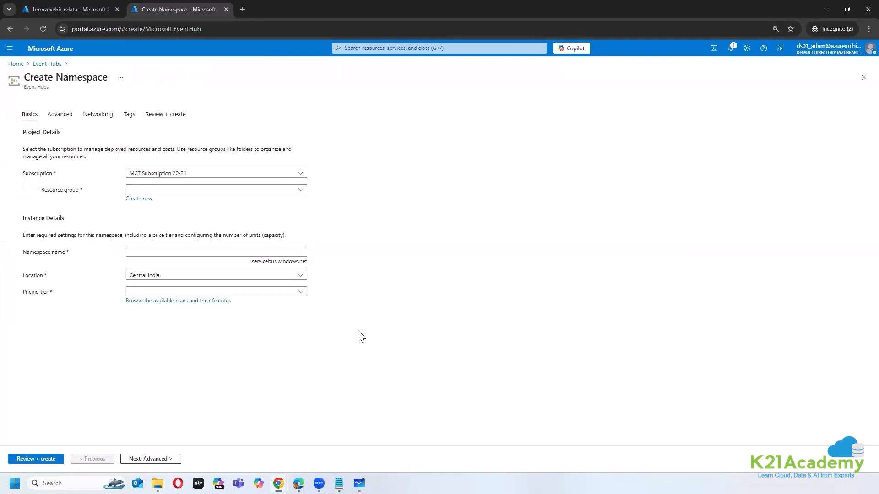
{"action": "left_click", "coordinate": [359, 483]}
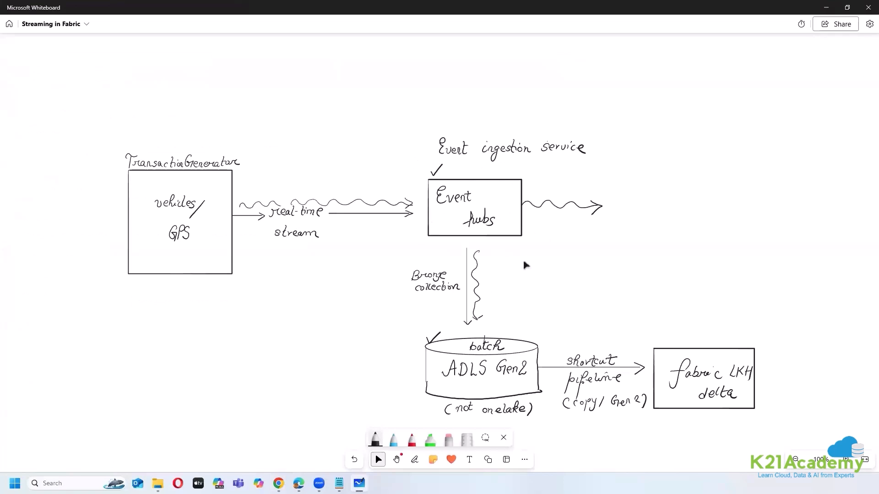
{"action": "left_click", "coordinate": [825, 7]}
{"action": "left_click", "coordinate": [160, 190]}
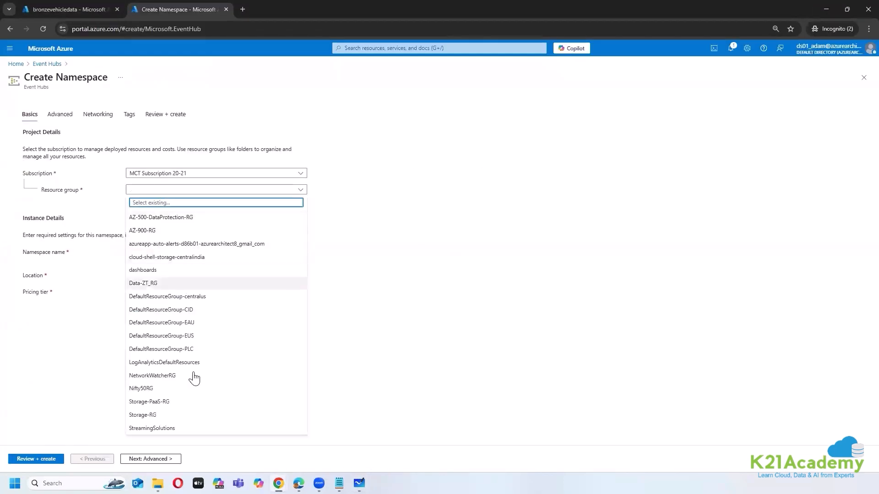
{"action": "left_click", "coordinate": [183, 428]}
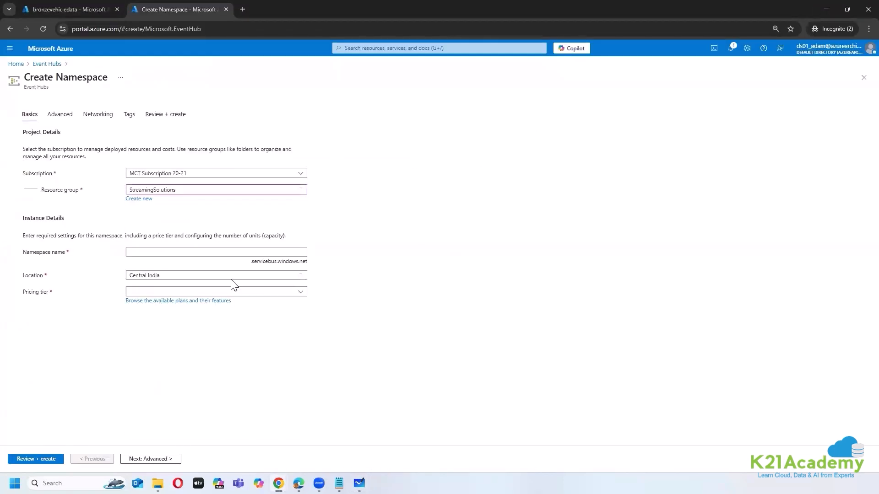
Name the namespace vehicleingestns and choose the Standard pricing tier
{"action": "left_click", "coordinate": [174, 249]}
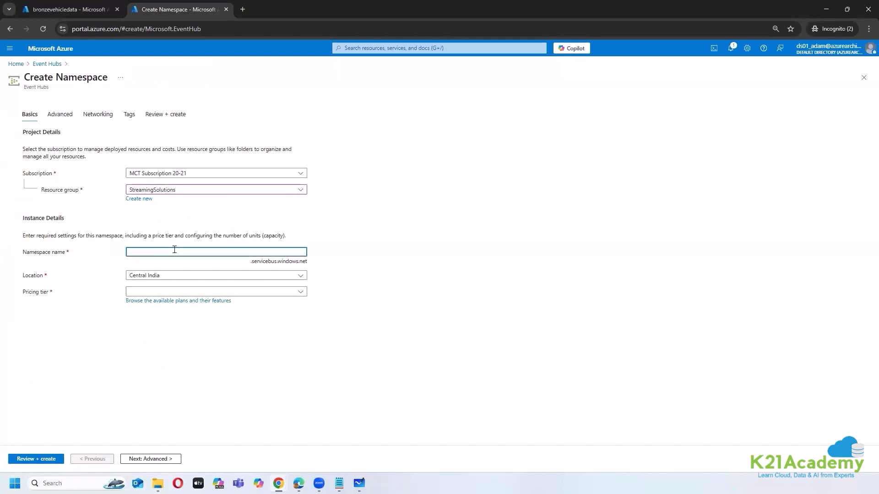
{"action": "type", "text": "vehicleing"}
{"action": "type", "text": "estionn"}
{"action": "key", "text": "BackSpace"}
{"action": "key", "text": "BackSpace"}
{"action": "key", "text": "BackSpace"}
{"action": "key", "text": "BackSpace"}
{"action": "type", "text": "ns"}
{"action": "left_click", "coordinate": [173, 366]}
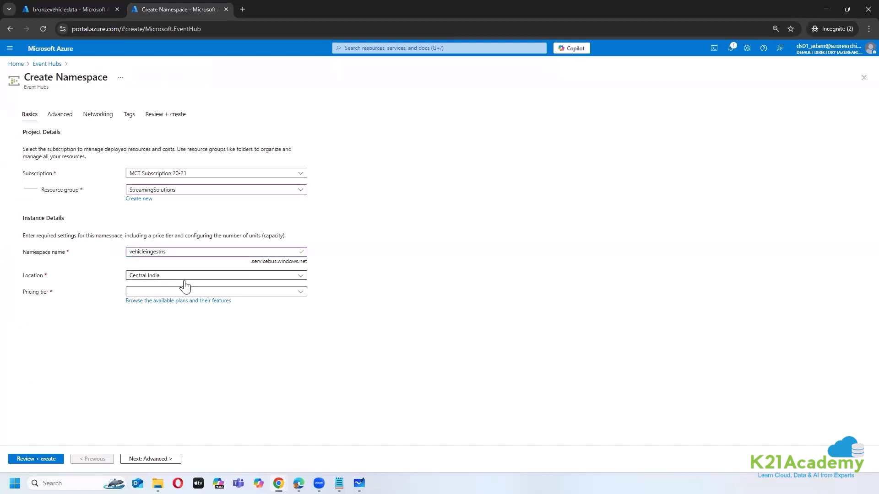
{"action": "left_click", "coordinate": [245, 293]}
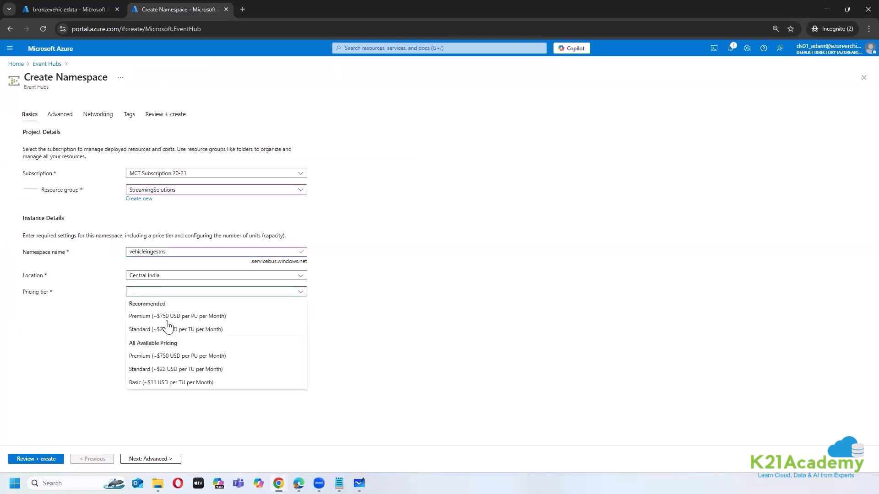
{"action": "left_click", "coordinate": [178, 369]}
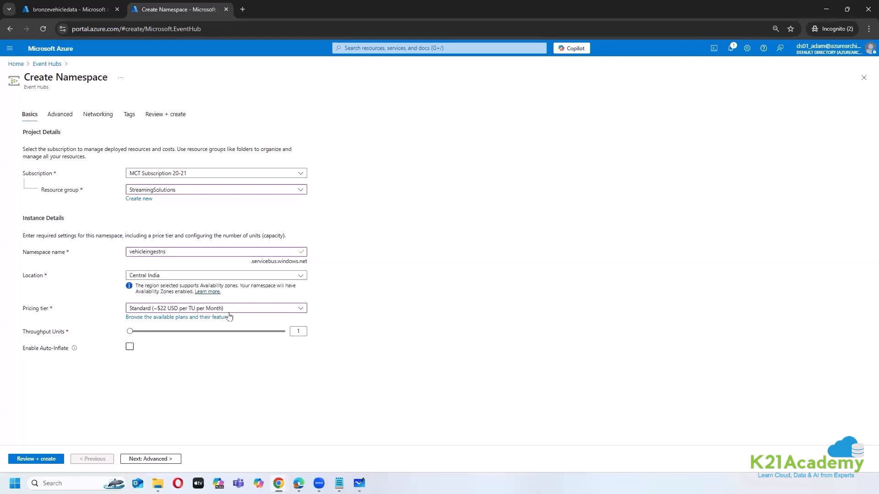
Set the namespace's throughput units to 10 and enable Auto-Inflate with a maximum of 20 throughput units
{"action": "left_click", "coordinate": [358, 483]}
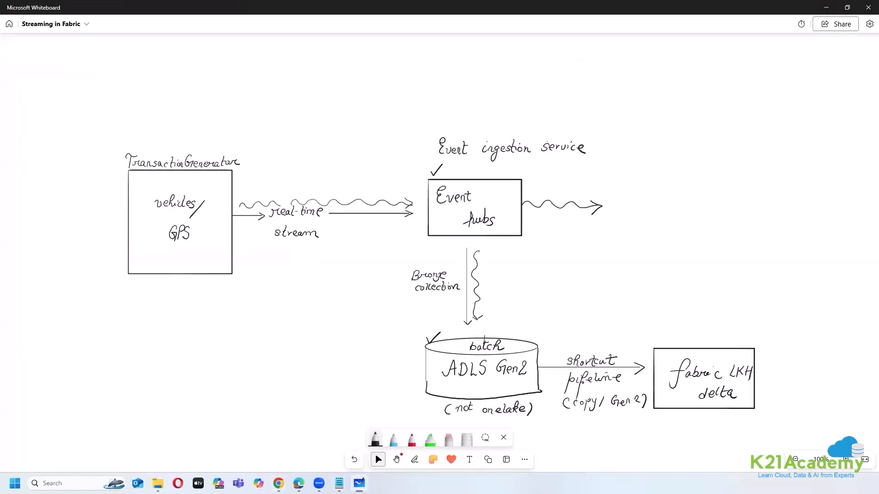
{"action": "left_click", "coordinate": [298, 484]}
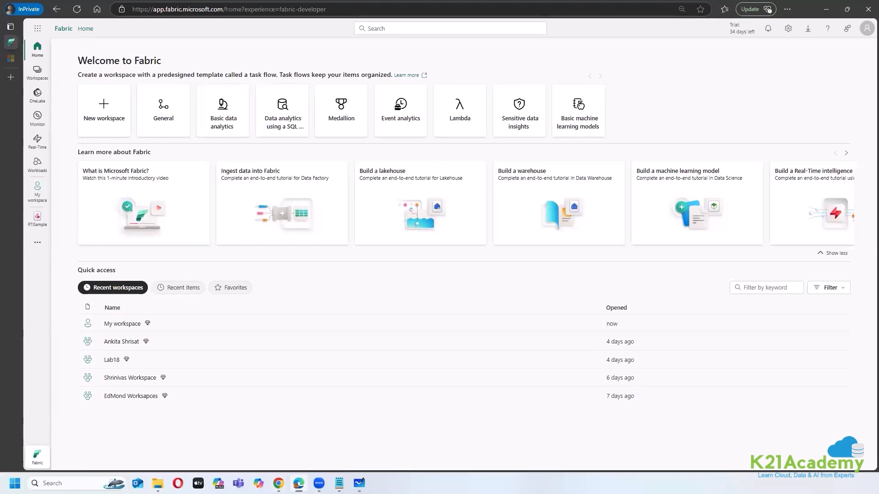
{"action": "mouse_move", "coordinate": [279, 483]}
{"action": "left_click", "coordinate": [229, 437]}
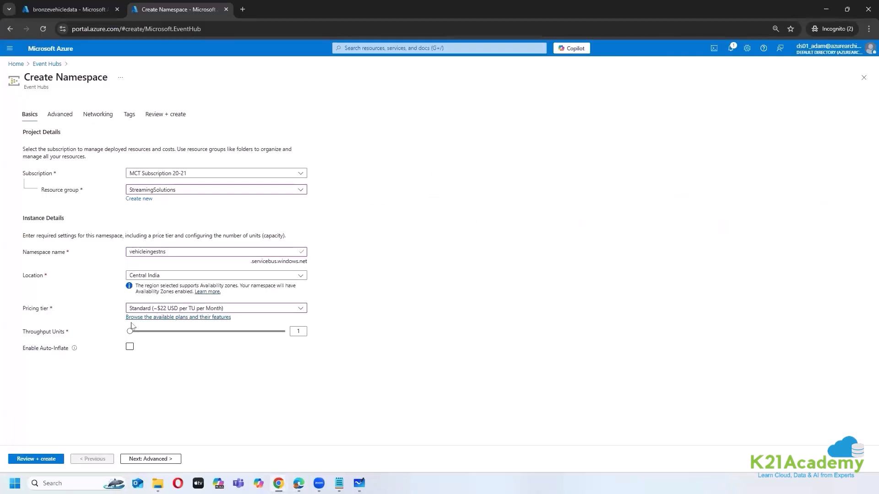
{"action": "left_click_drag", "start_coordinate": [130, 331], "coordinate": [166, 333]}
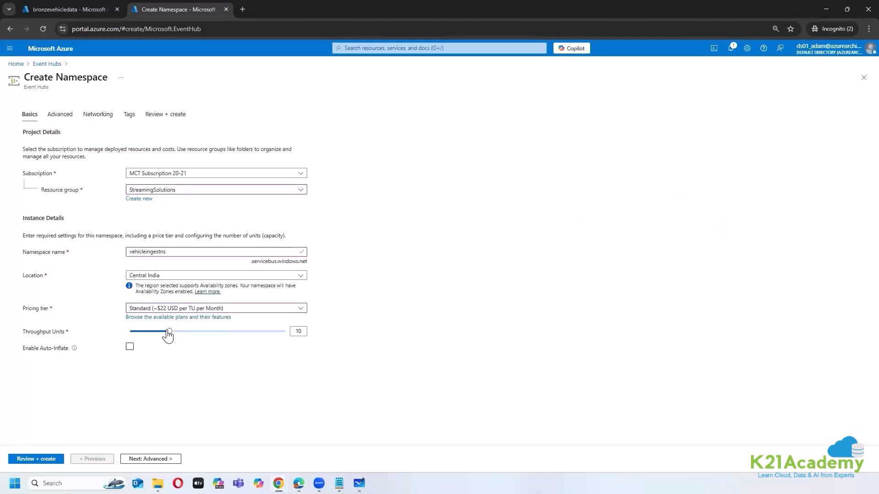
{"action": "left_click", "coordinate": [131, 347]}
{"action": "left_click_drag", "start_coordinate": [157, 364], "coordinate": [184, 372]}
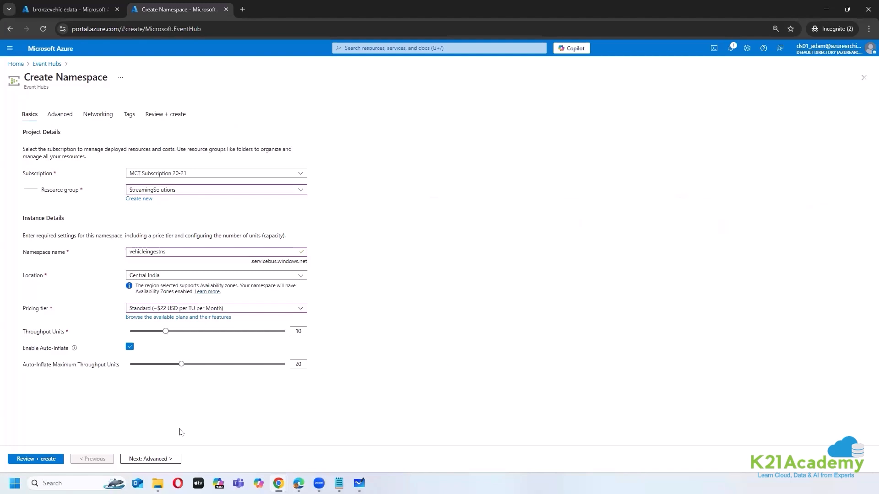
Keep the default advanced, networking and tag settings, create the namespace, and open the deployed resource
{"action": "left_click", "coordinate": [151, 459]}
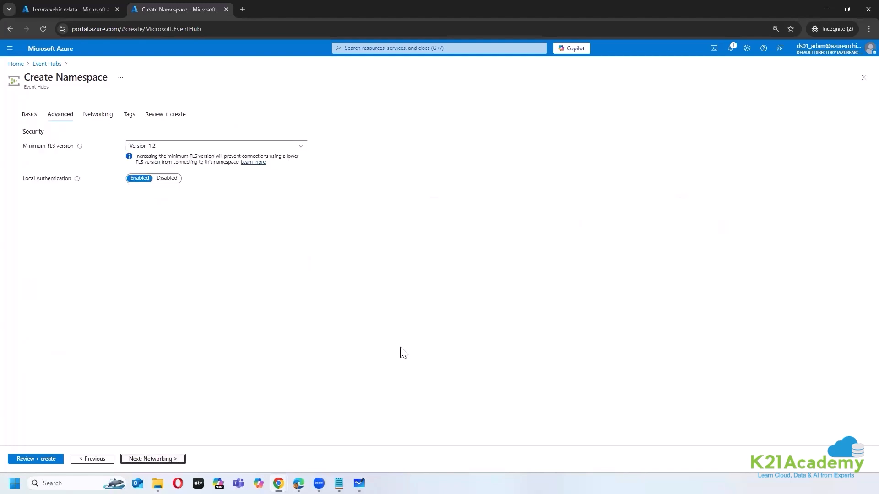
{"action": "left_click", "coordinate": [152, 458]}
{"action": "left_click", "coordinate": [156, 458]}
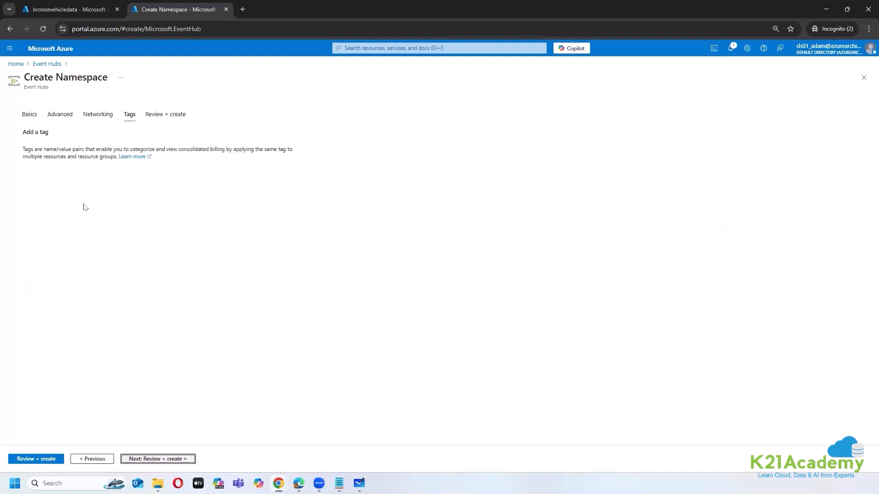
{"action": "left_click", "coordinate": [163, 458]}
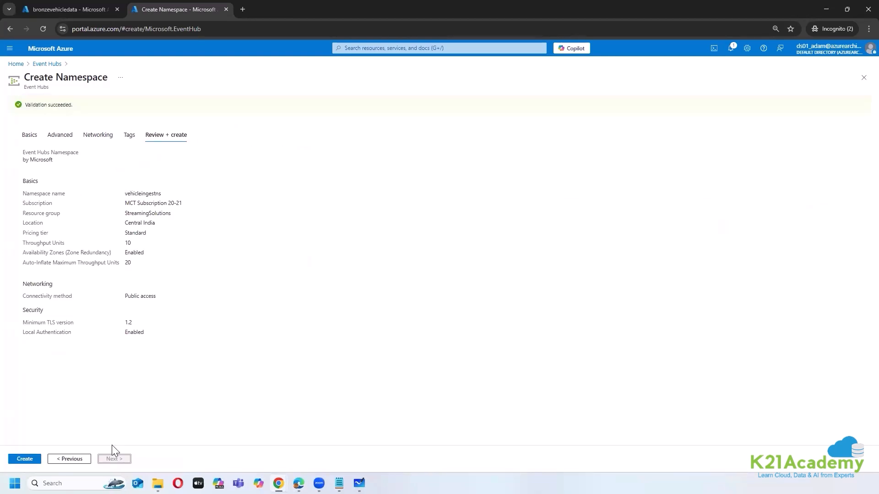
{"action": "left_click", "coordinate": [29, 461]}
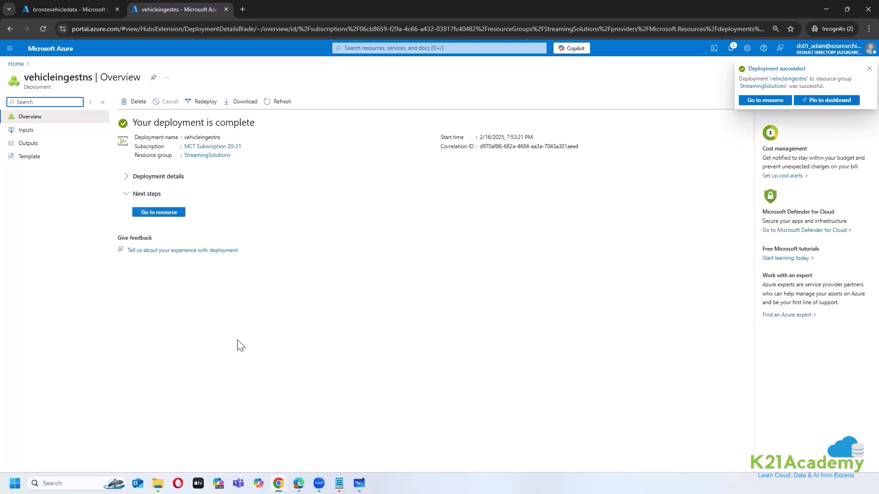
{"action": "left_click", "coordinate": [162, 212]}
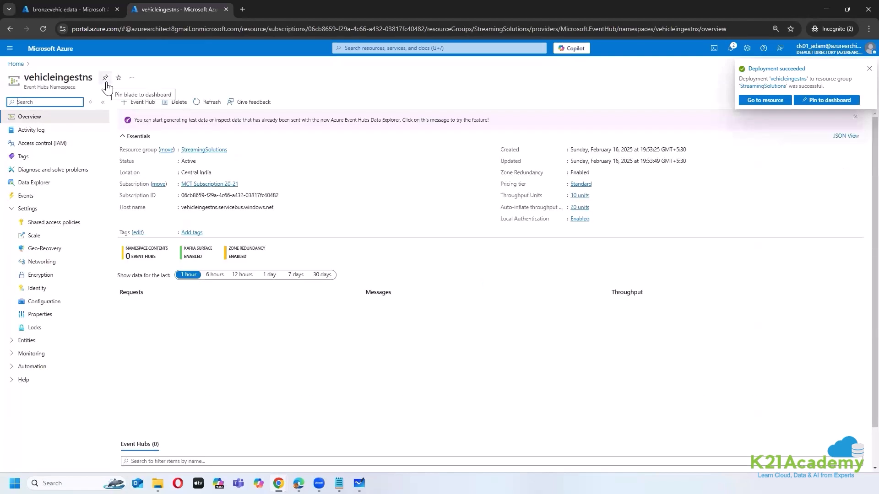
Check the storage account's containers, and the overview and Event Hubs list of the vehicleingestns namespace
{"action": "left_click", "coordinate": [59, 8]}
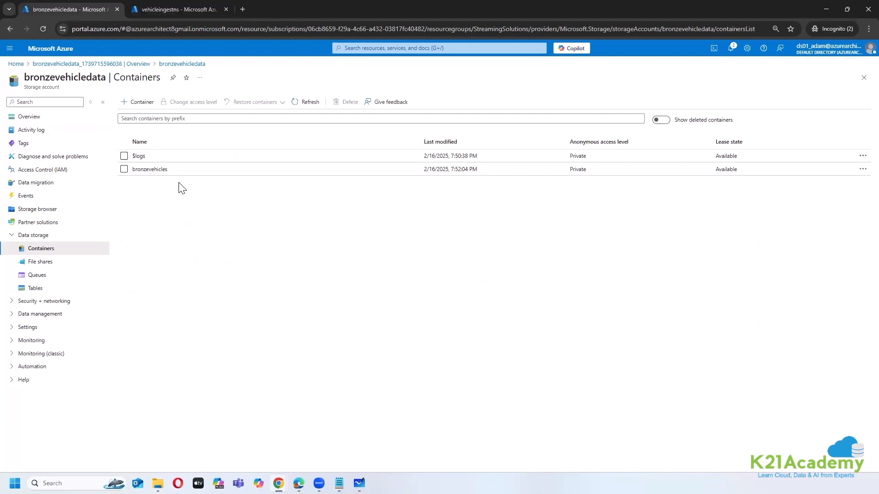
{"action": "left_click", "coordinate": [179, 9]}
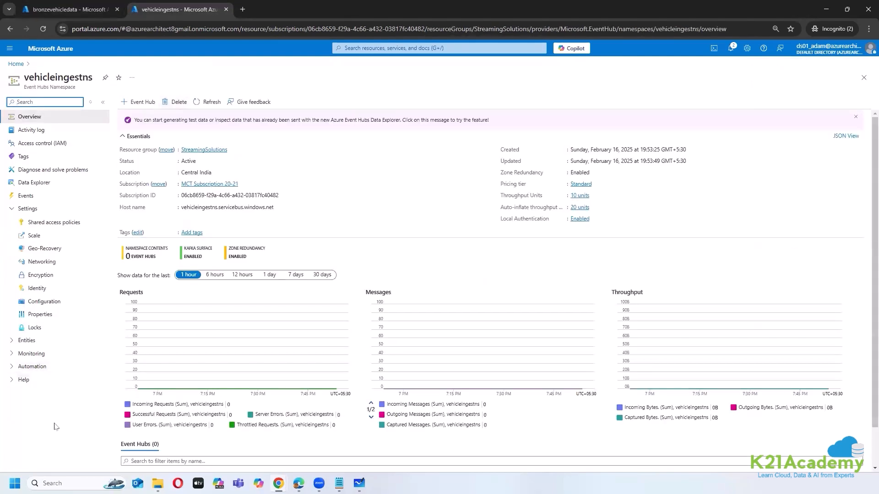
{"action": "scroll", "coordinate": [178, 450], "scroll_direction": "down", "scroll_amount": 1}
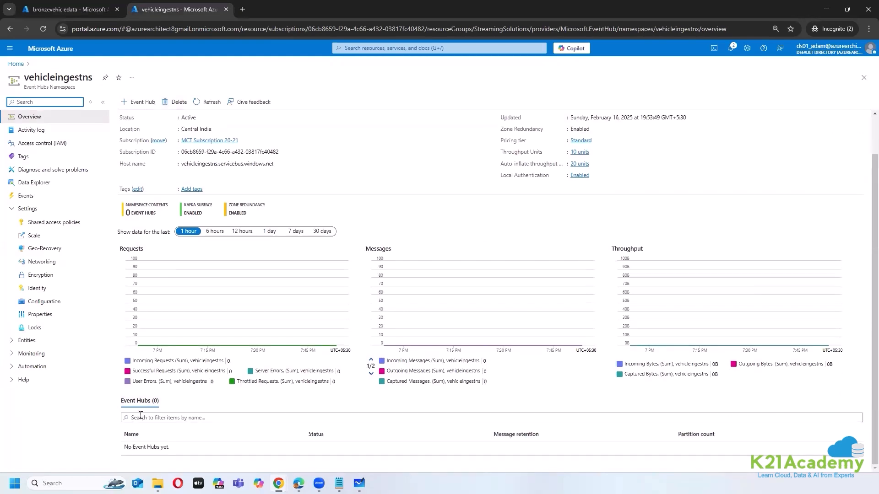
{"action": "scroll", "coordinate": [136, 413], "scroll_direction": "up", "scroll_amount": 1}
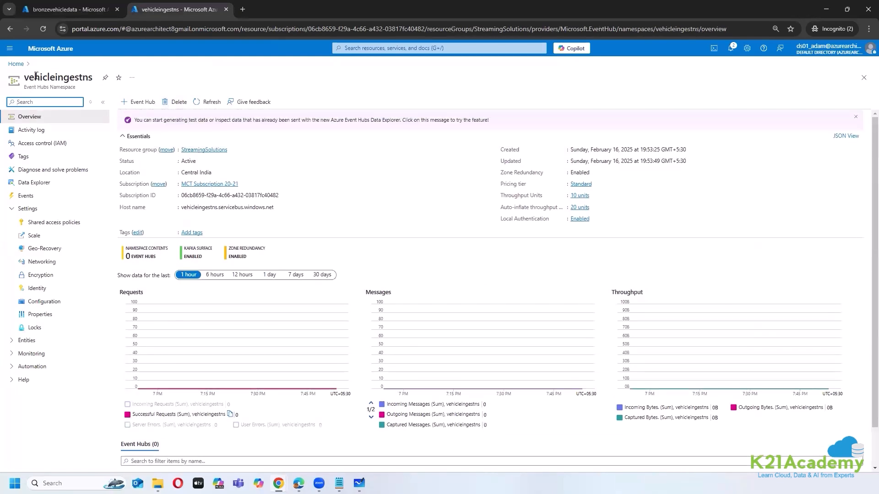
{"action": "double_click", "coordinate": [62, 87]}
{"action": "left_click", "coordinate": [52, 418]}
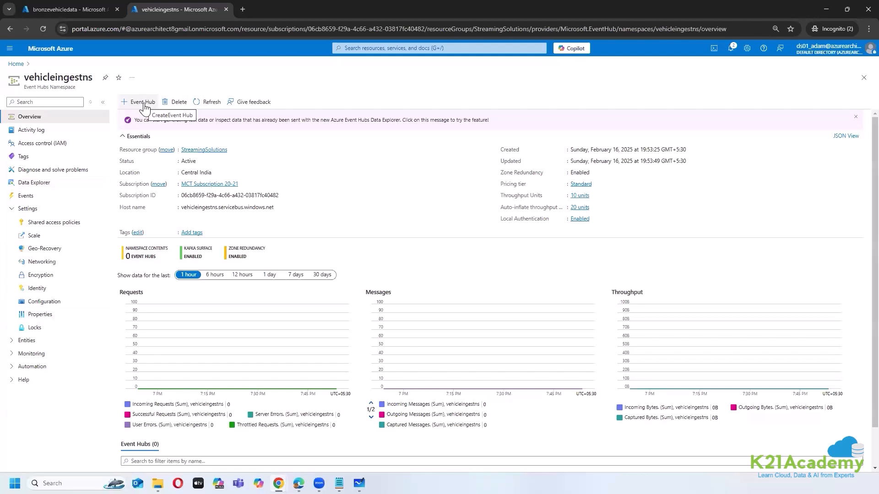
Start creating an event hub in the vehicleingestns namespace and name it vehicletelemetry
{"action": "left_click", "coordinate": [143, 103]}
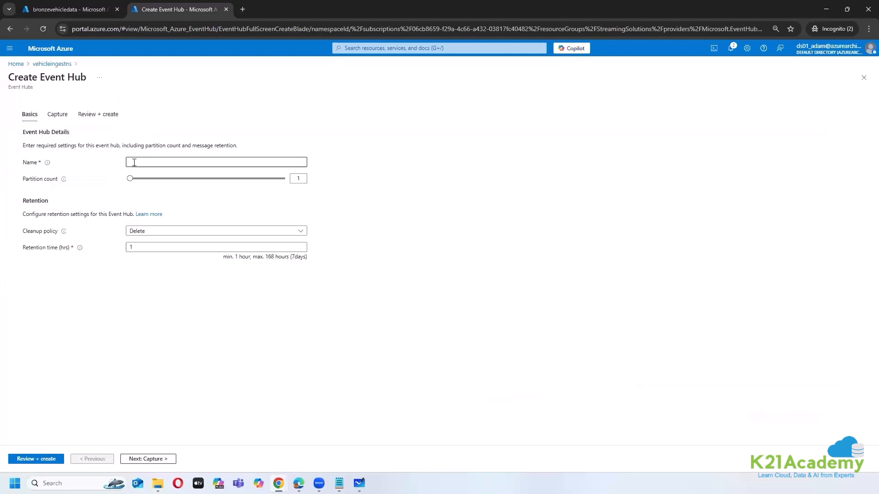
{"action": "left_click", "coordinate": [134, 162]}
{"action": "type", "text": "vgps"}
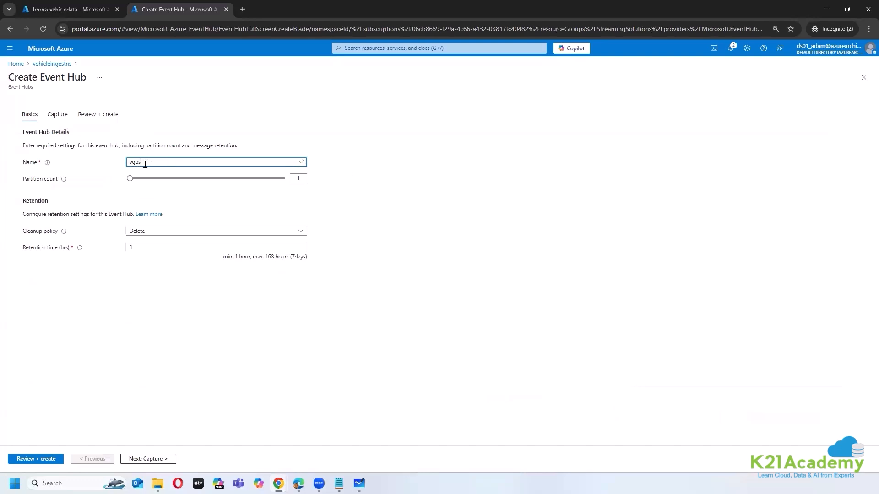
{"action": "key", "text": "BackSpace"}
{"action": "key", "text": "BackSpace"}
{"action": "type", "text": "ehicletelemetry"}
{"action": "left_click", "coordinate": [521, 230]}
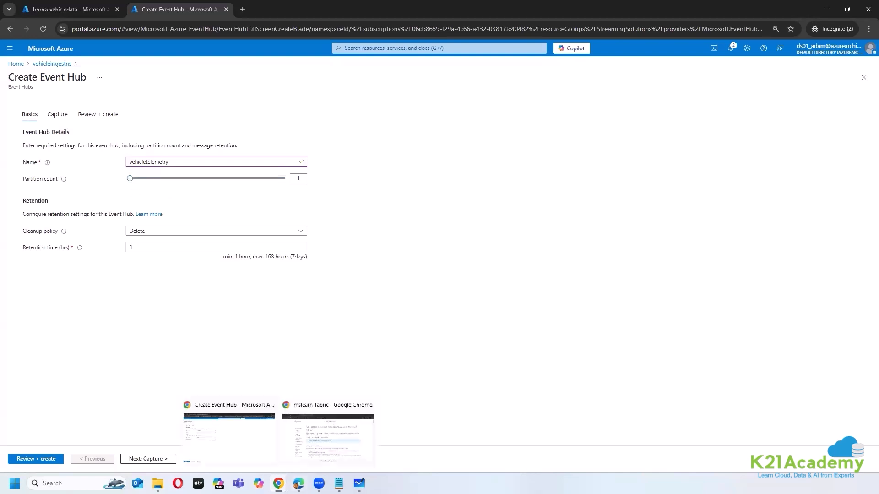
Switch to Microsoft Fabric and look through the data sources available in the Real-Time hub
{"action": "left_click", "coordinate": [299, 483]}
{"action": "left_click", "coordinate": [37, 141]}
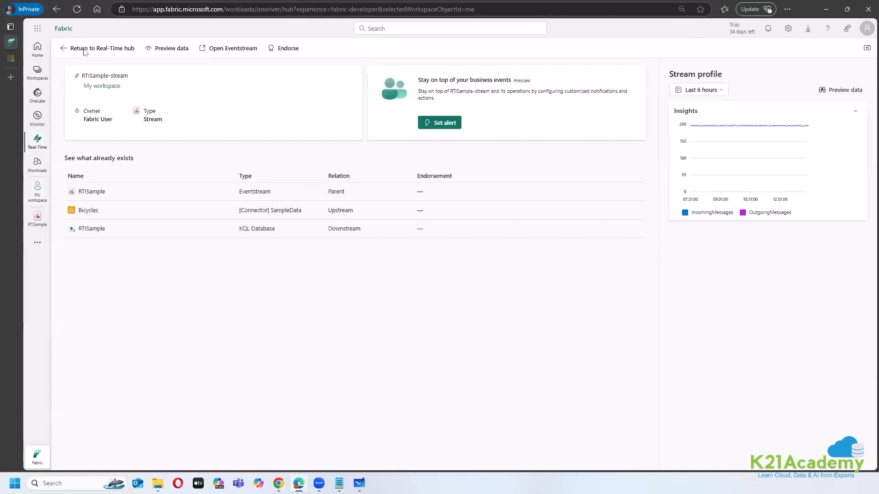
{"action": "left_click", "coordinate": [83, 48]}
{"action": "left_click", "coordinate": [563, 333]}
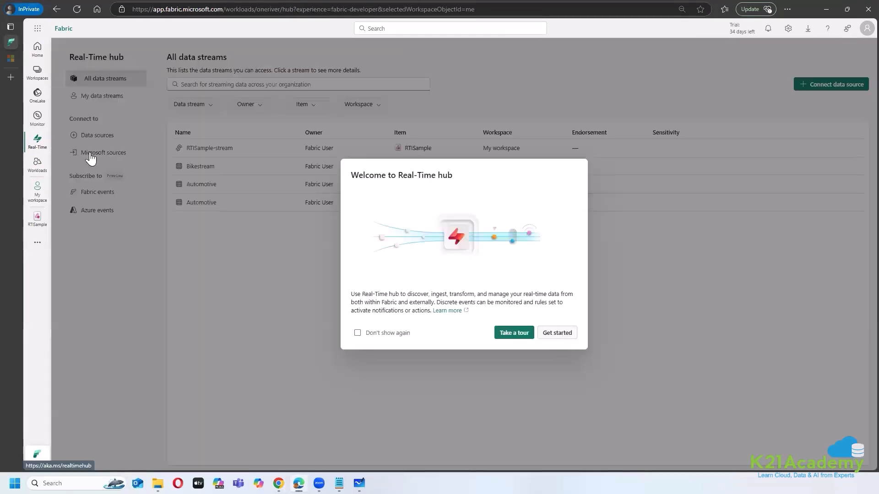
{"action": "left_click", "coordinate": [117, 139]}
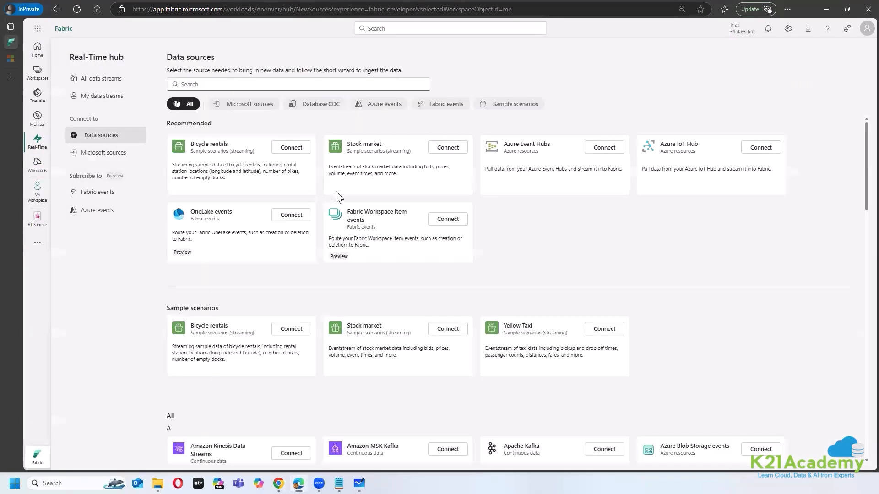
{"action": "scroll", "coordinate": [239, 253], "scroll_direction": "down", "scroll_amount": 5}
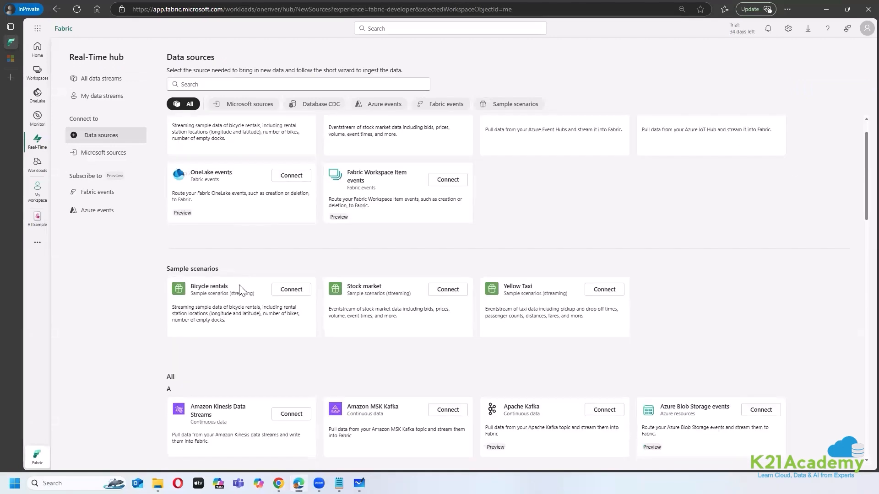
{"action": "scroll", "coordinate": [213, 232], "scroll_direction": "down", "scroll_amount": 10}
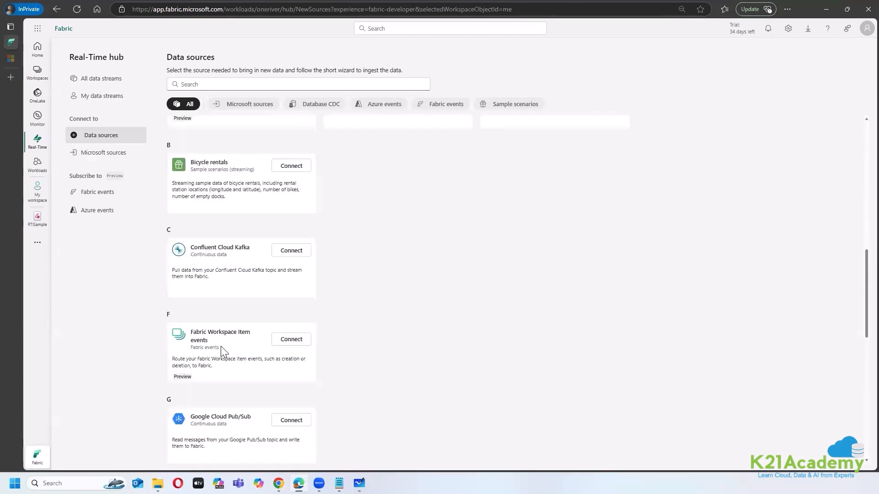
{"action": "scroll", "coordinate": [242, 397], "scroll_direction": "down", "scroll_amount": 6}
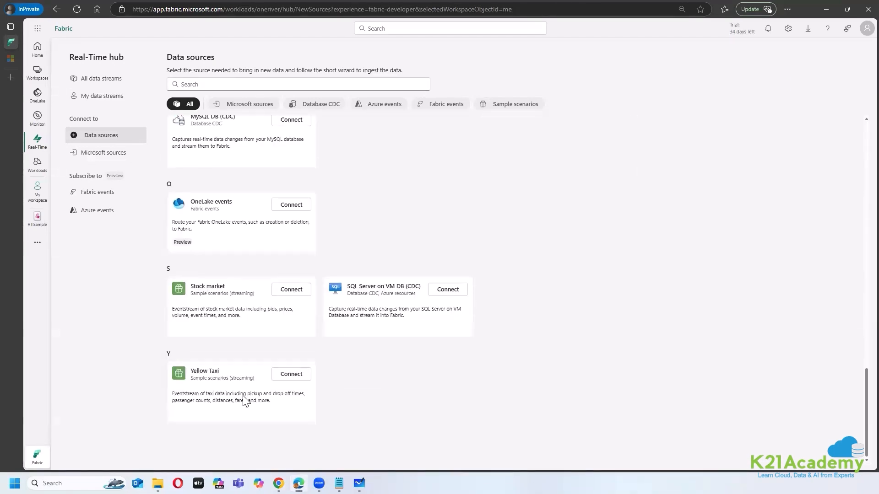
{"action": "scroll", "coordinate": [247, 366], "scroll_direction": "up", "scroll_amount": 9}
{"action": "scroll", "coordinate": [255, 290], "scroll_direction": "up", "scroll_amount": 7}
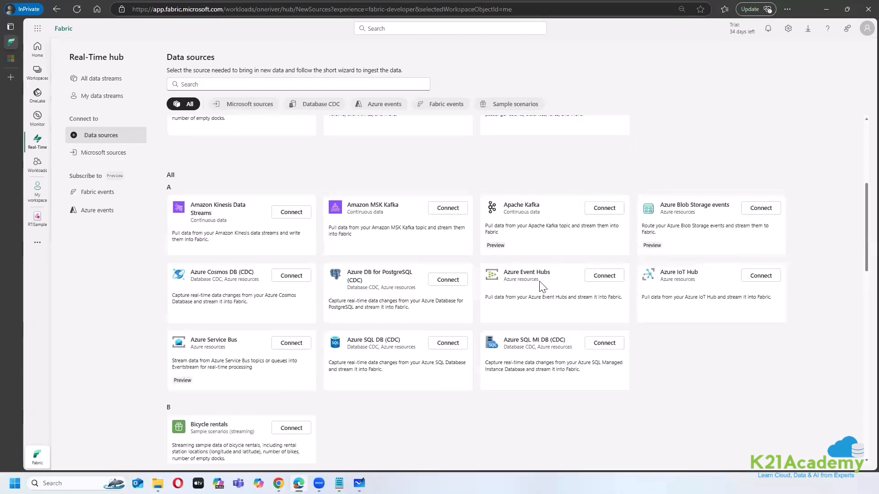
Examine the connection settings and eventstream name for an Azure Event Hubs source, and cancel the connection setup
{"action": "left_click", "coordinate": [605, 275]}
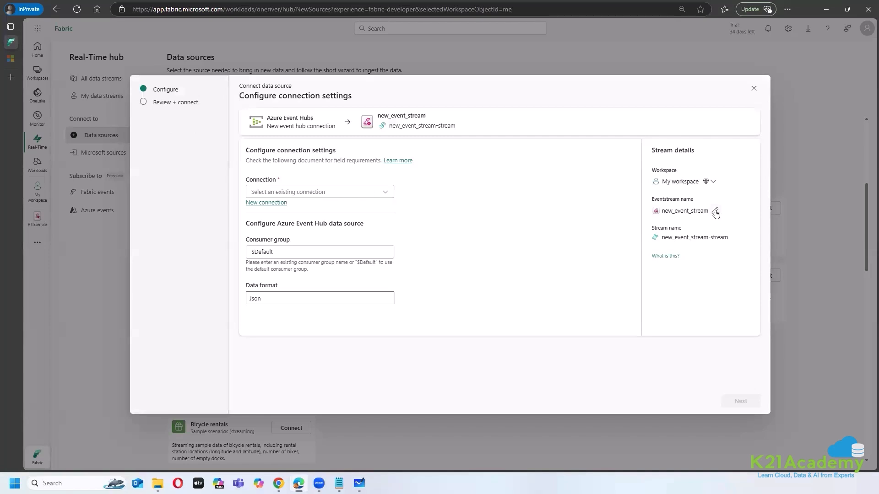
{"action": "left_click", "coordinate": [715, 212]}
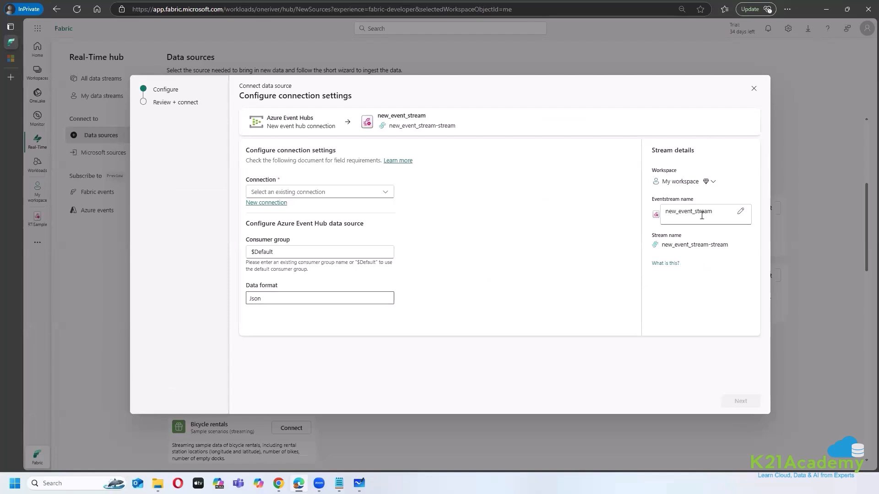
{"action": "left_click", "coordinate": [753, 90]}
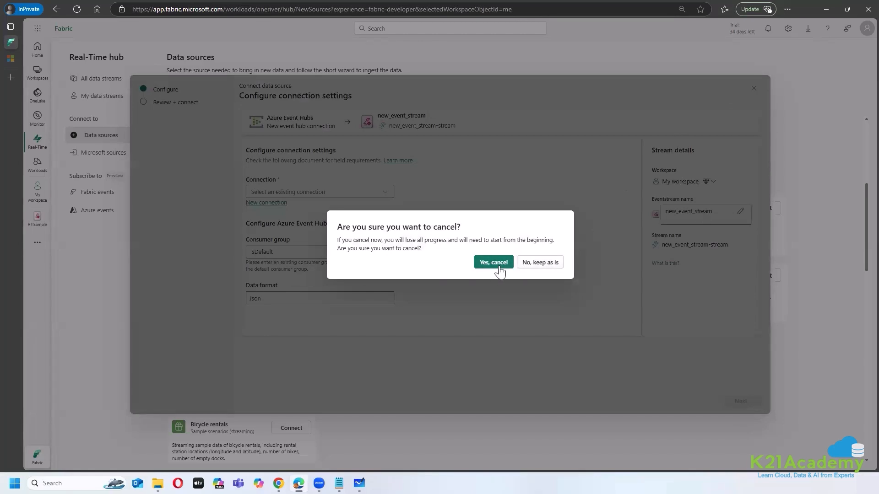
{"action": "left_click", "coordinate": [532, 264]}
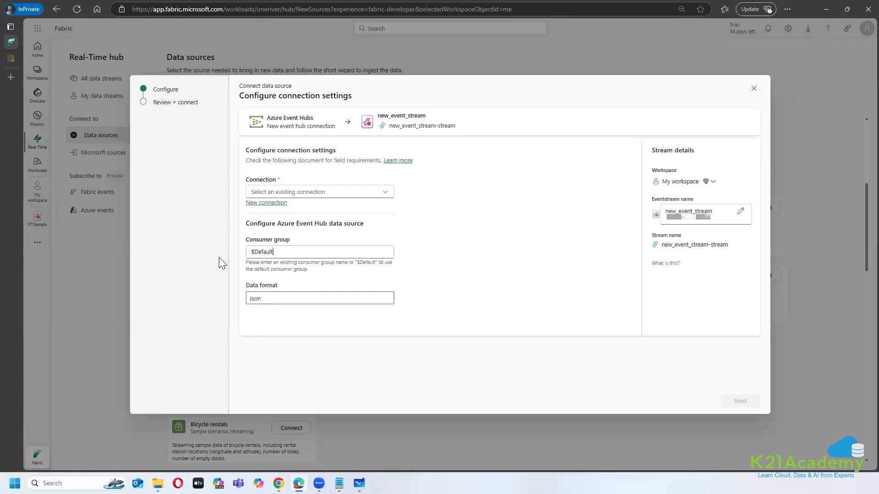
{"action": "left_click", "coordinate": [753, 89]}
{"action": "left_click", "coordinate": [492, 263]}
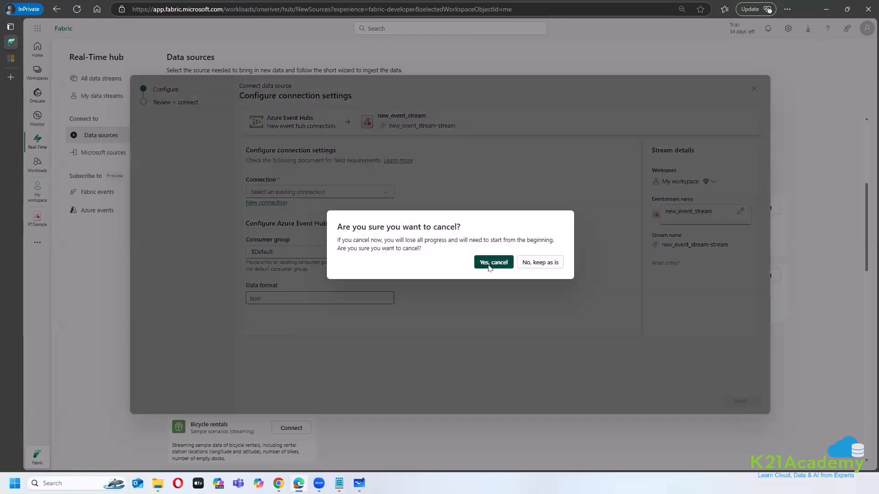
{"action": "scroll", "coordinate": [476, 293], "scroll_direction": "up", "scroll_amount": 3}
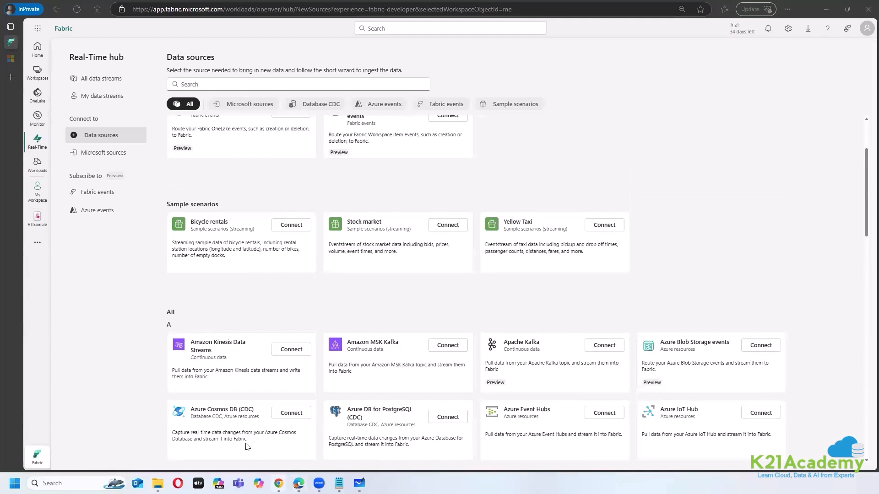
Switch back to the Azure portal and keep the event hub's partition count at 1 with the default retention settings
{"action": "mouse_move", "coordinate": [278, 483]}
{"action": "left_click", "coordinate": [230, 409]}
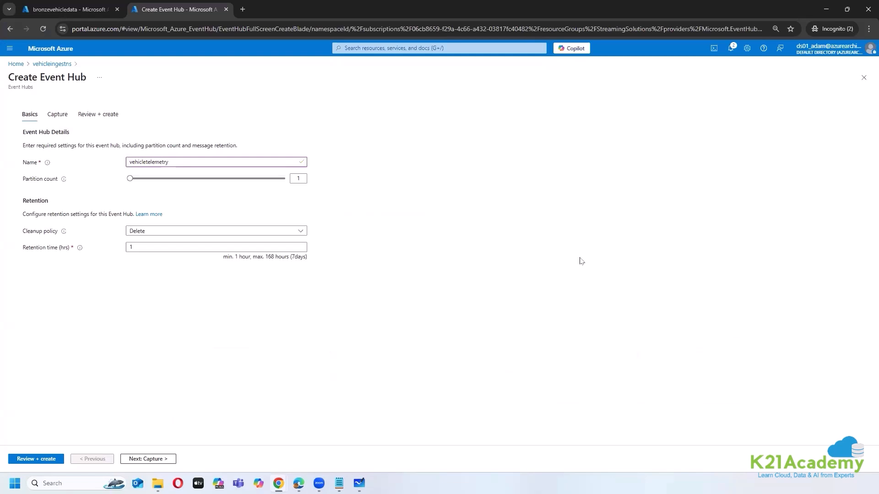
{"action": "left_click_drag", "start_coordinate": [129, 178], "coordinate": [152, 187]}
{"action": "left_click_drag", "start_coordinate": [146, 179], "coordinate": [65, 185]}
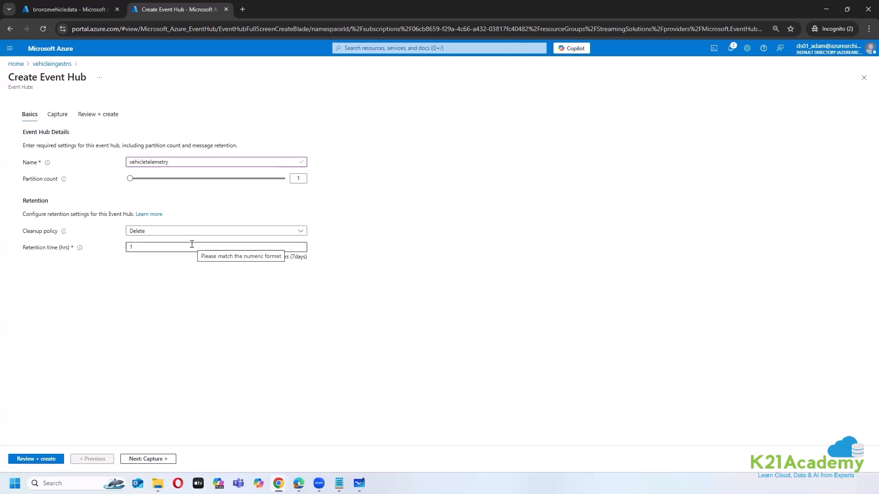
{"action": "left_click", "coordinate": [147, 459]}
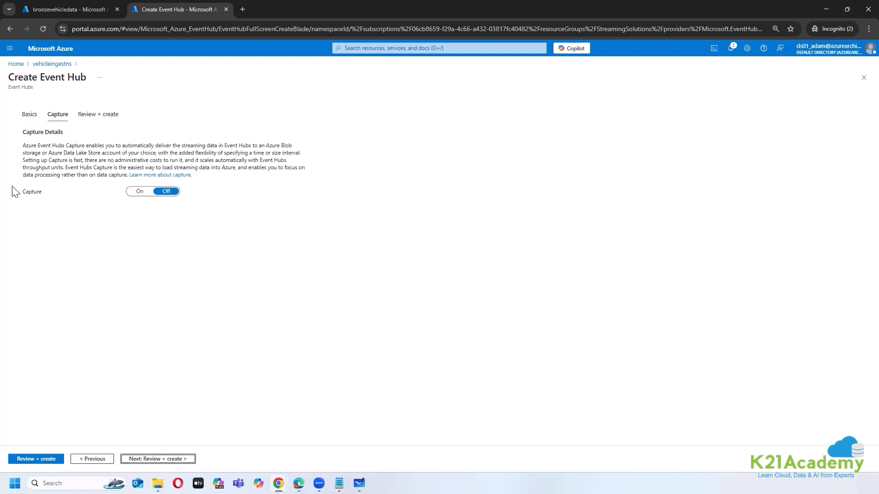
{"action": "left_click", "coordinate": [27, 115]}
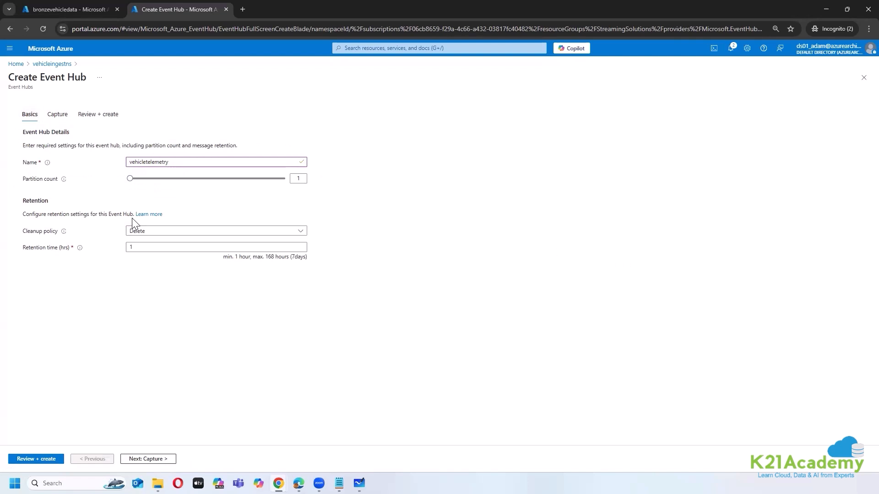
Enable Capture with Azure Storage Account as provider and choose the bronzevehicles container of the bronzevehicledata account
{"action": "left_click", "coordinate": [56, 116]}
{"action": "left_click", "coordinate": [139, 192]}
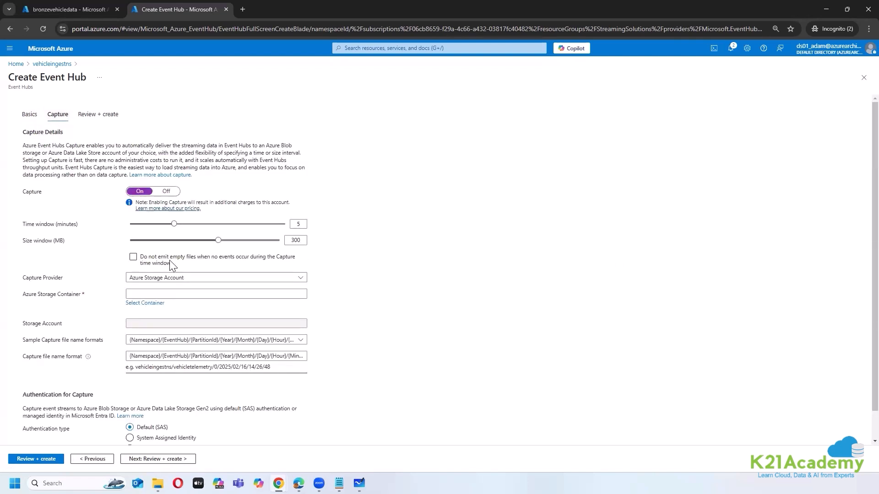
{"action": "left_click", "coordinate": [204, 278]}
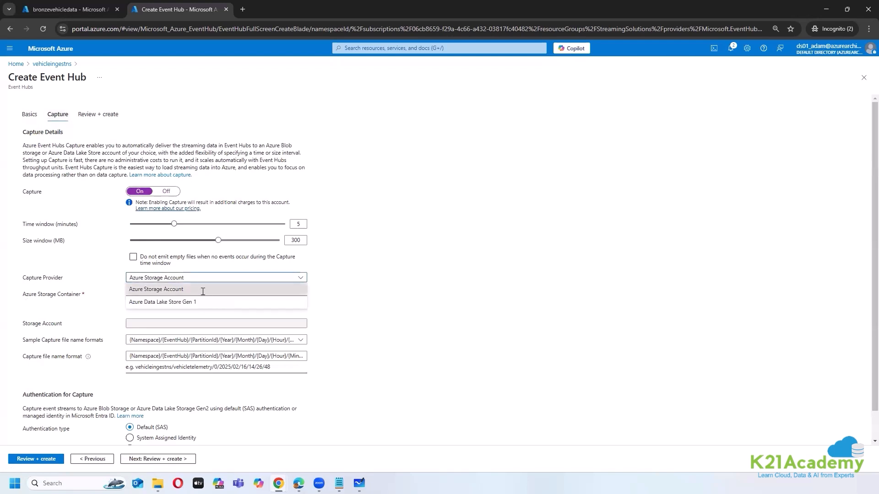
{"action": "left_click", "coordinate": [200, 287]}
{"action": "left_click", "coordinate": [141, 303]}
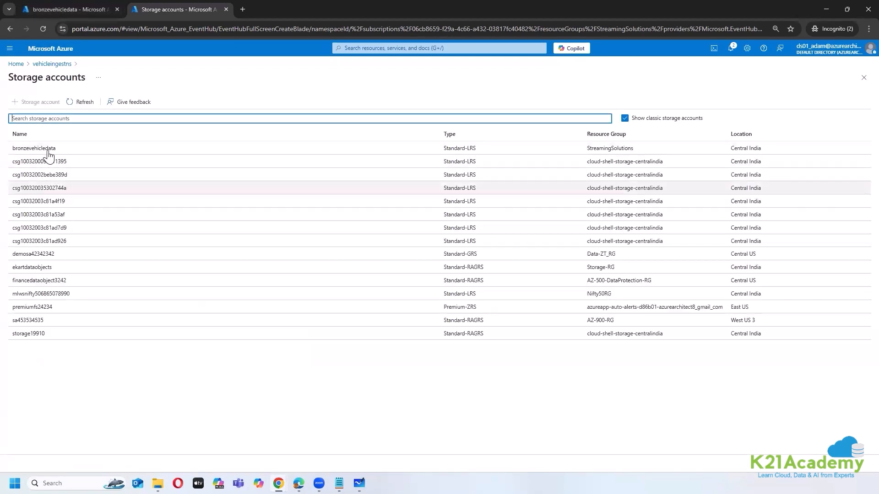
{"action": "left_click", "coordinate": [108, 151]}
{"action": "left_click", "coordinate": [165, 160]}
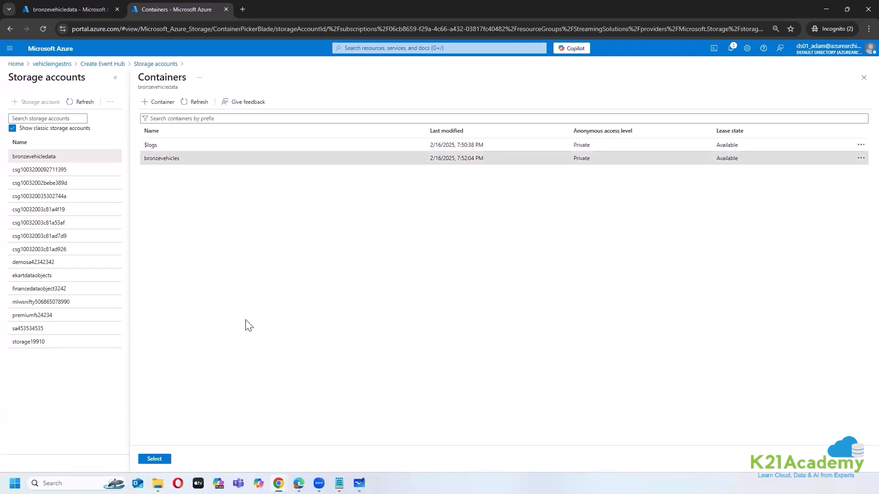
{"action": "left_click", "coordinate": [155, 459]}
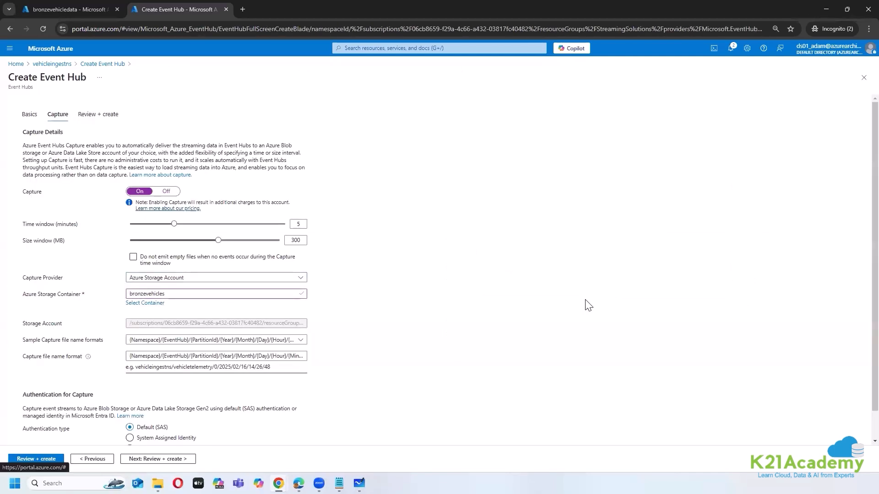
Set the Capture time window to 2 minutes and keep the size window at 300 MB
{"action": "left_click_drag", "start_coordinate": [174, 224], "coordinate": [140, 230]}
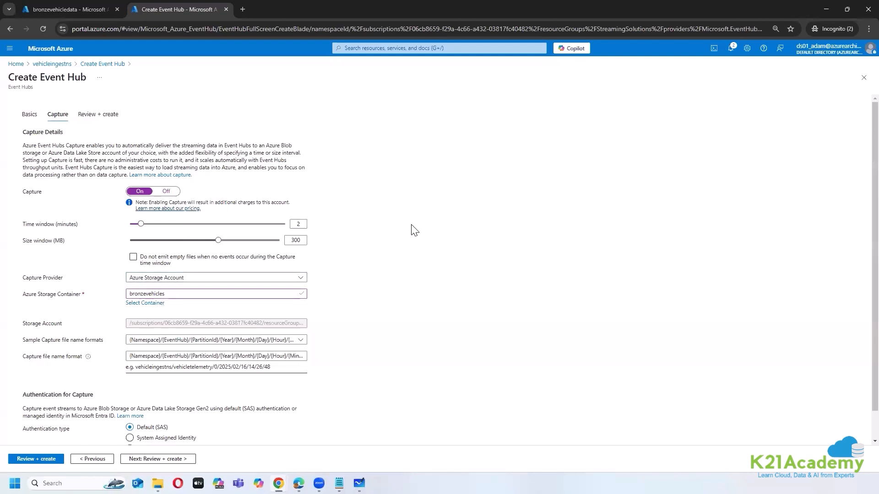
{"action": "left_click", "coordinate": [127, 227]}
{"action": "left_click_drag", "start_coordinate": [126, 225], "coordinate": [145, 228]}
{"action": "left_click_drag", "start_coordinate": [219, 241], "coordinate": [218, 241]}
{"action": "left_click", "coordinate": [298, 224]}
{"action": "double_click", "coordinate": [297, 224]}
{"action": "left_click", "coordinate": [459, 250]}
Check the sample capture file name formats and keep the default one starting with Namespace/EventHub/PartitionId
{"action": "scroll", "coordinate": [252, 367], "scroll_direction": "down", "scroll_amount": 2}
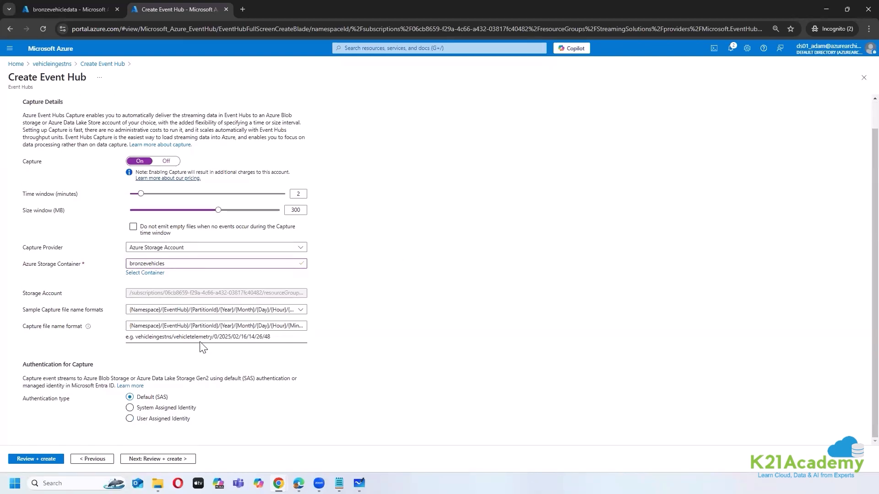
{"action": "left_click", "coordinate": [301, 311]}
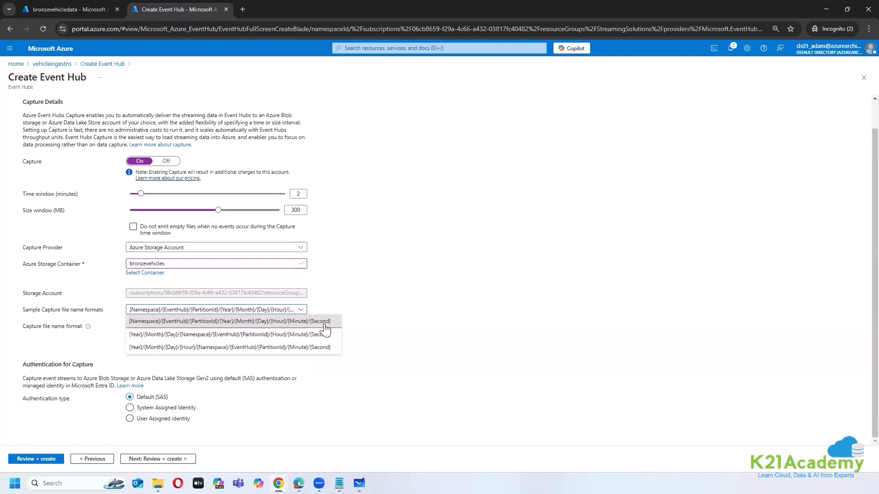
{"action": "left_click", "coordinate": [400, 312]}
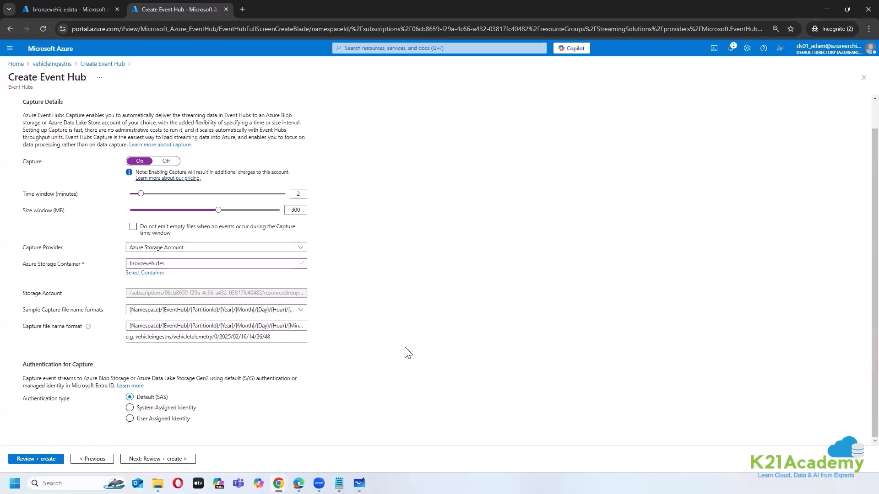
{"action": "scroll", "coordinate": [405, 352], "scroll_direction": "up", "scroll_amount": 2}
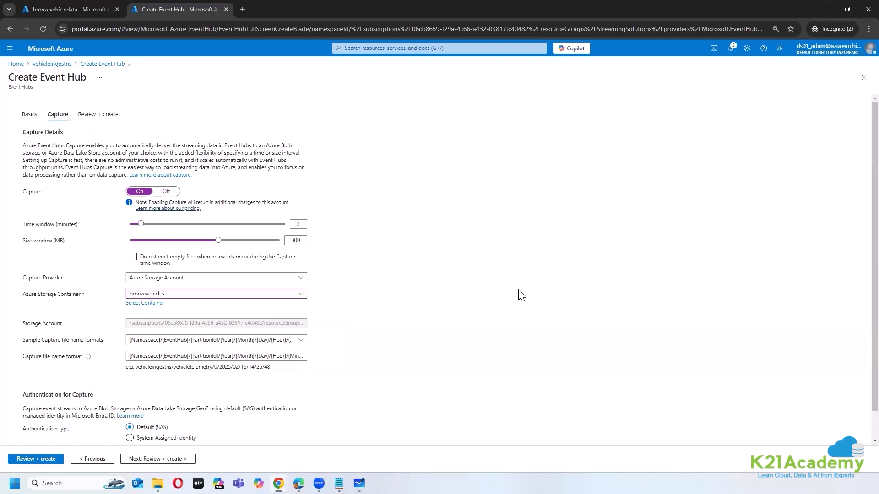
Check the containers of the bronzevehicledata storage account and reread the event hub's Capture and authentication settings
{"action": "left_click", "coordinate": [41, 7]}
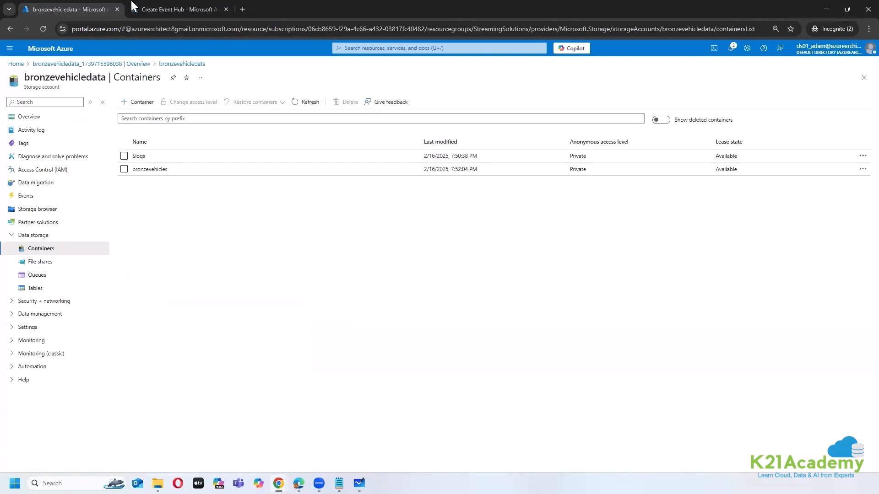
{"action": "left_click", "coordinate": [178, 10]}
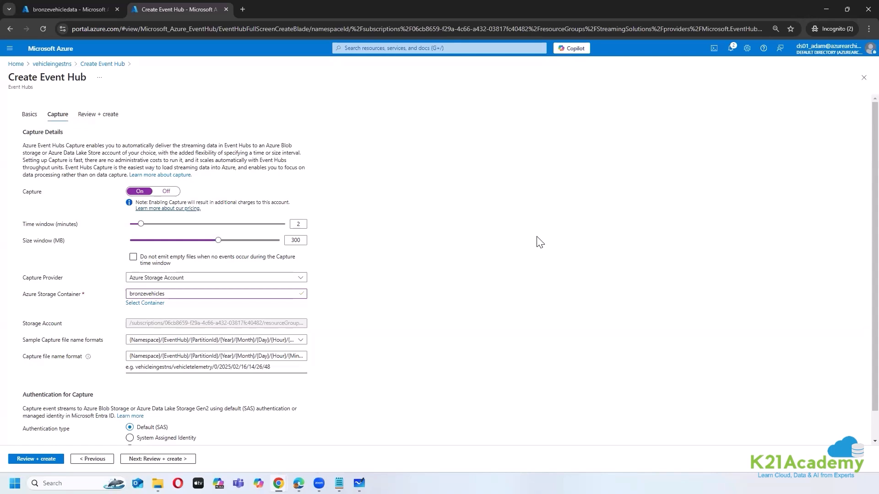
{"action": "scroll", "coordinate": [539, 252], "scroll_direction": "down", "scroll_amount": 1}
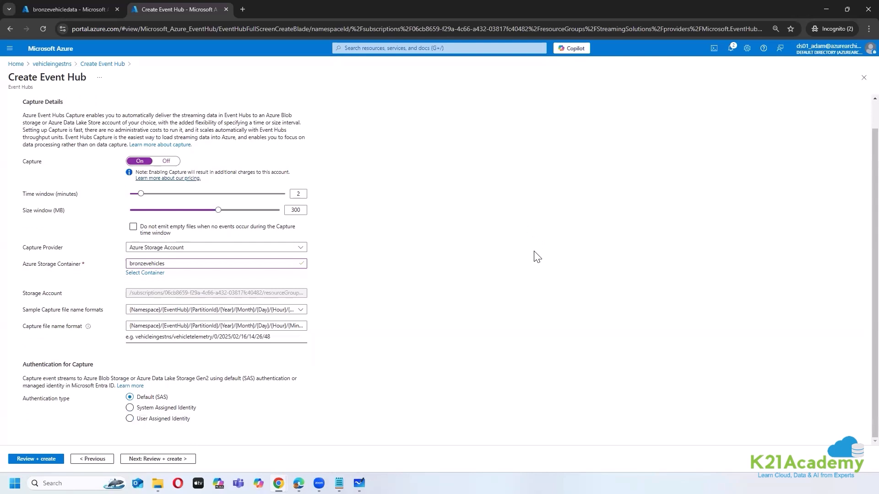
{"action": "scroll", "coordinate": [512, 273], "scroll_direction": "up", "scroll_amount": 1}
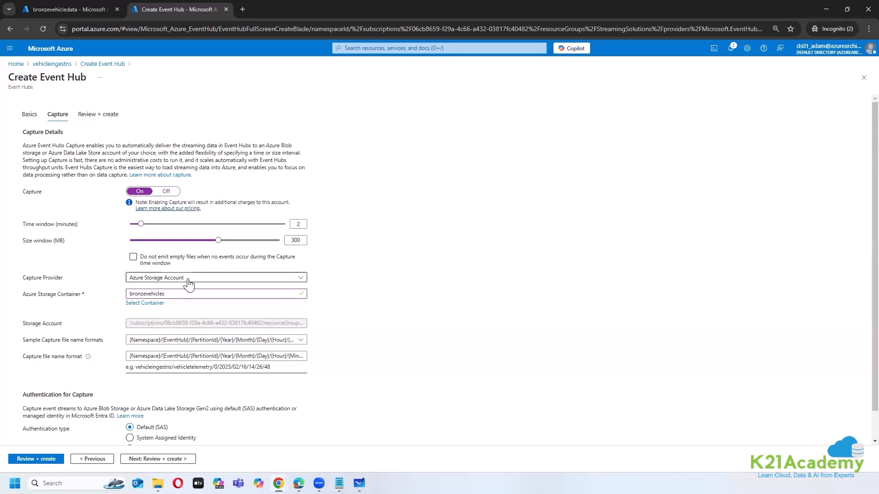
{"action": "scroll", "coordinate": [256, 322], "scroll_direction": "down", "scroll_amount": 1}
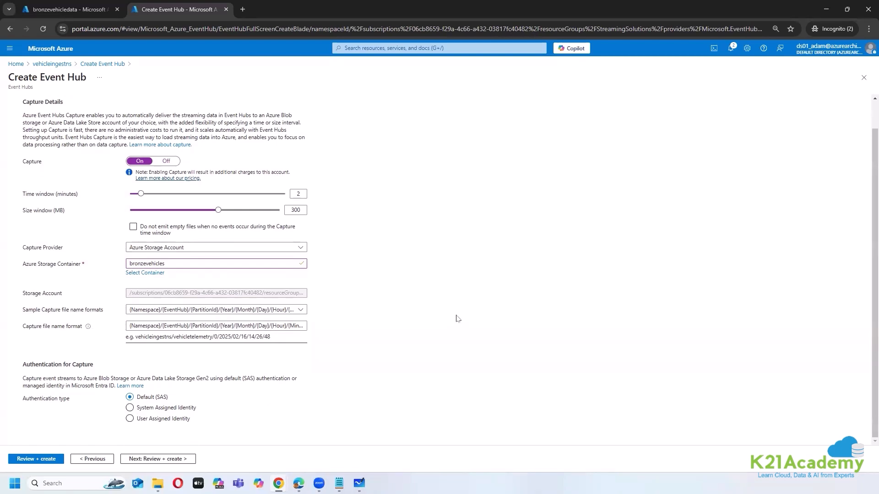
{"action": "scroll", "coordinate": [457, 315], "scroll_direction": "up", "scroll_amount": 1}
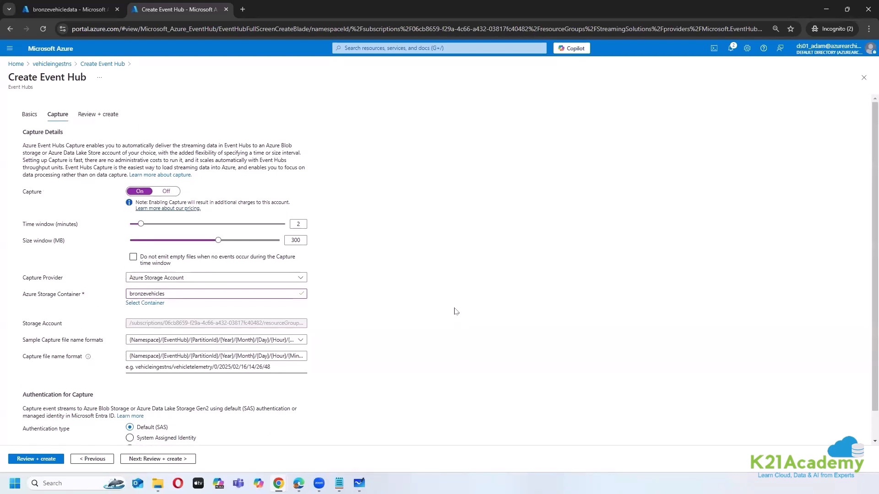
Review the basics, retention and Capture settings of the vehicletelemetry event hub and create it
{"action": "left_click", "coordinate": [178, 460]}
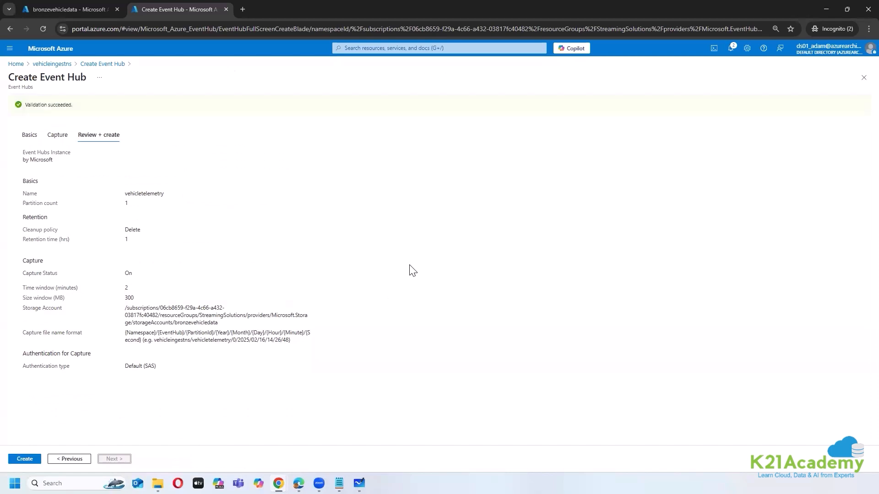
{"action": "left_click_drag", "start_coordinate": [125, 194], "coordinate": [178, 196]}
{"action": "left_click_drag", "start_coordinate": [124, 206], "coordinate": [136, 208]}
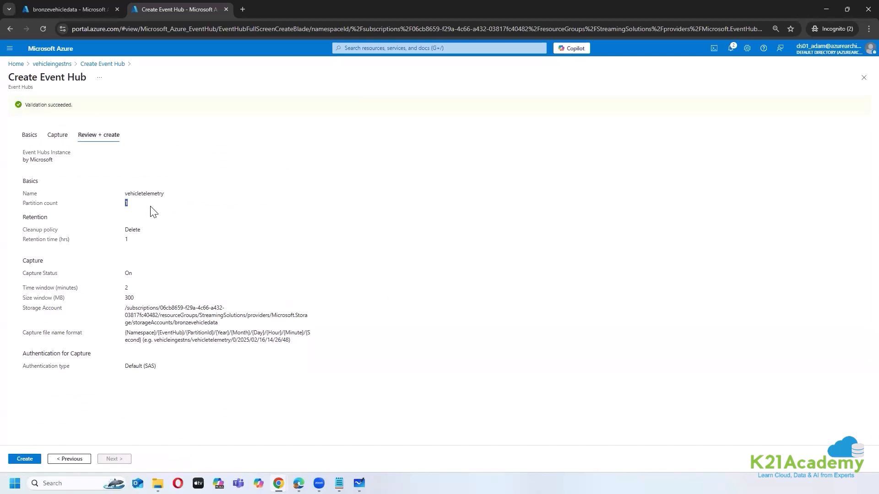
{"action": "left_click", "coordinate": [296, 218]}
{"action": "left_click_drag", "start_coordinate": [21, 215], "coordinate": [157, 242]}
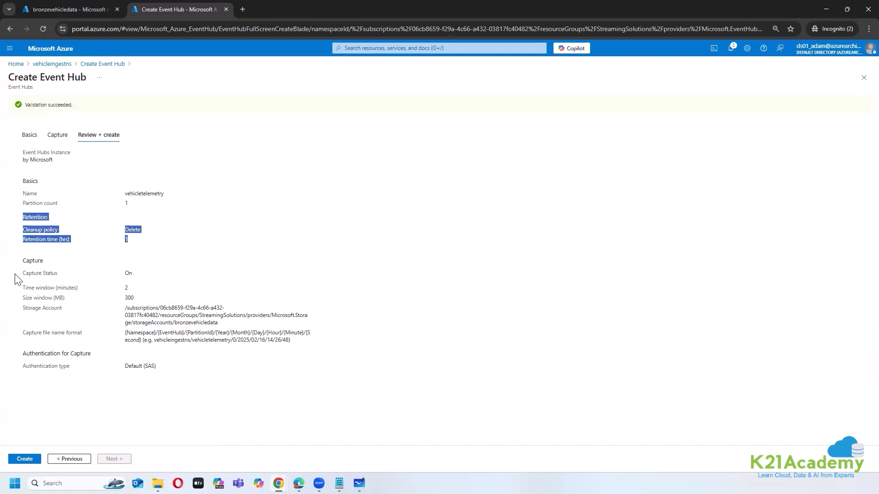
{"action": "left_click_drag", "start_coordinate": [18, 274], "coordinate": [210, 349]}
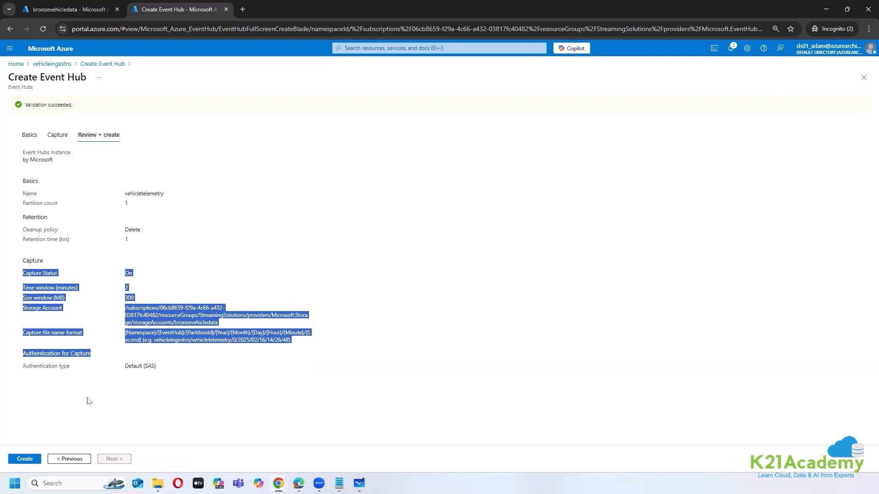
{"action": "left_click", "coordinate": [146, 400]}
{"action": "left_click", "coordinate": [25, 459]}
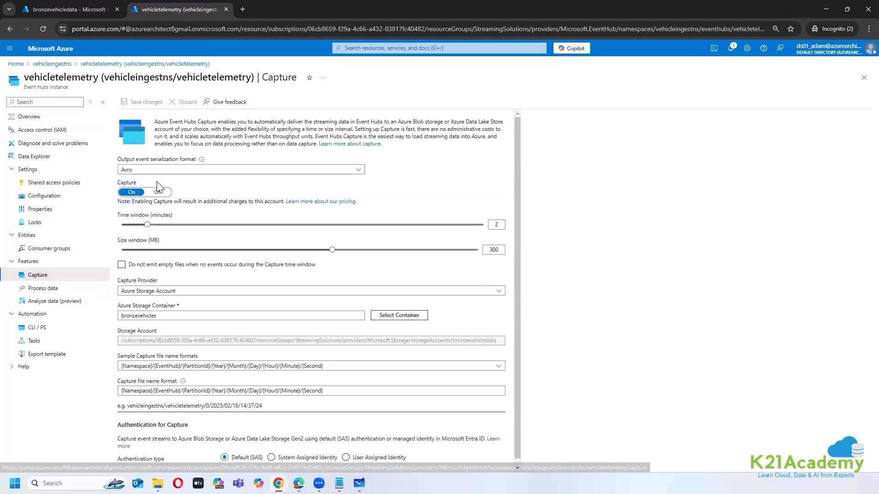
Check the Parquet and Delta Lake (preview) output serialization formats on the event hub's Capture settings and return to Avro
{"action": "left_click", "coordinate": [359, 170]}
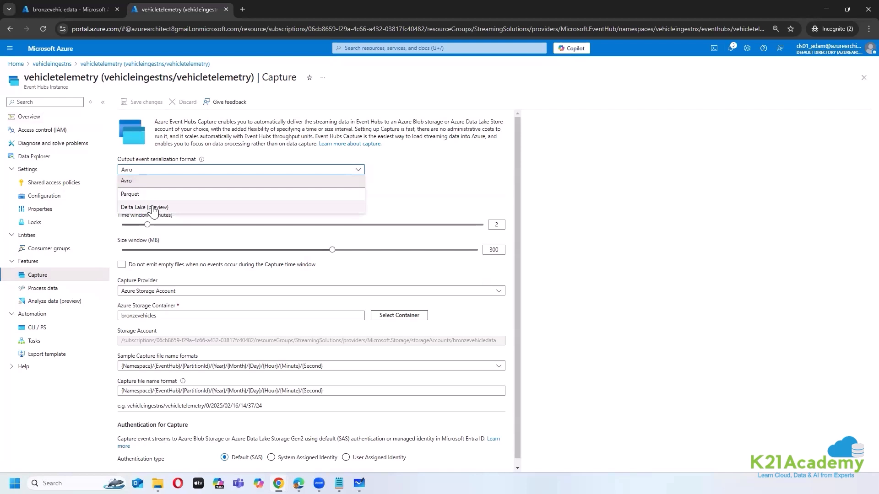
{"action": "left_click", "coordinate": [423, 185]}
{"action": "left_click", "coordinate": [168, 173]}
{"action": "left_click", "coordinate": [162, 191]}
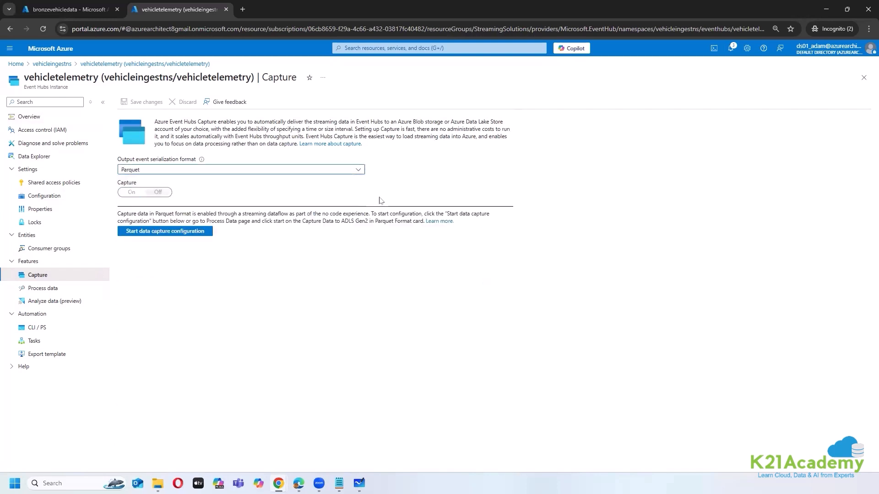
{"action": "left_click", "coordinate": [297, 170]}
{"action": "left_click", "coordinate": [284, 208]}
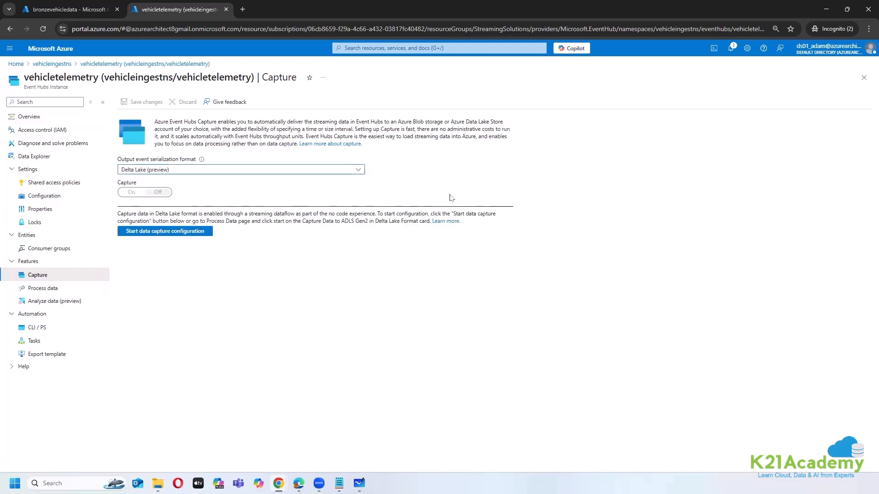
{"action": "left_click", "coordinate": [331, 171]}
{"action": "left_click", "coordinate": [329, 180]}
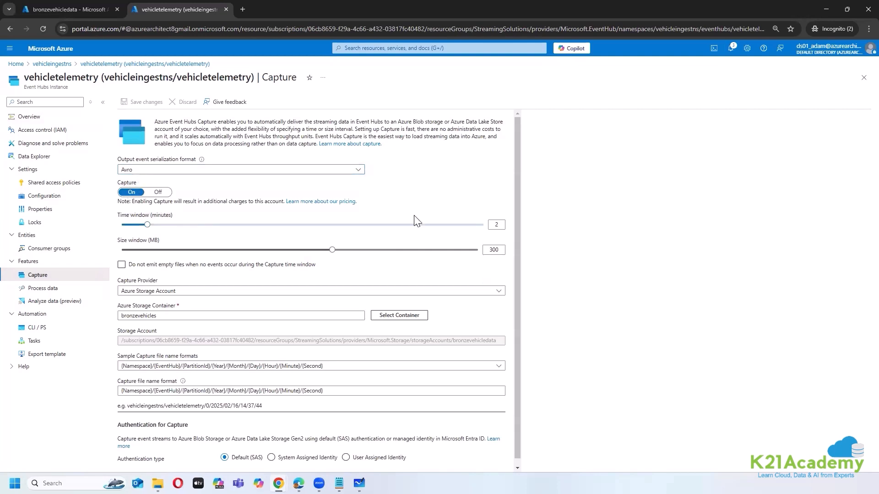
Recheck the Capture time and size windows against the whiteboard architecture diagram and discard the unsaved Capture changes
{"action": "left_click", "coordinate": [501, 226]}
{"action": "left_click", "coordinate": [497, 251]}
{"action": "left_click_drag", "start_coordinate": [171, 228], "coordinate": [147, 231]}
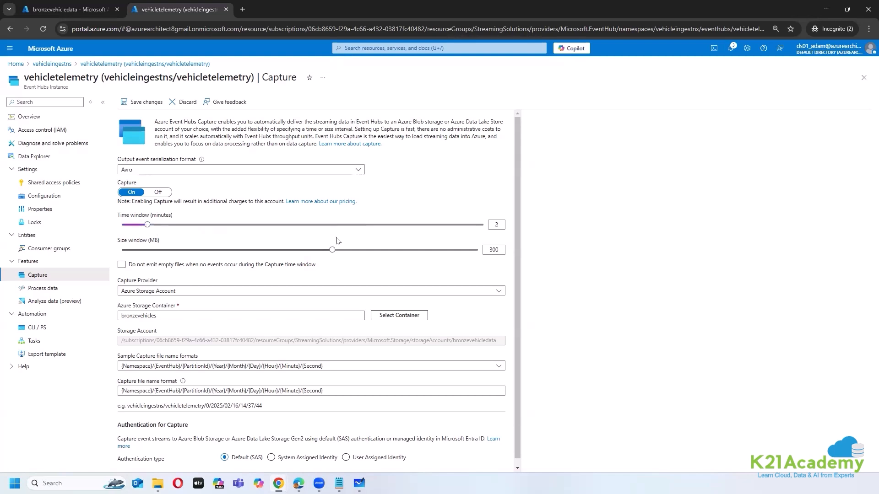
{"action": "scroll", "coordinate": [136, 324], "scroll_direction": "down", "scroll_amount": 1}
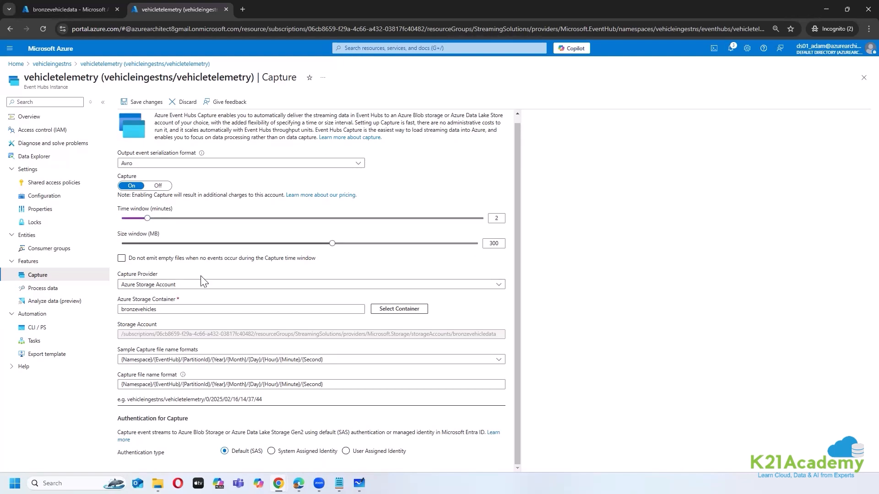
{"action": "left_click", "coordinate": [359, 483]}
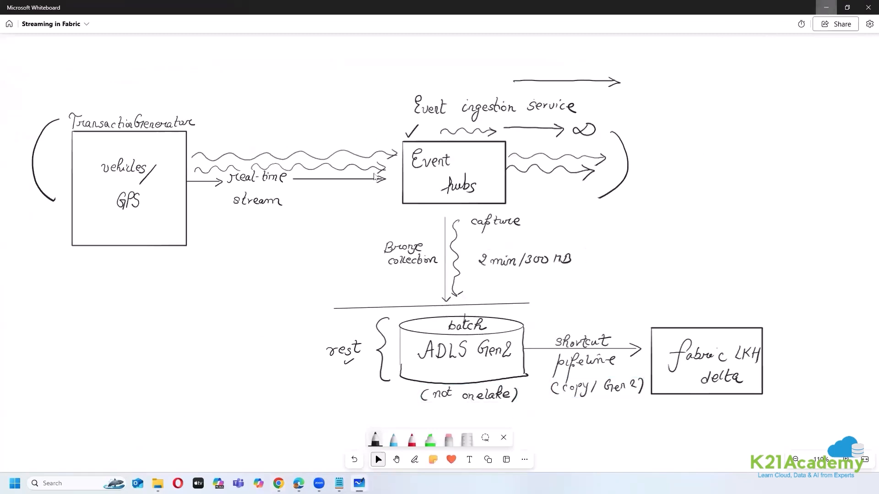
{"action": "left_click", "coordinate": [826, 7]}
{"action": "scroll", "coordinate": [246, 346], "scroll_direction": "up", "scroll_amount": 1}
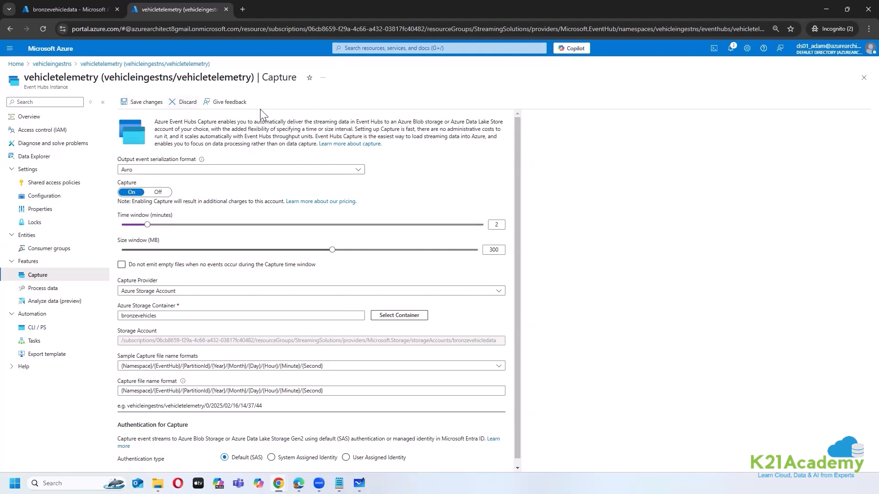
{"action": "left_click", "coordinate": [178, 101]}
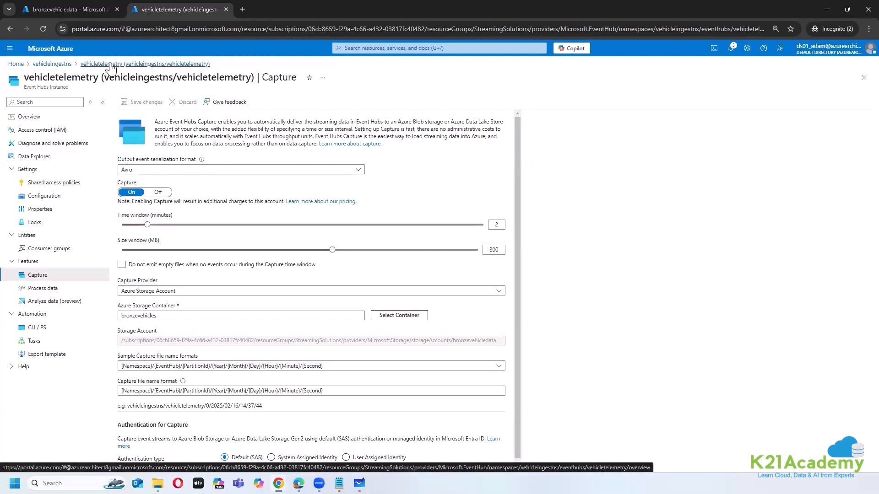
Return to the vehicleingestns namespace overview and check its list of event hubs
{"action": "left_click", "coordinate": [45, 64]}
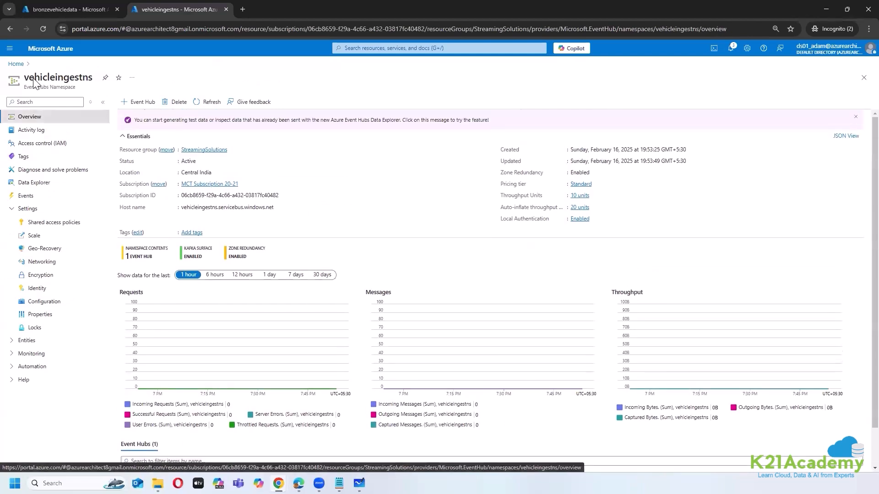
{"action": "left_click_drag", "start_coordinate": [88, 79], "coordinate": [24, 78]}
{"action": "scroll", "coordinate": [170, 449], "scroll_direction": "down", "scroll_amount": 1}
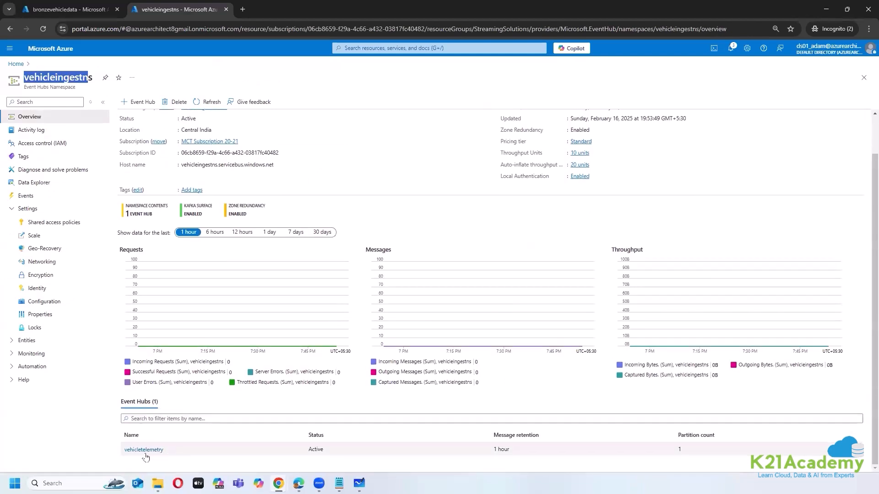
{"action": "left_click", "coordinate": [78, 414]}
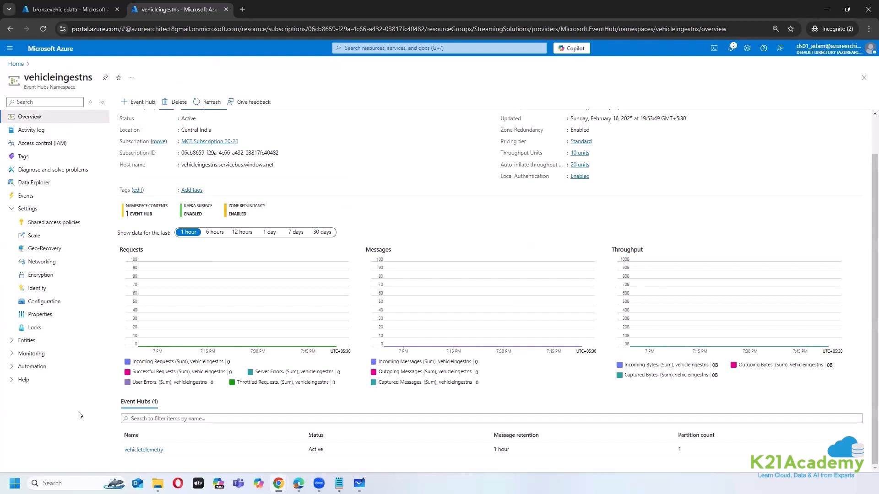
Switch to appsettings.json in Notepad and clear the EVENT_HUB_CONNECTION_STRING value, leaving empty quotes
{"action": "left_click", "coordinate": [339, 483]}
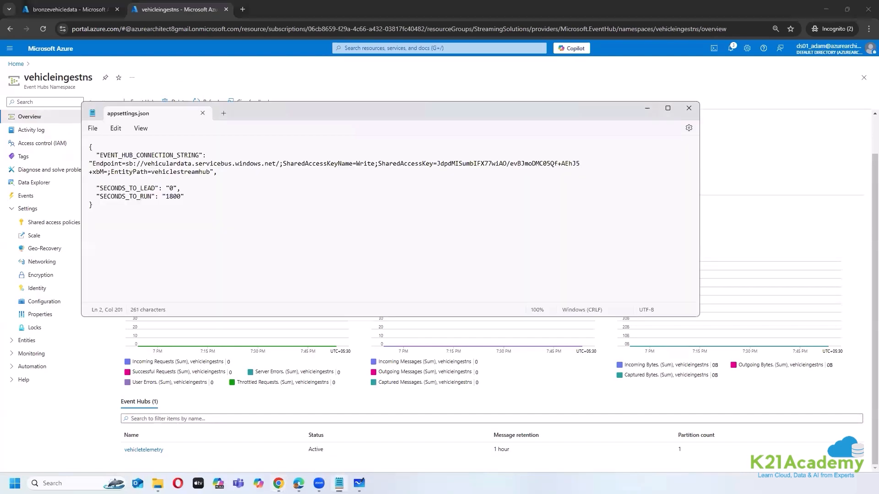
{"action": "left_click_drag", "start_coordinate": [374, 120], "coordinate": [512, 83]}
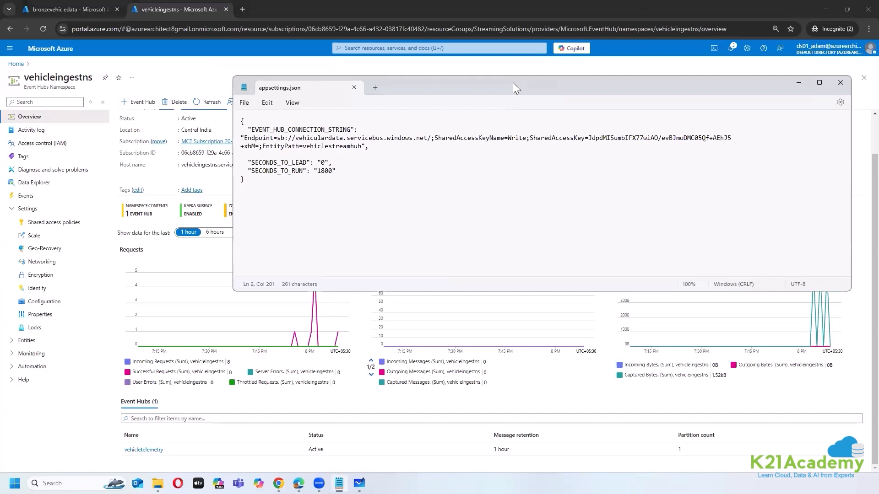
{"action": "left_click_drag", "start_coordinate": [246, 138], "coordinate": [362, 149]}
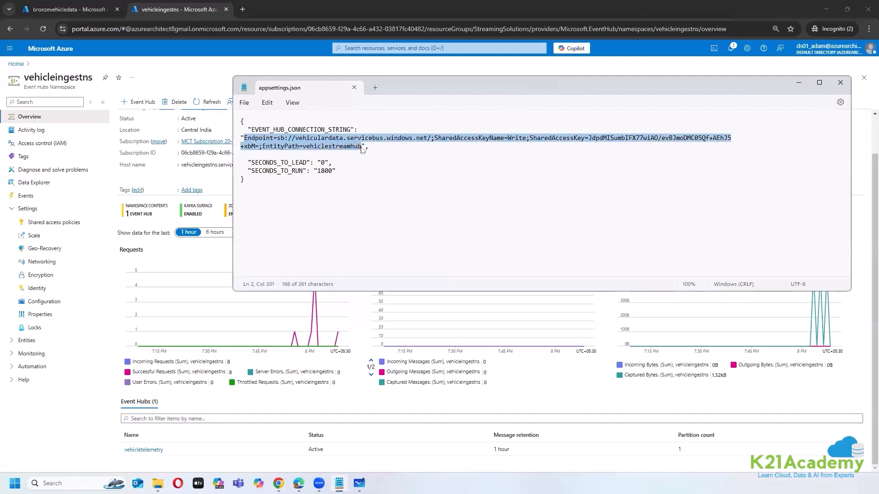
{"action": "key", "text": "BackSpace"}
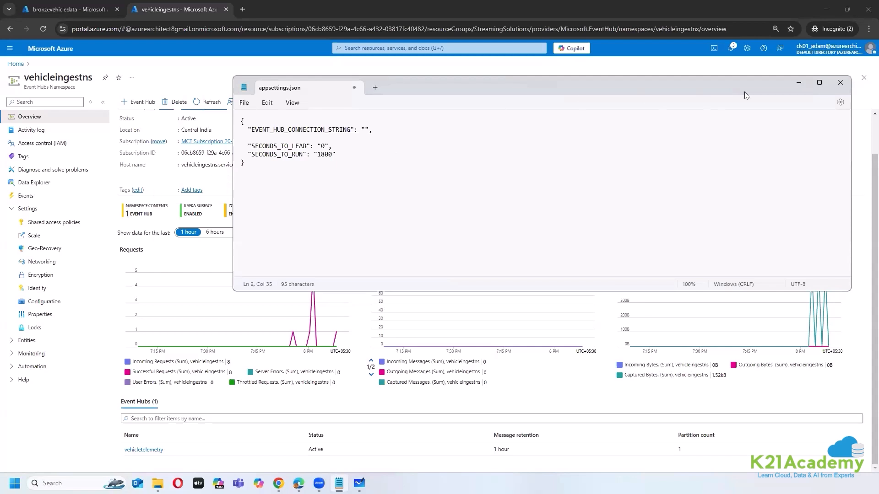
{"action": "left_click", "coordinate": [798, 82]}
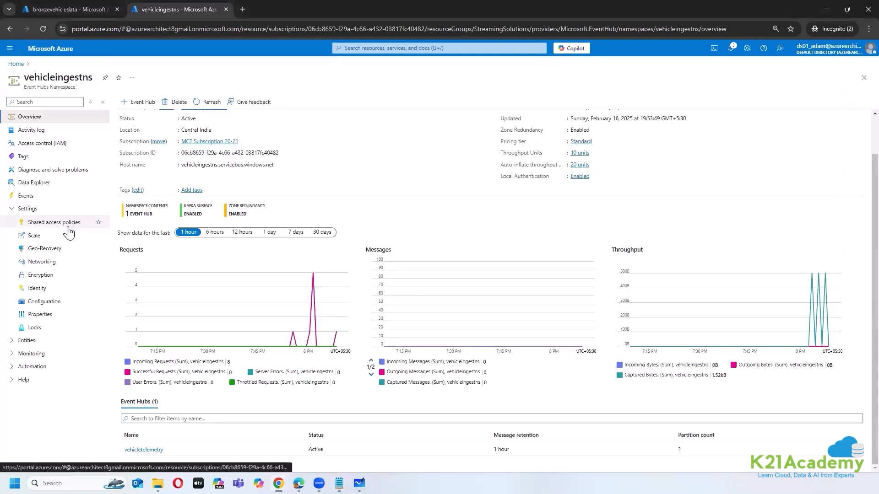
Look at the namespace's shared access policies, then open those of the vehicletelemetry event hub
{"action": "left_click", "coordinate": [68, 227]}
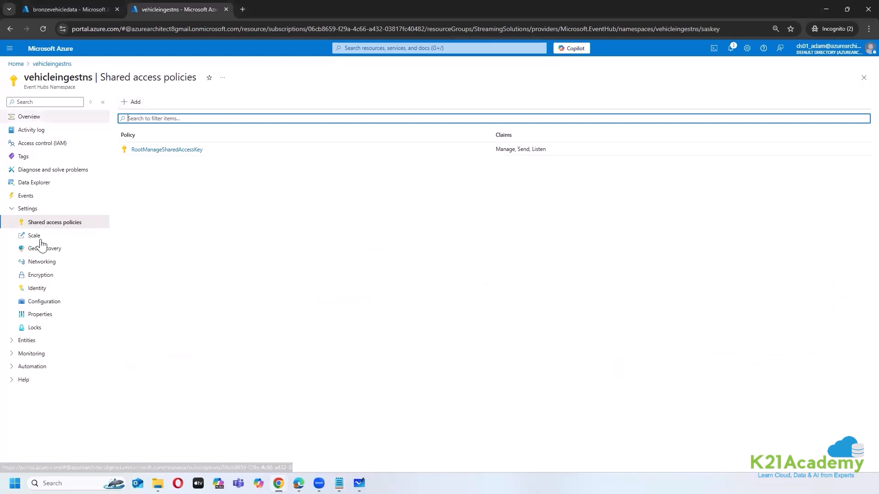
{"action": "left_click", "coordinate": [56, 116]}
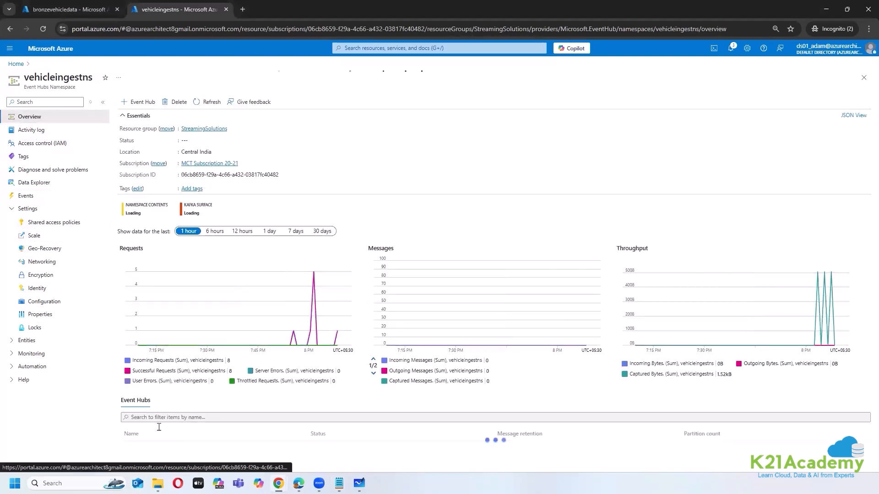
{"action": "scroll", "coordinate": [139, 448], "scroll_direction": "down", "scroll_amount": 2}
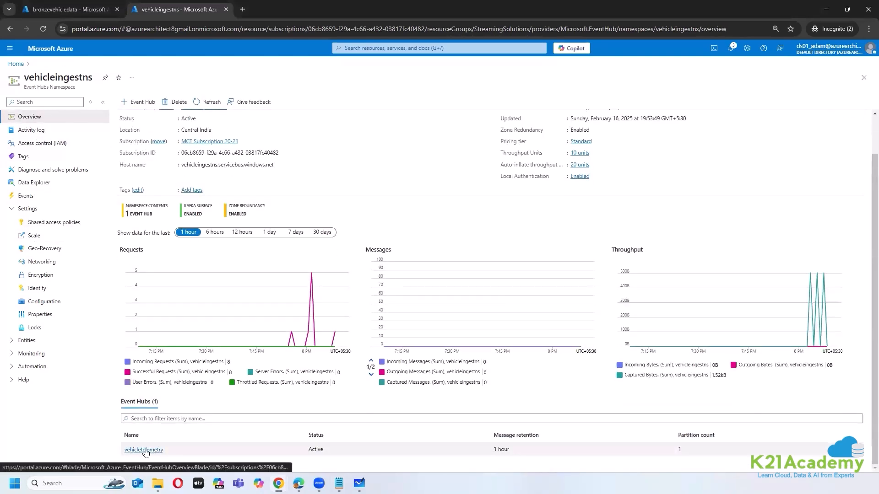
{"action": "left_click", "coordinate": [141, 450]}
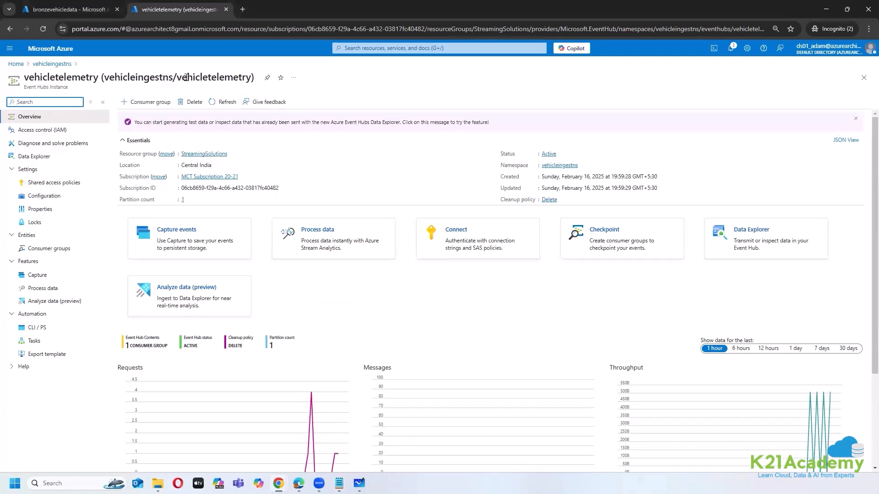
{"action": "left_click_drag", "start_coordinate": [177, 78], "coordinate": [251, 78]}
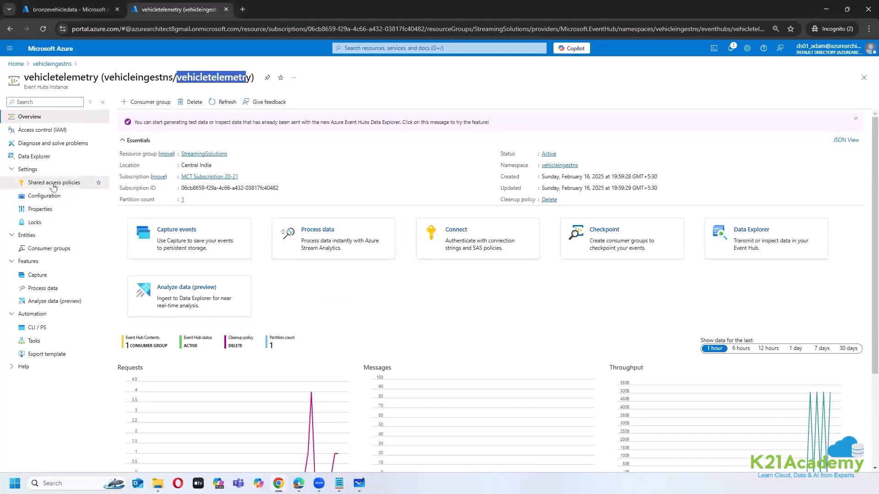
{"action": "left_click", "coordinate": [68, 182]}
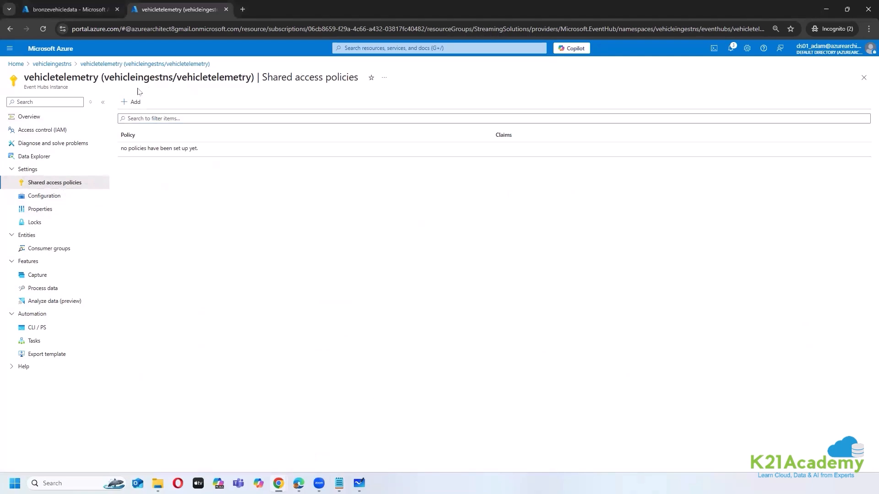
Add a SAS policy named Send with only the Send claim to the vehicletelemetry event hub
{"action": "left_click", "coordinate": [129, 102]}
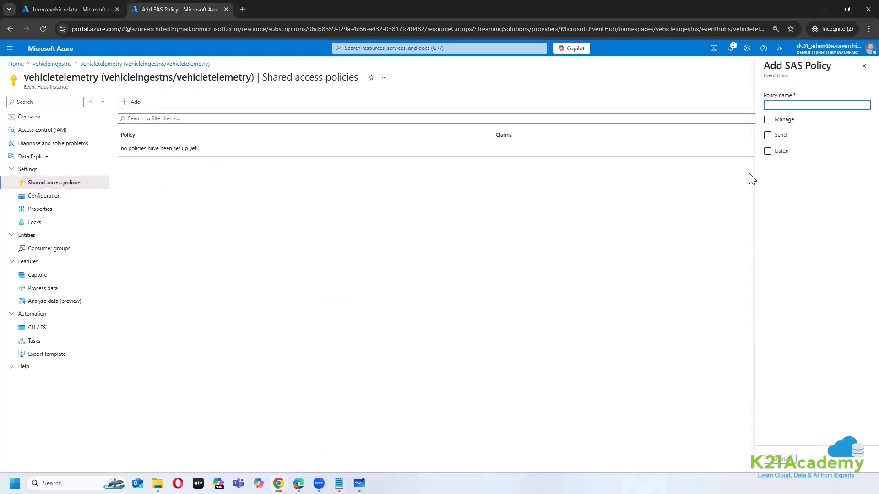
{"action": "left_click", "coordinate": [768, 137]}
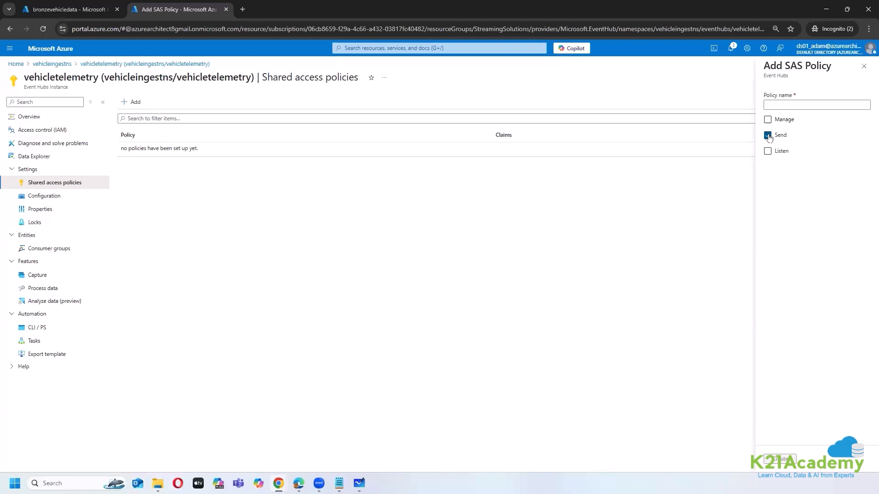
{"action": "left_click", "coordinate": [787, 105]}
{"action": "type", "text": "Send"}
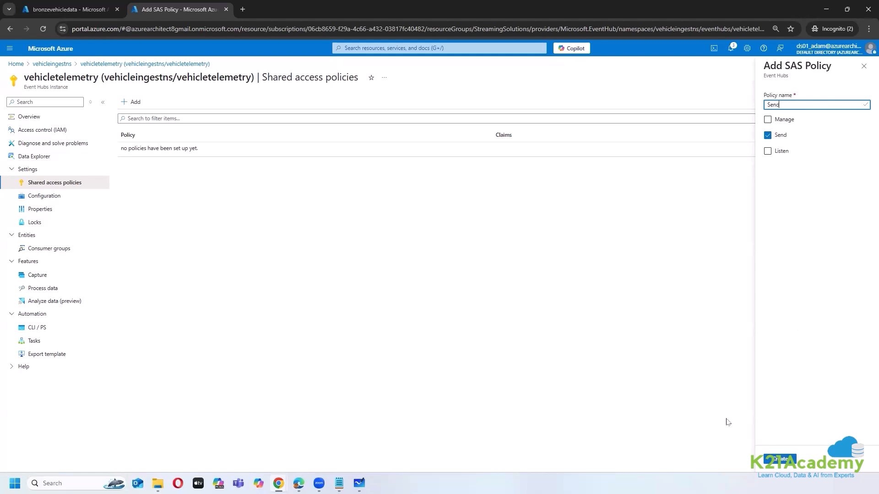
{"action": "key", "text": "Return"}
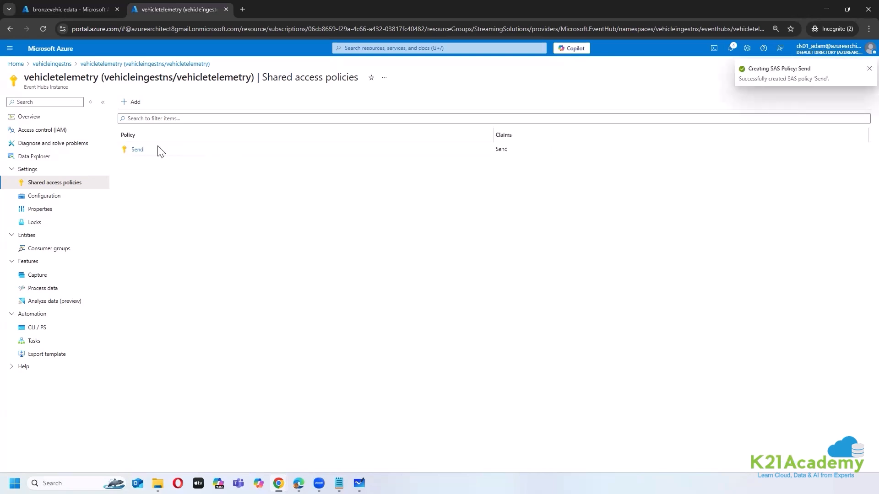
Copy the Send policy's primary connection string and paste it as the EVENT_HUB_CONNECTION_STRING value in appsettings.json in Notepad
{"action": "left_click", "coordinate": [137, 150]}
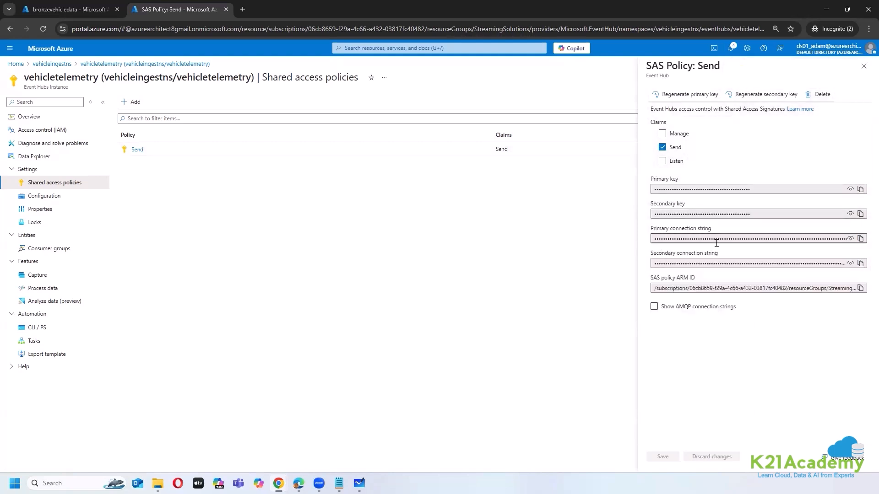
{"action": "double_click", "coordinate": [717, 243]}
{"action": "left_click", "coordinate": [860, 238]}
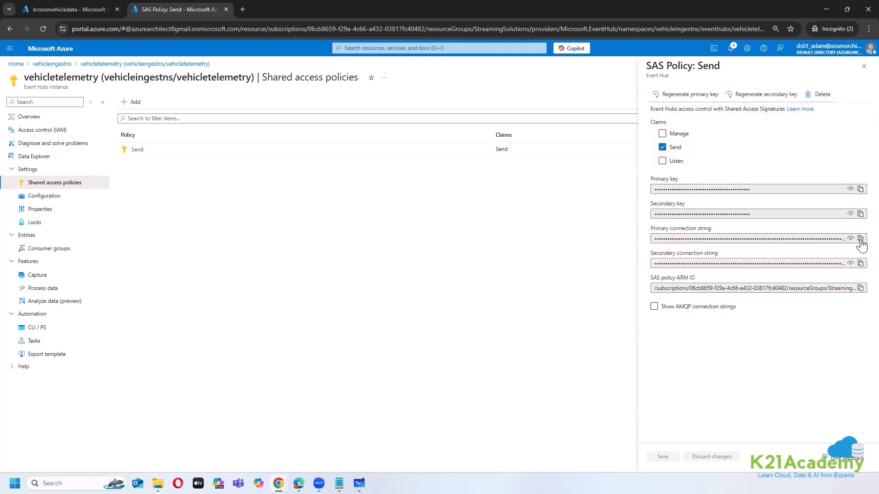
{"action": "left_click", "coordinate": [339, 483]}
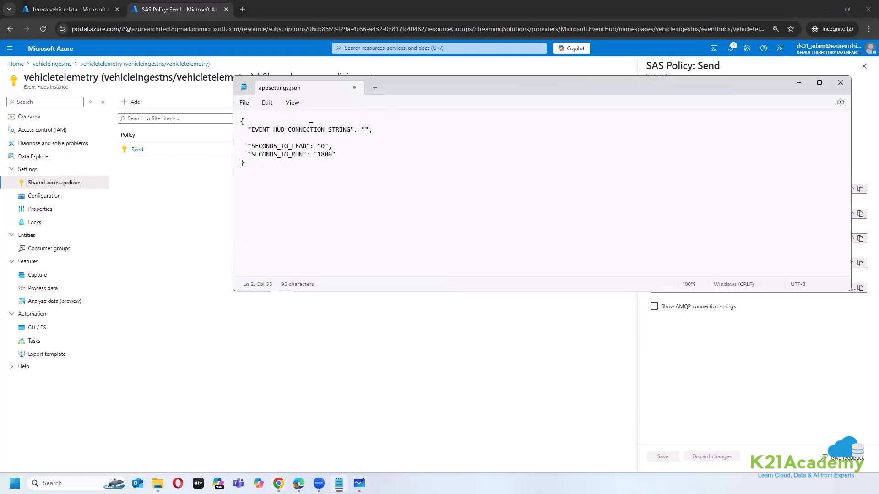
{"action": "key", "text": "ctrl+v"}
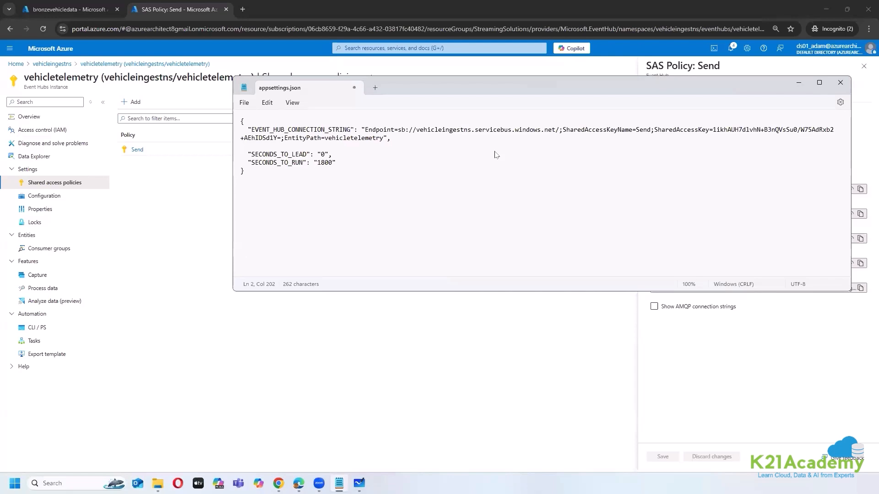
{"action": "left_click", "coordinate": [527, 155]}
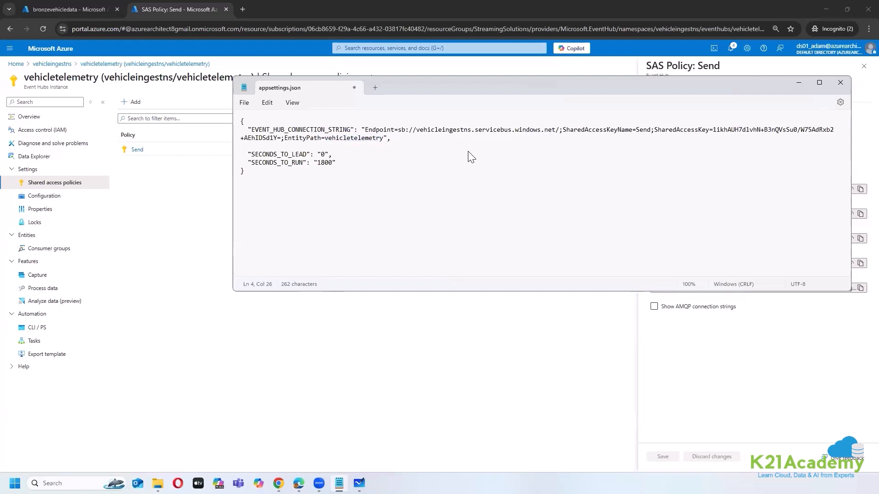
Set SECONDS_TO_RUN to 18000 in appsettings.json, then save and close the file
{"action": "left_click", "coordinate": [333, 163]}
{"action": "type", "text": "0"}
{"action": "left_click", "coordinate": [395, 153]}
{"action": "key", "text": "ctrl+s"}
{"action": "left_click", "coordinate": [840, 83]}
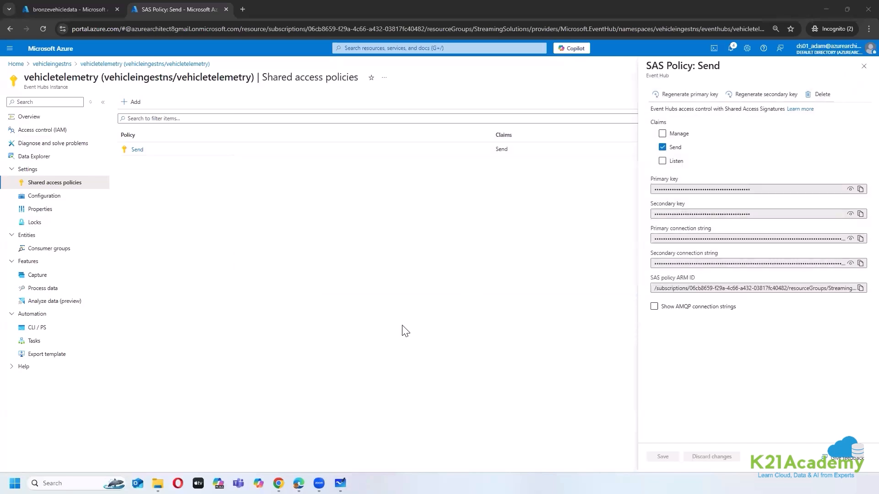
Run the TransactionGenerator application from its folder in File Explorer and minimize the folder window
{"action": "mouse_move", "coordinate": [158, 484]}
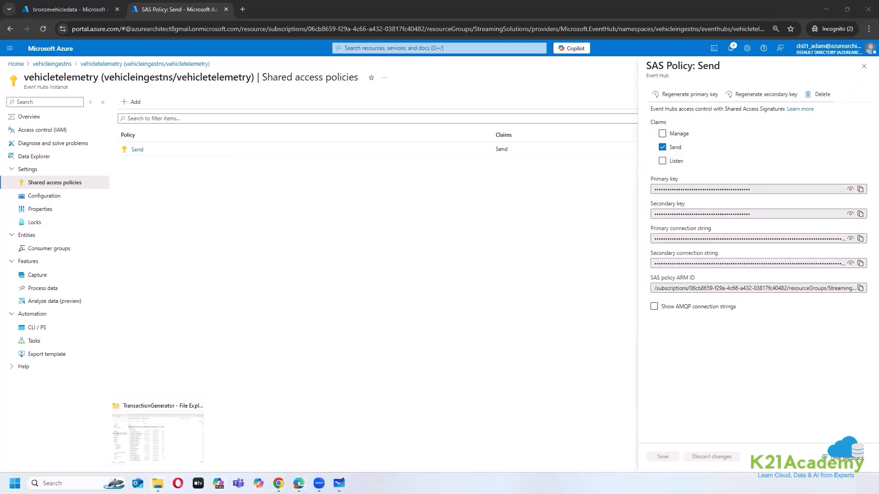
{"action": "left_click", "coordinate": [189, 458]}
{"action": "scroll", "coordinate": [274, 216], "scroll_direction": "down", "scroll_amount": 8}
{"action": "scroll", "coordinate": [259, 242], "scroll_direction": "up", "scroll_amount": 1}
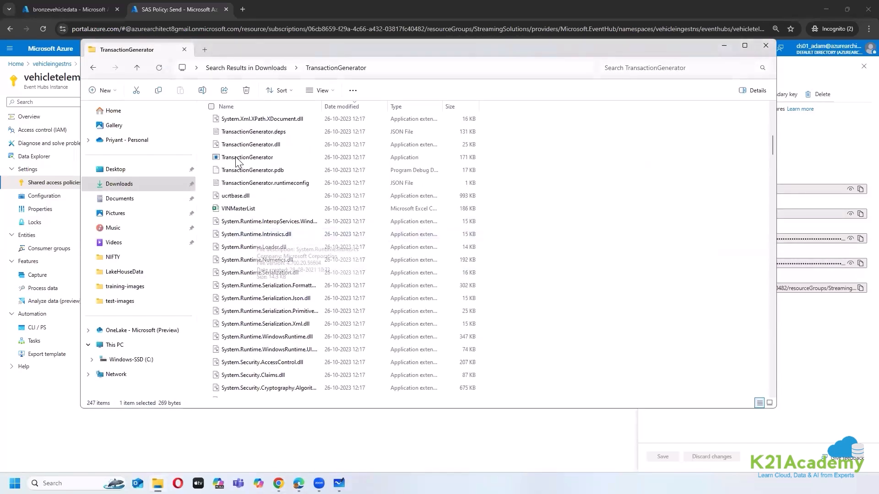
{"action": "left_click", "coordinate": [243, 158]}
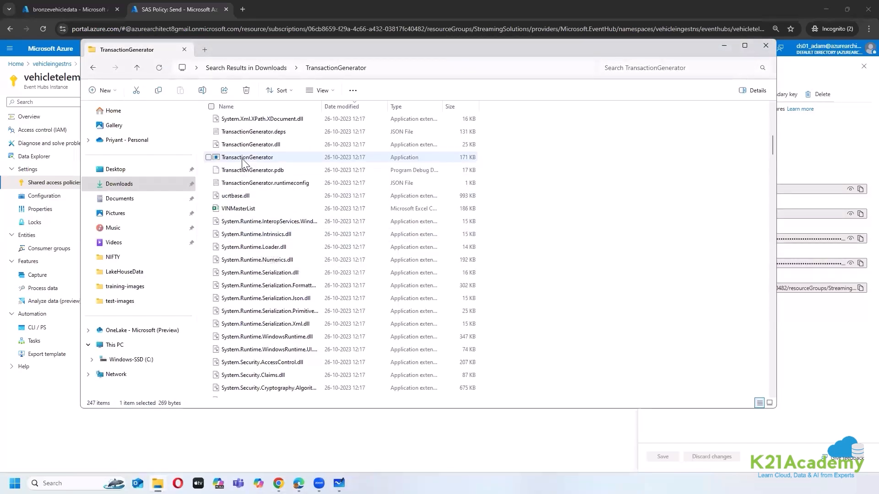
{"action": "left_click", "coordinate": [723, 46]}
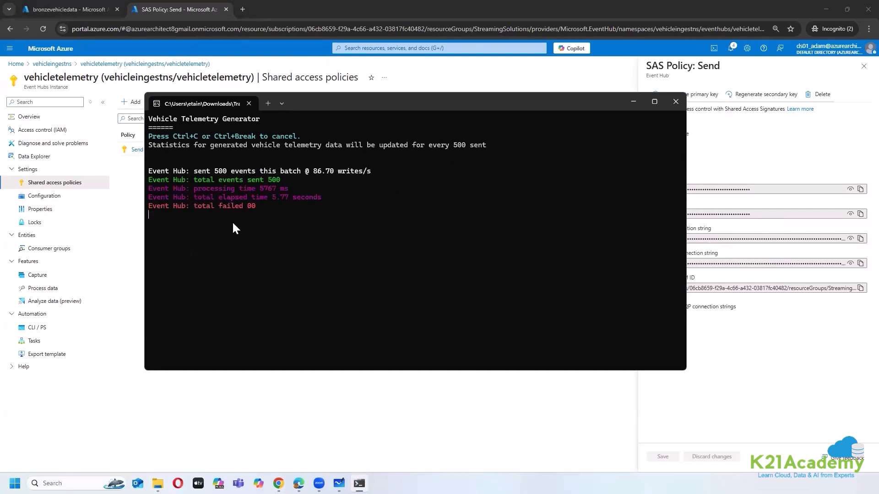
Examine the generator's console output for events sent and write rate per batch, then minimize the console while it keeps running
{"action": "left_click_drag", "start_coordinate": [150, 145], "coordinate": [234, 146]}
{"action": "left_click", "coordinate": [356, 156]}
{"action": "left_click_drag", "start_coordinate": [236, 164], "coordinate": [318, 172]}
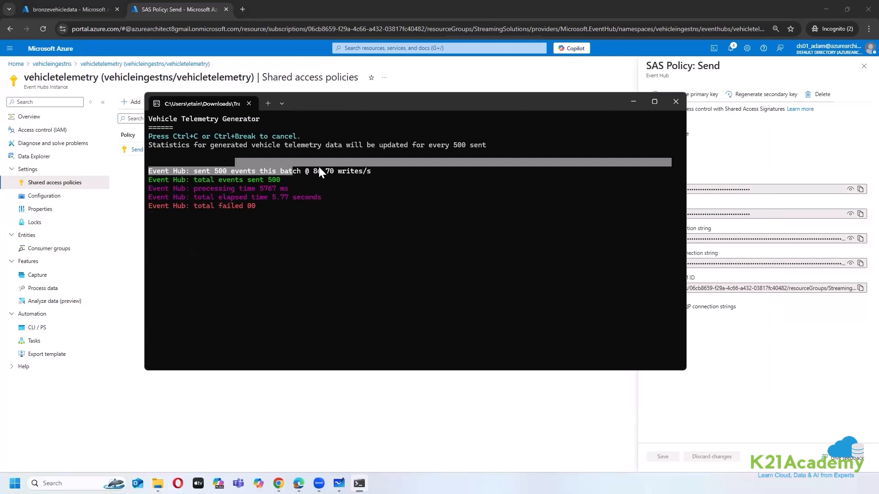
{"action": "left_click", "coordinate": [372, 202]}
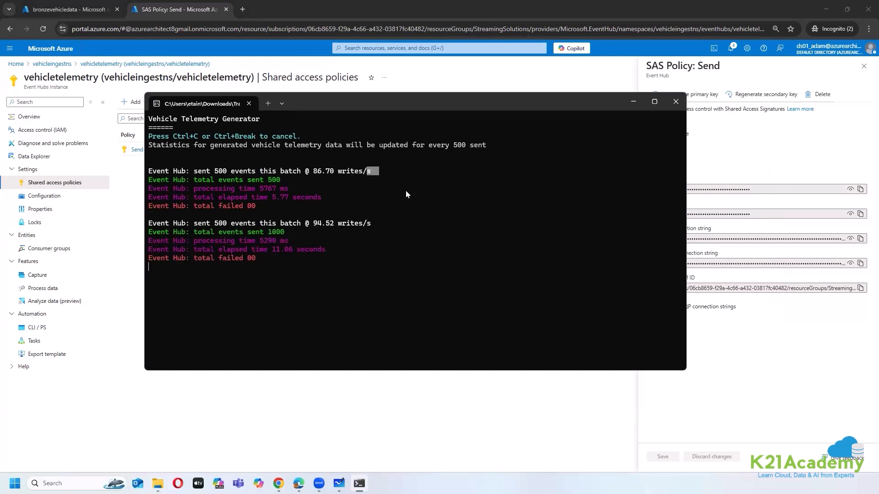
{"action": "left_click", "coordinate": [442, 234]}
{"action": "left_click", "coordinate": [627, 103]}
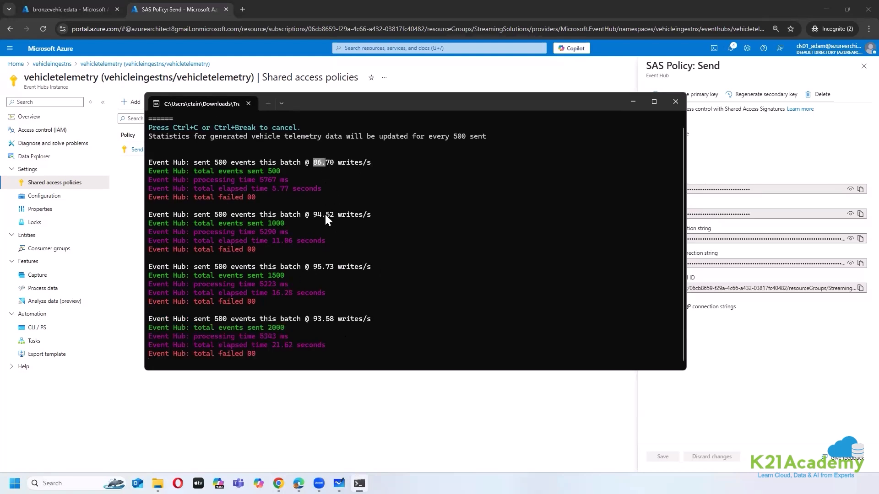
{"action": "left_click_drag", "start_coordinate": [314, 215], "coordinate": [333, 215]}
{"action": "left_click_drag", "start_coordinate": [307, 264], "coordinate": [336, 262]}
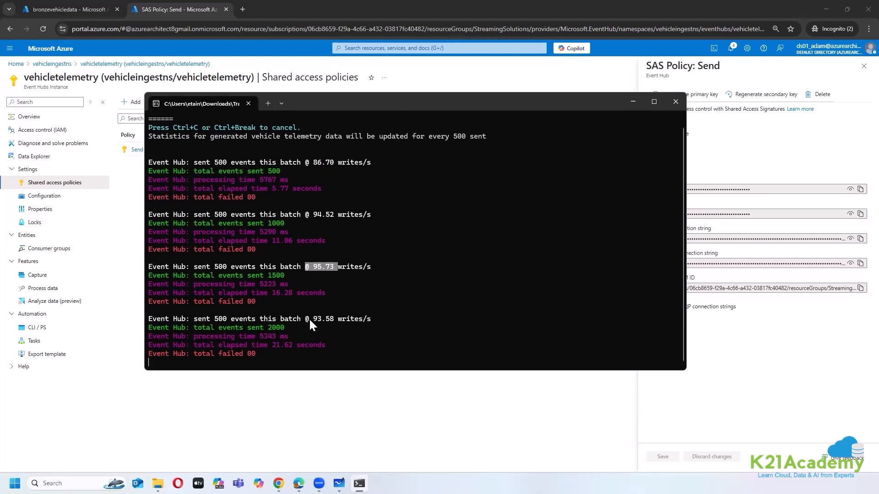
{"action": "left_click_drag", "start_coordinate": [309, 318], "coordinate": [362, 319]}
{"action": "left_click", "coordinate": [462, 308]}
{"action": "left_click", "coordinate": [633, 105]}
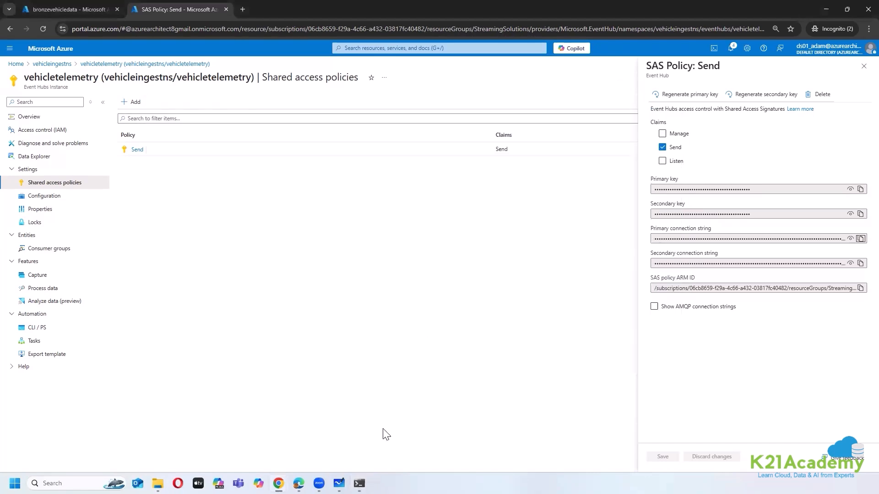
Switch to Microsoft Whiteboard and erase the infinity symbol and the curved bracket beyond the Event hubs output arrows
{"action": "left_click", "coordinate": [338, 483]}
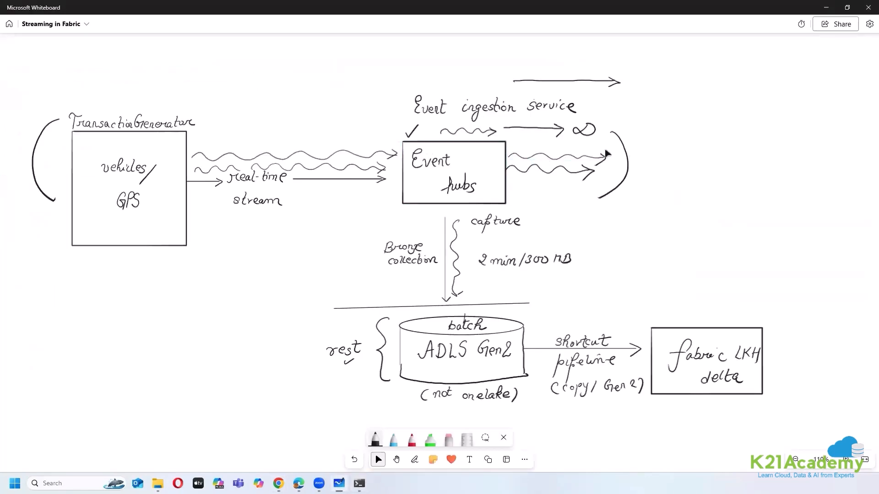
{"action": "left_click", "coordinate": [449, 439]}
{"action": "left_click", "coordinate": [580, 132]}
{"action": "left_click_drag", "start_coordinate": [627, 173], "coordinate": [598, 202]}
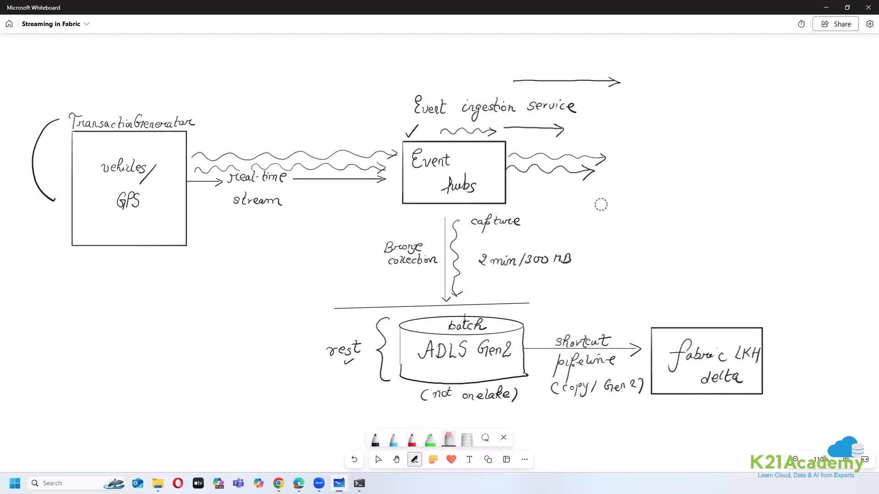
Draw a black cross beyond the Event hubs output arrows, sketch a long downward arrow beside the capture path, and undo that arrow
{"action": "left_click", "coordinate": [374, 439]}
{"action": "mouse_move", "coordinate": [673, 197]}
{"action": "left_mouse_down"}
{"action": "mouse_move", "coordinate": [613, 147]}
{"action": "mouse_move", "coordinate": [649, 148]}
{"action": "mouse_move", "coordinate": [621, 211]}
{"action": "left_mouse_up"}
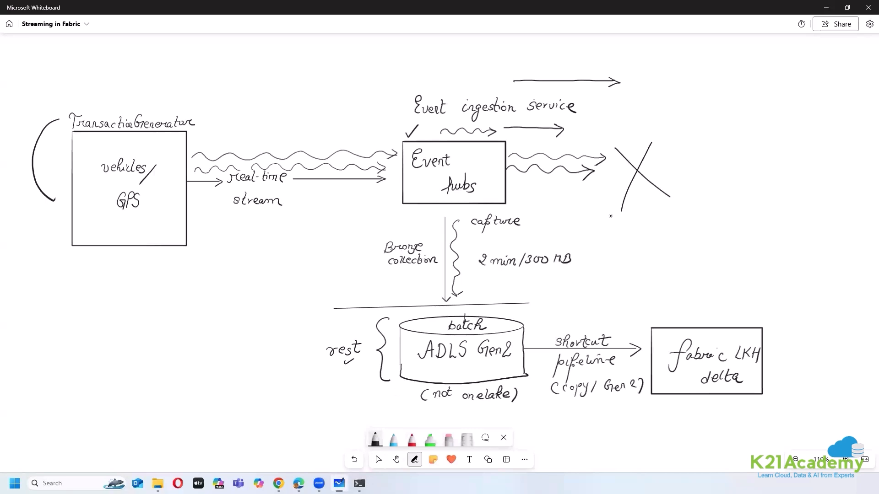
{"action": "mouse_move", "coordinate": [322, 224]}
{"action": "left_mouse_down"}
{"action": "mouse_move", "coordinate": [328, 394]}
{"action": "mouse_move", "coordinate": [343, 396]}
{"action": "left_mouse_up"}
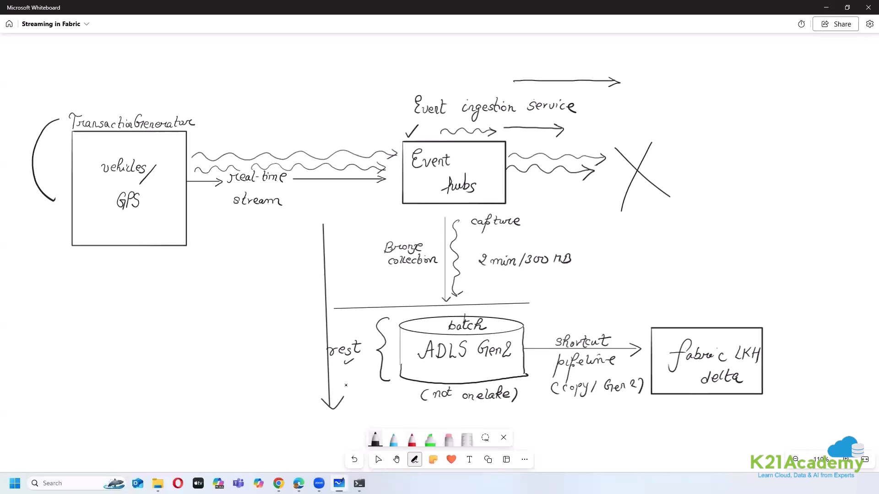
{"action": "key", "text": "ctrl+z"}
{"action": "key", "text": "ctrl+z"}
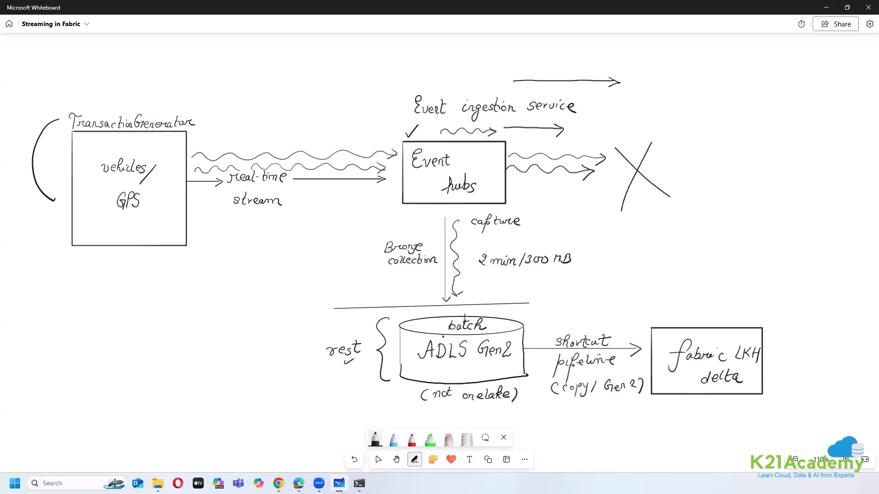
Return to the Azure portal in Chrome, open the vehicletelemetry overview, review its metric charts and dismiss the Data Explorer notice
{"action": "mouse_move", "coordinate": [279, 484]}
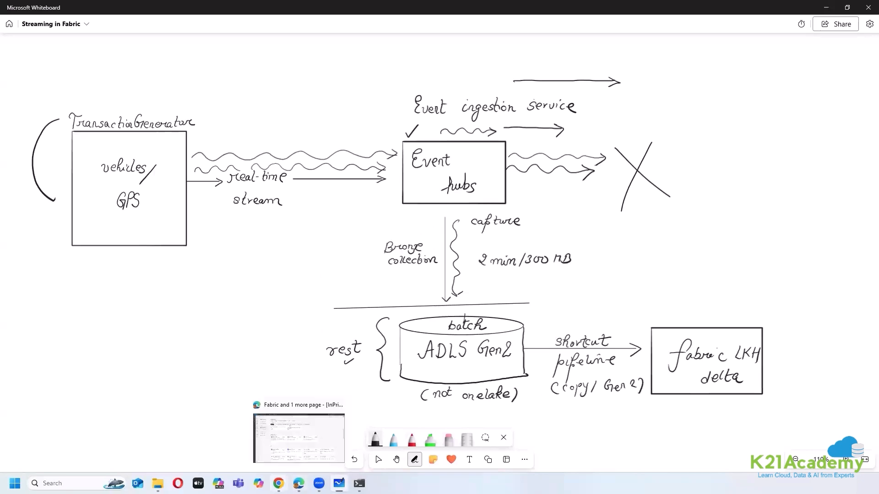
{"action": "left_click", "coordinate": [231, 410]}
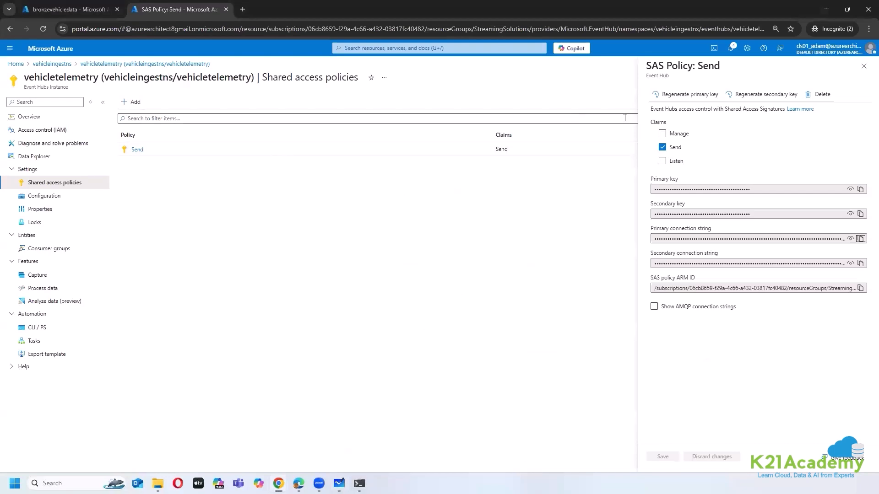
{"action": "left_click", "coordinate": [863, 66]}
{"action": "left_click", "coordinate": [29, 116]}
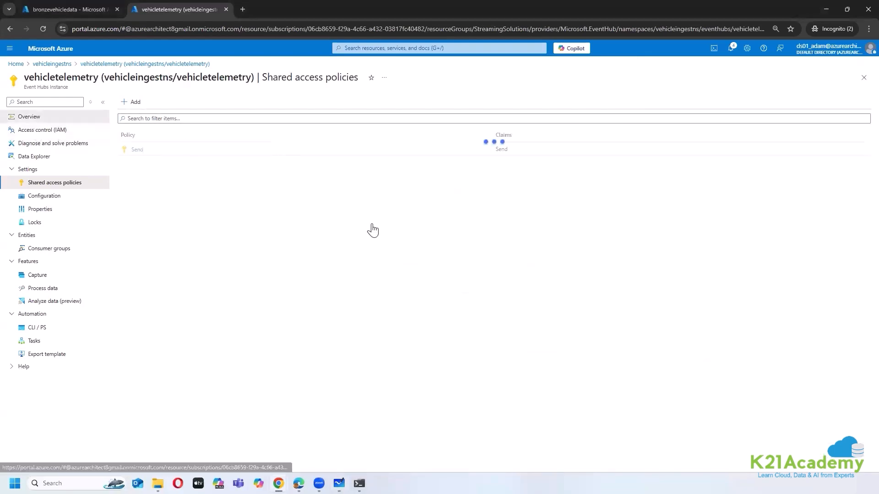
{"action": "scroll", "coordinate": [327, 310], "scroll_direction": "down", "scroll_amount": 3}
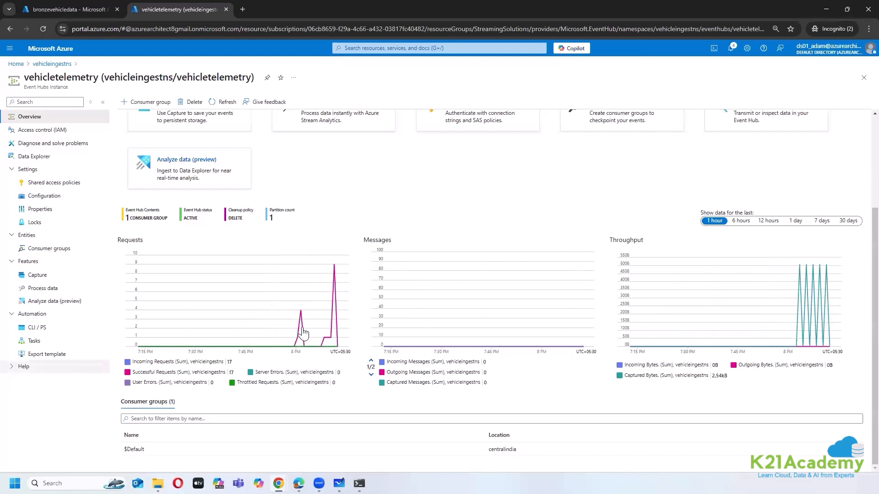
{"action": "scroll", "coordinate": [309, 328], "scroll_direction": "up", "scroll_amount": 3}
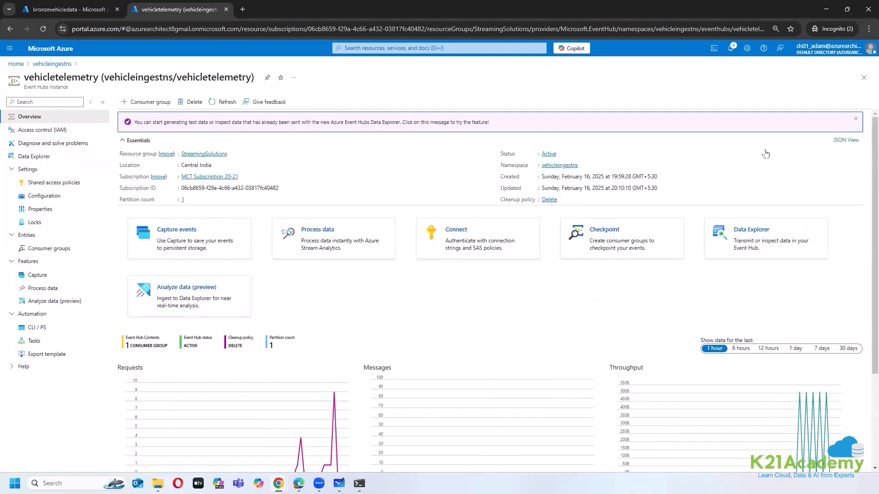
{"action": "left_click", "coordinate": [855, 118]}
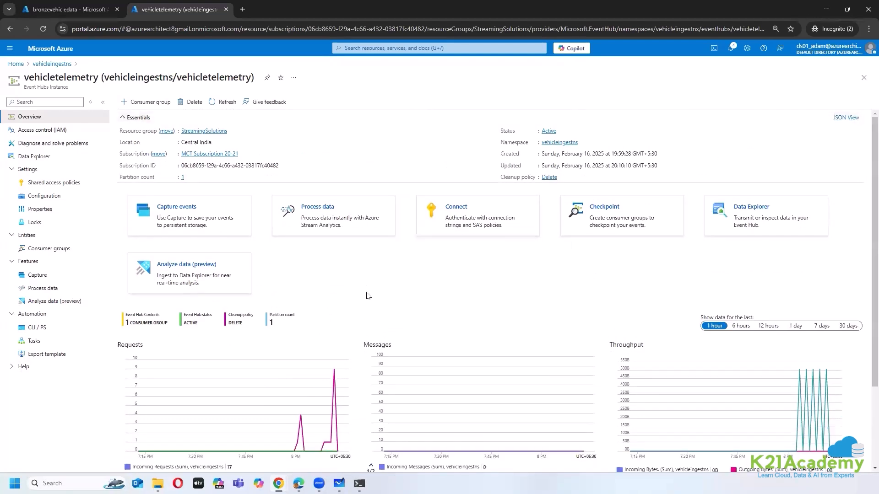
Switch to Microsoft Whiteboard, draw a second cross beside the first, and erase both crosses
{"action": "left_click", "coordinate": [339, 484]}
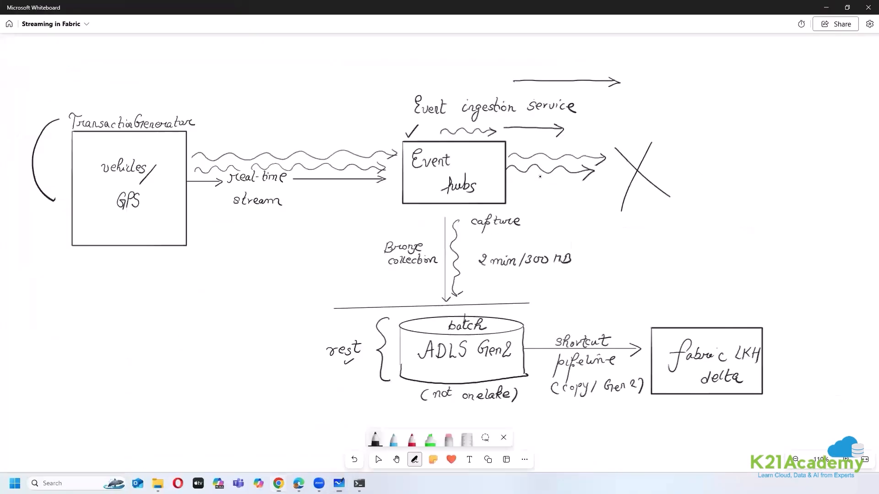
{"action": "left_click_drag", "start_coordinate": [652, 159], "coordinate": [686, 182]}
{"action": "left_click_drag", "start_coordinate": [684, 150], "coordinate": [651, 196]}
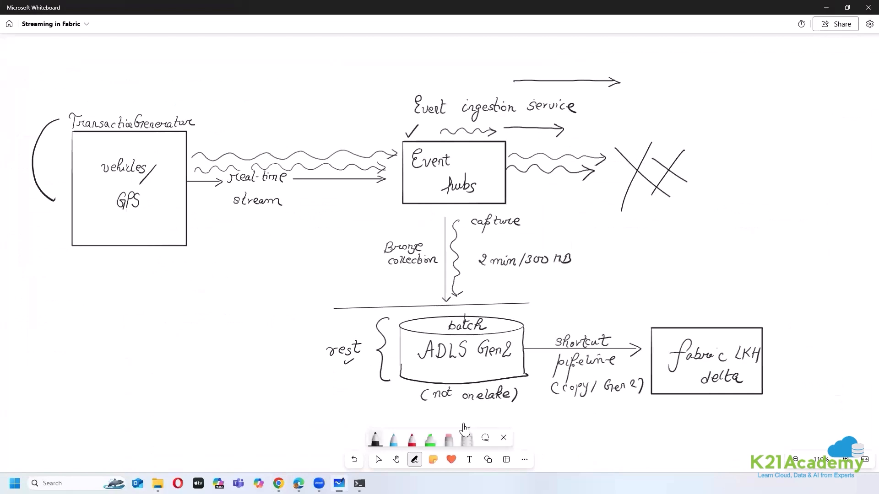
{"action": "left_click", "coordinate": [449, 440]}
{"action": "mouse_move", "coordinate": [643, 141]}
{"action": "left_mouse_down"}
{"action": "mouse_move", "coordinate": [650, 174]}
{"action": "mouse_move", "coordinate": [640, 191]}
{"action": "left_mouse_up"}
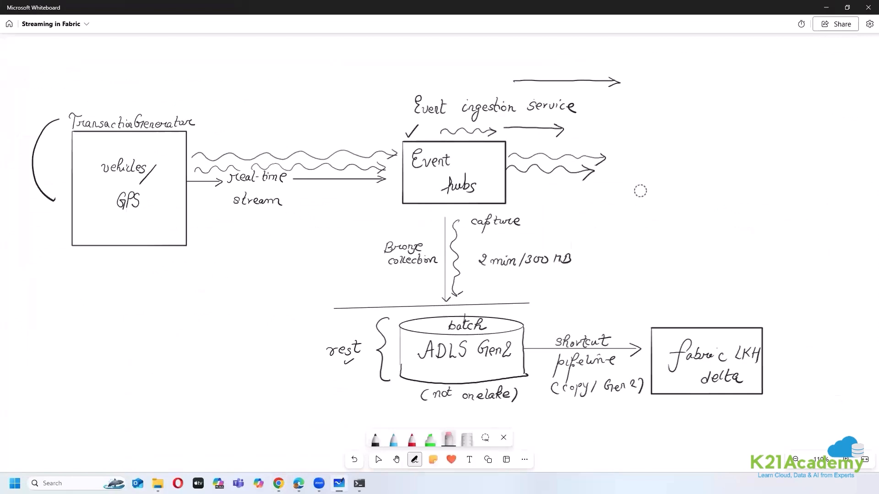
{"action": "left_click", "coordinate": [375, 441]}
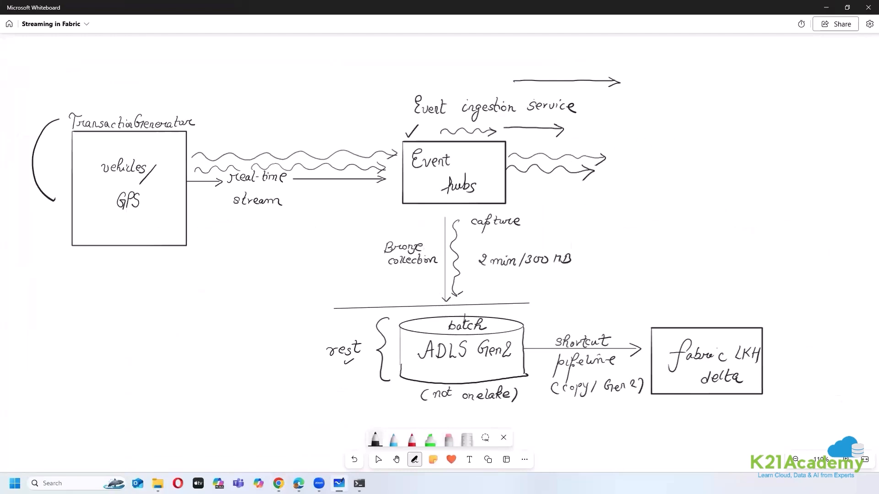
Return to the Azure portal in Chrome and browse the bronzevehicles container to the folder vehicleingestns/vehicletelemetry/0/2025/02/16/14
{"action": "mouse_move", "coordinate": [279, 483]}
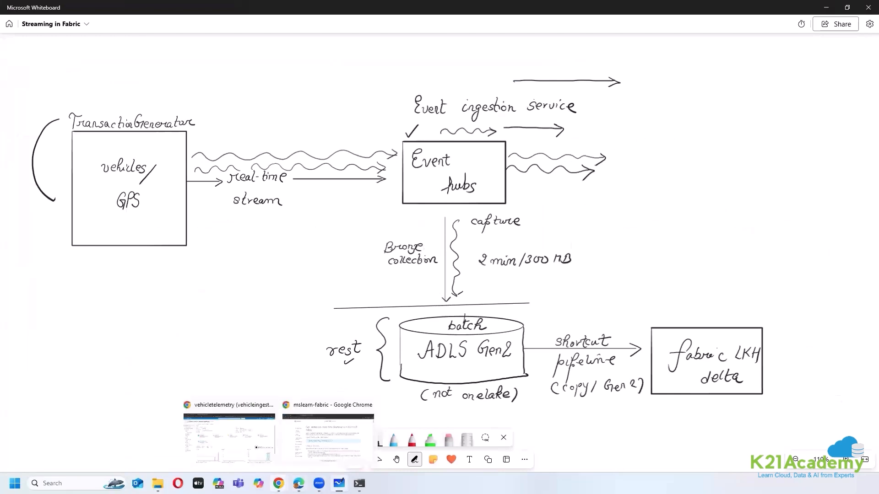
{"action": "left_click", "coordinate": [229, 414]}
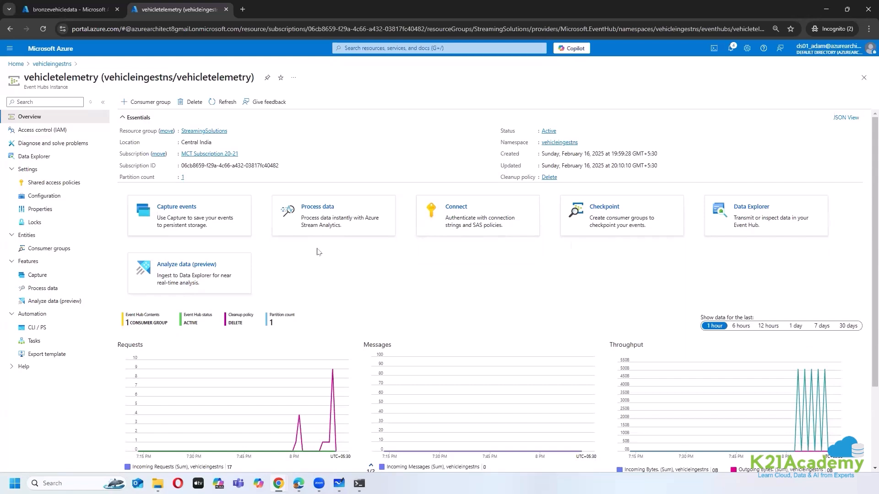
{"action": "left_click", "coordinate": [69, 9]}
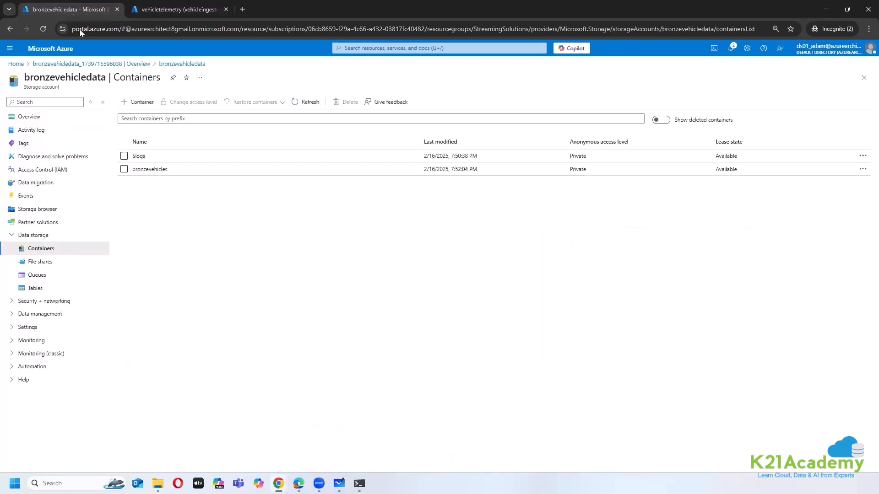
{"action": "left_click", "coordinate": [167, 171]}
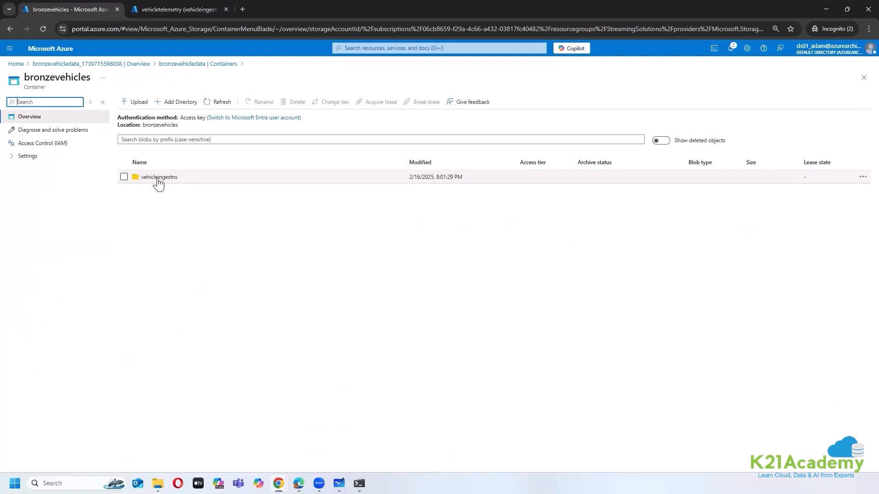
{"action": "left_click", "coordinate": [158, 178]}
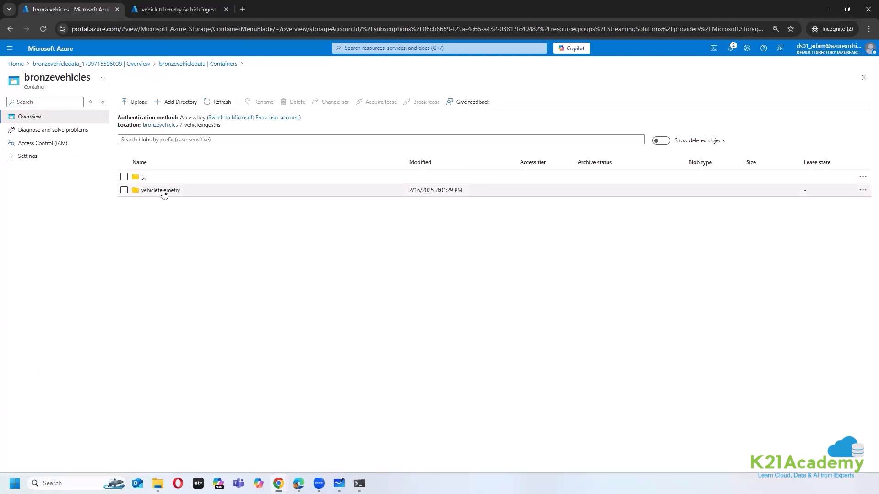
{"action": "left_click", "coordinate": [162, 192]}
{"action": "left_click", "coordinate": [153, 195]}
{"action": "left_click", "coordinate": [175, 197]}
{"action": "left_click", "coordinate": [175, 197]}
{"action": "left_click", "coordinate": [175, 197]}
{"action": "left_click", "coordinate": [175, 197]}
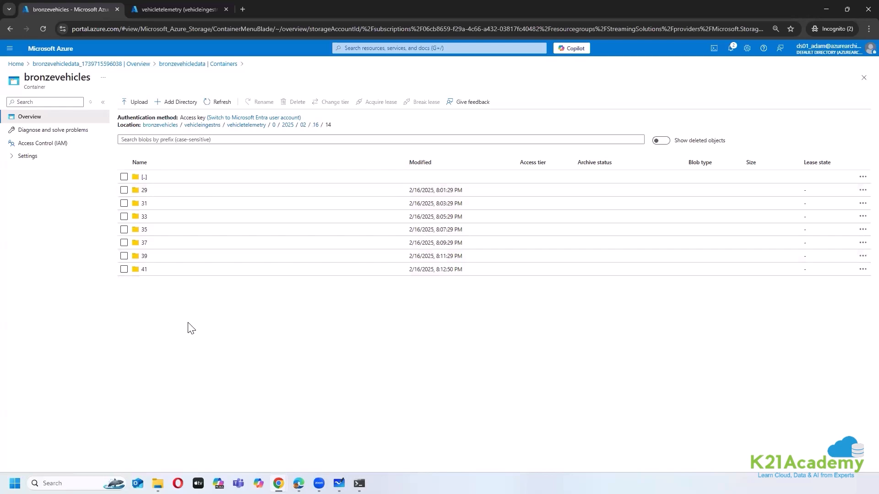
Refresh the hour 14 folder listing, inspect the properties and contents of 29.avro in folder 29, and close the file
{"action": "left_click", "coordinate": [222, 102]}
{"action": "left_click", "coordinate": [222, 103]}
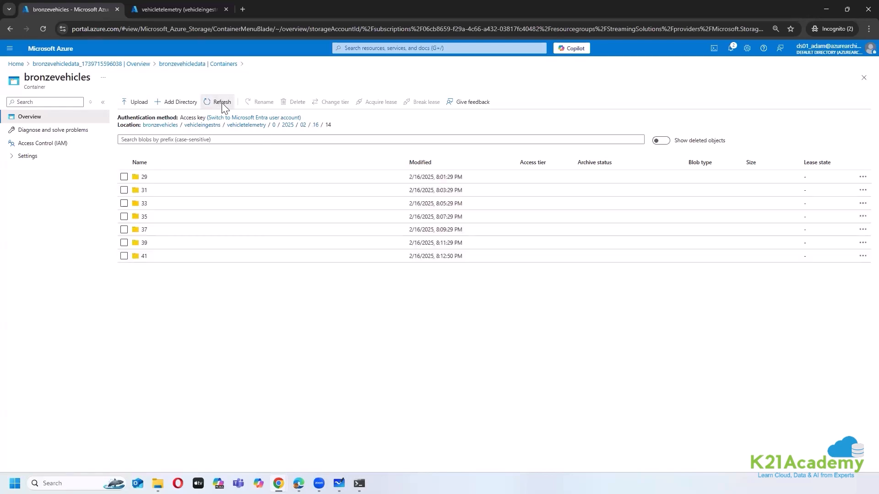
{"action": "left_click", "coordinate": [216, 103]}
{"action": "left_click", "coordinate": [215, 102]}
{"action": "left_click", "coordinate": [215, 102]}
{"action": "left_click", "coordinate": [170, 174]}
{"action": "left_click", "coordinate": [149, 178]}
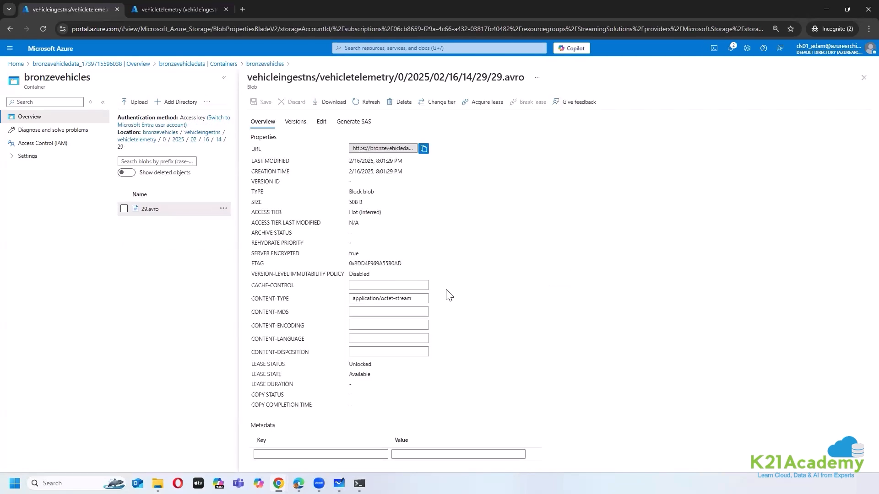
{"action": "left_click", "coordinate": [321, 121]}
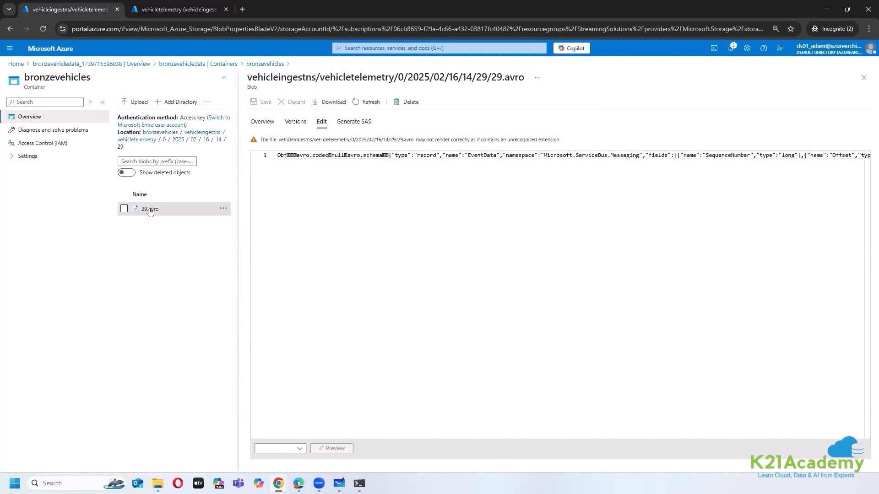
{"action": "left_click", "coordinate": [862, 79]}
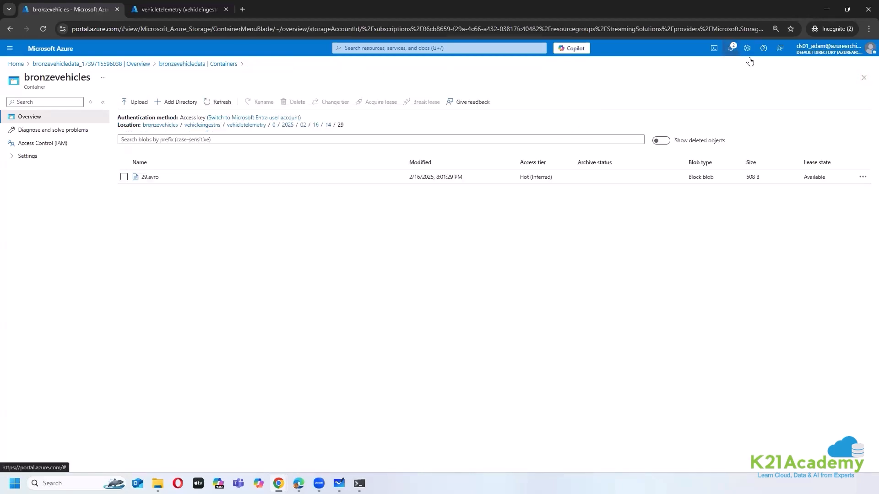
Dismiss the portal notifications and reopen the bronzevehicles container from the Containers list, browsing back down to the hour 14 folder
{"action": "left_click", "coordinate": [731, 49]}
{"action": "left_click", "coordinate": [844, 94]}
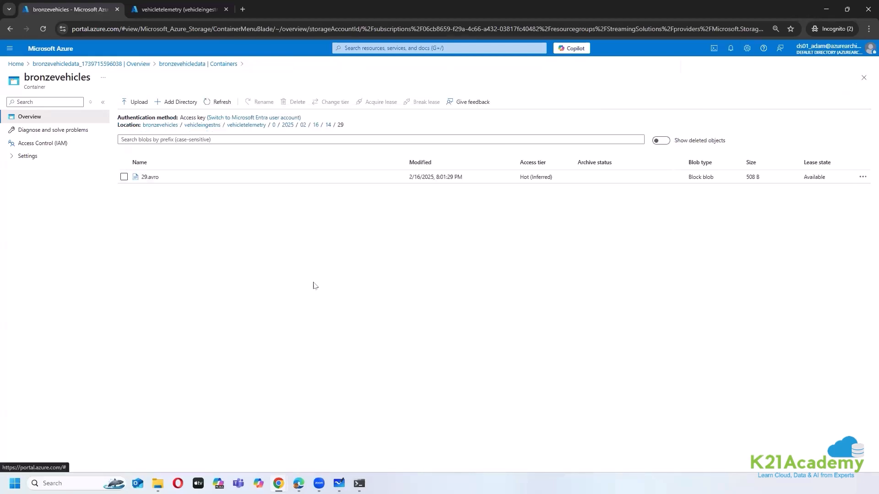
{"action": "left_click", "coordinate": [210, 65]}
{"action": "left_click", "coordinate": [148, 171]}
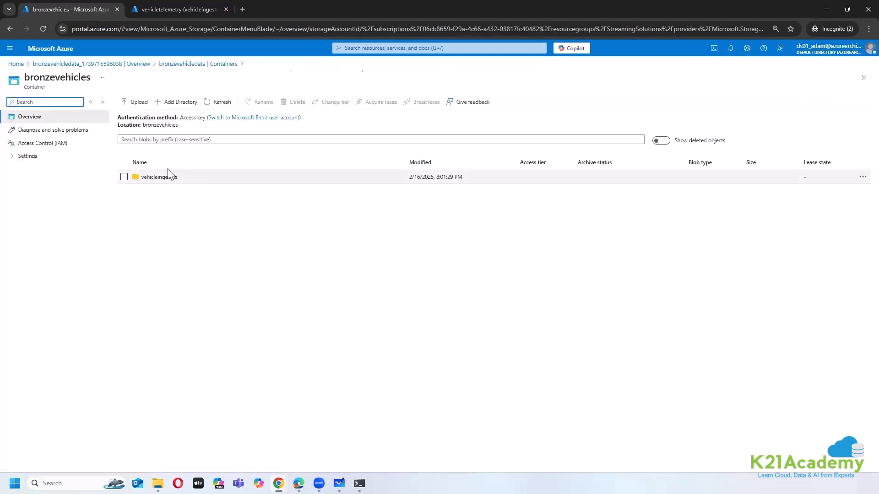
{"action": "left_click", "coordinate": [170, 177]}
{"action": "left_click", "coordinate": [180, 191]}
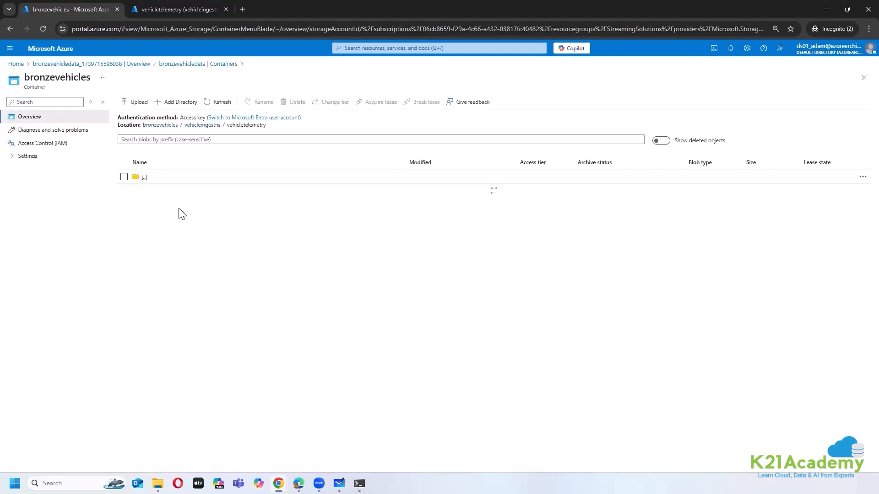
{"action": "left_click", "coordinate": [167, 191]}
{"action": "left_click", "coordinate": [169, 191]}
{"action": "left_click", "coordinate": [160, 189]}
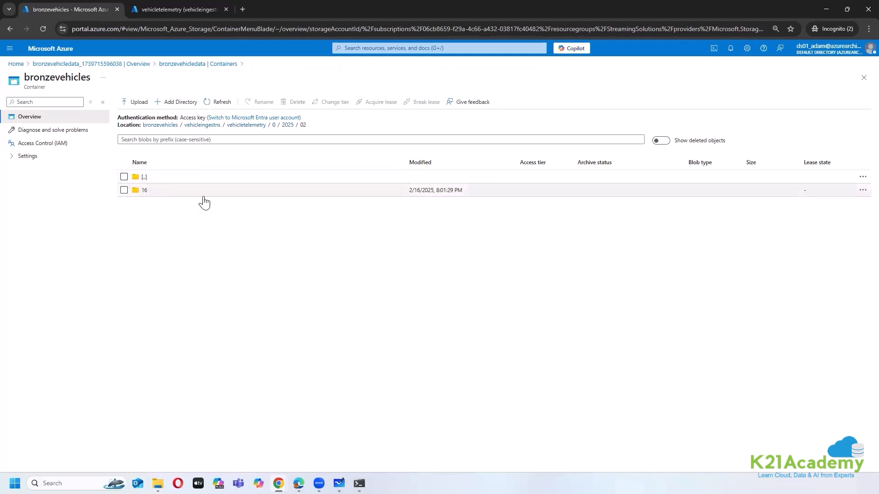
{"action": "left_click", "coordinate": [165, 191]}
{"action": "left_click", "coordinate": [171, 217]}
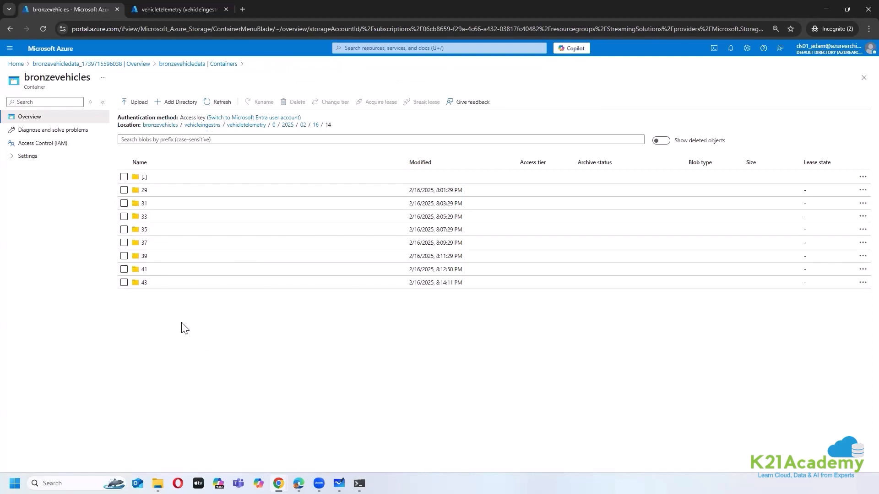
Switch to Microsoft Whiteboard, draw a small mark above the shortcut label, erase it and minimize the whiteboard
{"action": "left_click", "coordinate": [339, 483]}
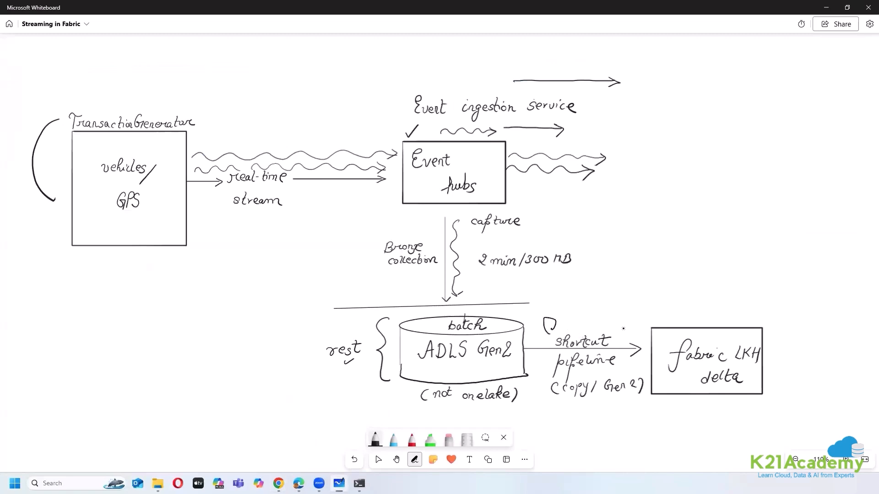
{"action": "left_click_drag", "start_coordinate": [616, 323], "coordinate": [621, 329]}
{"action": "left_click", "coordinate": [448, 439]}
{"action": "left_click", "coordinate": [549, 325]}
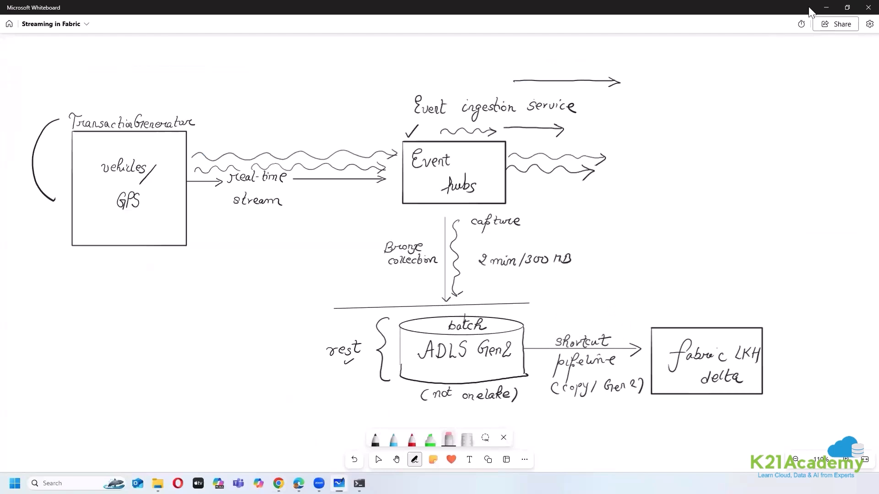
{"action": "left_click", "coordinate": [826, 7]}
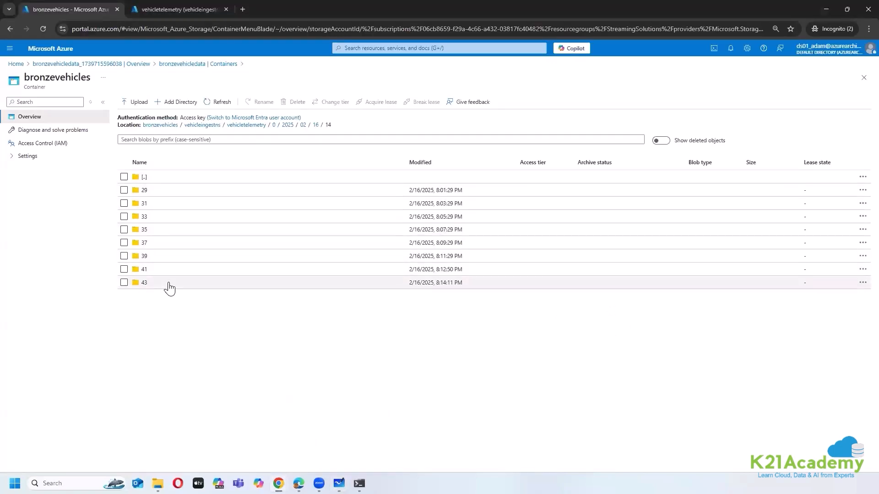
Switch to Microsoft Fabric in Edge, create a workspace named Class06WS and collapse its task flow area
{"action": "left_click", "coordinate": [298, 483]}
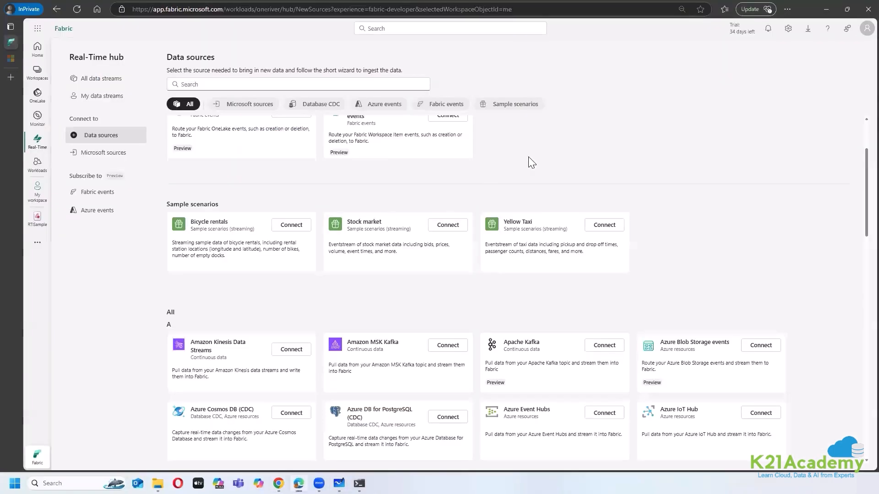
{"action": "scroll", "coordinate": [579, 140], "scroll_direction": "up", "scroll_amount": 2}
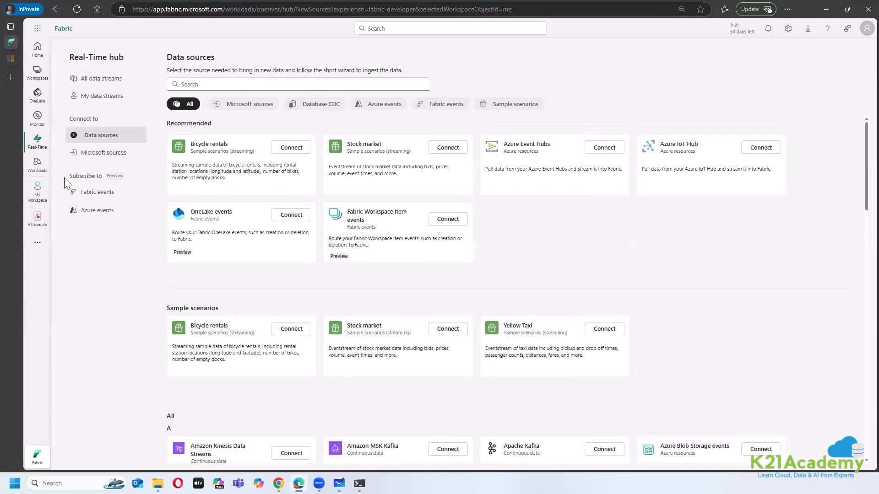
{"action": "left_click", "coordinate": [37, 71]}
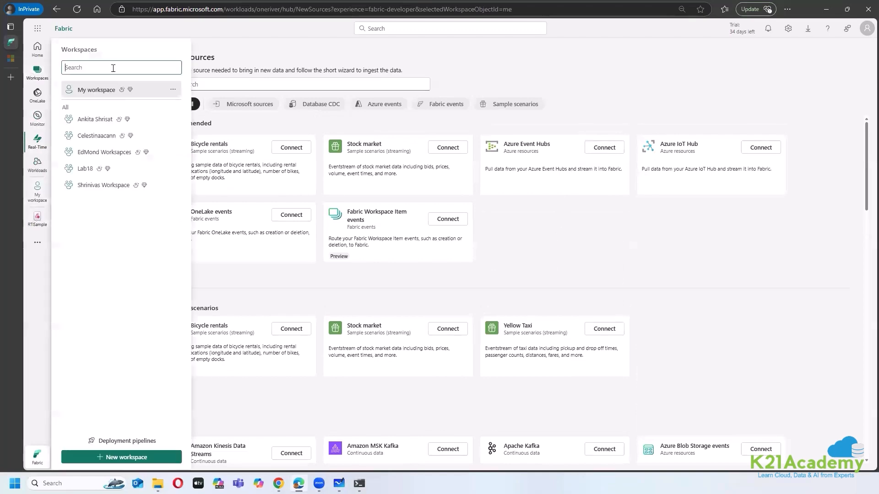
{"action": "left_click", "coordinate": [109, 458]}
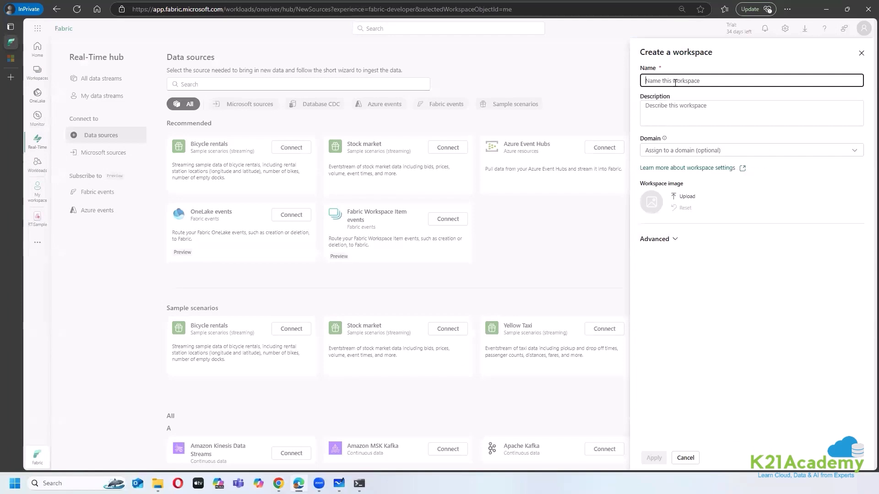
{"action": "type", "text": "Class"}
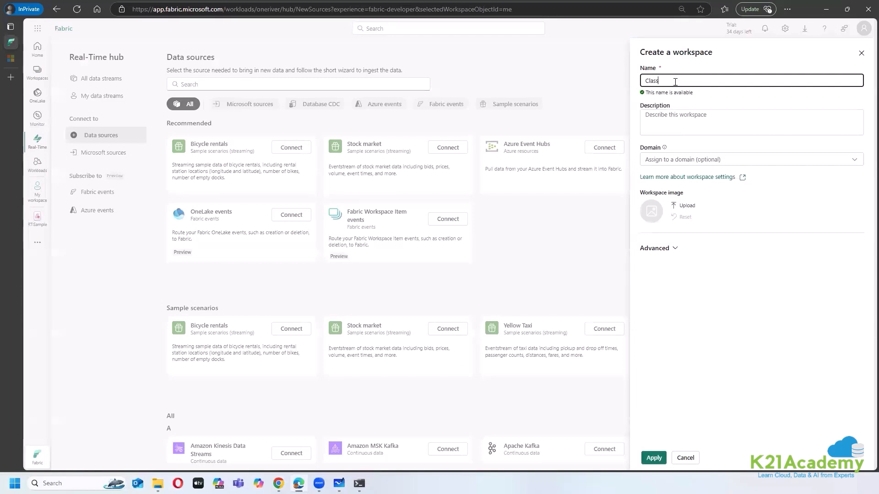
{"action": "type", "text": "06WS"}
{"action": "left_click", "coordinate": [653, 458]}
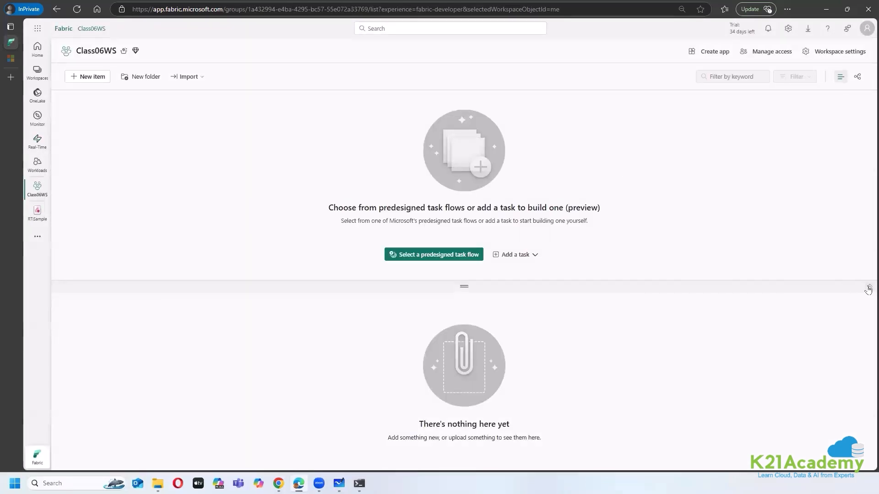
{"action": "left_click", "coordinate": [869, 287]}
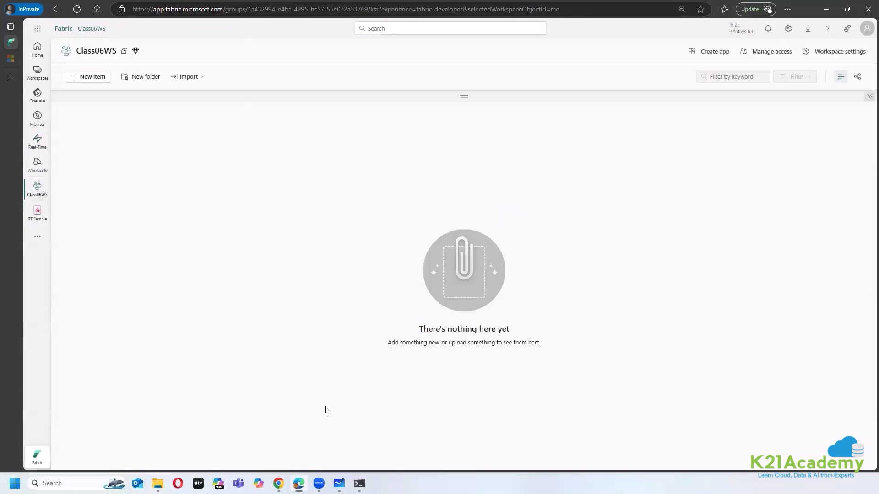
Switch to the Azure portal in Chrome and refresh the hour 14 folder to check for new Capture folders
{"action": "left_click", "coordinate": [273, 478]}
{"action": "left_click", "coordinate": [227, 437]}
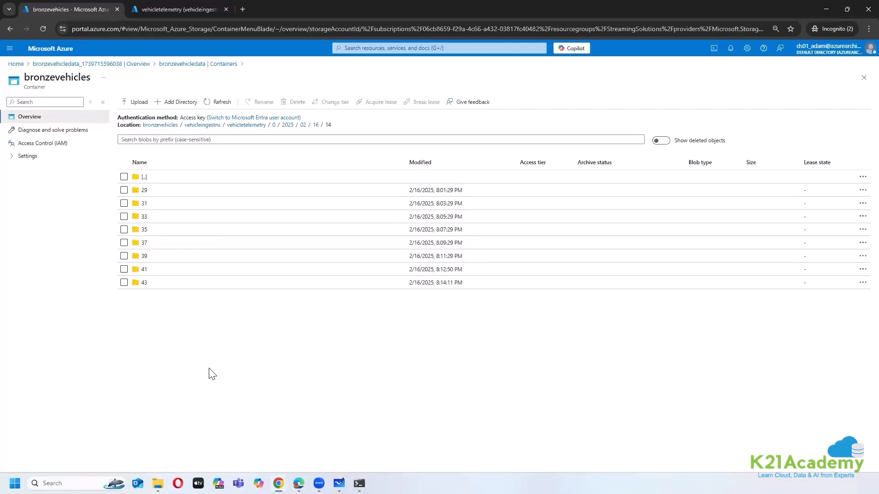
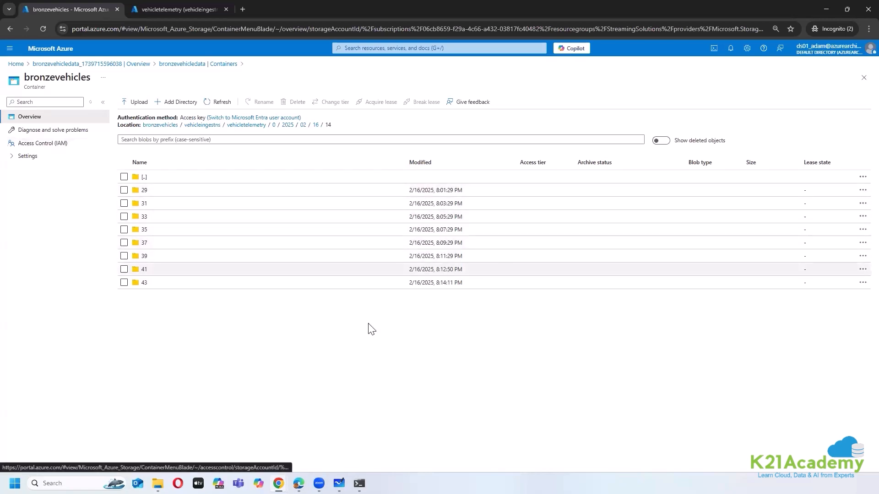
{"action": "left_click", "coordinate": [222, 103]}
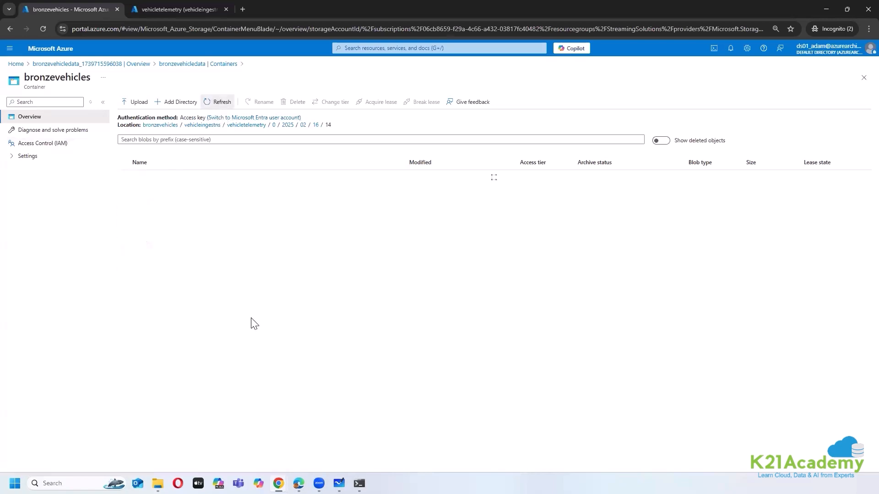
{"action": "left_click", "coordinate": [218, 100]}
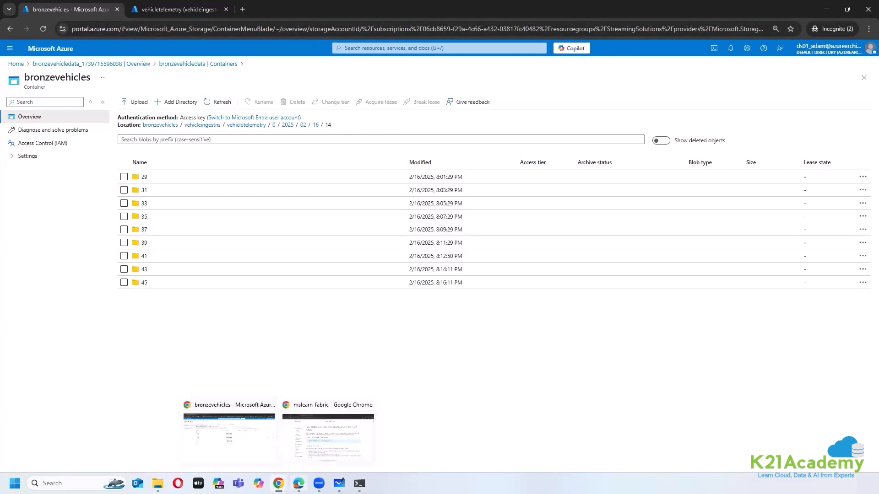
Return to Fabric in Edge and create a lakehouse named VehicleLKH with lakehouse schemas enabled in the Class06WS workspace
{"action": "left_click", "coordinate": [298, 482]}
{"action": "left_click", "coordinate": [91, 78]}
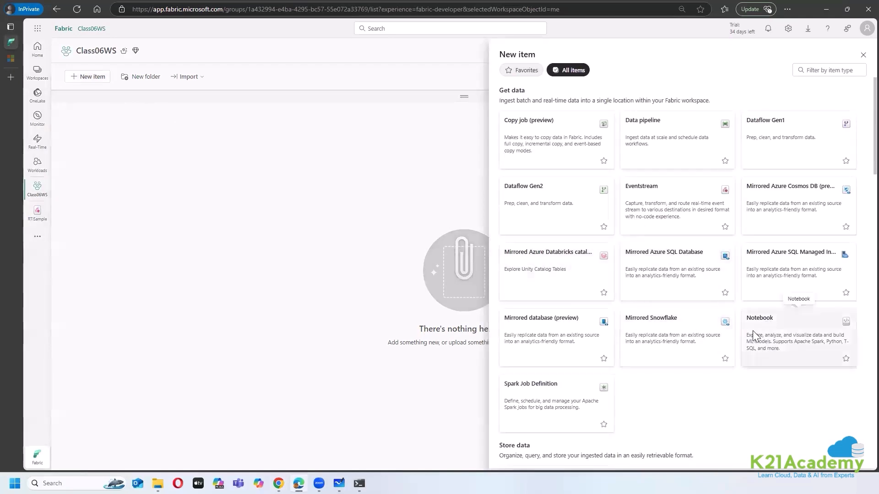
{"action": "scroll", "coordinate": [760, 343], "scroll_direction": "down", "scroll_amount": 5}
{"action": "left_click", "coordinate": [785, 271]}
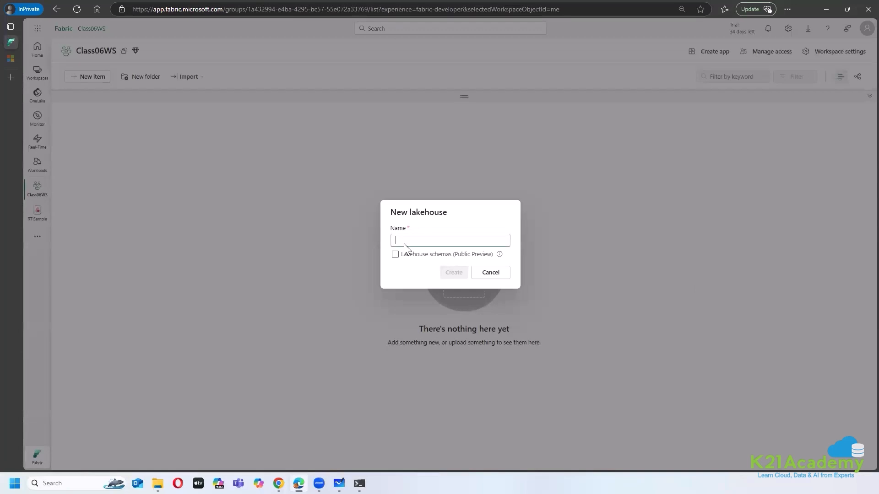
{"action": "type", "text": "VehicleLKH"}
{"action": "left_click", "coordinate": [414, 255]}
{"action": "left_click", "coordinate": [453, 273]}
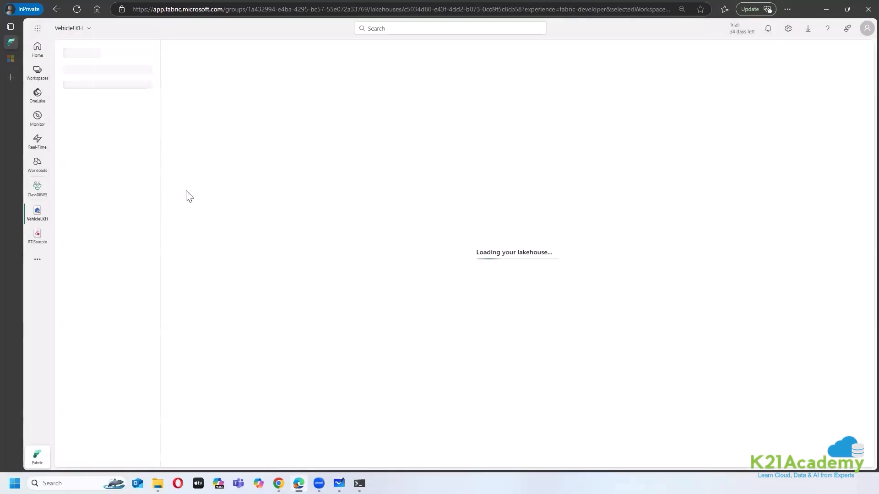
Start a new Azure Data Lake Storage Gen2 shortcut in the VehicleLKH Files folder and choose to create a new connection
{"action": "left_click", "coordinate": [774, 54]}
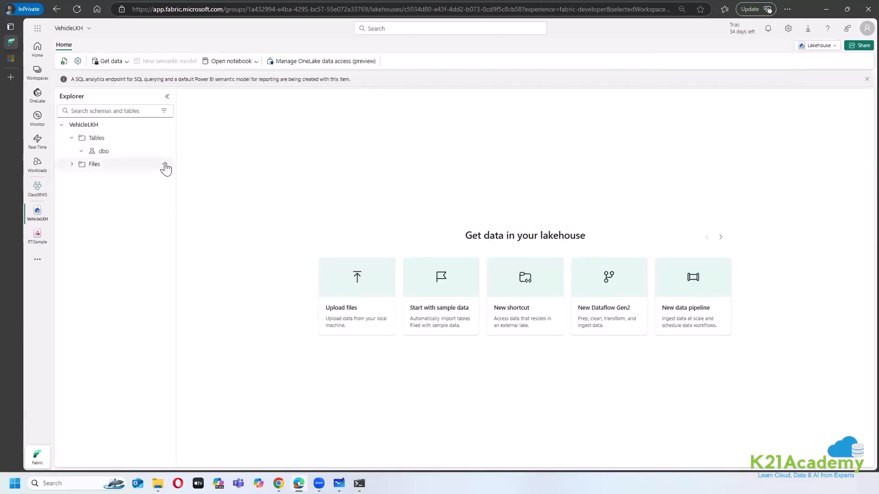
{"action": "left_click", "coordinate": [165, 164]}
{"action": "left_click", "coordinate": [210, 178]}
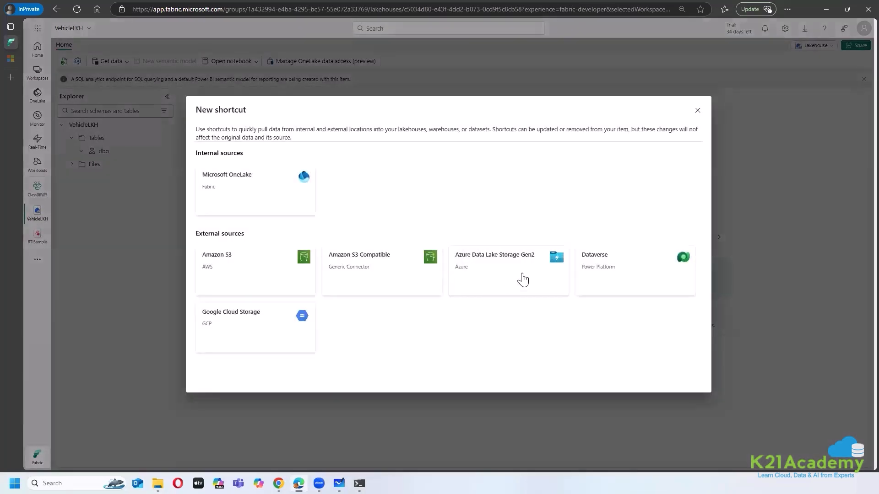
{"action": "left_click", "coordinate": [520, 278]}
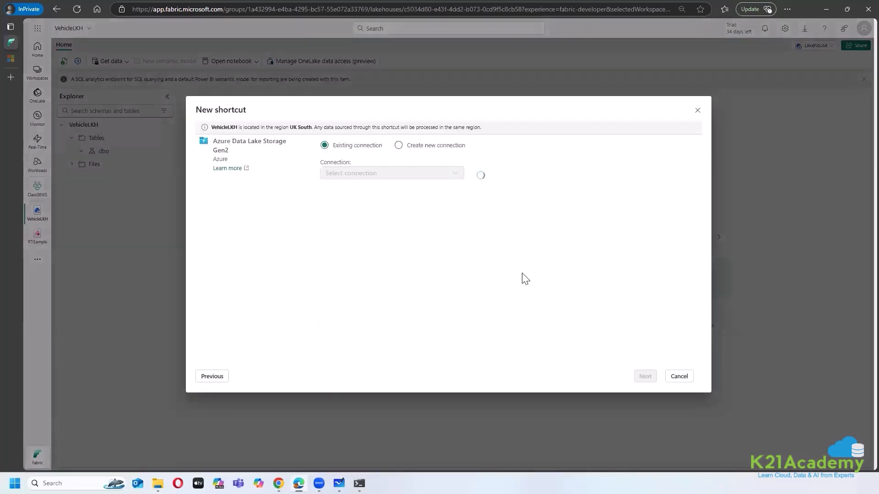
{"action": "left_click", "coordinate": [399, 145]}
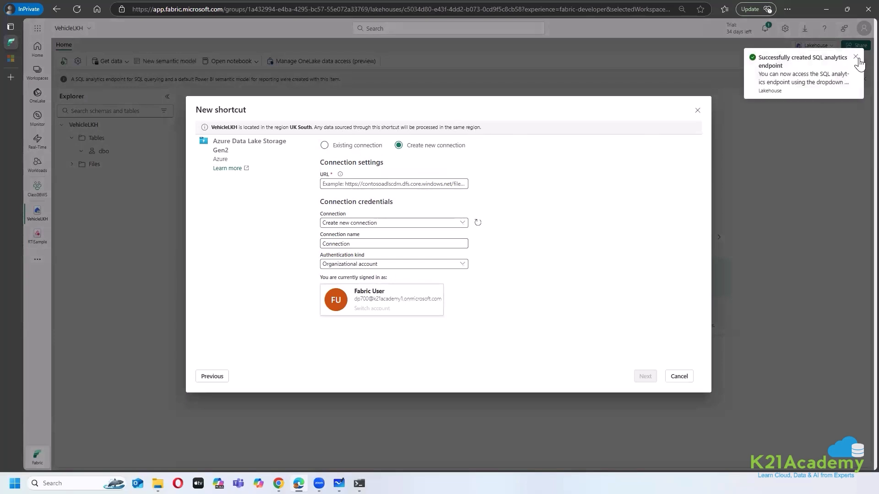
{"action": "left_click", "coordinate": [325, 184]}
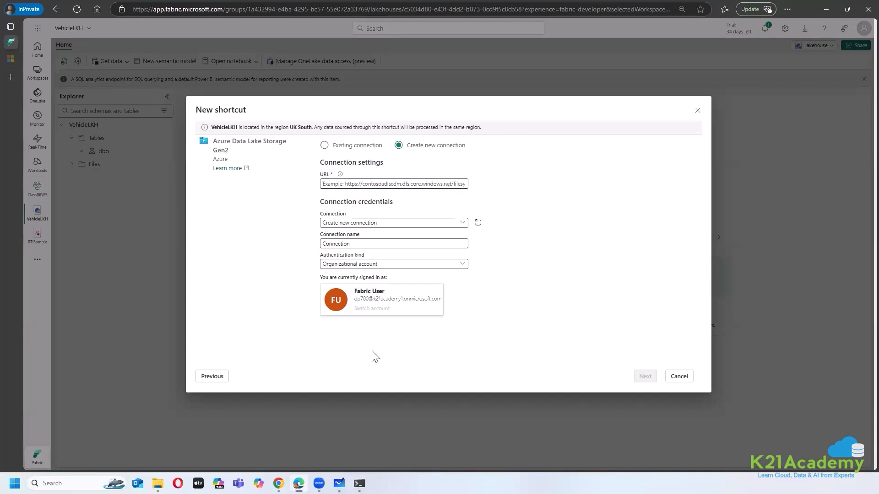
Switch to the Azure portal in Chrome and copy the bronzevehicles container's URL from its properties
{"action": "mouse_move", "coordinate": [279, 484]}
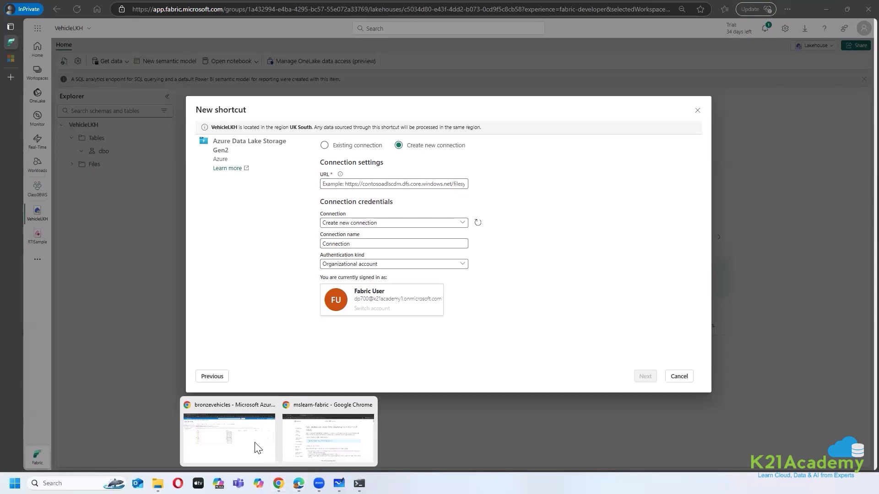
{"action": "left_click", "coordinate": [227, 403]}
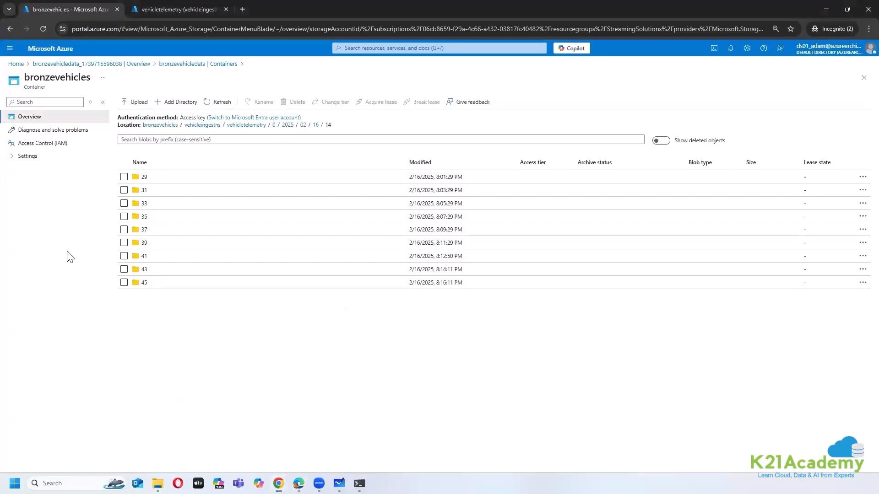
{"action": "left_click", "coordinate": [190, 65]}
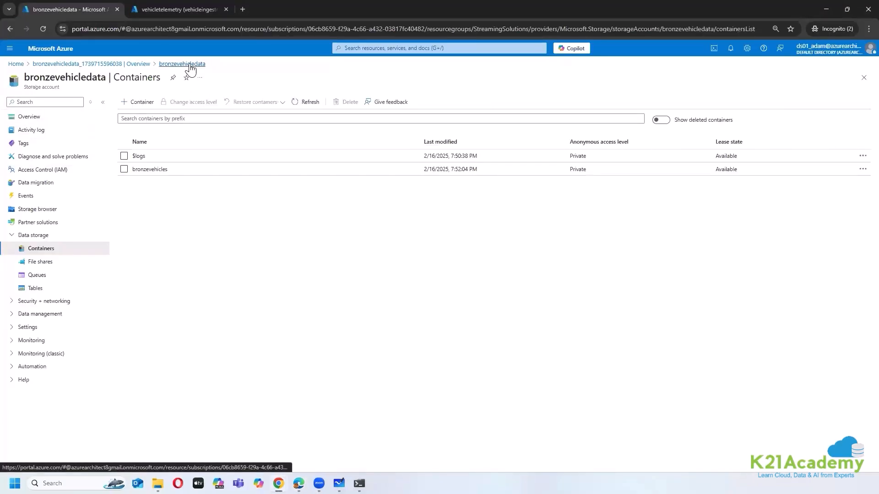
{"action": "left_click", "coordinate": [160, 170]}
{"action": "left_click", "coordinate": [28, 156]}
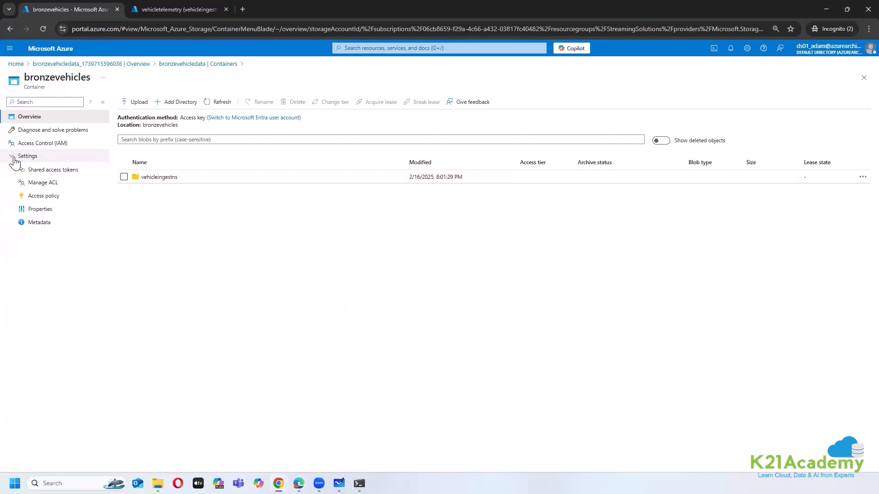
{"action": "left_click", "coordinate": [39, 209]}
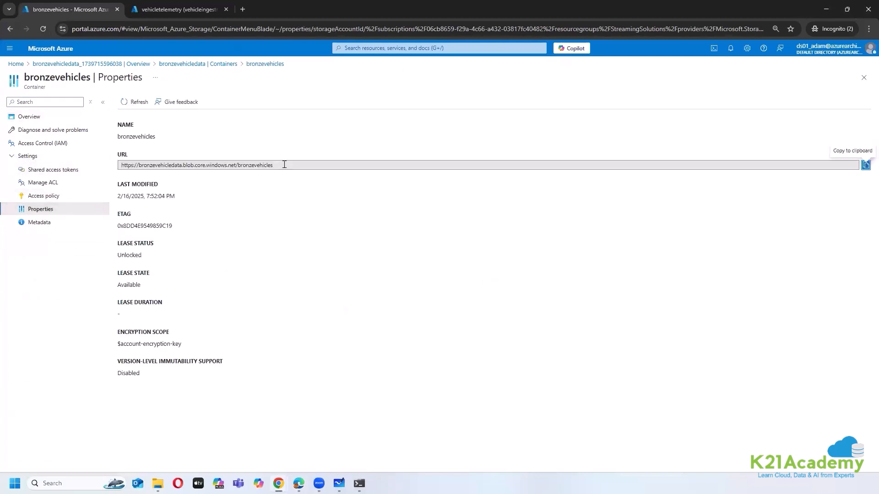
{"action": "left_click_drag", "start_coordinate": [284, 164], "coordinate": [113, 165]}
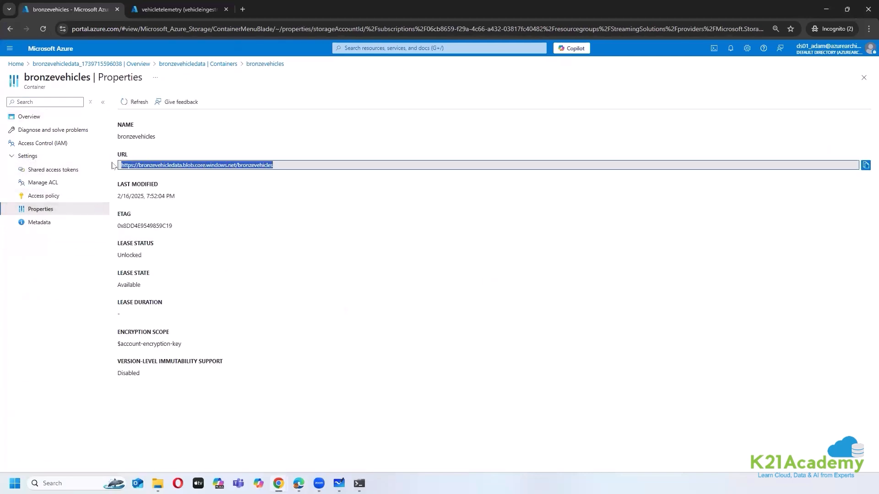
{"action": "right_click", "coordinate": [192, 166]}
{"action": "left_click", "coordinate": [209, 176]}
{"action": "mouse_move", "coordinate": [299, 483]}
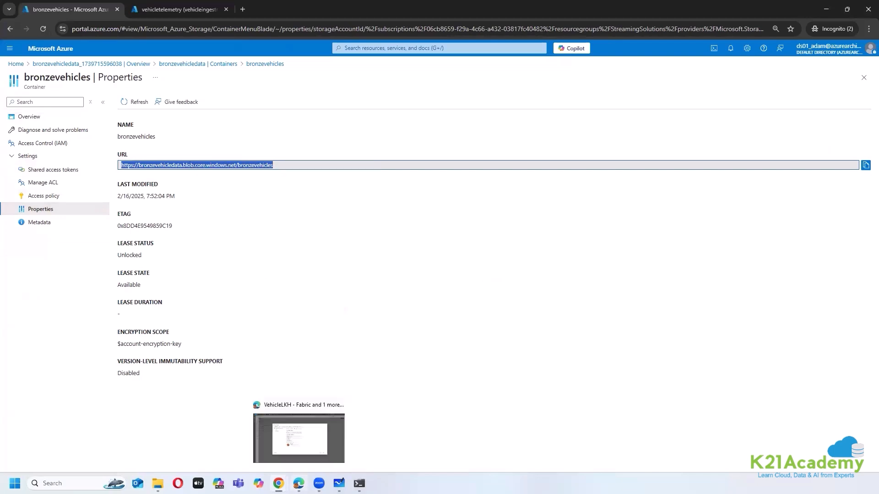
{"action": "left_click", "coordinate": [299, 438]}
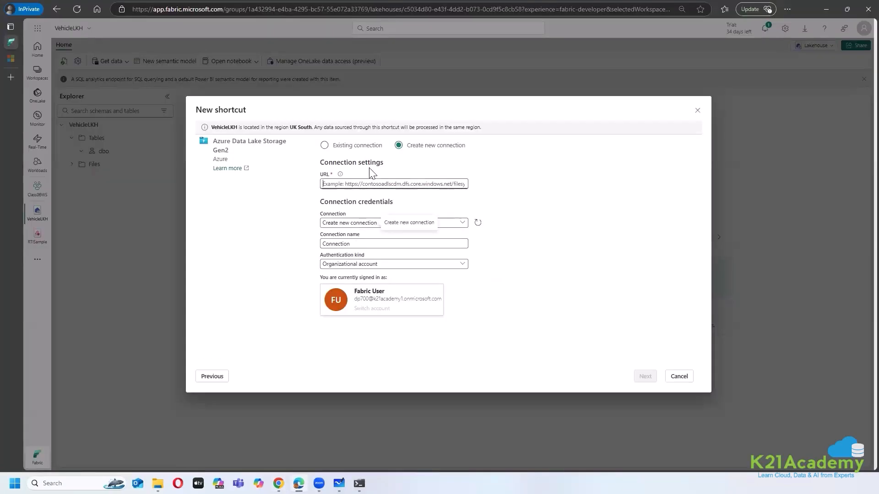
{"action": "left_click", "coordinate": [384, 184]}
{"action": "key", "text": "ctrl+v"}
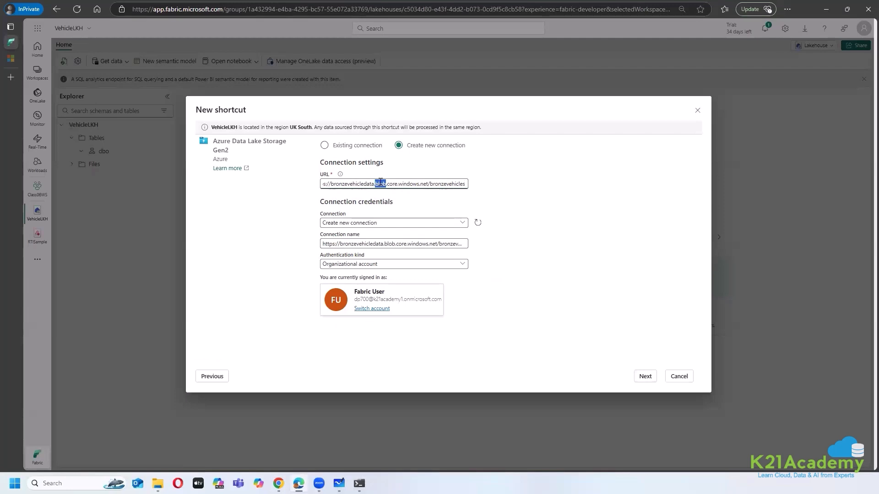
{"action": "type", "text": "dfs"}
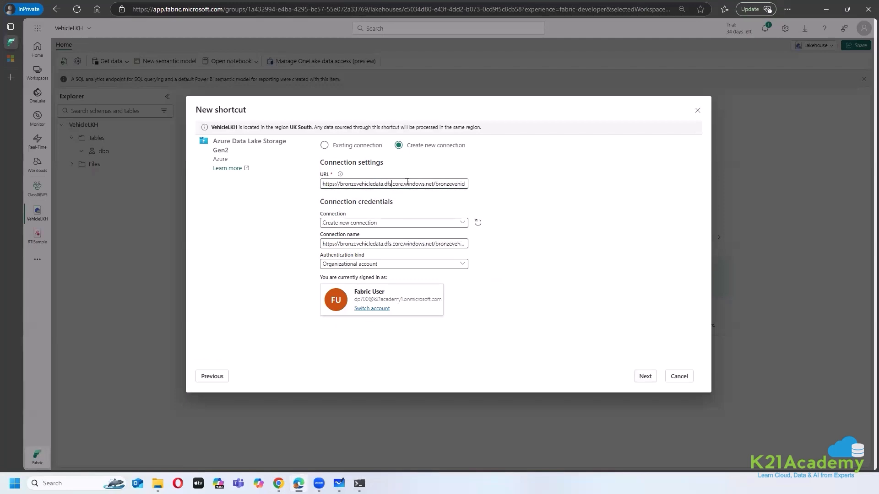
{"action": "double_click", "coordinate": [454, 183]}
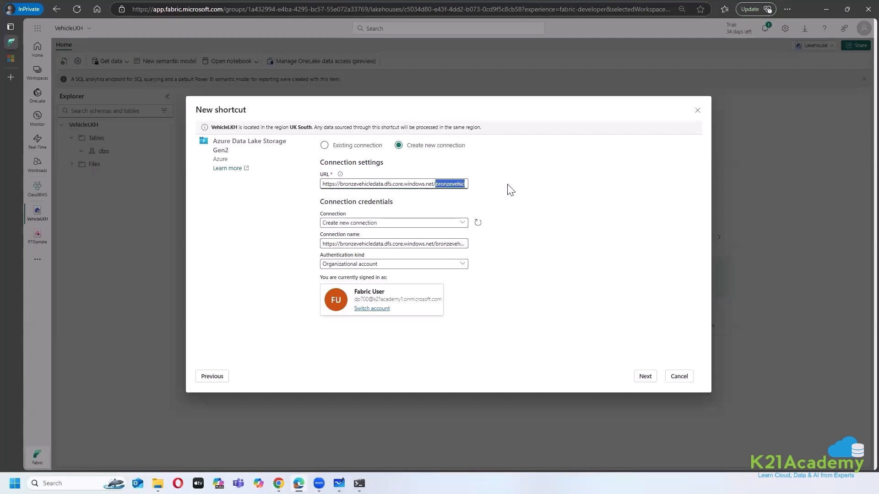
{"action": "left_click", "coordinate": [444, 184]}
{"action": "key", "text": "End"}
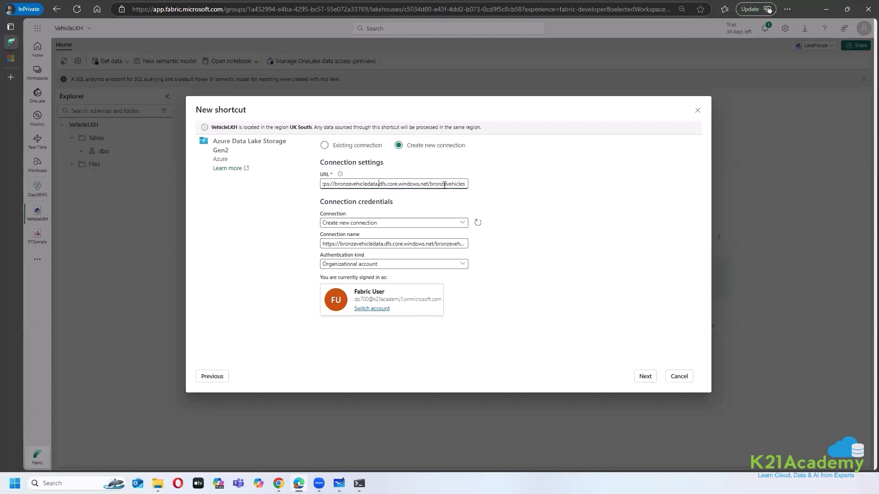
{"action": "key", "text": "Home"}
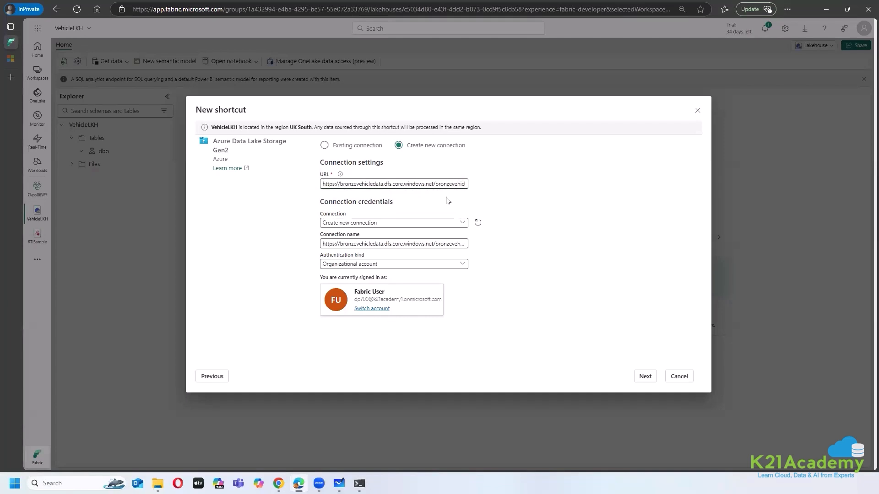
Keep Create new connection as the shortcut's connection and set its authentication kind to Account key
{"action": "left_click", "coordinate": [459, 223]}
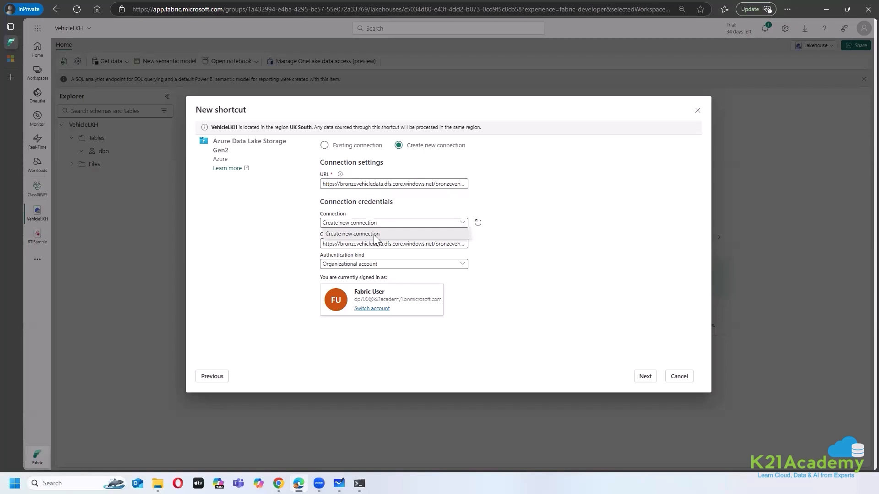
{"action": "left_click", "coordinate": [373, 234]}
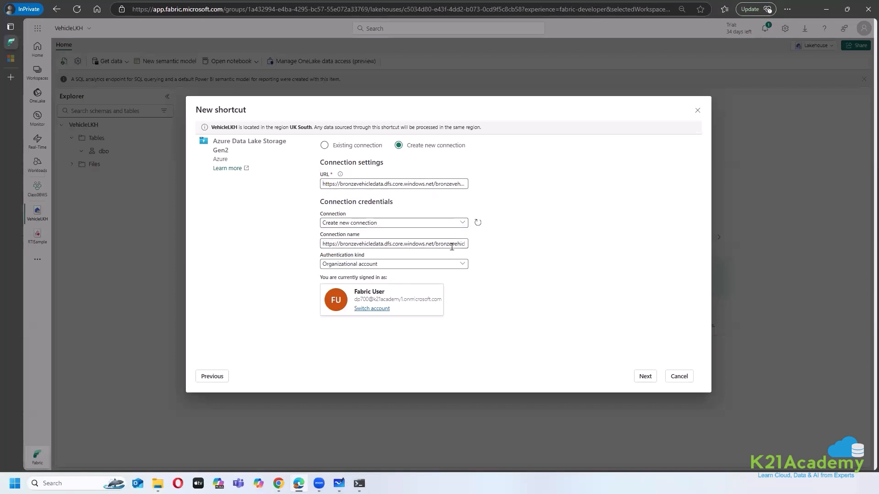
{"action": "key", "text": "End"}
{"action": "left_click", "coordinate": [368, 266]}
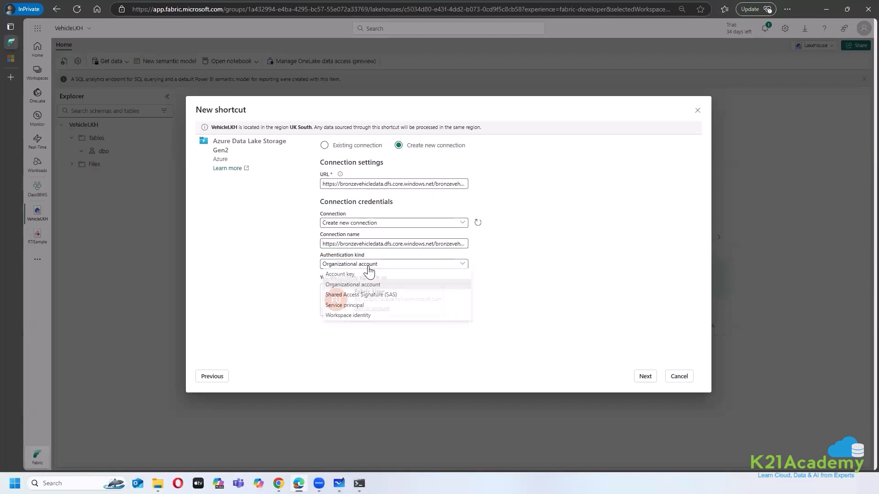
{"action": "left_click", "coordinate": [348, 275]}
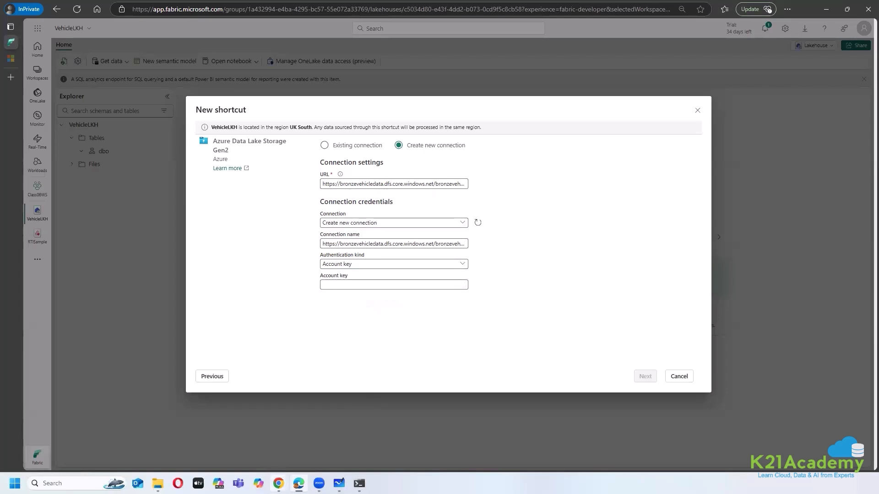
Switch to the Azure portal in Chrome and expand the security and networking options of the bronzevehicledata storage account
{"action": "mouse_move", "coordinate": [278, 484]}
{"action": "left_click", "coordinate": [228, 407]}
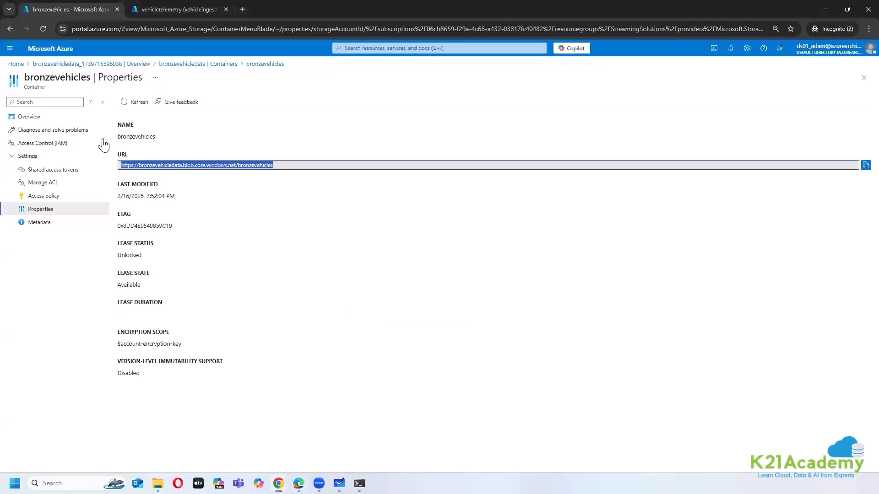
{"action": "left_click", "coordinate": [205, 65]}
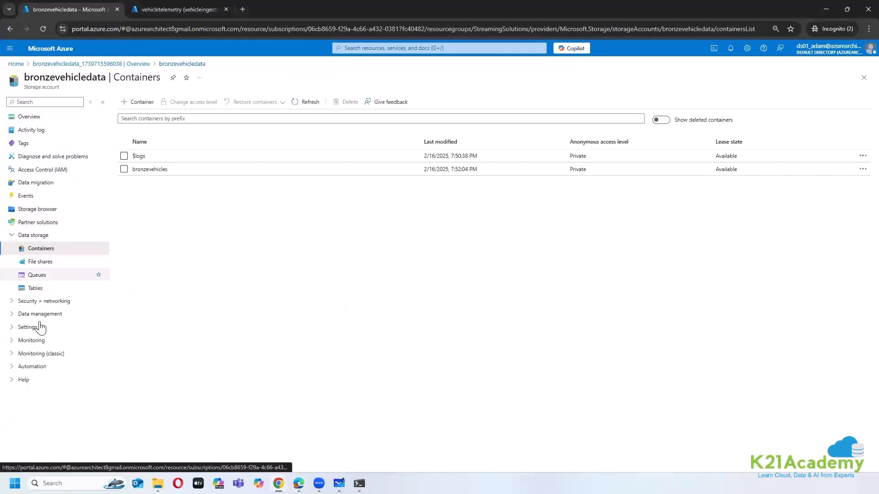
{"action": "left_click", "coordinate": [49, 301]}
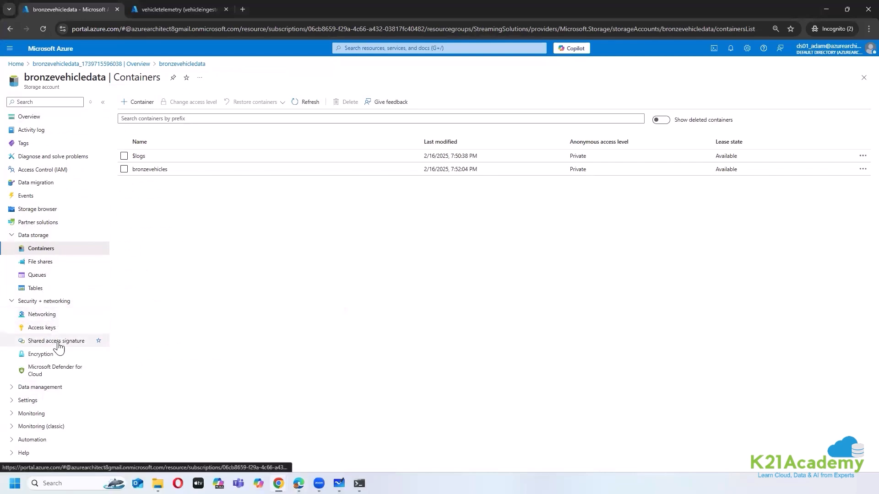
Look through the storage account's data management options and view its Configuration settings
{"action": "left_click", "coordinate": [55, 388]}
{"action": "scroll", "coordinate": [61, 339], "scroll_direction": "down", "scroll_amount": 3}
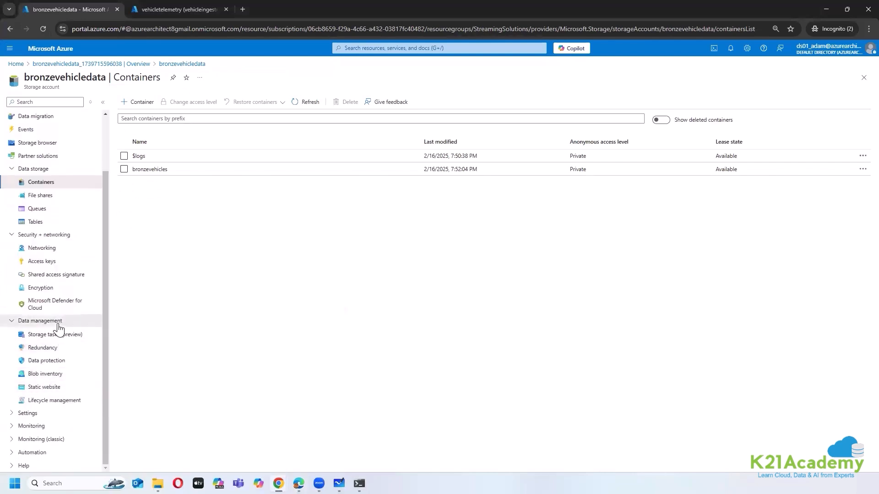
{"action": "left_click", "coordinate": [50, 321]}
{"action": "left_click", "coordinate": [46, 347]}
{"action": "left_click", "coordinate": [52, 365]}
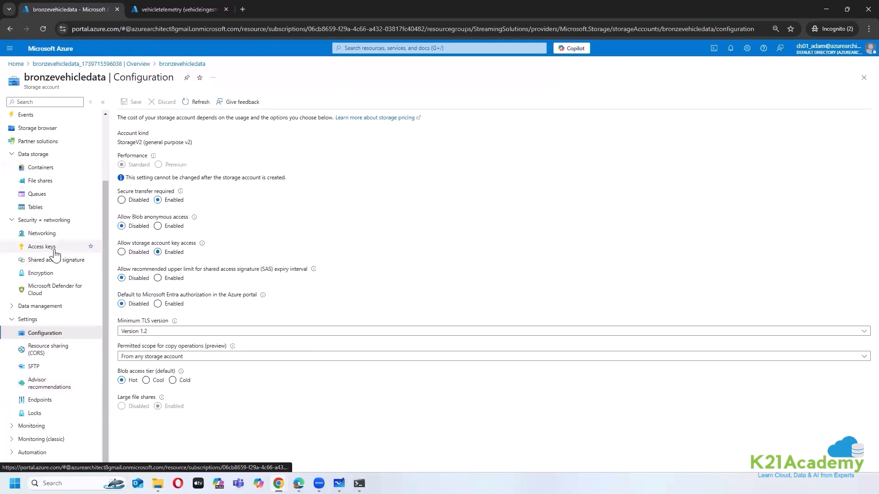
Open the storage account's access keys, reveal and copy the key1 value, and hide it again
{"action": "left_click", "coordinate": [73, 246]}
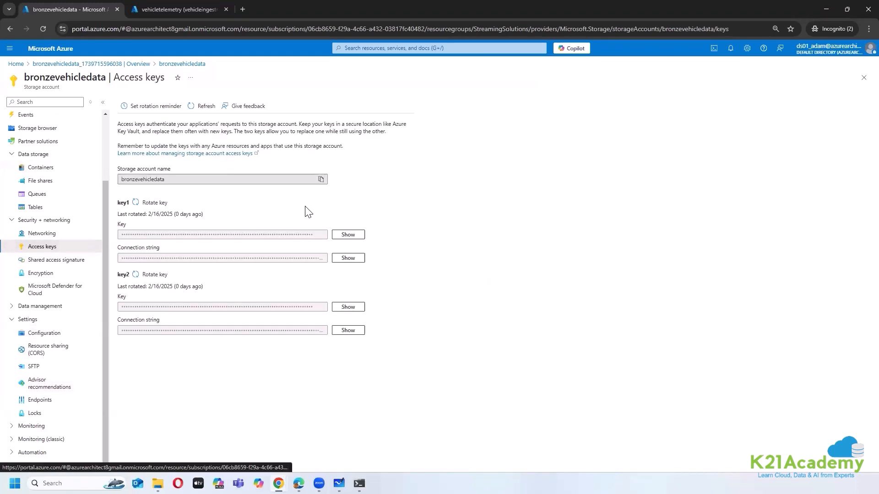
{"action": "left_click", "coordinate": [348, 234]}
{"action": "left_click", "coordinate": [321, 235]}
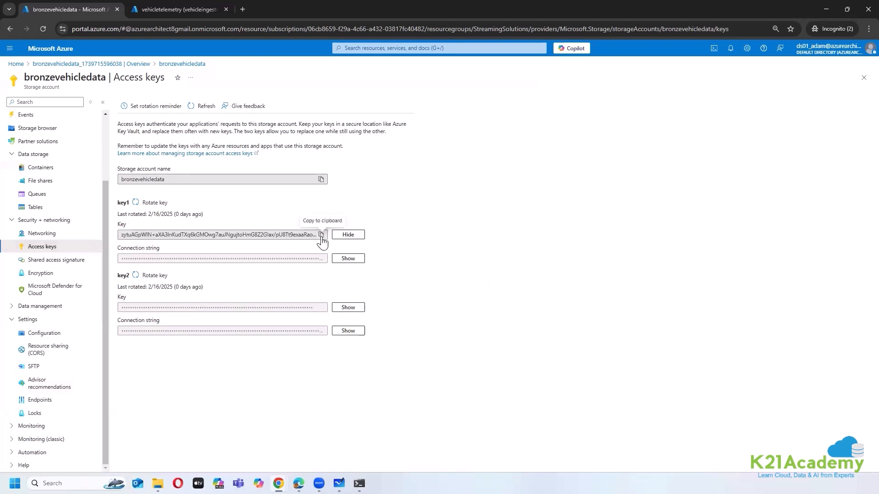
{"action": "left_click", "coordinate": [347, 235]}
Return to Fabric in Edge, paste the storage account key into the new connection and submit the connection settings
{"action": "mouse_move", "coordinate": [299, 483]}
{"action": "left_click", "coordinate": [299, 438]}
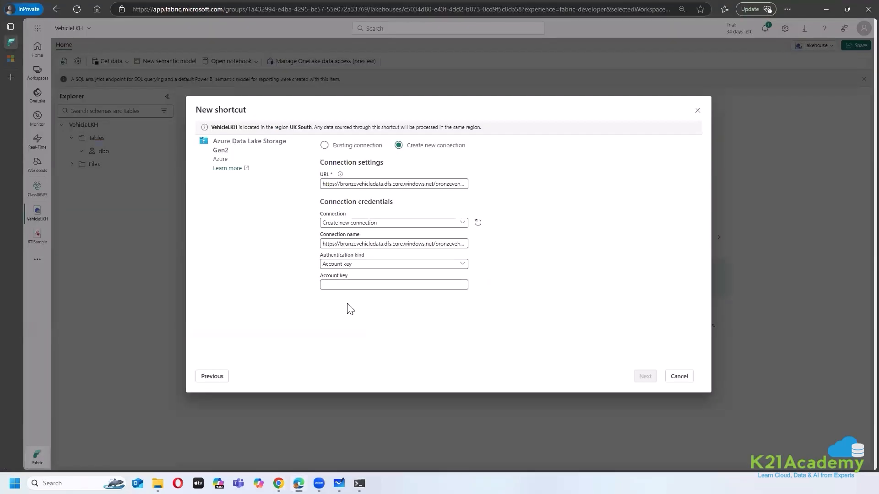
{"action": "key", "text": "ctrl+v"}
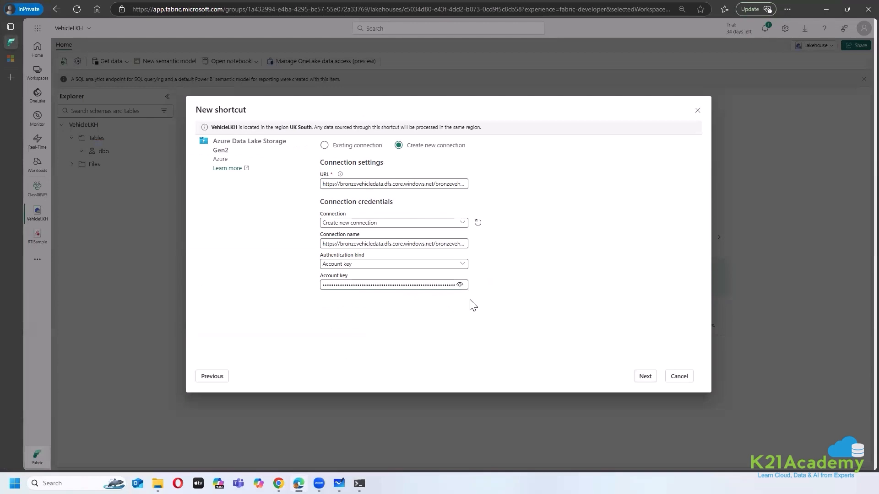
{"action": "left_click", "coordinate": [643, 376]}
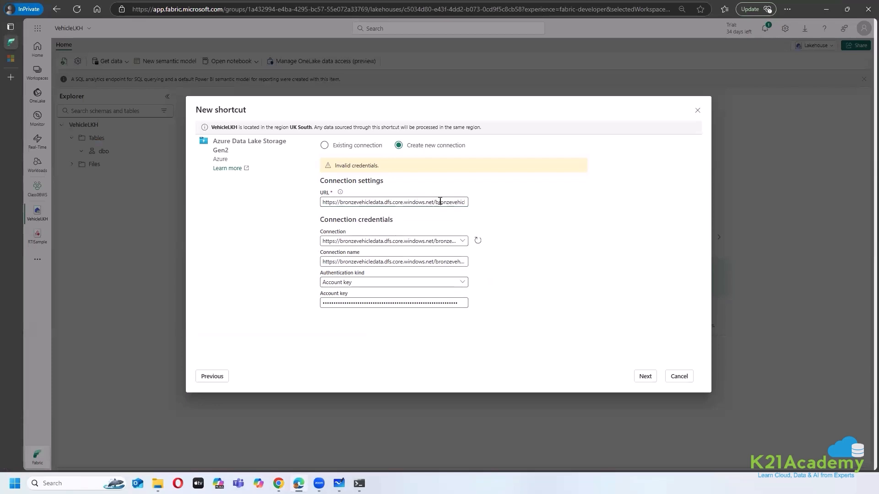
Correct the shortcut URL so its path ends in bronzevehicles, keeping the current connection and Account key authentication
{"action": "type", "text": "les"}
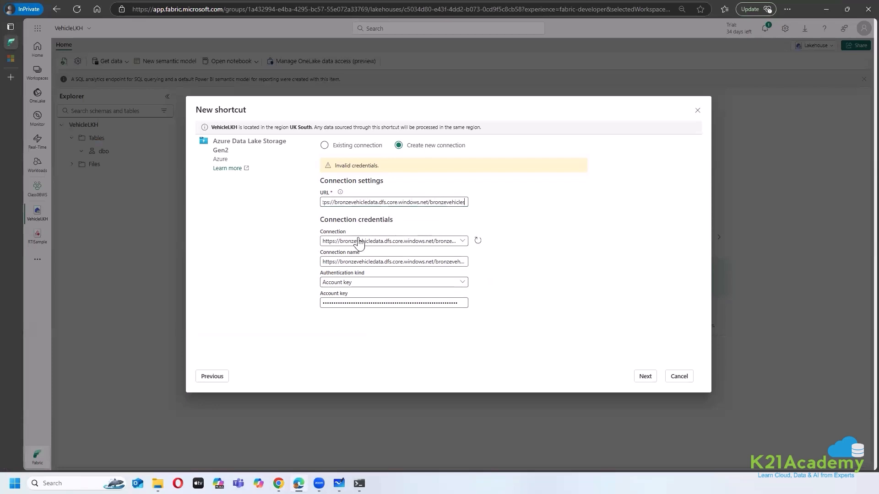
{"action": "left_click", "coordinate": [383, 241]}
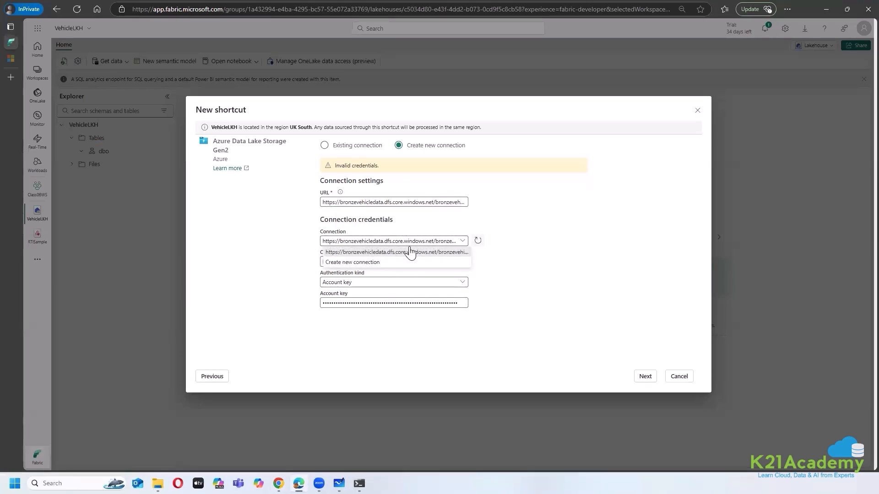
{"action": "left_click", "coordinate": [352, 253]}
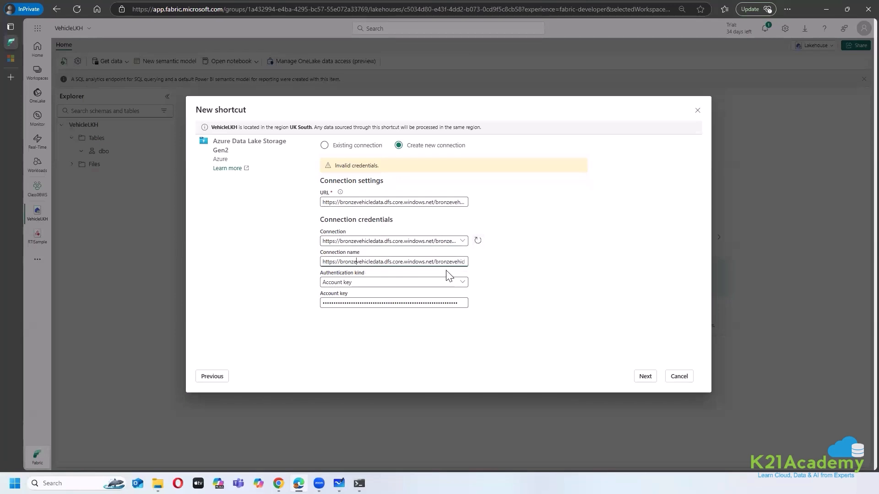
{"action": "left_click", "coordinate": [386, 283]}
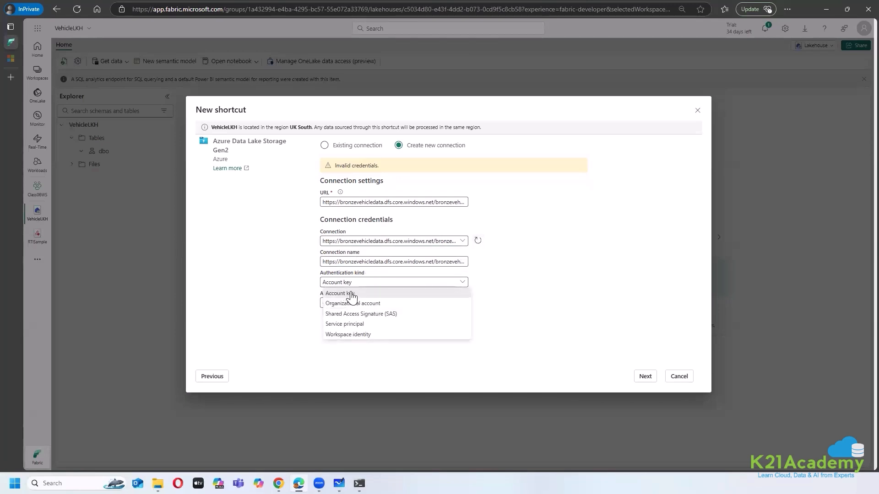
{"action": "left_click", "coordinate": [349, 295]}
Replace the account key with a fresh copy of key1 from the storage account's access keys in the Azure portal and submit the connection
{"action": "left_click_drag", "start_coordinate": [458, 300], "coordinate": [332, 300]}
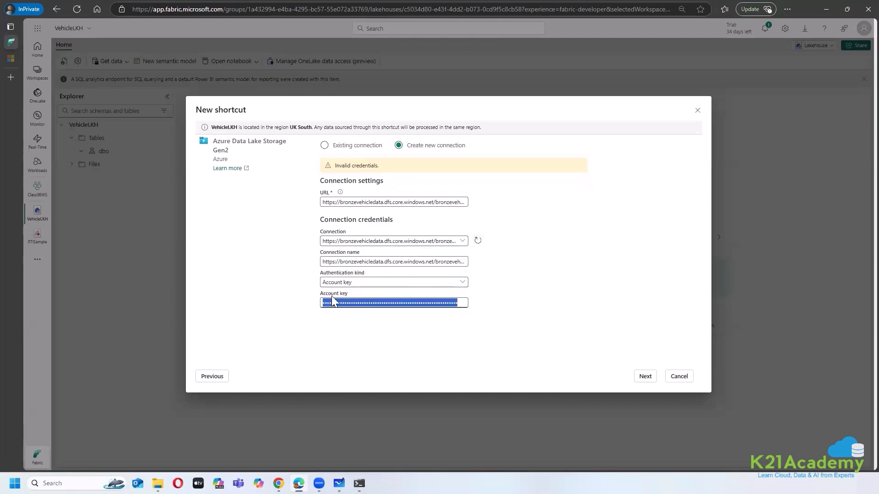
{"action": "key", "text": "BackSpace"}
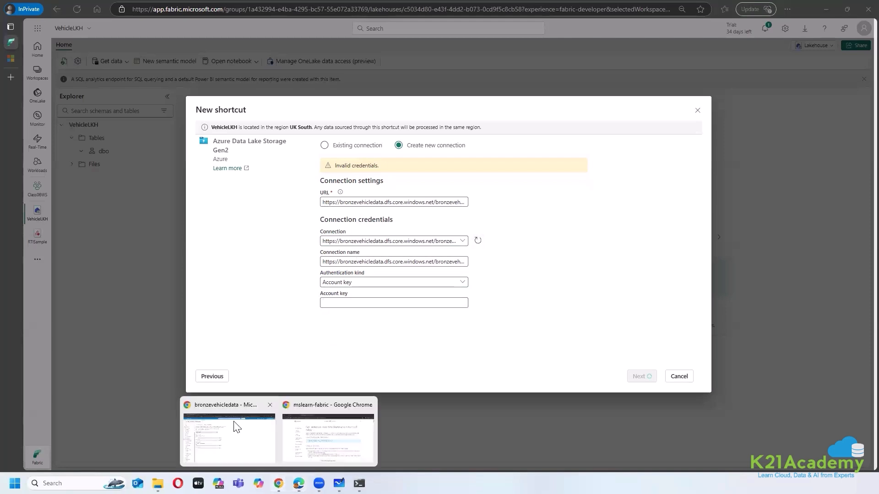
{"action": "left_click", "coordinate": [229, 437]}
{"action": "left_click", "coordinate": [348, 234]}
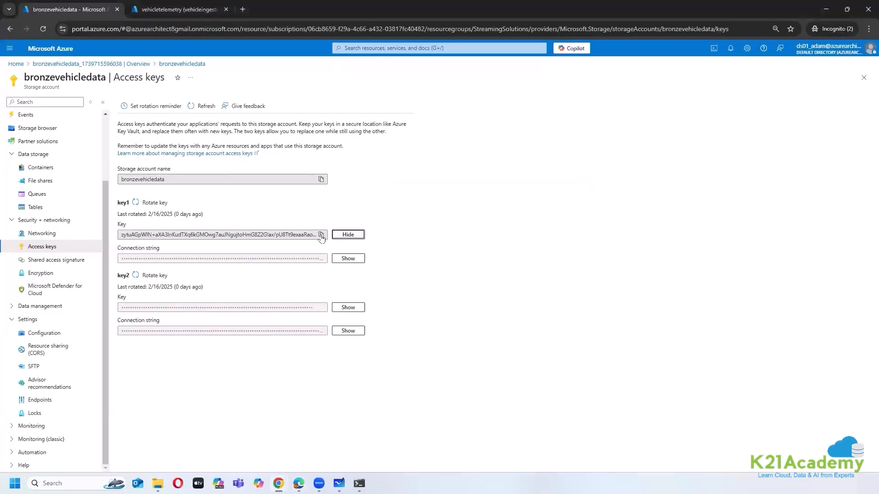
{"action": "left_click", "coordinate": [321, 234]}
{"action": "mouse_move", "coordinate": [299, 484]}
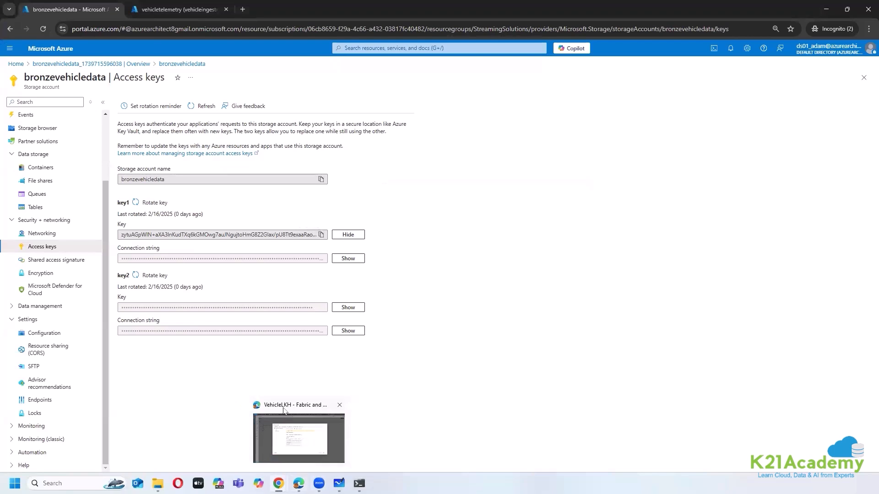
{"action": "left_click", "coordinate": [283, 411]}
{"action": "key", "text": "ctrl+v"}
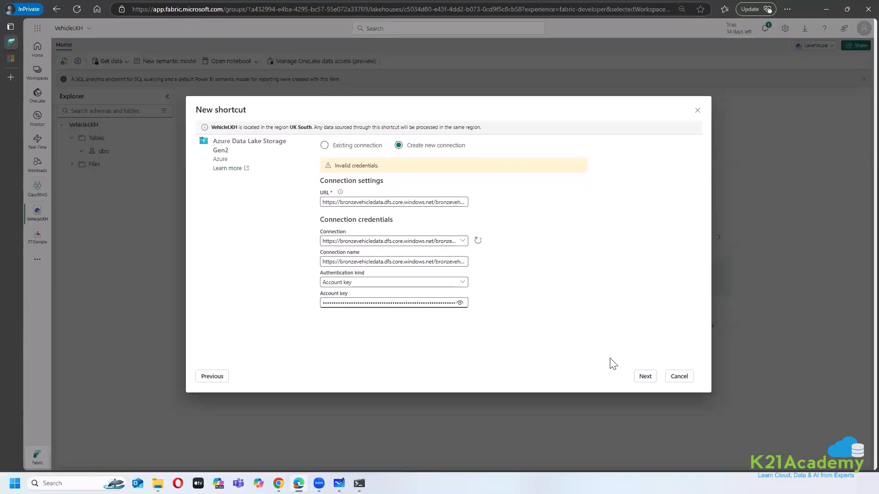
{"action": "left_click", "coordinate": [640, 377]}
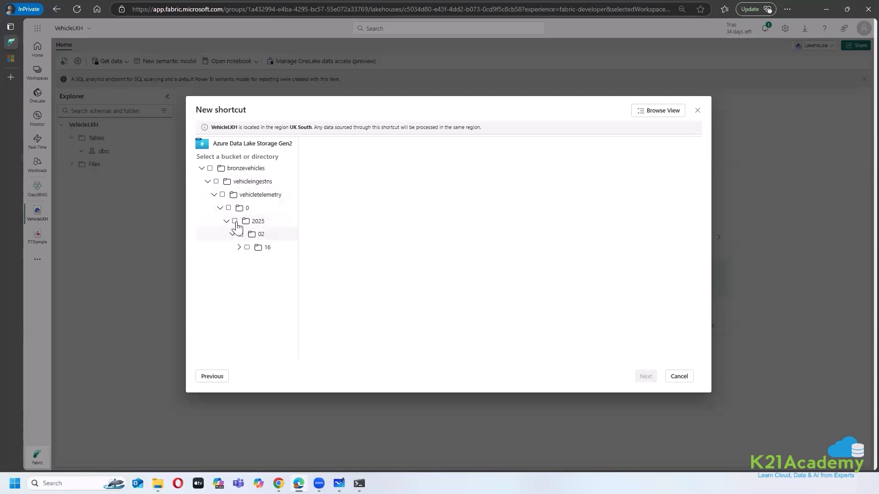
Tick the bronzevehicles folder and its nested subfolders down through 2025, 02 and 16 as shortcut sources
{"action": "left_click", "coordinate": [235, 222]}
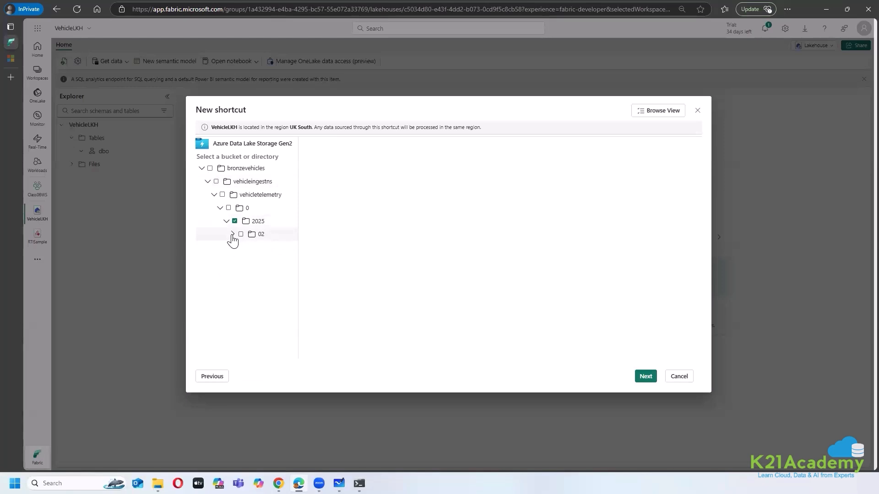
{"action": "left_click", "coordinate": [232, 234]}
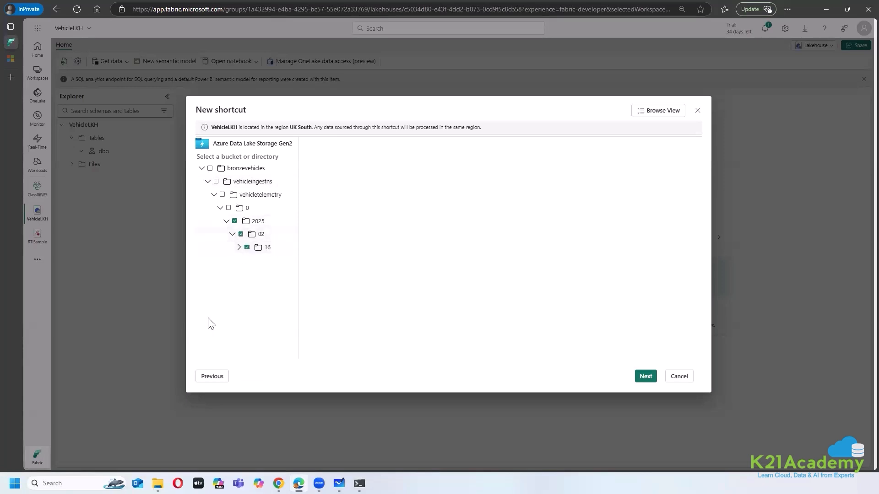
{"action": "left_click", "coordinate": [209, 168]}
{"action": "left_click", "coordinate": [208, 182]}
{"action": "left_click", "coordinate": [216, 181]}
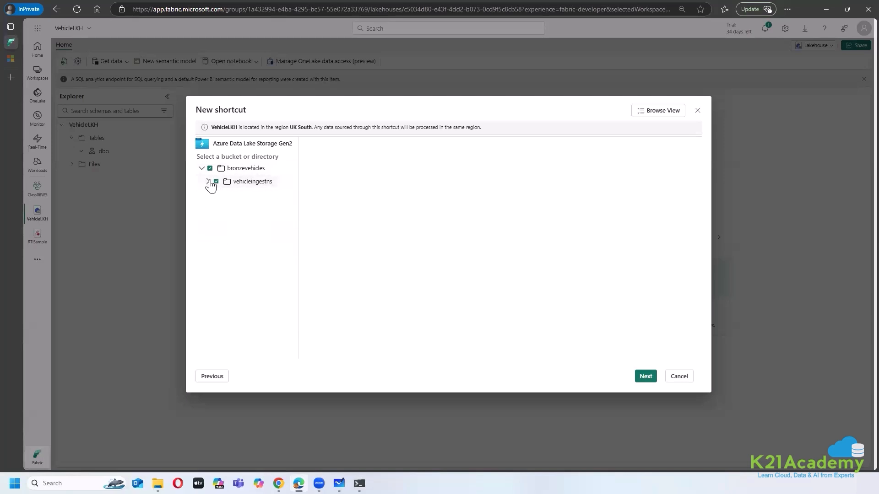
{"action": "left_click", "coordinate": [208, 181]}
{"action": "left_click", "coordinate": [229, 208]}
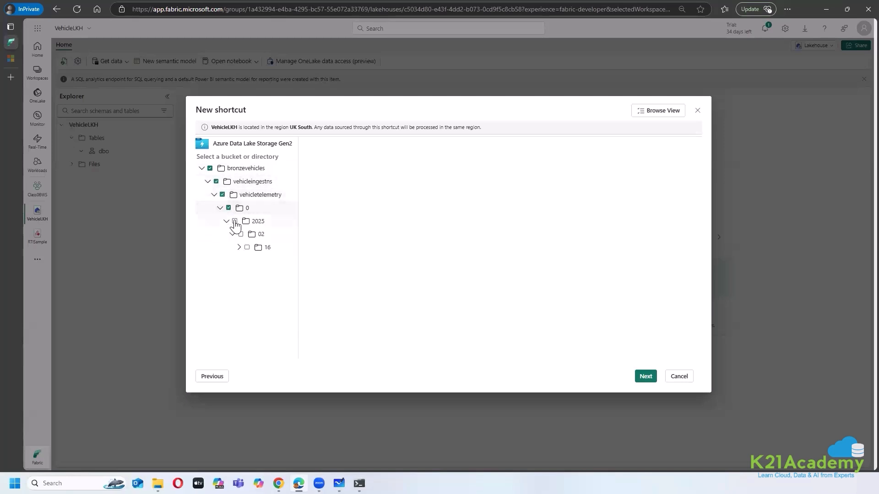
{"action": "left_click", "coordinate": [235, 222]}
{"action": "left_click", "coordinate": [241, 234]}
{"action": "left_click", "coordinate": [247, 248]}
{"action": "left_click", "coordinate": [239, 248]}
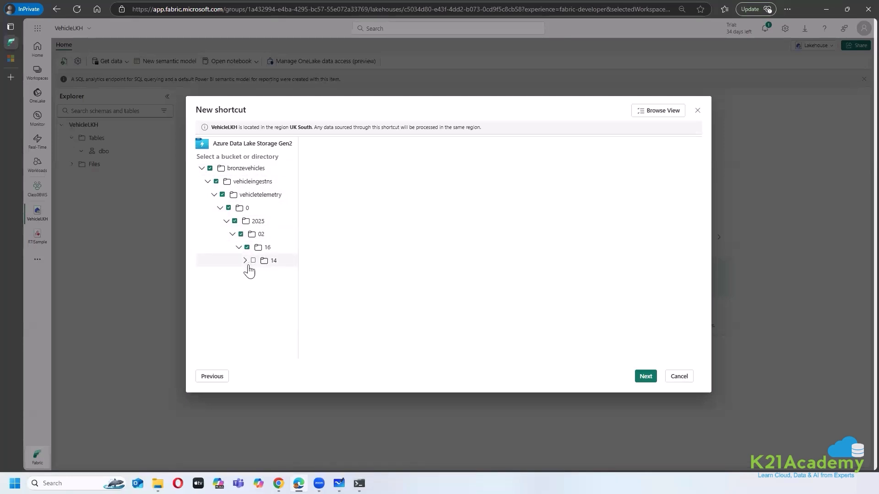
{"action": "left_click", "coordinate": [253, 261]}
Clear all nested subfolders, leaving only bronzevehicles selected, and create the shortcut under the lakehouse's Files
{"action": "left_click", "coordinate": [247, 247]}
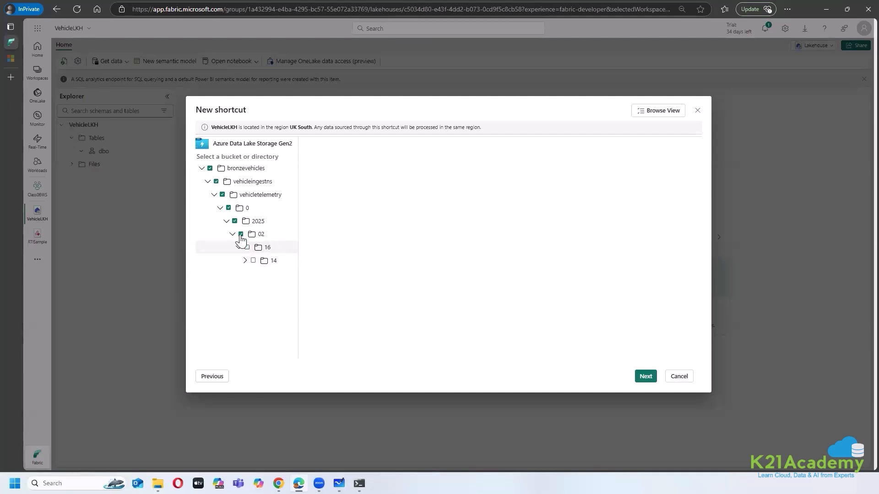
{"action": "left_click", "coordinate": [240, 234]}
{"action": "left_click", "coordinate": [234, 221]}
{"action": "left_click", "coordinate": [228, 208]}
{"action": "left_click", "coordinate": [222, 194]}
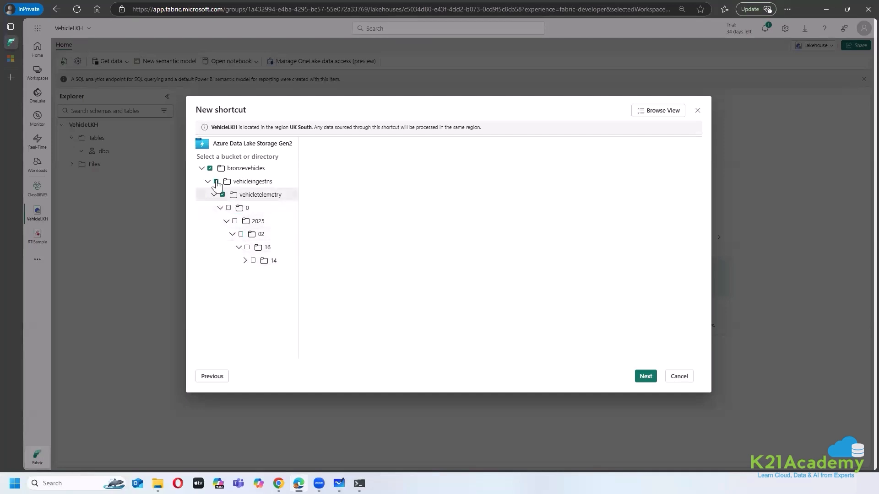
{"action": "left_click", "coordinate": [206, 182]}
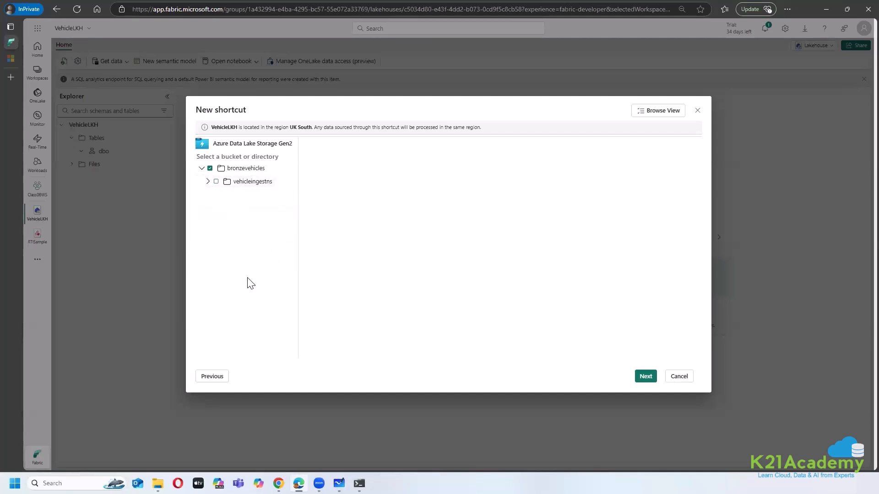
{"action": "left_click", "coordinate": [646, 377]}
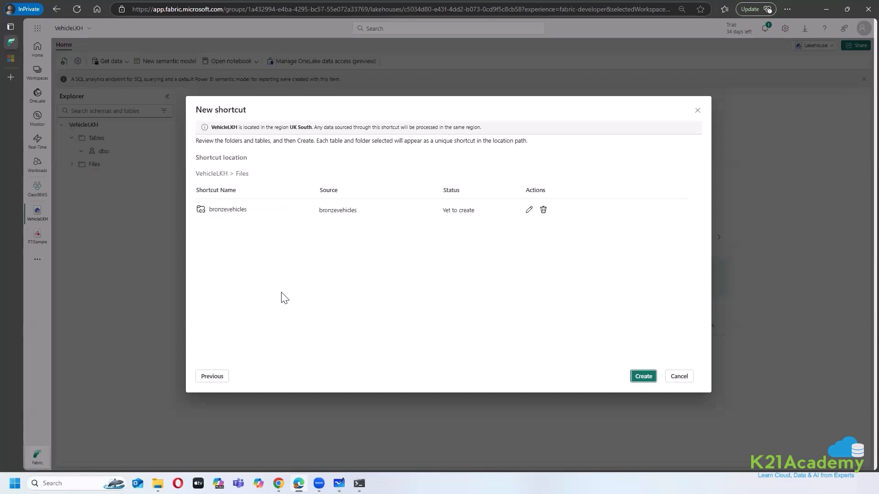
{"action": "left_click", "coordinate": [643, 377]}
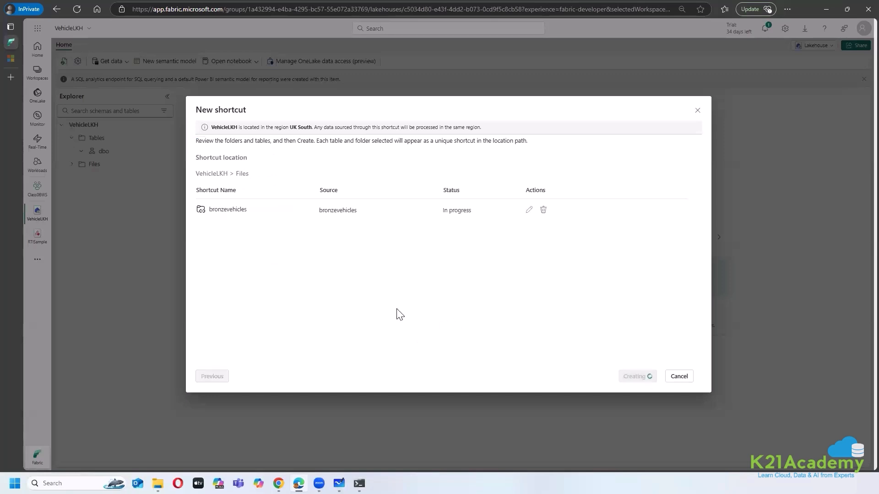
Switch to the Azure portal in Chrome and browse the bronzevehicles container to vehicleingestns/vehicletelemetry/0/2025/02/16/14
{"action": "mouse_move", "coordinate": [278, 483]}
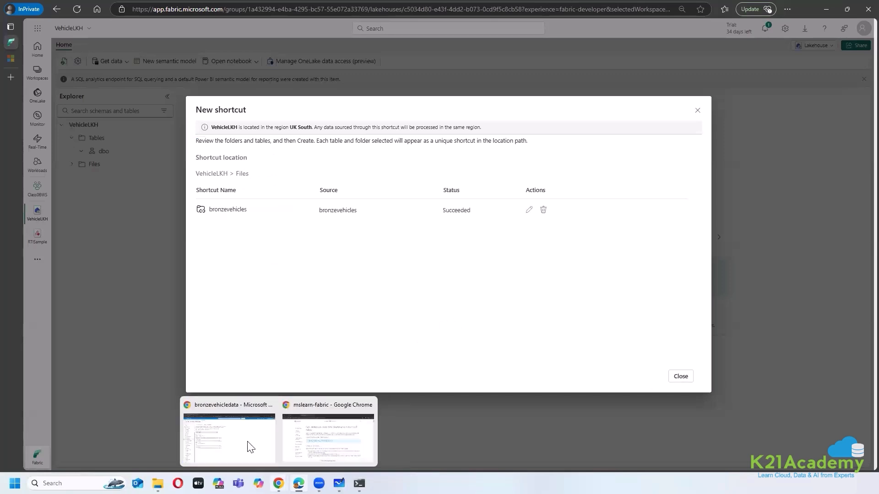
{"action": "left_click", "coordinate": [231, 405]}
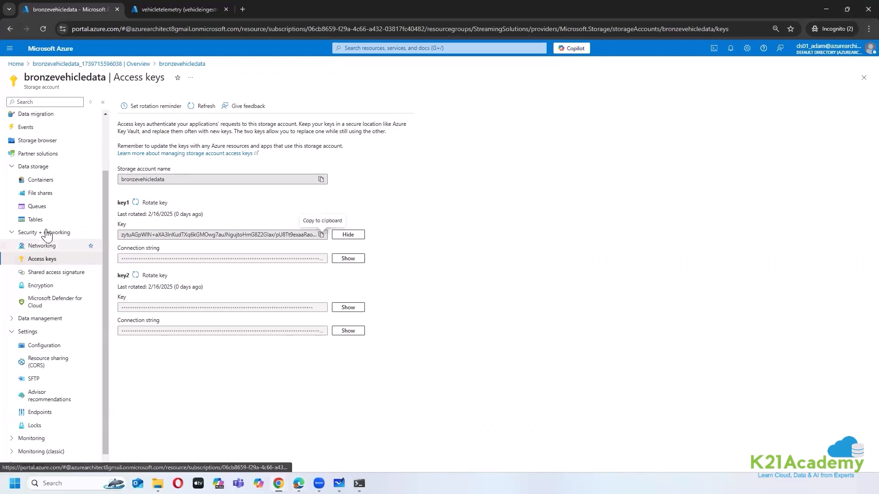
{"action": "scroll", "coordinate": [46, 236], "scroll_direction": "up", "scroll_amount": 3}
{"action": "left_click", "coordinate": [54, 250]}
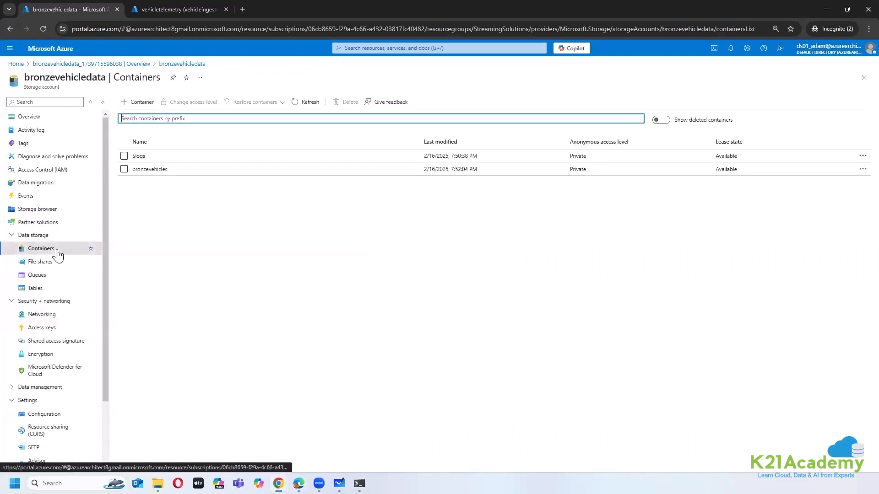
{"action": "left_click", "coordinate": [169, 169]}
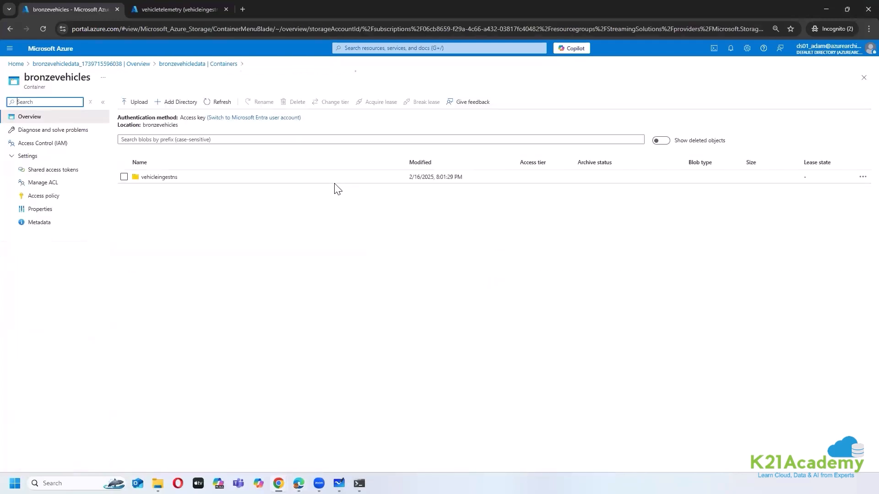
{"action": "left_click", "coordinate": [185, 177]}
{"action": "left_click", "coordinate": [192, 195]}
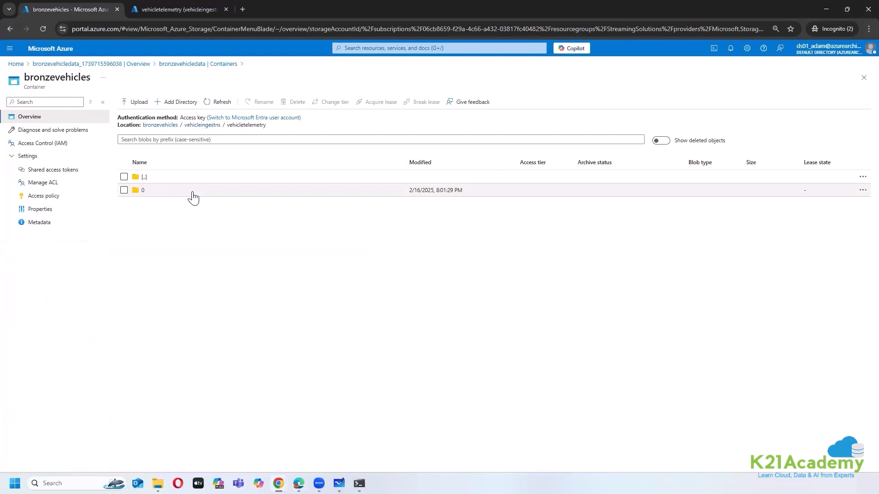
{"action": "left_click", "coordinate": [192, 193]}
{"action": "left_click", "coordinate": [192, 193]}
{"action": "left_click", "coordinate": [192, 193]}
{"action": "left_click", "coordinate": [193, 193]}
{"action": "left_click", "coordinate": [192, 193]}
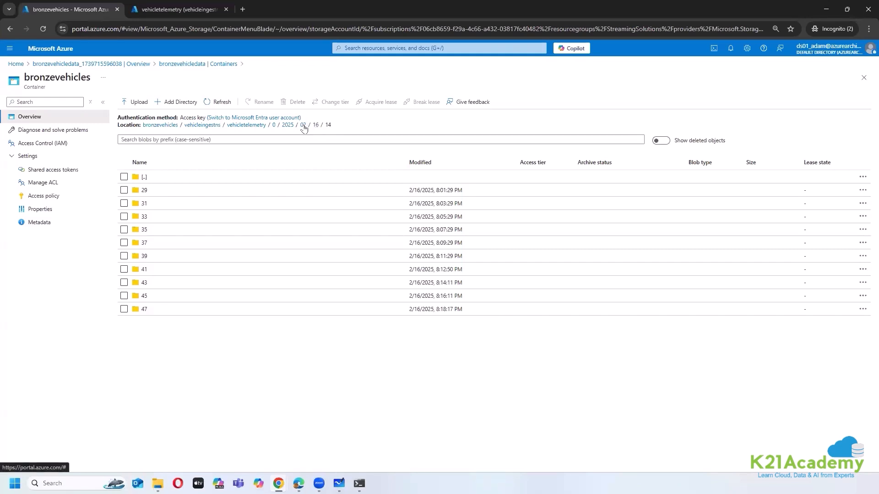
Check the event generator's console output and refresh the captured folder listing in the bronzevehicles container
{"action": "left_click", "coordinate": [359, 483]}
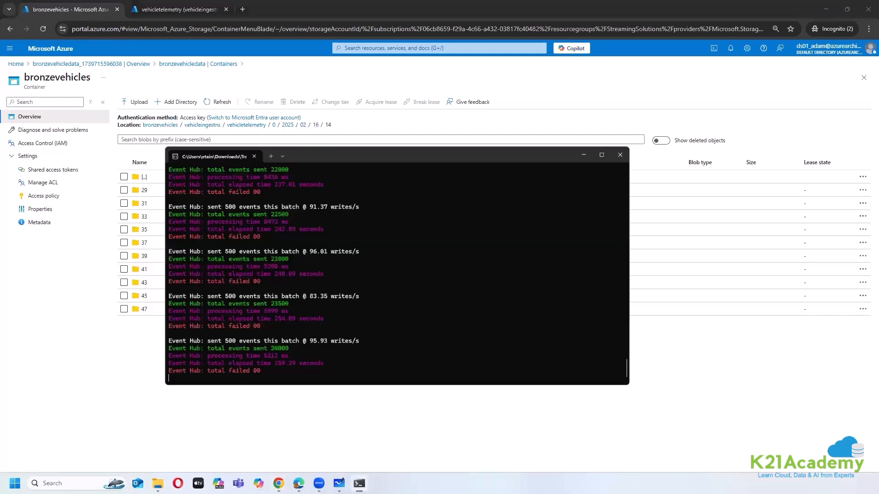
{"action": "left_click", "coordinate": [633, 101]}
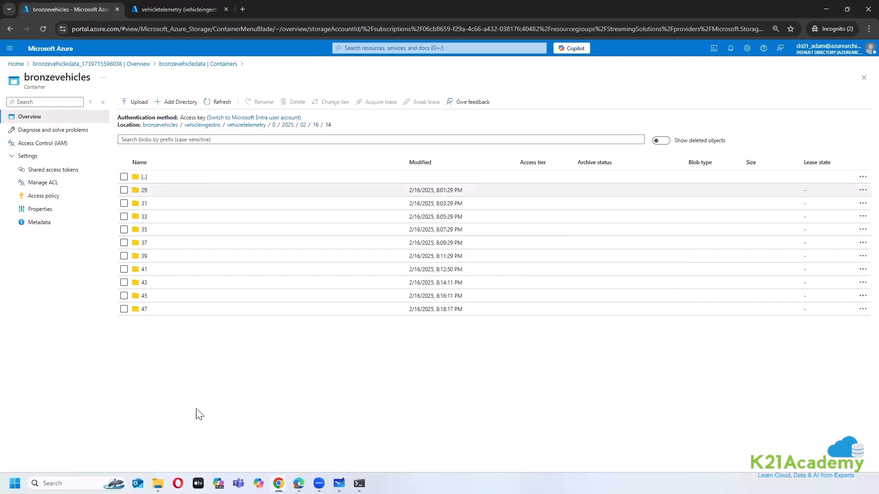
{"action": "left_click", "coordinate": [219, 102]}
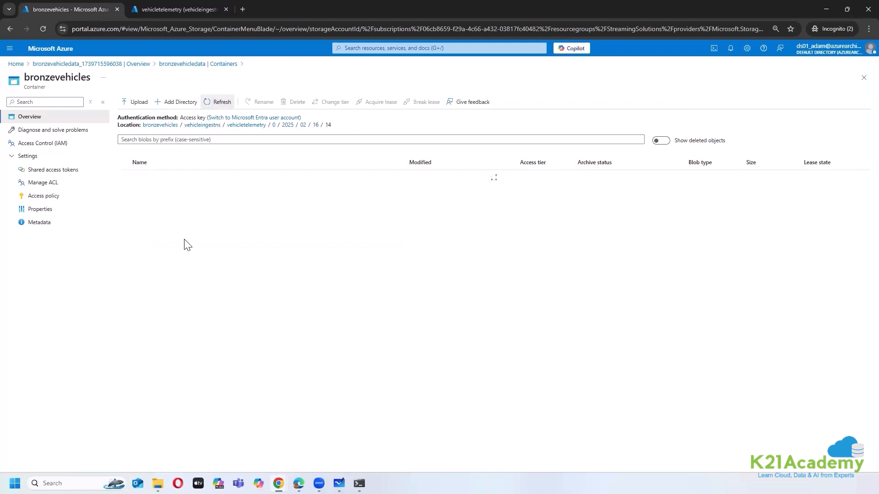
{"action": "left_click", "coordinate": [220, 102]}
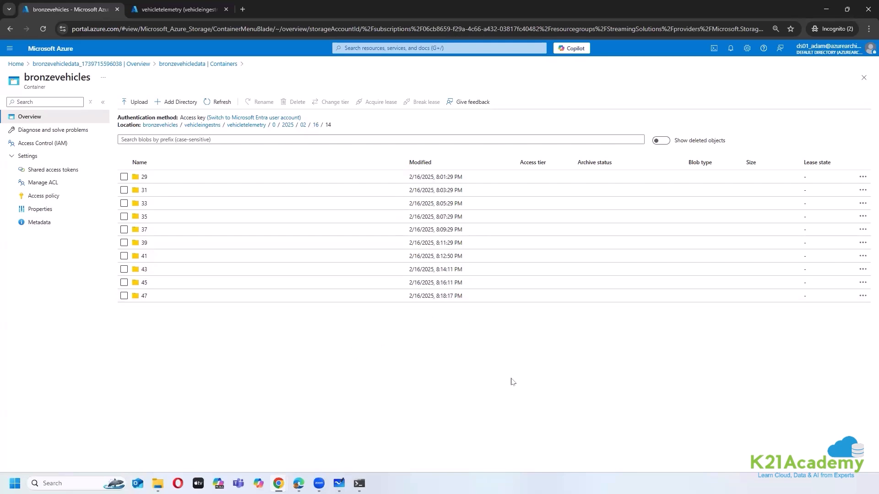
{"action": "left_click", "coordinate": [359, 483]}
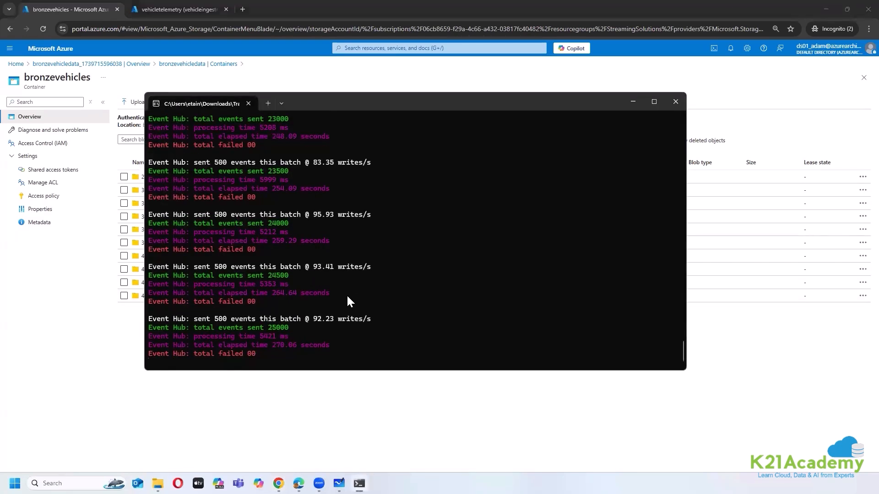
{"action": "left_click", "coordinate": [633, 101]}
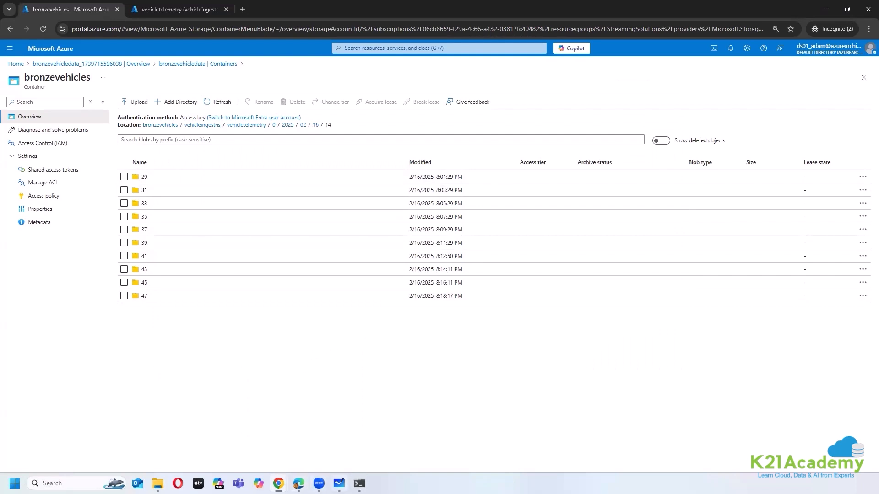
View the Streaming in Fabric diagram in Microsoft Whiteboard and return to the VehicleLKH lakehouse in Edge
{"action": "left_click", "coordinate": [339, 483]}
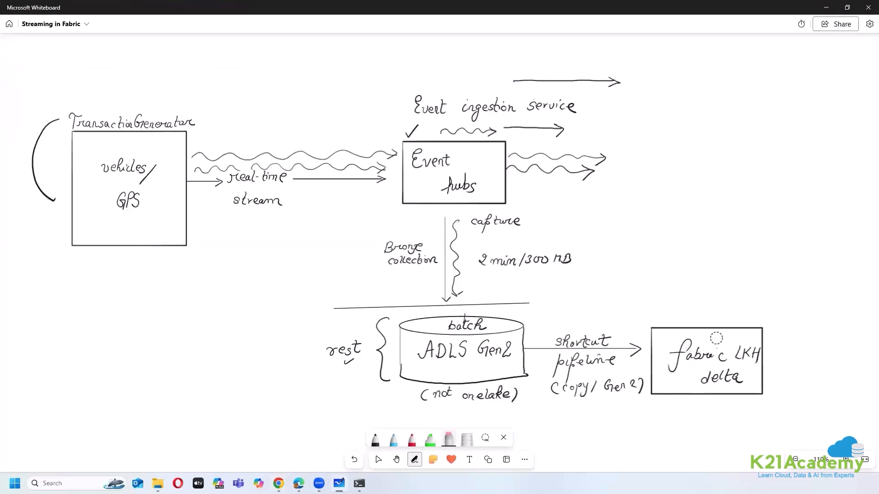
{"action": "mouse_move", "coordinate": [298, 484]}
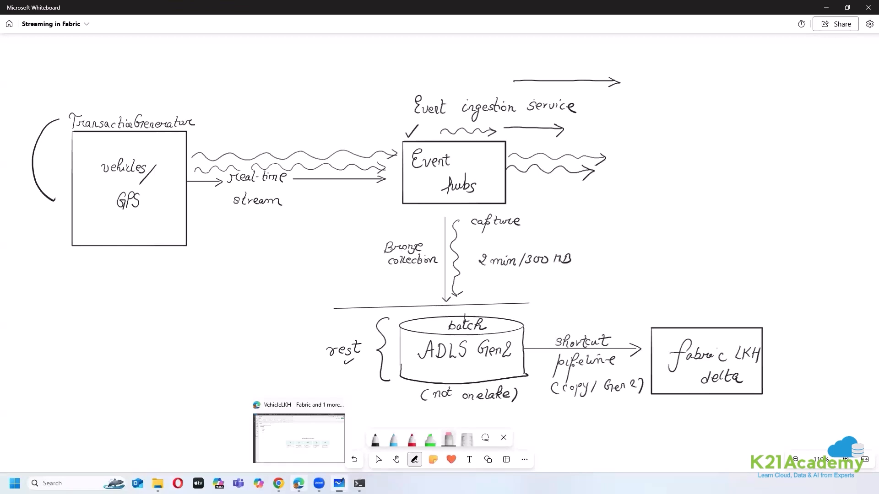
{"action": "left_click", "coordinate": [299, 460]}
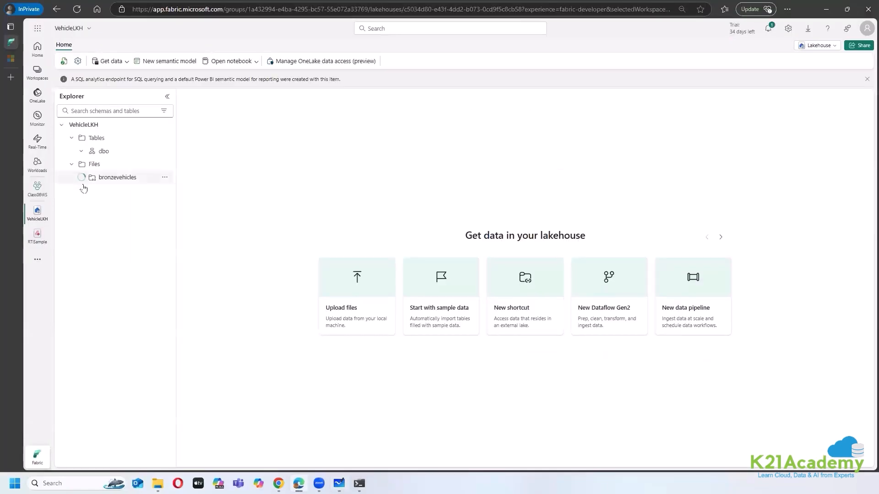
Browse the bronzevehicles shortcut in the lakehouse to vehicleingestns/vehicletelemetry/0/2025/02/16/14 and widen the Explorer pane to read the folder names
{"action": "left_click", "coordinate": [81, 178]}
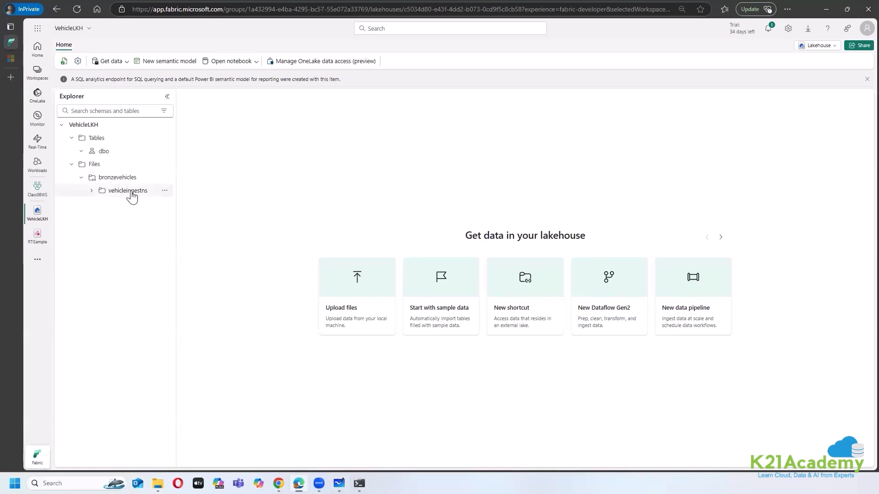
{"action": "left_click", "coordinate": [133, 192]}
{"action": "left_click", "coordinate": [237, 142]}
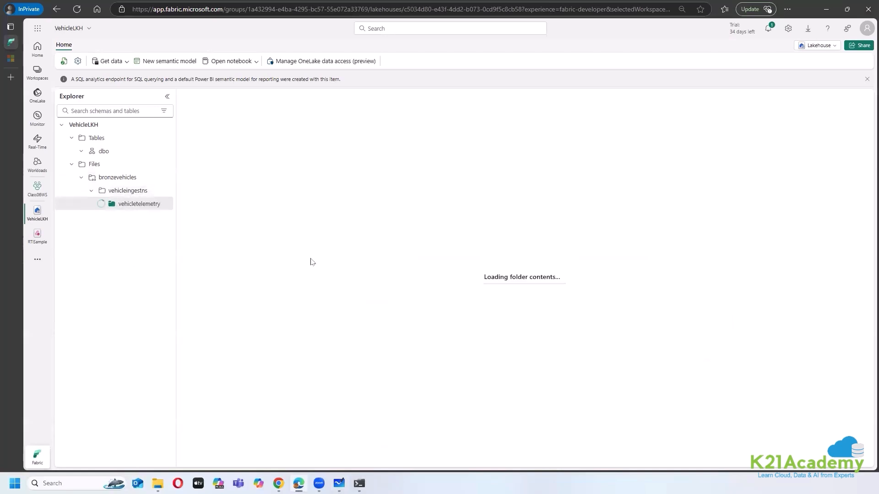
{"action": "left_click", "coordinate": [210, 143]}
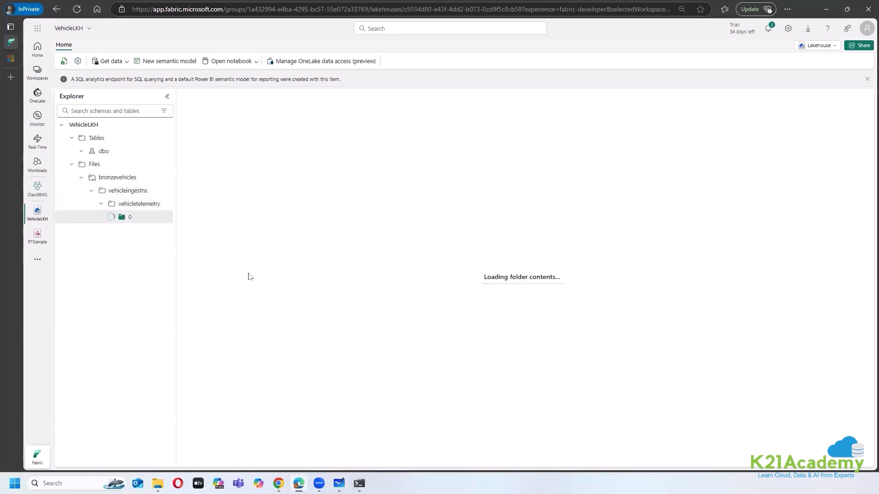
{"action": "left_click", "coordinate": [215, 143]}
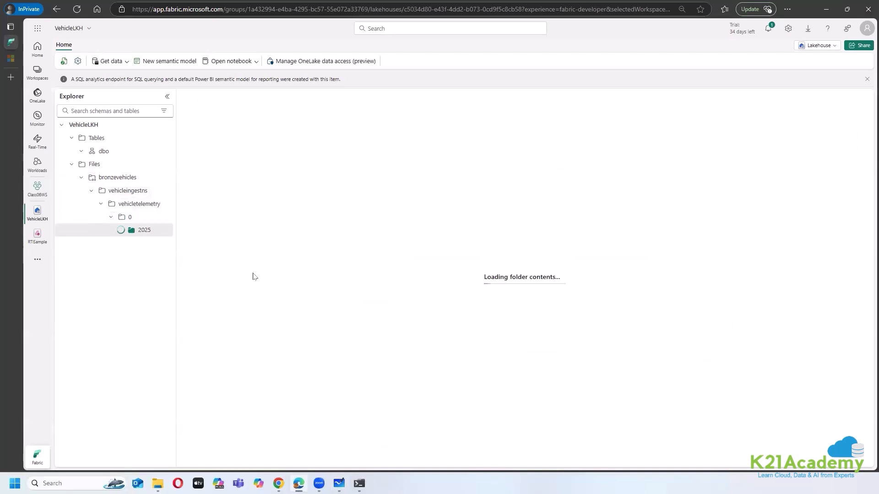
{"action": "left_click", "coordinate": [220, 153]}
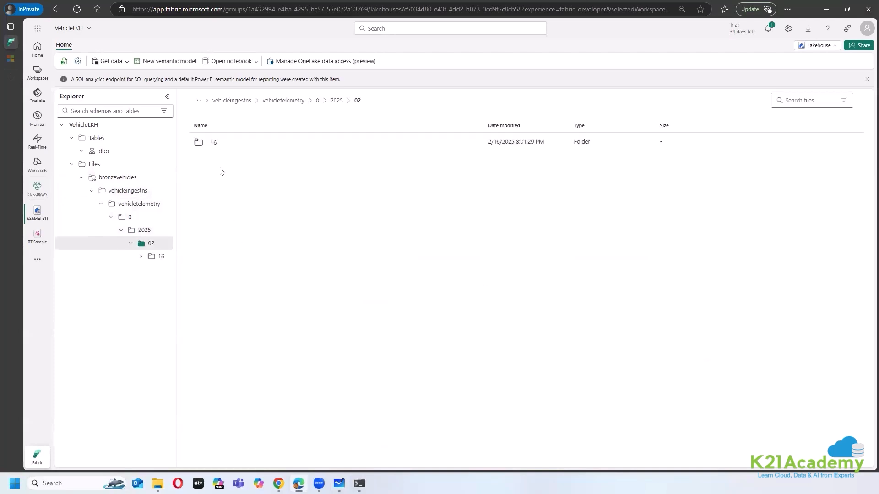
{"action": "double_click", "coordinate": [214, 142]}
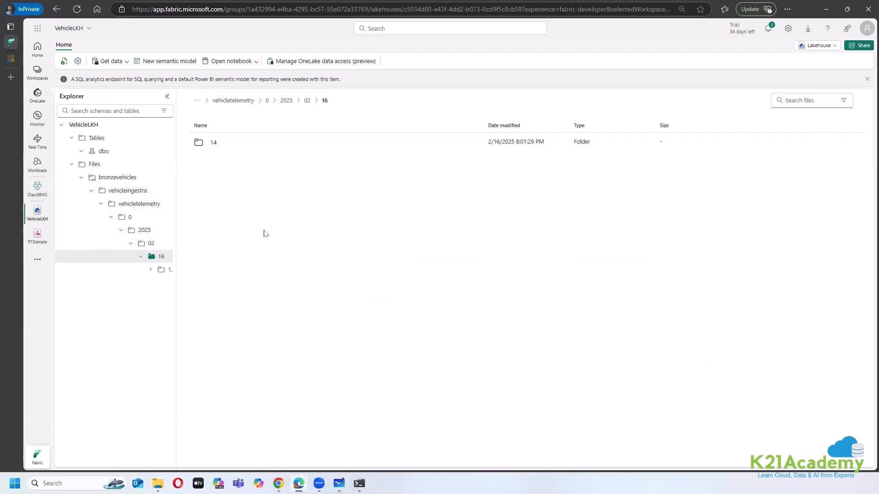
{"action": "double_click", "coordinate": [216, 144]}
{"action": "left_click_drag", "start_coordinate": [175, 299], "coordinate": [222, 300]}
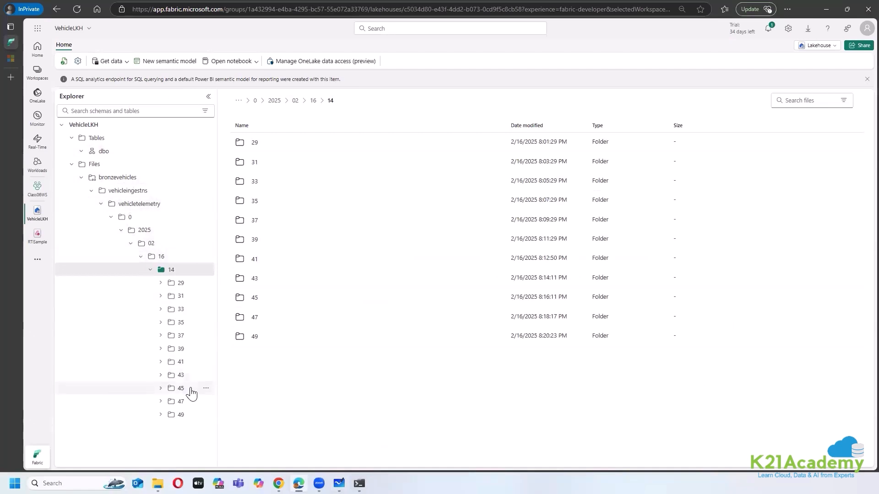
Check the Streaming in Fabric diagram in Microsoft Whiteboard, return to the lakehouse, and collapse and re-expand the bronzevehicles and vehicleingestns folders
{"action": "left_click", "coordinate": [339, 484]}
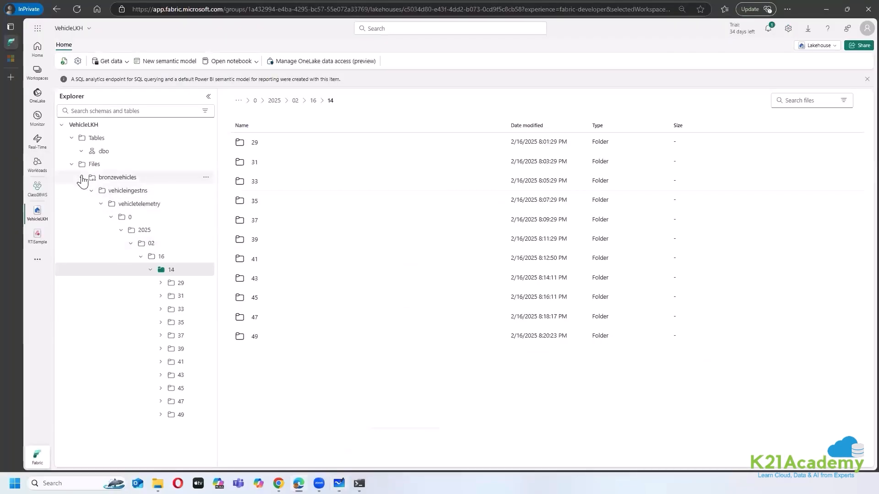
{"action": "left_click", "coordinate": [81, 177]}
{"action": "left_click", "coordinate": [82, 177]}
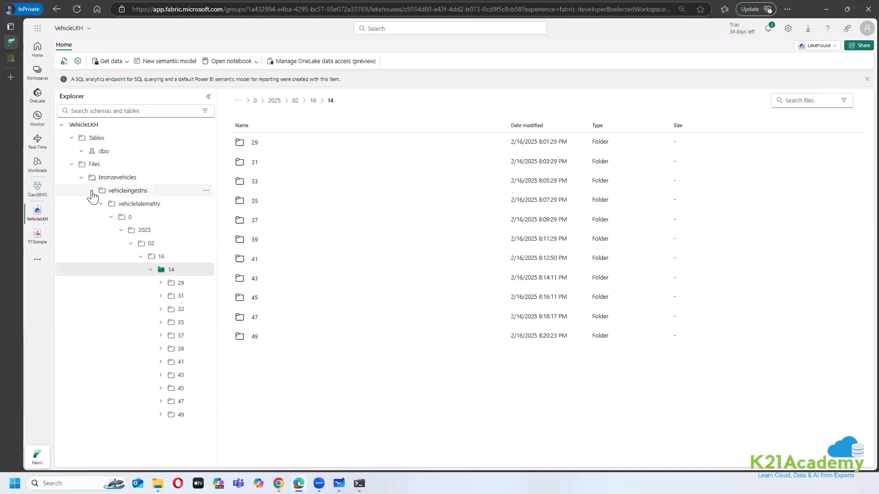
{"action": "left_click", "coordinate": [91, 191]}
{"action": "left_click", "coordinate": [91, 190]}
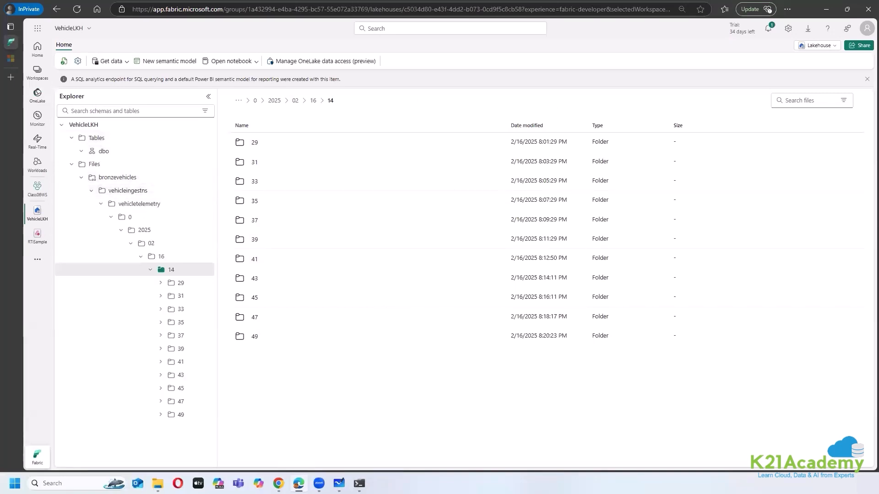
Switch to the Azure portal in Chrome and inspect the latest batch's write rate in the event generator's console
{"action": "left_click", "coordinate": [278, 483]}
{"action": "left_click", "coordinate": [219, 404]}
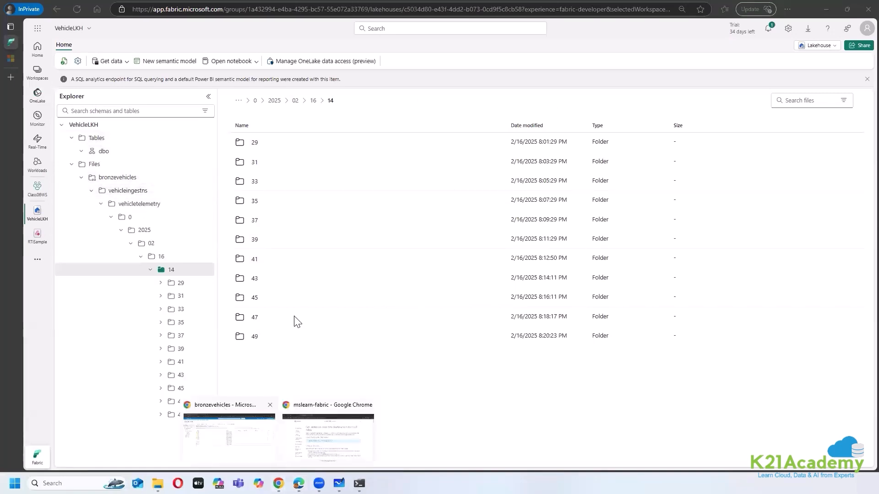
{"action": "left_click", "coordinate": [359, 484]}
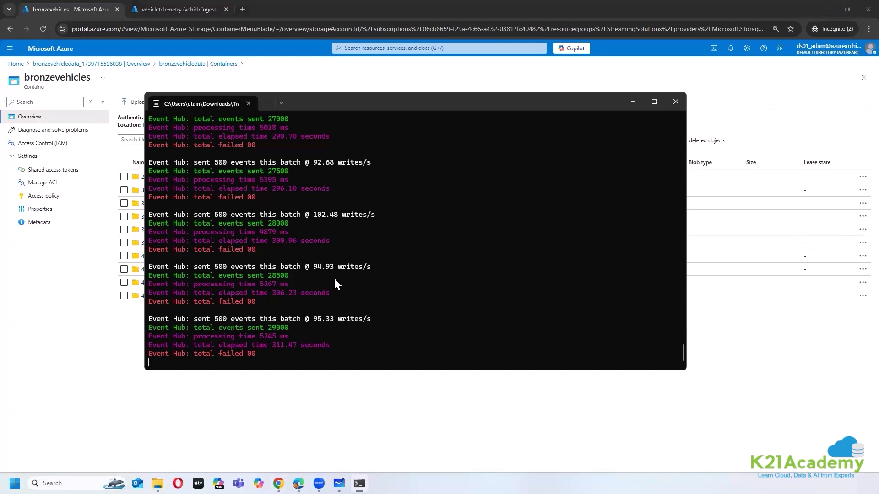
{"action": "left_click_drag", "start_coordinate": [310, 318], "coordinate": [385, 318]}
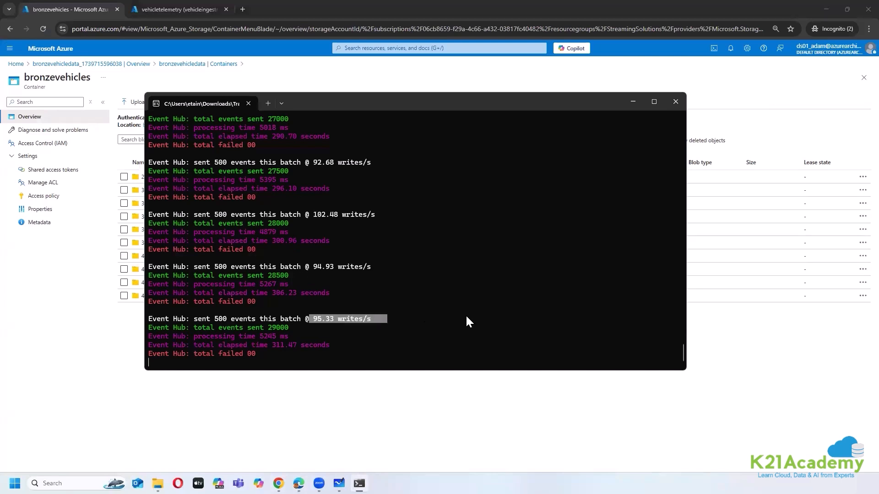
{"action": "left_click", "coordinate": [510, 311]}
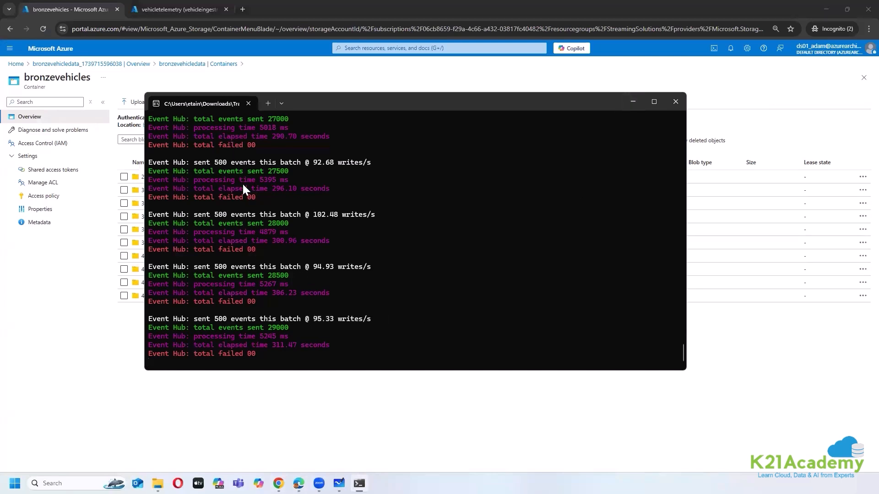
{"action": "left_click", "coordinate": [633, 105]}
Review the vehicletelemetry event hub's request, message and throughput charts, and refresh the captured folders in the bronzevehicles container
{"action": "left_click", "coordinate": [178, 10]}
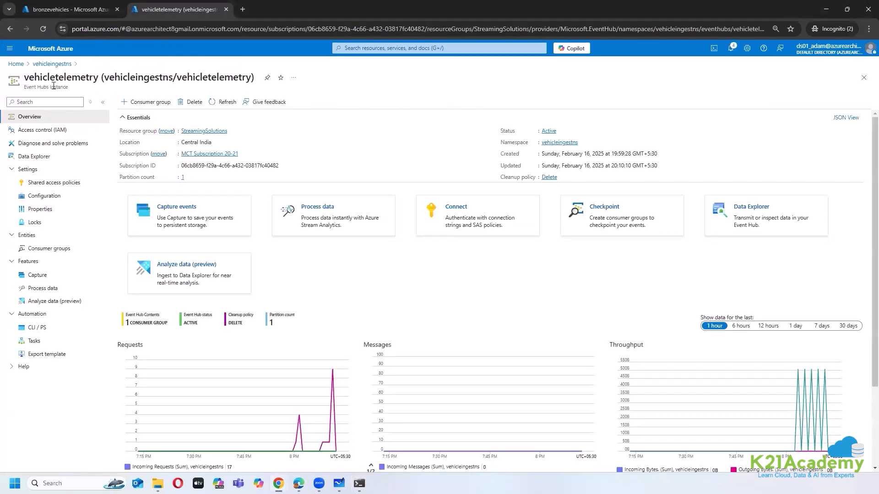
{"action": "scroll", "coordinate": [322, 286], "scroll_direction": "down", "scroll_amount": 2}
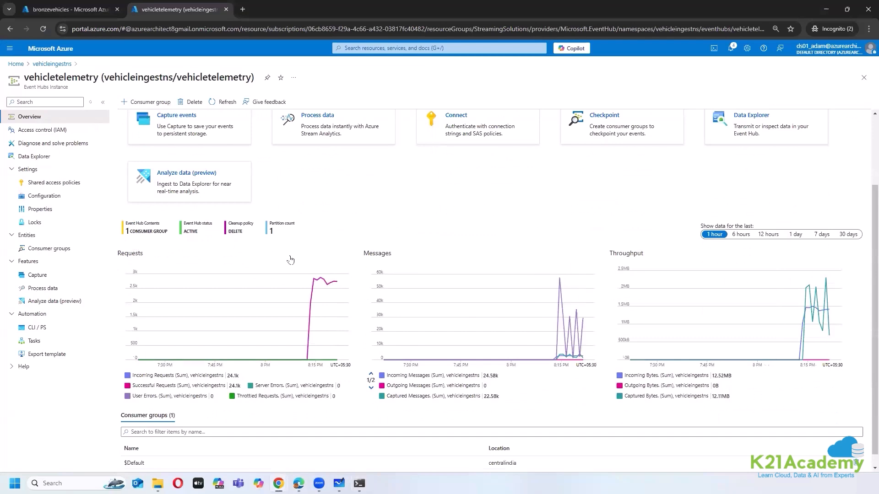
{"action": "scroll", "coordinate": [324, 301], "scroll_direction": "up", "scroll_amount": 2}
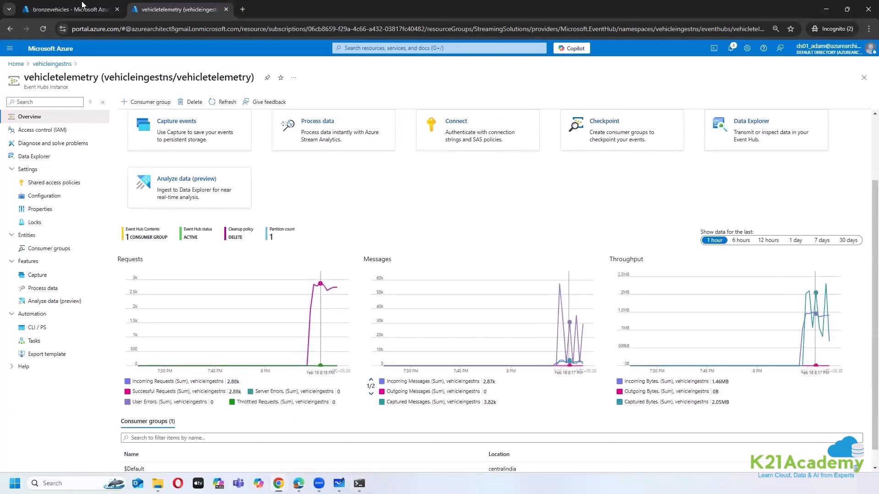
{"action": "left_click", "coordinate": [82, 6]}
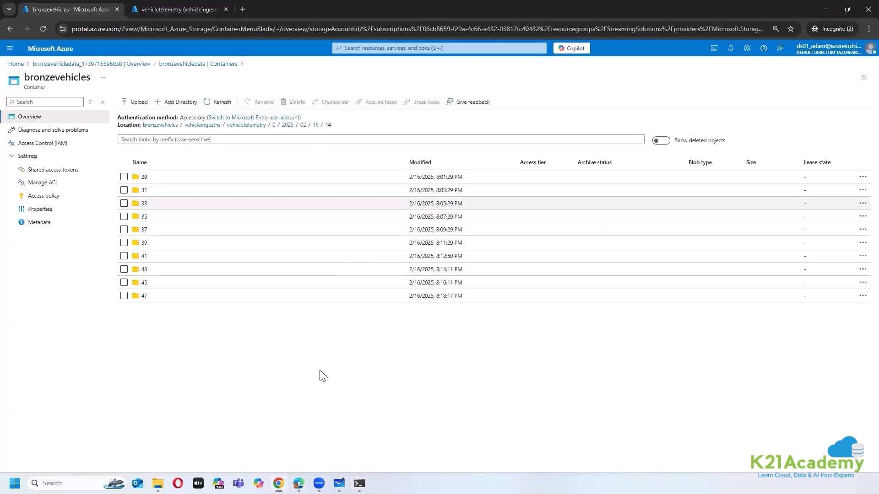
{"action": "left_click", "coordinate": [220, 102]}
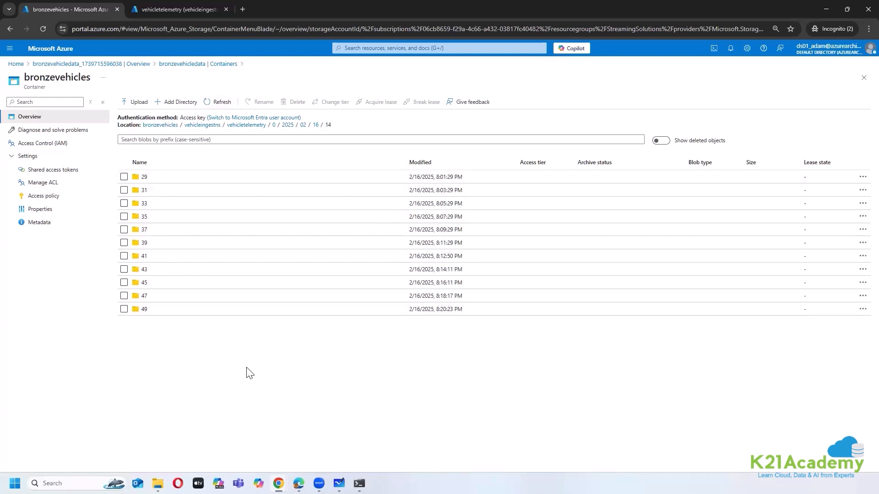
Switch to the VehicleLKH lakehouse in Edge and refresh folder 14 under the bronzevehicles shortcut
{"action": "left_click", "coordinate": [299, 484]}
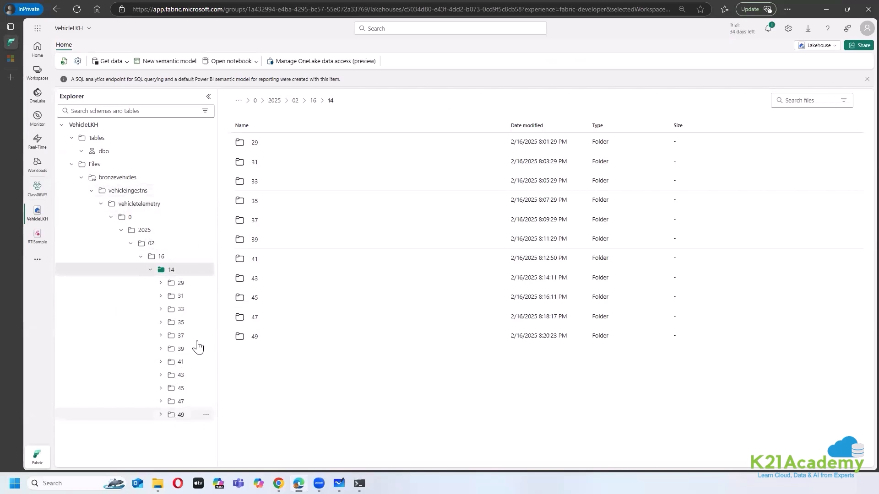
{"action": "left_click", "coordinate": [205, 256]}
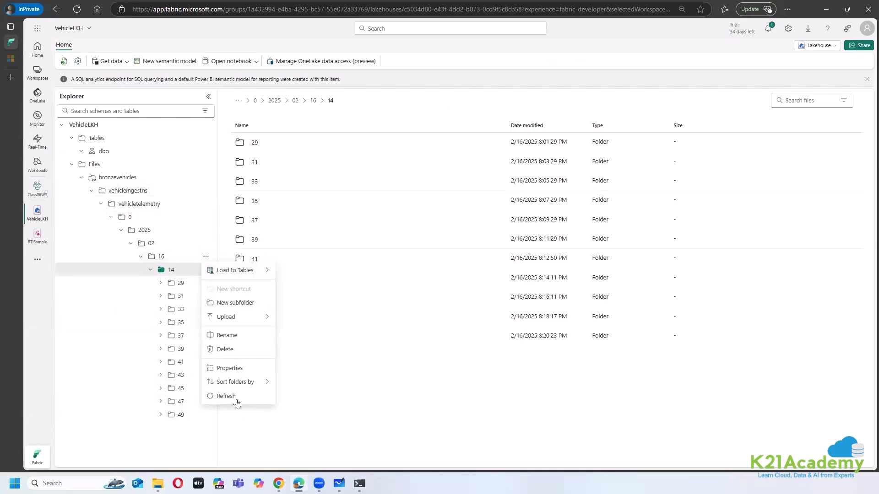
{"action": "left_click", "coordinate": [265, 402]}
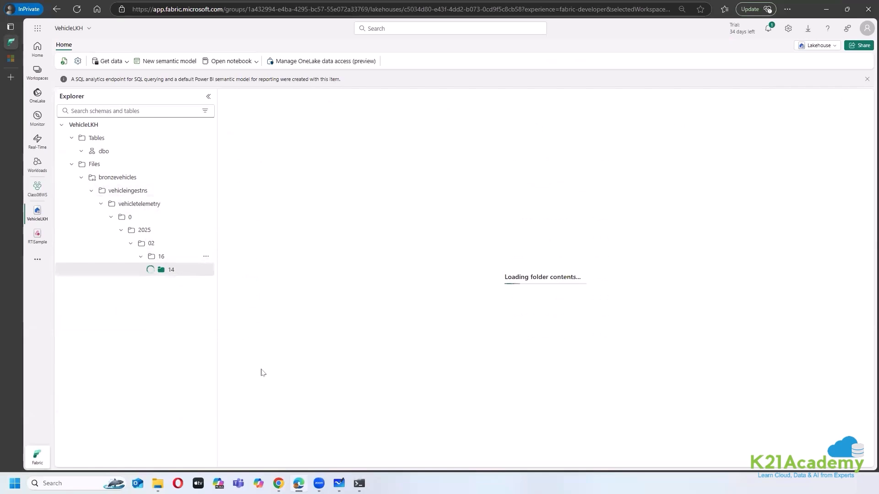
Refresh the bronzevehicles container listing in the Azure portal in Chrome and the matching folder 14 in the lakehouse in Edge
{"action": "left_click", "coordinate": [278, 484]}
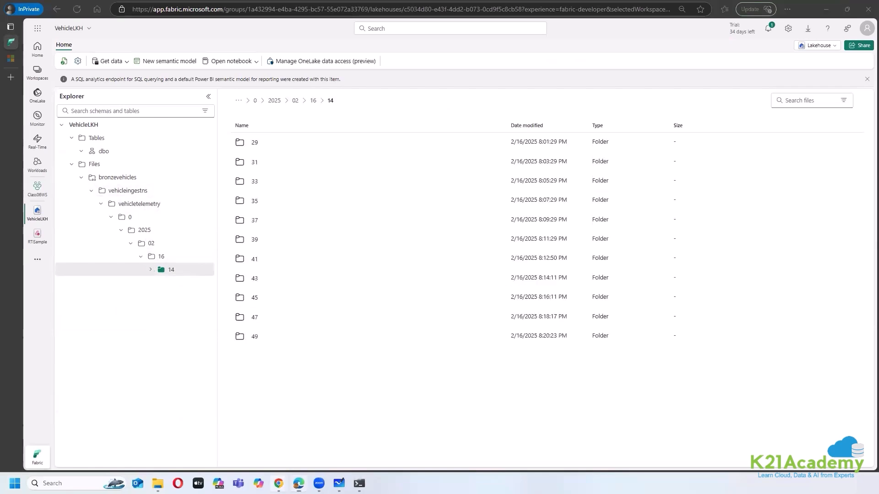
{"action": "left_click", "coordinate": [225, 411]}
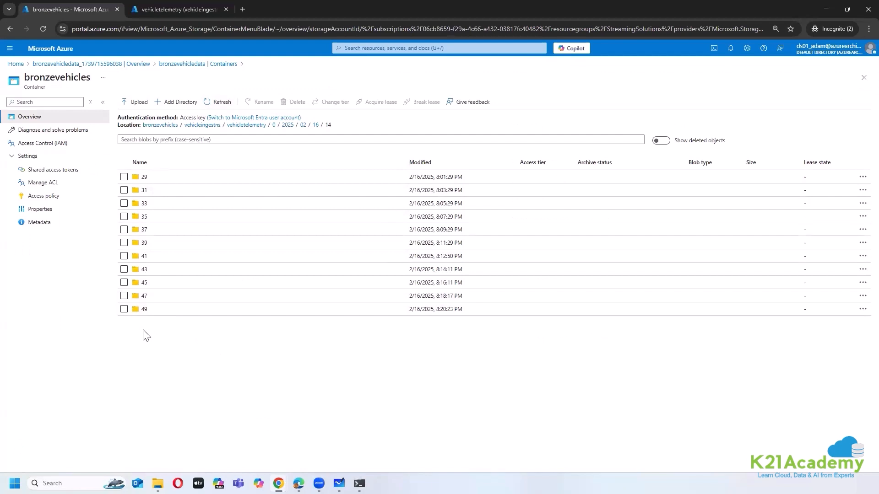
{"action": "left_click", "coordinate": [214, 102]}
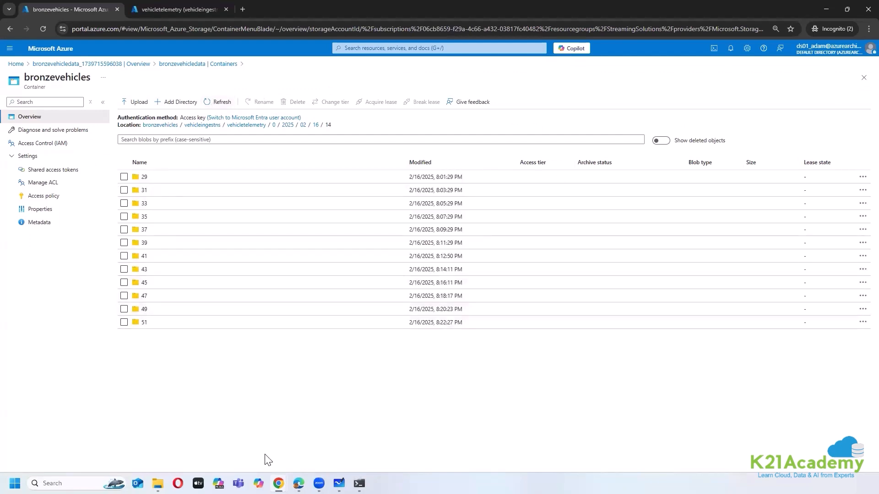
{"action": "left_click", "coordinate": [298, 482]}
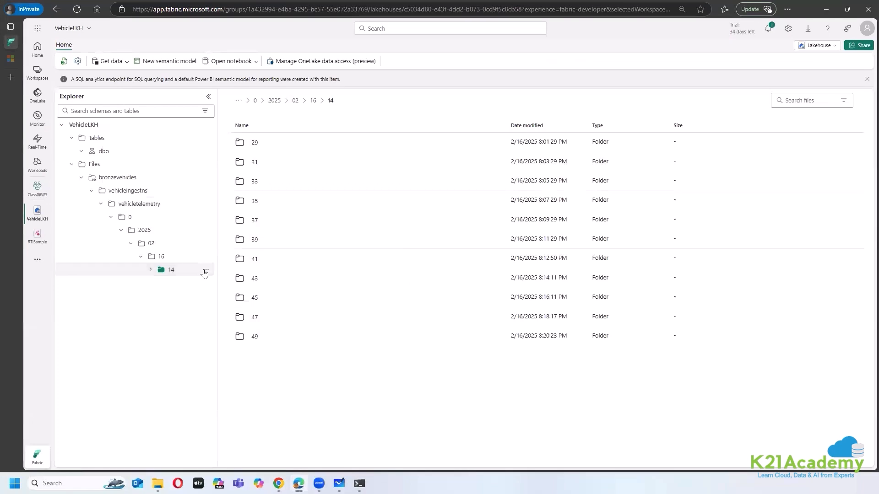
{"action": "left_click", "coordinate": [206, 270]}
{"action": "left_click", "coordinate": [226, 409]}
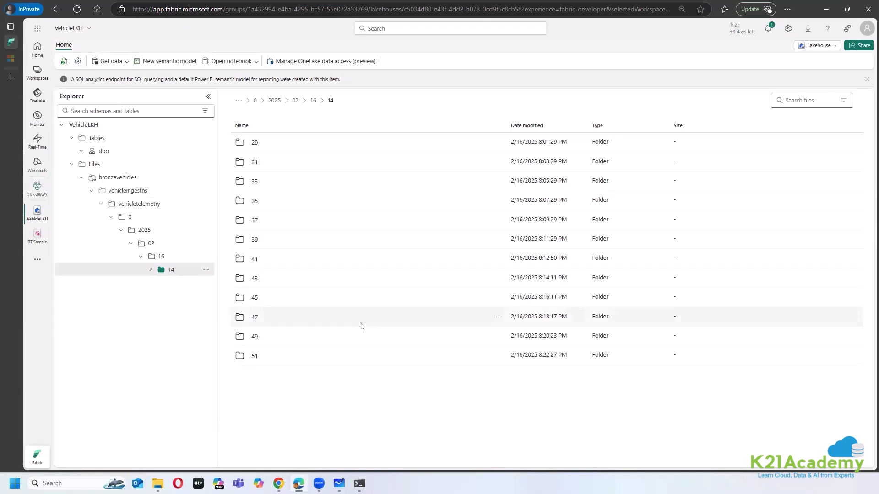
Switch to Microsoft Whiteboard, sketch an arrow leading out of the Fabric LKH delta box, and erase it
{"action": "left_click", "coordinate": [339, 484]}
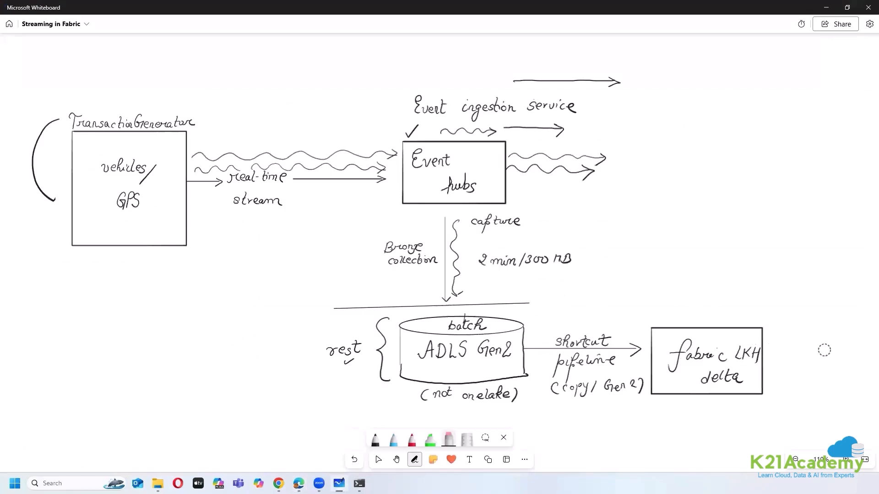
{"action": "left_click", "coordinate": [375, 439]}
{"action": "mouse_move", "coordinate": [767, 358]}
{"action": "left_mouse_down"}
{"action": "mouse_move", "coordinate": [822, 349]}
{"action": "mouse_move", "coordinate": [807, 363]}
{"action": "left_mouse_up"}
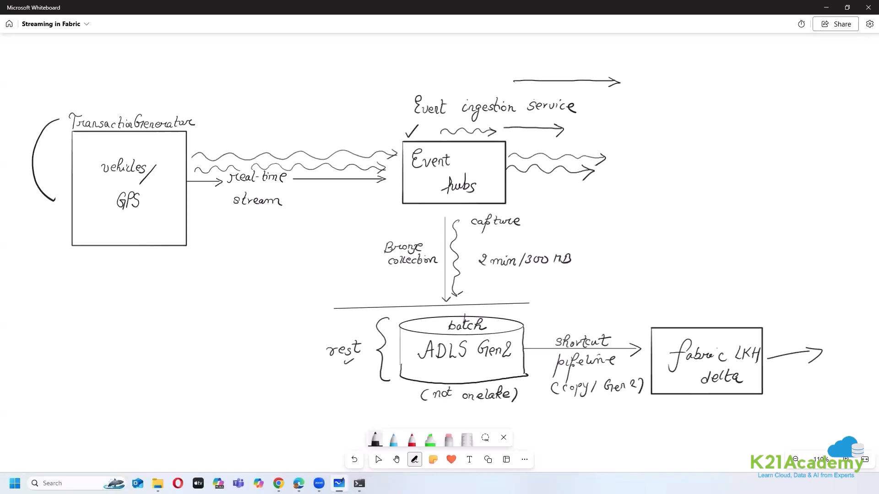
{"action": "left_click", "coordinate": [449, 440]}
{"action": "left_click_drag", "start_coordinate": [805, 366], "coordinate": [751, 374]}
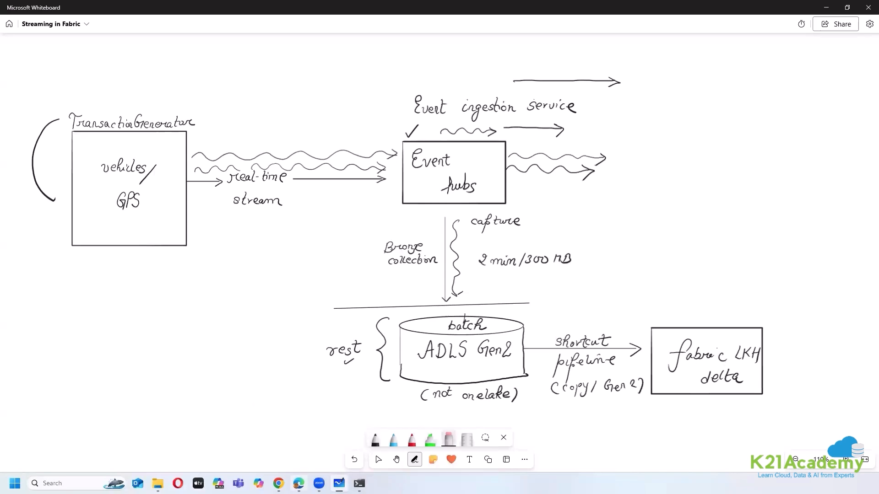
Check the event generator's console, the vehicletelemetry event hub's charts and the bronzevehicles capture folders in the Azure portal in Chrome
{"action": "left_click", "coordinate": [299, 483]}
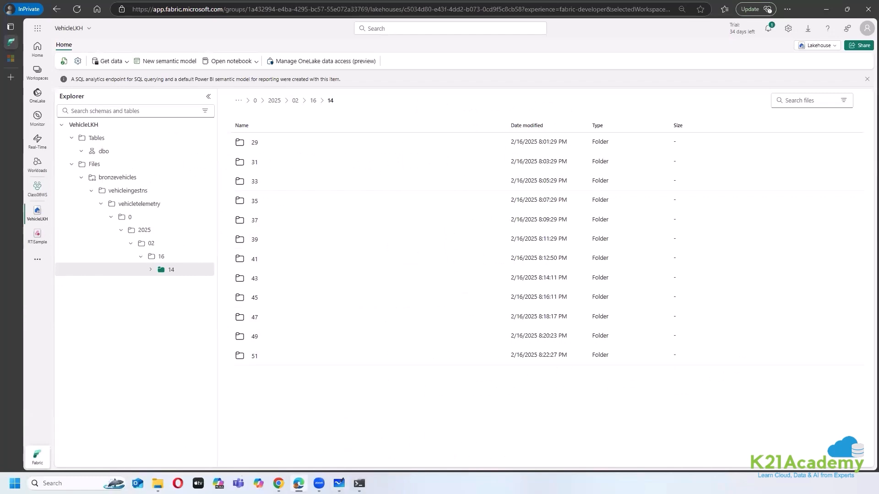
{"action": "left_click", "coordinate": [359, 483]}
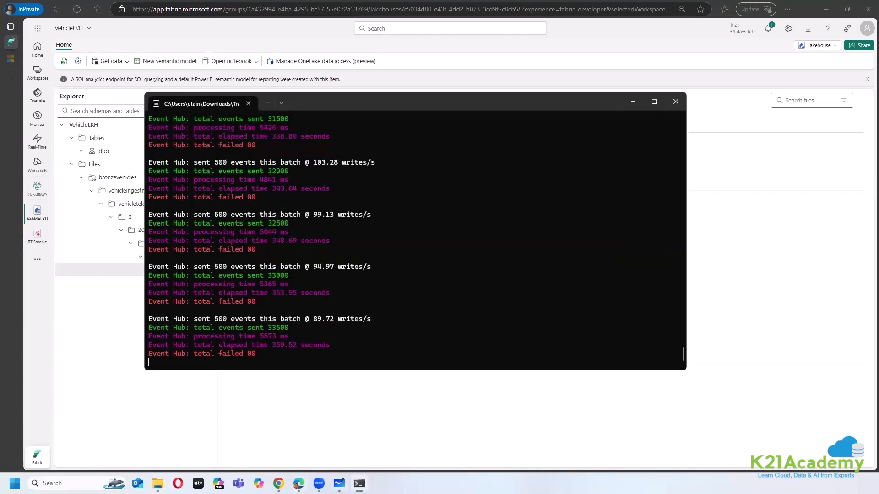
{"action": "mouse_move", "coordinate": [278, 483]}
{"action": "left_click", "coordinate": [220, 403]}
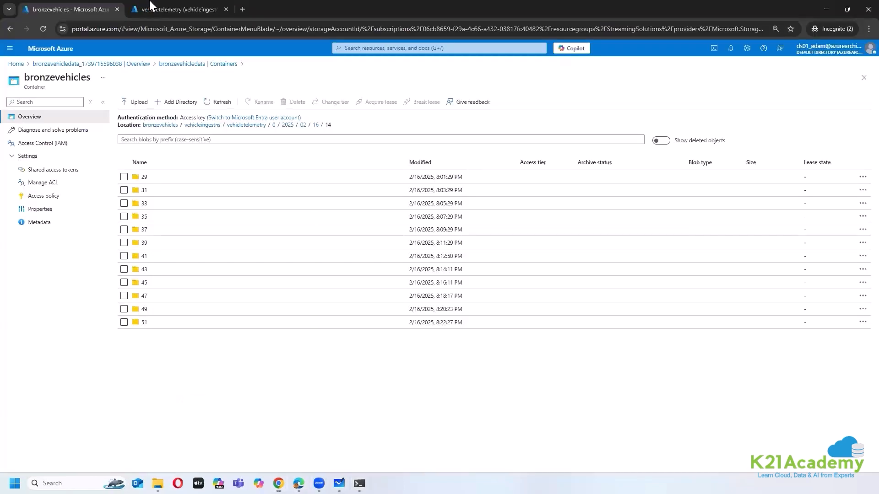
{"action": "left_click", "coordinate": [149, 7]}
{"action": "scroll", "coordinate": [314, 333], "scroll_direction": "down", "scroll_amount": 2}
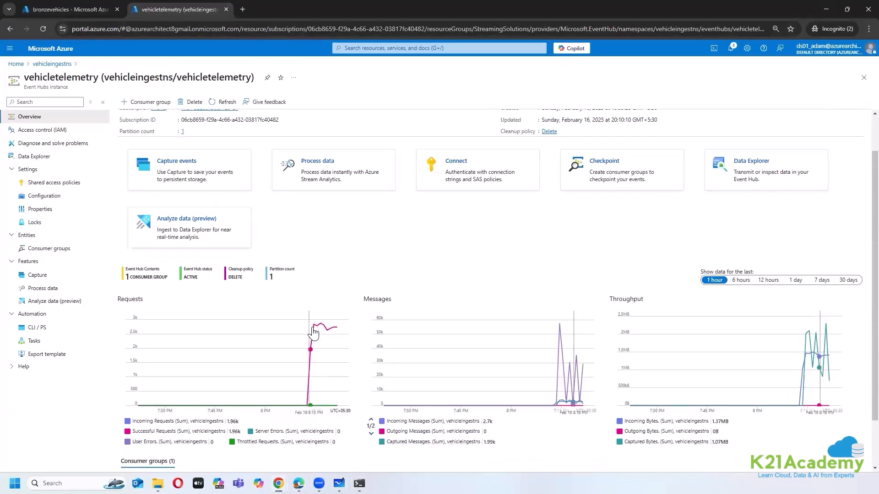
{"action": "scroll", "coordinate": [314, 334], "scroll_direction": "up", "scroll_amount": 2}
{"action": "left_click", "coordinate": [68, 9]}
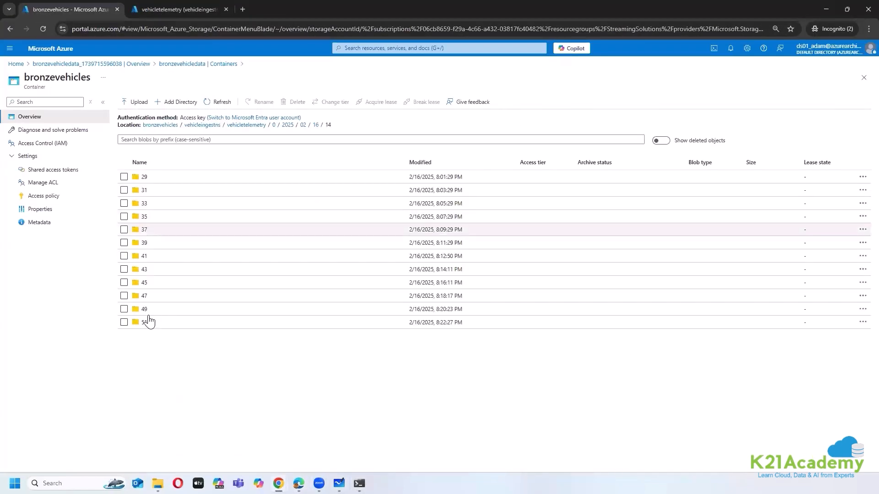
Refresh folder 14 of the bronzevehicles container, check it against the VehicleLKH lakehouse in Edge, and return to Microsoft Whiteboard
{"action": "left_click", "coordinate": [220, 103]}
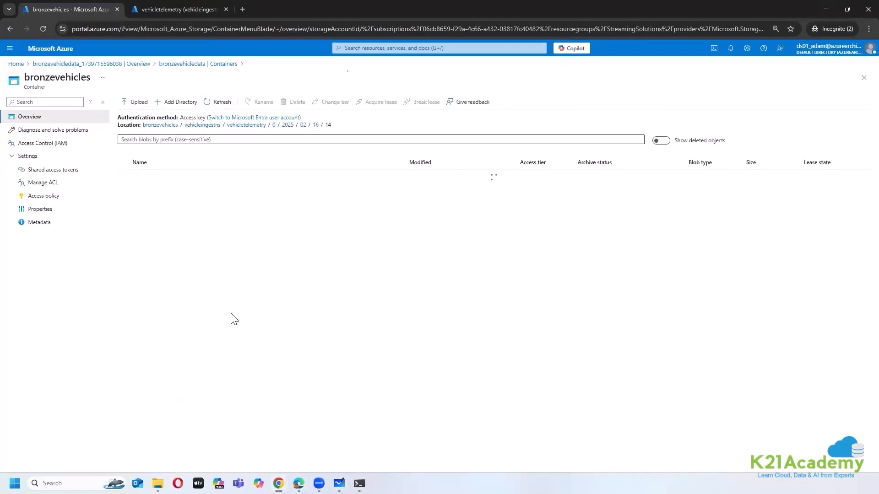
{"action": "left_click", "coordinate": [221, 103]}
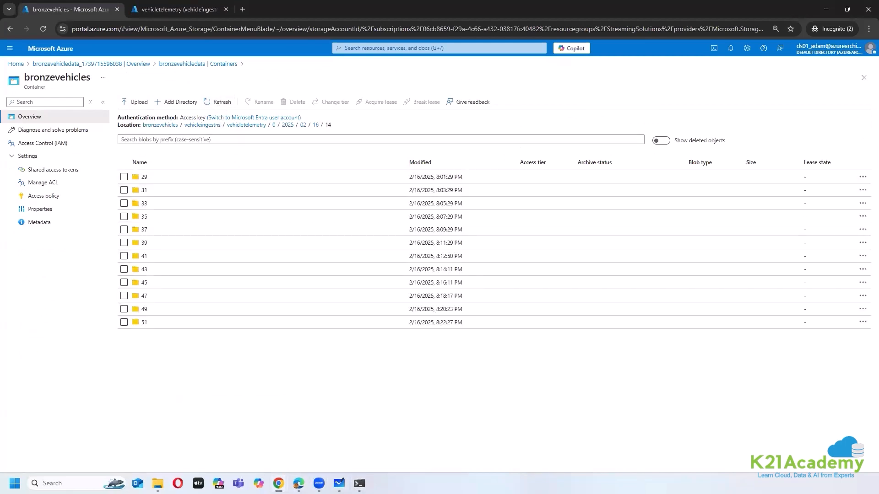
{"action": "left_click", "coordinate": [299, 483]}
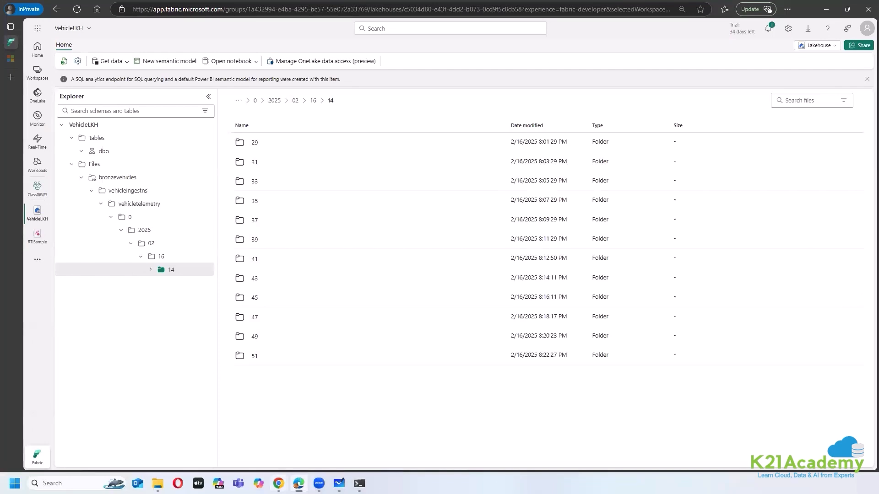
{"action": "mouse_move", "coordinate": [278, 483]}
{"action": "left_click", "coordinate": [339, 483]}
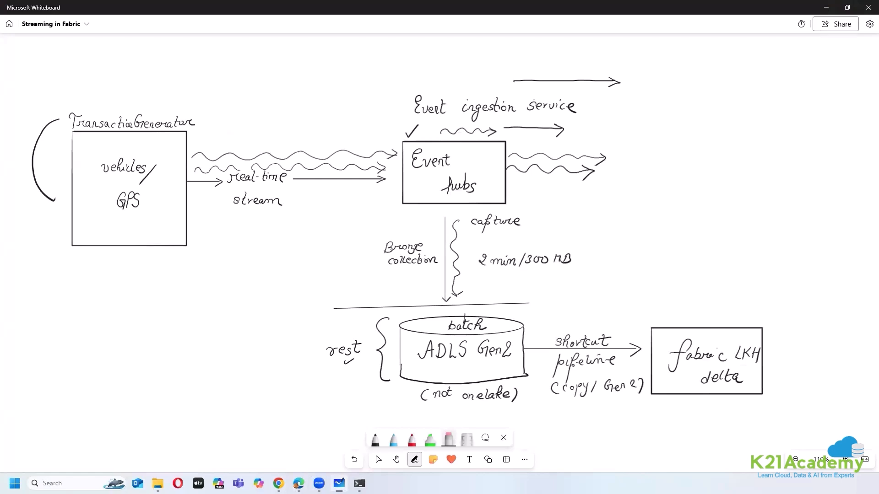
Sketch an infinity symbol beyond the Event hubs output arrows and erase it
{"action": "mouse_move", "coordinate": [485, 182]}
{"action": "left_mouse_down"}
{"action": "mouse_move", "coordinate": [476, 179]}
{"action": "mouse_move", "coordinate": [507, 176]}
{"action": "left_mouse_up"}
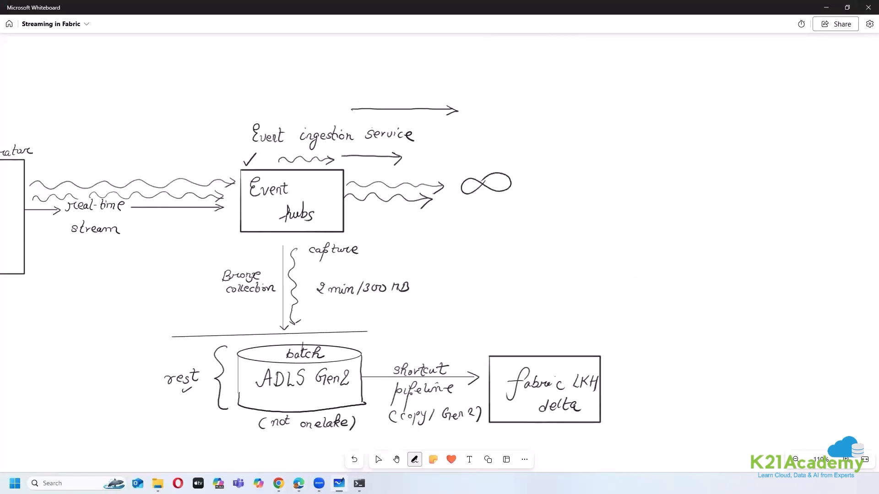
{"action": "key", "text": "space"}
{"action": "left_click_drag", "start_coordinate": [118, 334], "coordinate": [283, 330]}
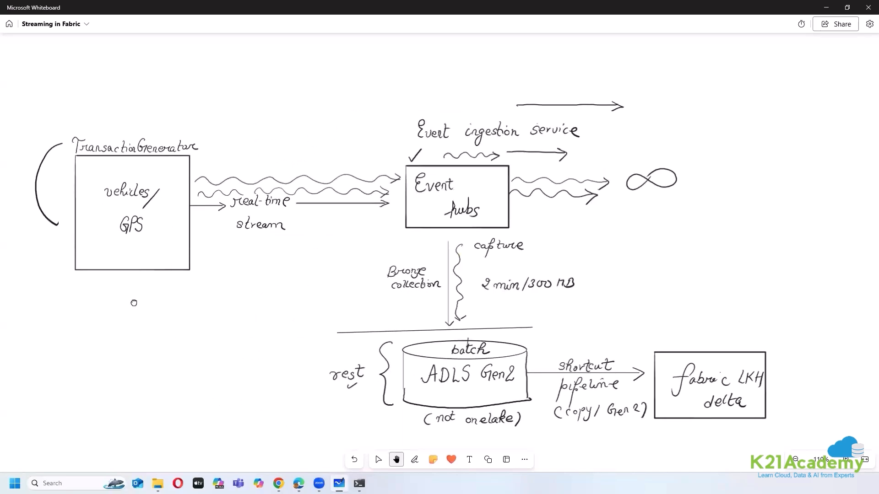
{"action": "left_click_drag", "start_coordinate": [373, 278], "coordinate": [209, 260]}
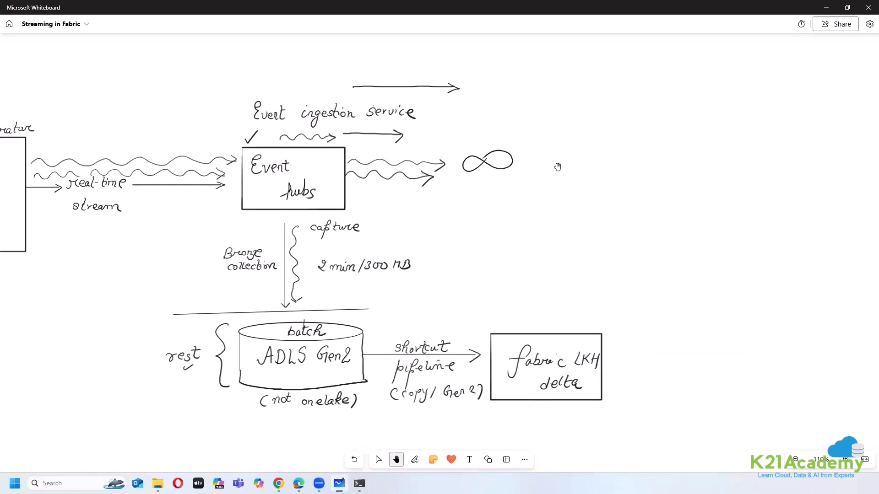
{"action": "left_click", "coordinate": [416, 462]}
{"action": "left_click", "coordinate": [449, 443]}
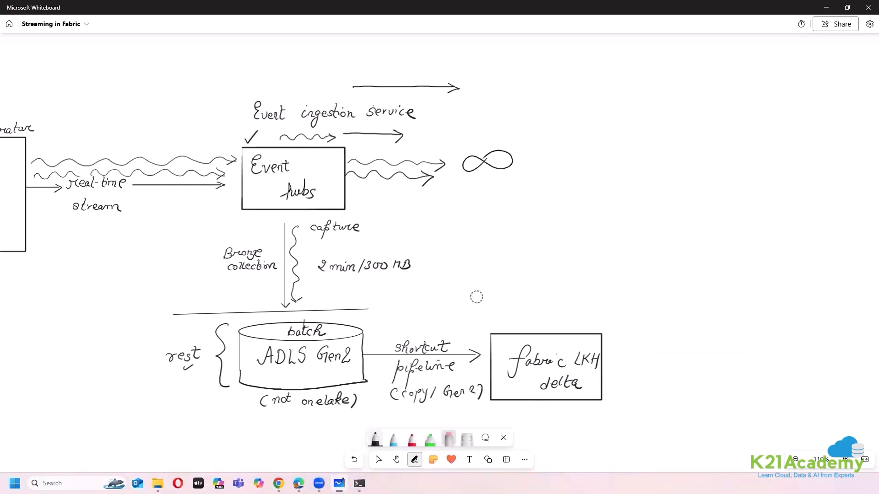
{"action": "left_click_drag", "start_coordinate": [470, 174], "coordinate": [498, 176]}
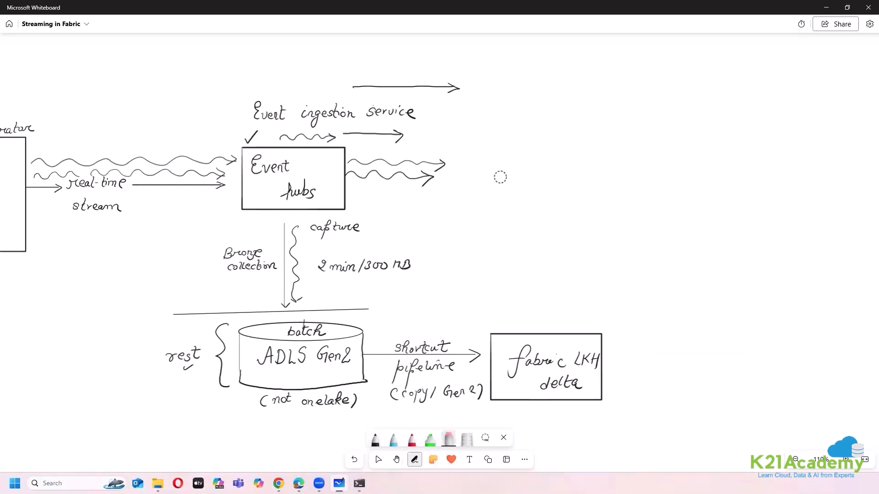
Draw a wide box labelled "fabric" at the end of the Event hubs output arrows and erase the straight arrow above "Event ingestion service"
{"action": "left_click", "coordinate": [374, 440]}
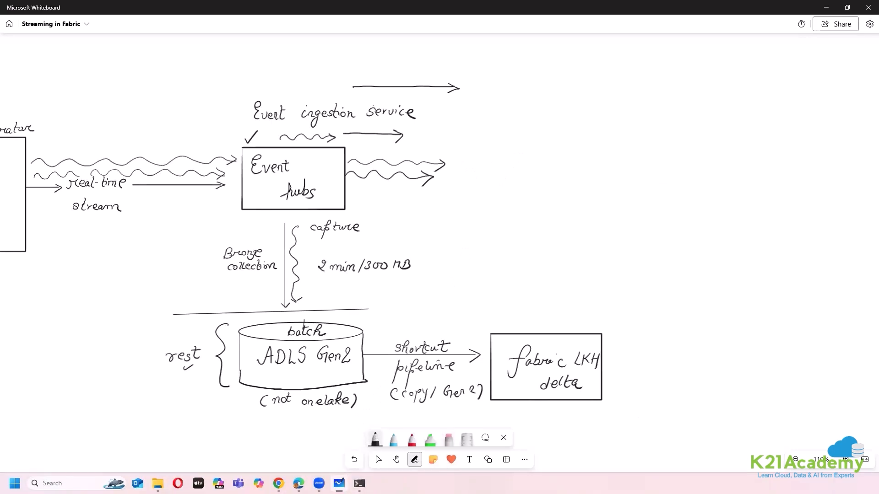
{"action": "mouse_move", "coordinate": [439, 119]}
{"action": "left_mouse_down"}
{"action": "mouse_move", "coordinate": [444, 230]}
{"action": "mouse_move", "coordinate": [791, 246]}
{"action": "mouse_move", "coordinate": [785, 108]}
{"action": "mouse_move", "coordinate": [579, 105]}
{"action": "mouse_move", "coordinate": [438, 120]}
{"action": "left_mouse_up"}
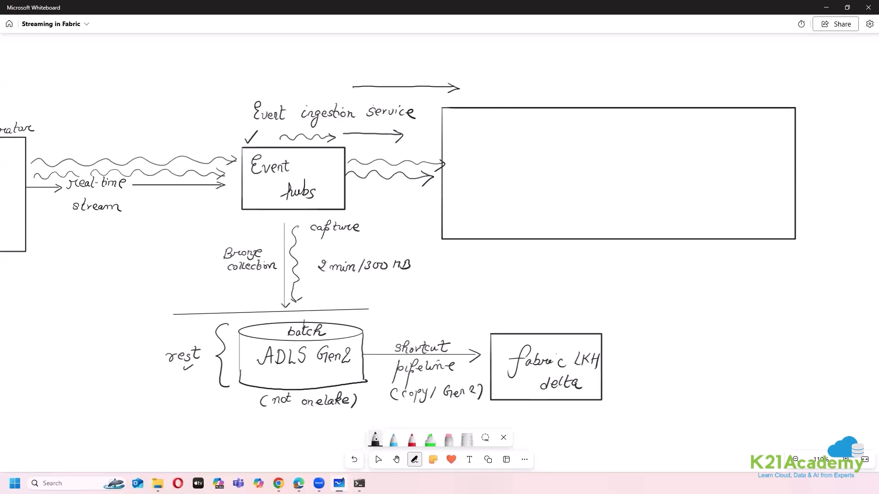
{"action": "mouse_move", "coordinate": [621, 82]}
{"action": "left_mouse_down"}
{"action": "mouse_move", "coordinate": [601, 106]}
{"action": "mouse_move", "coordinate": [619, 88]}
{"action": "mouse_move", "coordinate": [625, 96]}
{"action": "mouse_move", "coordinate": [657, 88]}
{"action": "left_mouse_up"}
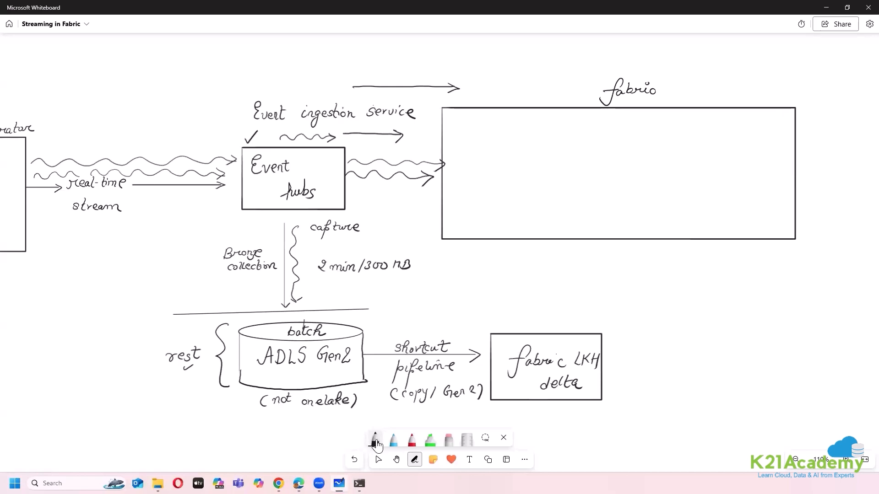
{"action": "left_click", "coordinate": [448, 440]}
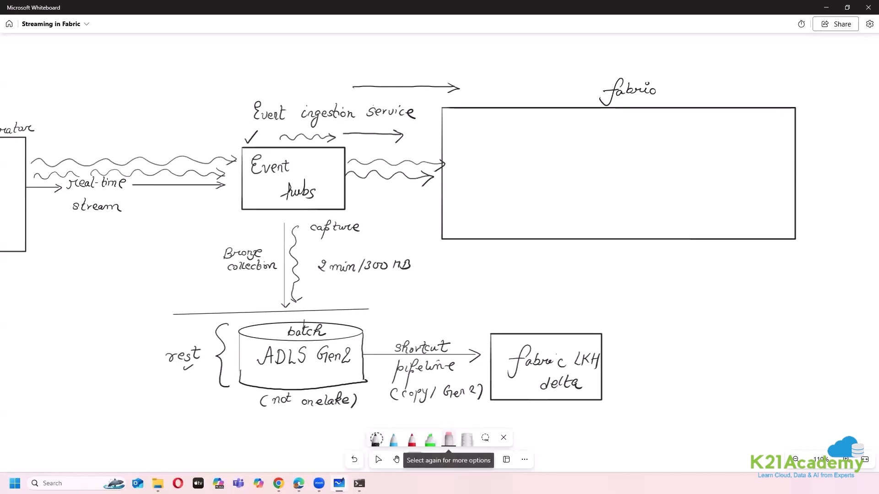
{"action": "mouse_move", "coordinate": [417, 80]}
{"action": "left_mouse_down"}
{"action": "mouse_move", "coordinate": [414, 93]}
{"action": "mouse_move", "coordinate": [456, 91]}
{"action": "left_mouse_up"}
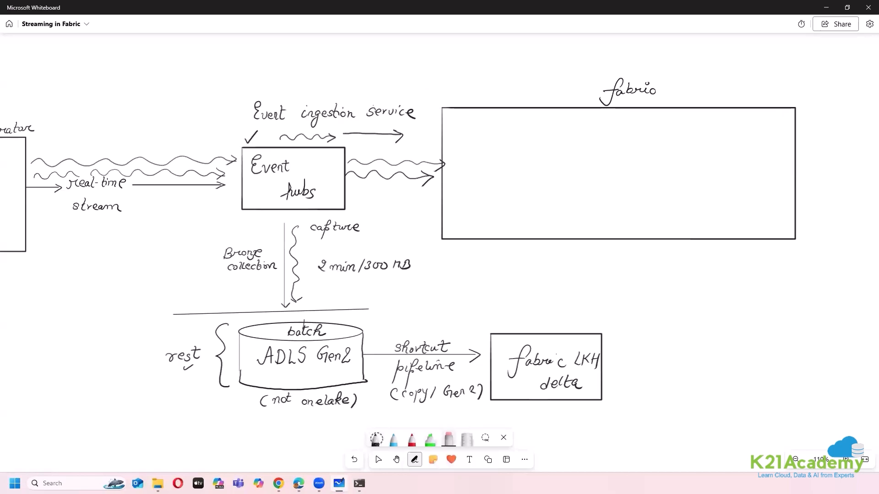
Handwrite "event stream" on two lines inside the fabric box
{"action": "left_click", "coordinate": [375, 441]}
{"action": "mouse_move", "coordinate": [503, 161]}
{"action": "left_mouse_down"}
{"action": "mouse_move", "coordinate": [496, 169]}
{"action": "mouse_move", "coordinate": [505, 169]}
{"action": "left_mouse_up"}
{"action": "left_click_drag", "start_coordinate": [506, 162], "coordinate": [512, 161]}
{"action": "left_click_drag", "start_coordinate": [514, 164], "coordinate": [522, 168]}
{"action": "left_click_drag", "start_coordinate": [523, 163], "coordinate": [532, 167]}
{"action": "left_click_drag", "start_coordinate": [503, 176], "coordinate": [551, 183]}
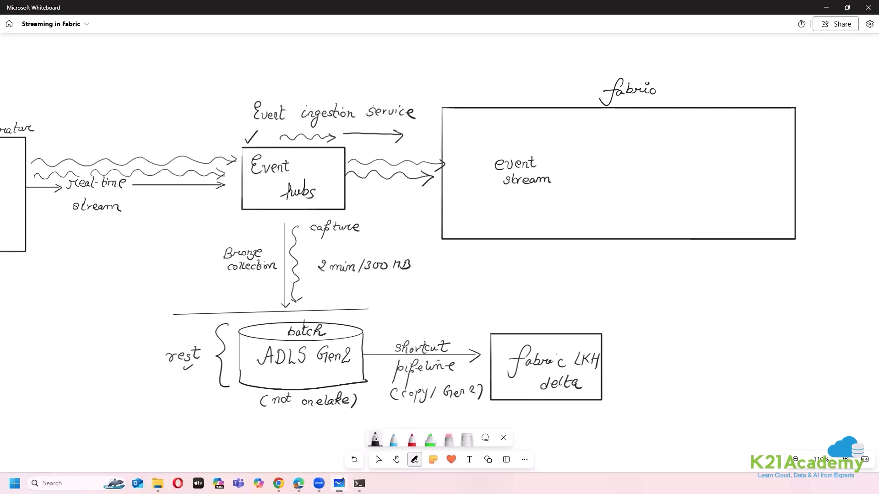
Label the stream entering Event hubs "send", the outgoing one "read", and the fabric box "consumer"
{"action": "mouse_move", "coordinate": [147, 143]}
{"action": "left_mouse_down"}
{"action": "mouse_move", "coordinate": [143, 150]}
{"action": "mouse_move", "coordinate": [166, 150]}
{"action": "mouse_move", "coordinate": [182, 134]}
{"action": "left_mouse_up"}
{"action": "mouse_move", "coordinate": [373, 148]}
{"action": "left_mouse_down"}
{"action": "mouse_move", "coordinate": [403, 153]}
{"action": "mouse_move", "coordinate": [410, 138]}
{"action": "left_mouse_up"}
{"action": "left_click_drag", "start_coordinate": [457, 122], "coordinate": [464, 123]}
{"action": "left_click_drag", "start_coordinate": [468, 120], "coordinate": [527, 125]}
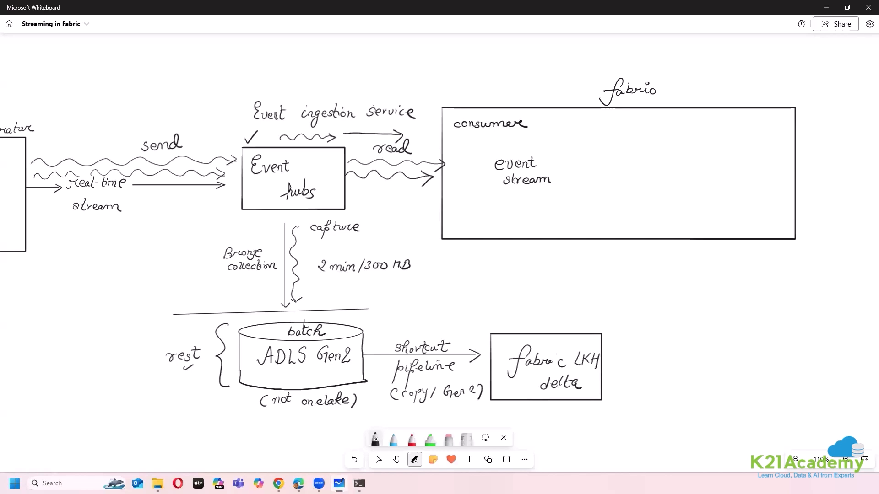
Enclose "event stream" in large parentheses, try an xn multiplier beneath them, and erase the multiplier
{"action": "mouse_move", "coordinate": [479, 151]}
{"action": "left_mouse_down"}
{"action": "mouse_move", "coordinate": [468, 184]}
{"action": "mouse_move", "coordinate": [491, 198]}
{"action": "left_mouse_up"}
{"action": "mouse_move", "coordinate": [560, 154]}
{"action": "left_mouse_down"}
{"action": "mouse_move", "coordinate": [566, 191]}
{"action": "mouse_move", "coordinate": [546, 199]}
{"action": "mouse_move", "coordinate": [570, 206]}
{"action": "left_mouse_up"}
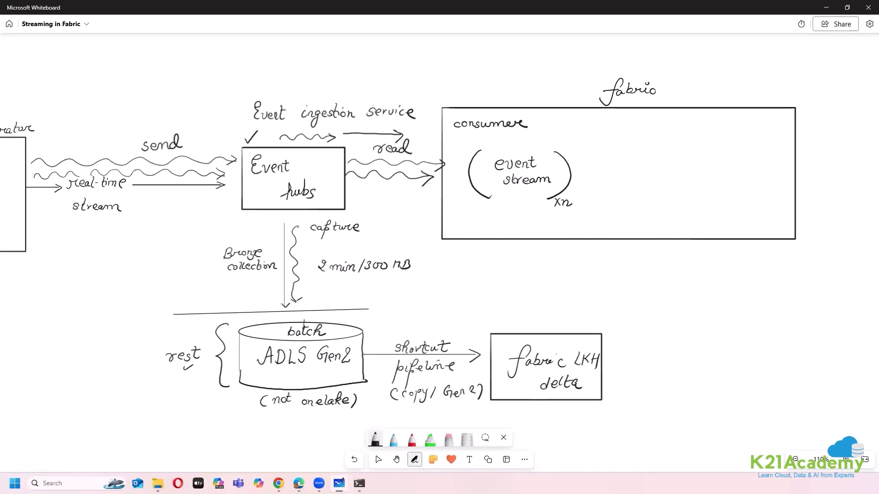
{"action": "left_click_drag", "start_coordinate": [319, 193], "coordinate": [322, 200]}
{"action": "left_click", "coordinate": [448, 439]}
{"action": "left_click_drag", "start_coordinate": [569, 202], "coordinate": [556, 203]}
Mark both Event hubs and the event stream parentheses with p1, and draw an S-shaped symbol at each
{"action": "left_click", "coordinate": [376, 439]}
{"action": "left_click_drag", "start_coordinate": [322, 207], "coordinate": [323, 189]}
{"action": "mouse_move", "coordinate": [560, 212]}
{"action": "left_mouse_down"}
{"action": "mouse_move", "coordinate": [560, 194]}
{"action": "mouse_move", "coordinate": [572, 202]}
{"action": "left_mouse_up"}
{"action": "mouse_move", "coordinate": [333, 156]}
{"action": "left_mouse_down"}
{"action": "mouse_move", "coordinate": [323, 181]}
{"action": "mouse_move", "coordinate": [329, 163]}
{"action": "left_mouse_up"}
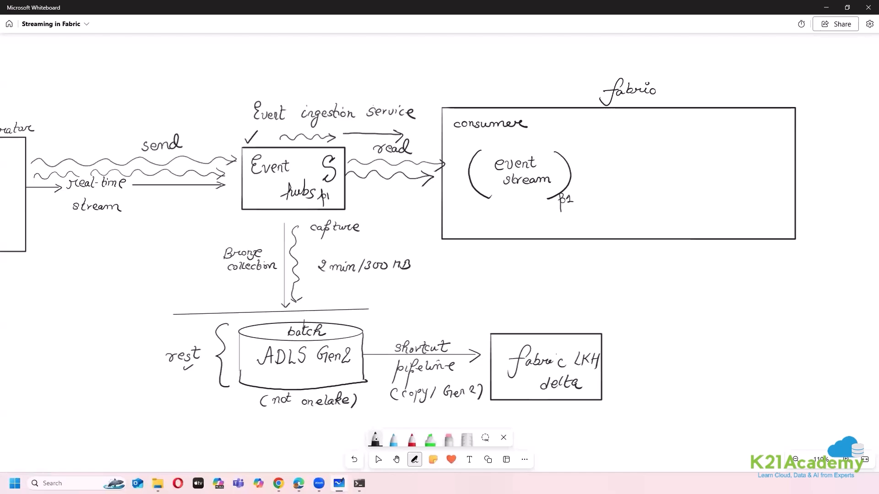
{"action": "mouse_move", "coordinate": [457, 157]}
{"action": "left_mouse_down"}
{"action": "mouse_move", "coordinate": [451, 179]}
{"action": "mouse_move", "coordinate": [446, 173]}
{"action": "left_mouse_up"}
Write x4 beside the event stream parentheses and a 4 beside the Event hubs p1, and erase both
{"action": "mouse_move", "coordinate": [582, 178]}
{"action": "left_mouse_down"}
{"action": "mouse_move", "coordinate": [576, 184]}
{"action": "mouse_move", "coordinate": [589, 187]}
{"action": "left_mouse_up"}
{"action": "left_click_drag", "start_coordinate": [335, 184], "coordinate": [334, 193]}
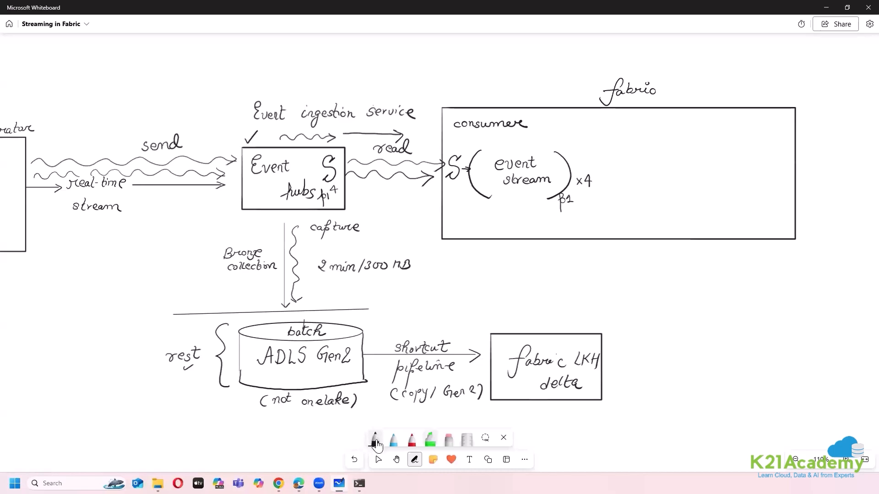
{"action": "left_click", "coordinate": [449, 439]}
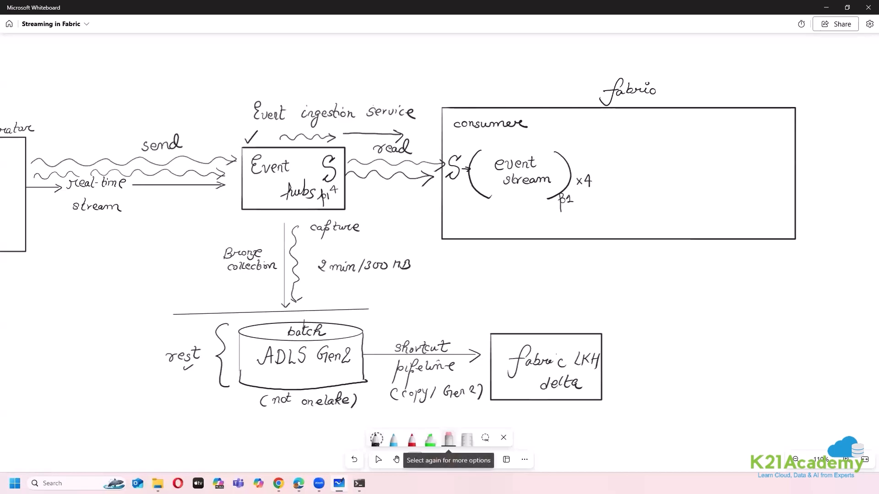
{"action": "left_click", "coordinate": [334, 189]}
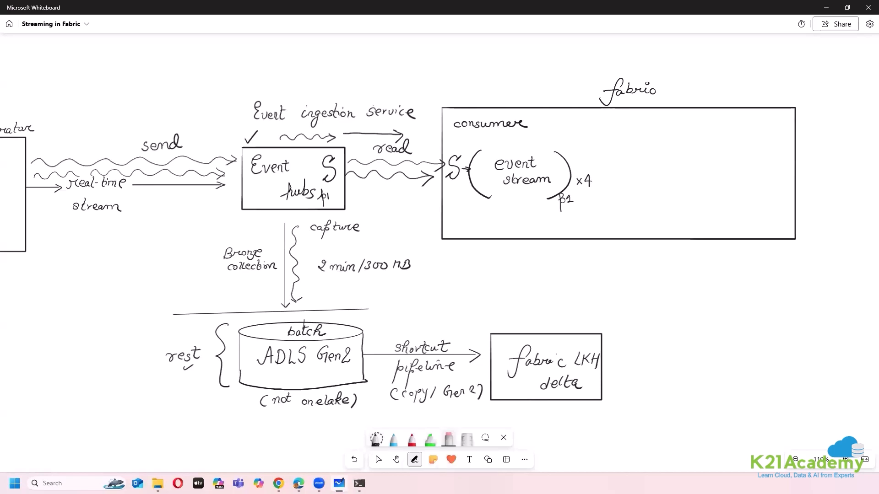
{"action": "left_click_drag", "start_coordinate": [579, 181], "coordinate": [587, 181]}
Draw an arrow from the event stream parentheses and write "n(Transformation)" at its end
{"action": "left_click", "coordinate": [376, 439]}
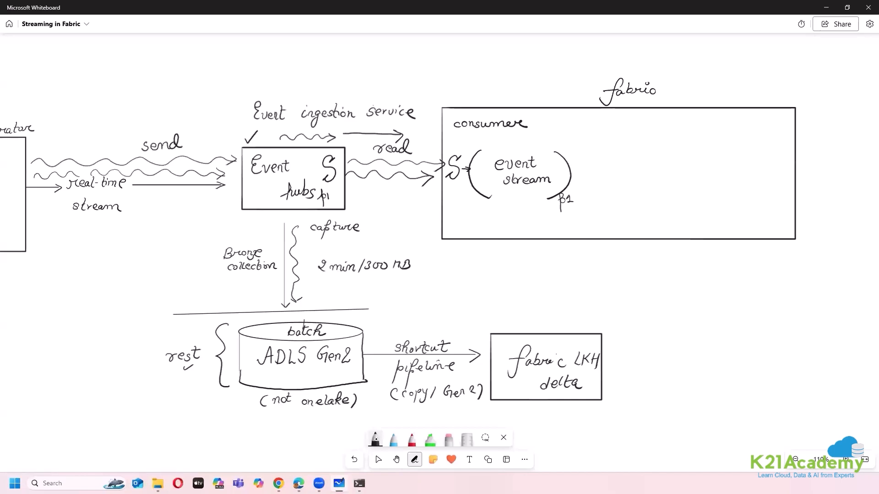
{"action": "mouse_move", "coordinate": [570, 168]}
{"action": "left_mouse_down"}
{"action": "mouse_move", "coordinate": [613, 166]}
{"action": "mouse_move", "coordinate": [620, 175]}
{"action": "mouse_move", "coordinate": [634, 160]}
{"action": "mouse_move", "coordinate": [628, 174]}
{"action": "mouse_move", "coordinate": [657, 171]}
{"action": "mouse_move", "coordinate": [662, 188]}
{"action": "left_mouse_up"}
{"action": "left_click_drag", "start_coordinate": [669, 167], "coordinate": [695, 172]}
{"action": "left_click_drag", "start_coordinate": [699, 167], "coordinate": [702, 172]}
{"action": "left_click_drag", "start_coordinate": [705, 159], "coordinate": [708, 166]}
{"action": "left_click_drag", "start_coordinate": [707, 169], "coordinate": [729, 171]}
{"action": "left_click_drag", "start_coordinate": [730, 159], "coordinate": [731, 173]}
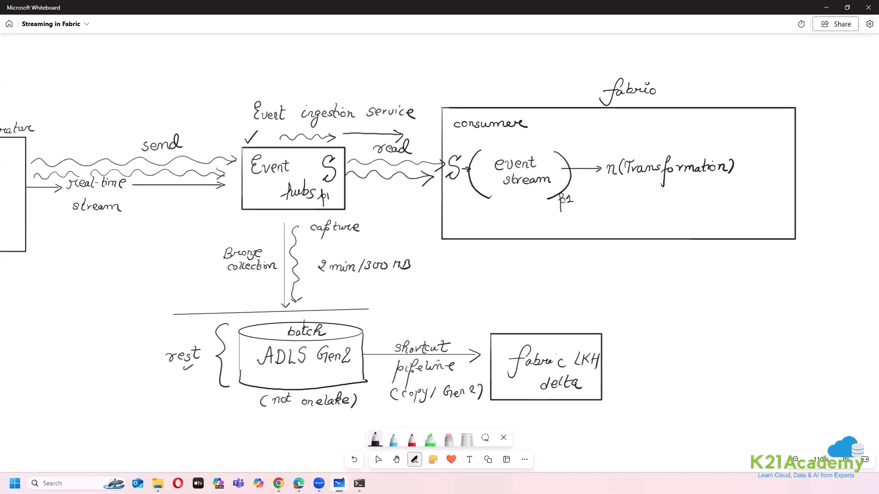
Draw a curly brace under "n(Transformation)" and an outgoing arrow after it
{"action": "mouse_move", "coordinate": [608, 183]}
{"action": "left_mouse_down"}
{"action": "mouse_move", "coordinate": [637, 195]}
{"action": "mouse_move", "coordinate": [712, 194]}
{"action": "mouse_move", "coordinate": [740, 182]}
{"action": "left_mouse_up"}
{"action": "left_click_drag", "start_coordinate": [733, 167], "coordinate": [748, 166]}
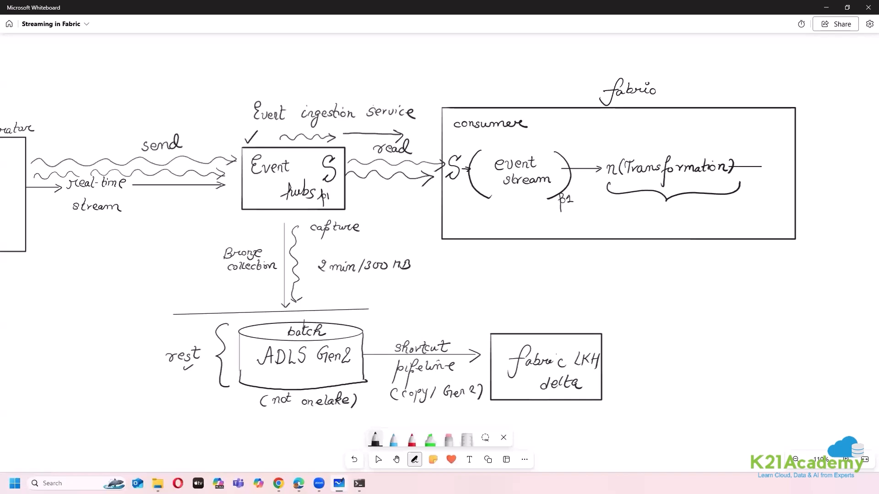
{"action": "left_click_drag", "start_coordinate": [762, 167], "coordinate": [758, 171]}
Draw a diagonal arrow from the transformation output to the edge of the fabric box and label it "PBI dash board"
{"action": "mouse_move", "coordinate": [763, 166]}
{"action": "left_mouse_down"}
{"action": "mouse_move", "coordinate": [792, 121]}
{"action": "mouse_move", "coordinate": [809, 123]}
{"action": "left_mouse_up"}
{"action": "left_click_drag", "start_coordinate": [812, 118], "coordinate": [819, 129]}
{"action": "mouse_move", "coordinate": [823, 120]}
{"action": "left_mouse_down"}
{"action": "mouse_move", "coordinate": [824, 129]}
{"action": "mouse_move", "coordinate": [843, 118]}
{"action": "mouse_move", "coordinate": [851, 128]}
{"action": "left_mouse_up"}
{"action": "mouse_move", "coordinate": [860, 115]}
{"action": "left_mouse_down"}
{"action": "mouse_move", "coordinate": [867, 133]}
{"action": "mouse_move", "coordinate": [837, 147]}
{"action": "mouse_move", "coordinate": [861, 144]}
{"action": "left_mouse_up"}
{"action": "left_click_drag", "start_coordinate": [866, 144], "coordinate": [870, 151]}
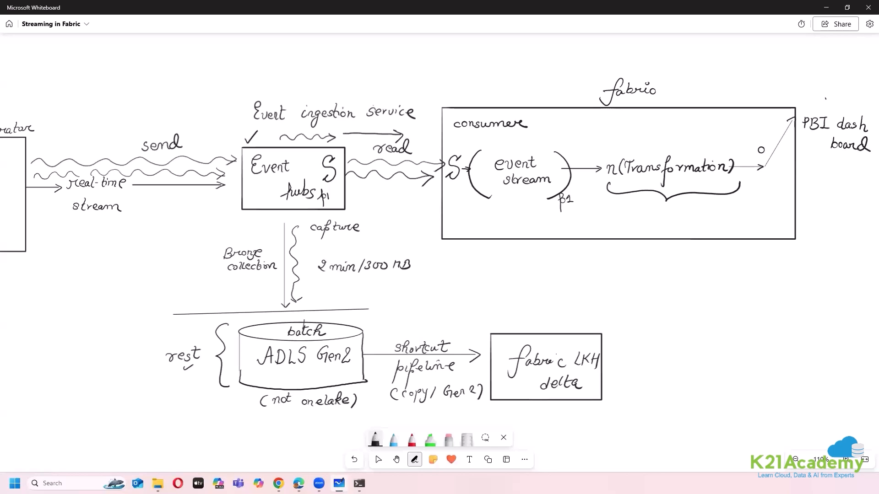
Add a question mark above "PBI dash board", and erase it along with "PBI", the small circle and the diagonal arrow
{"action": "left_click_drag", "start_coordinate": [825, 96], "coordinate": [829, 102]}
{"action": "left_click", "coordinate": [829, 104]}
{"action": "left_click", "coordinate": [449, 440]}
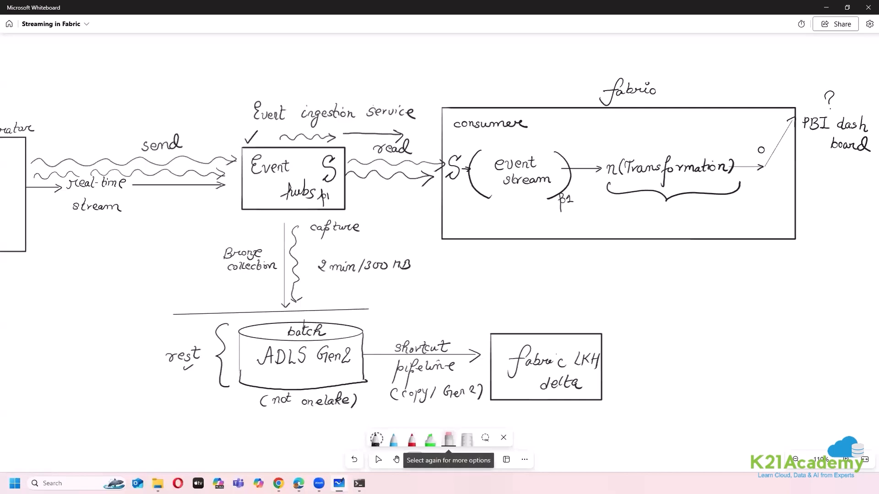
{"action": "left_click", "coordinate": [761, 149]}
{"action": "left_click", "coordinate": [829, 97]}
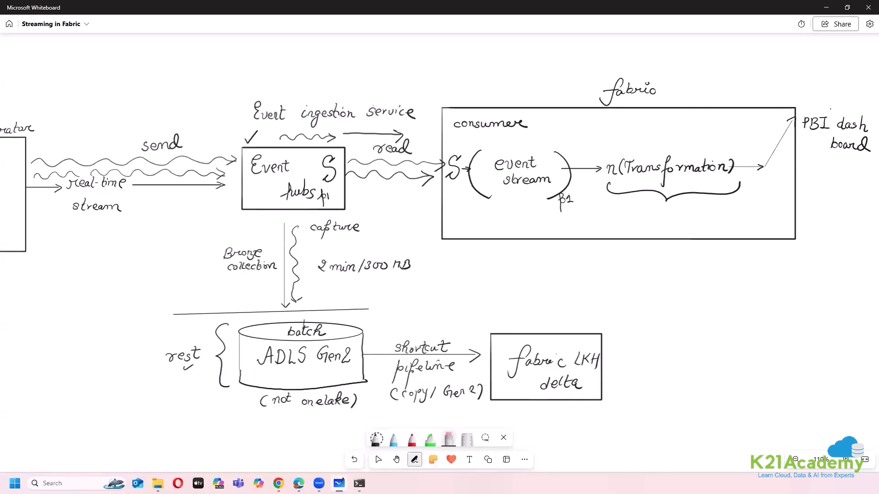
{"action": "left_click_drag", "start_coordinate": [805, 123], "coordinate": [827, 123]}
{"action": "left_click", "coordinate": [779, 142]}
{"action": "left_click", "coordinate": [790, 120]}
Draw a circle above the transformation output and two arrows branching from it, one to "dash board" and one diagonally downward out of the box
{"action": "left_click", "coordinate": [376, 440]}
{"action": "left_click_drag", "start_coordinate": [758, 152], "coordinate": [762, 148]}
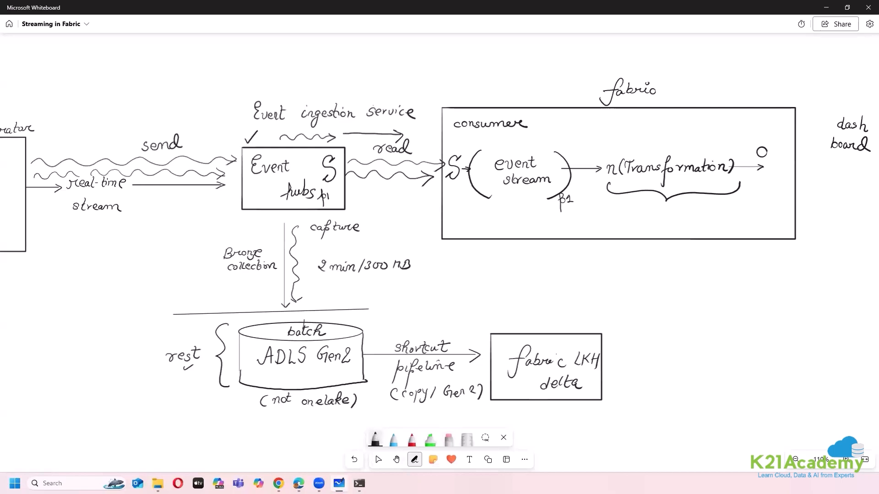
{"action": "left_click_drag", "start_coordinate": [763, 168], "coordinate": [828, 122]}
{"action": "mouse_move", "coordinate": [763, 169]}
{"action": "left_mouse_down"}
{"action": "mouse_move", "coordinate": [824, 230]}
{"action": "mouse_move", "coordinate": [814, 236]}
{"action": "left_mouse_up"}
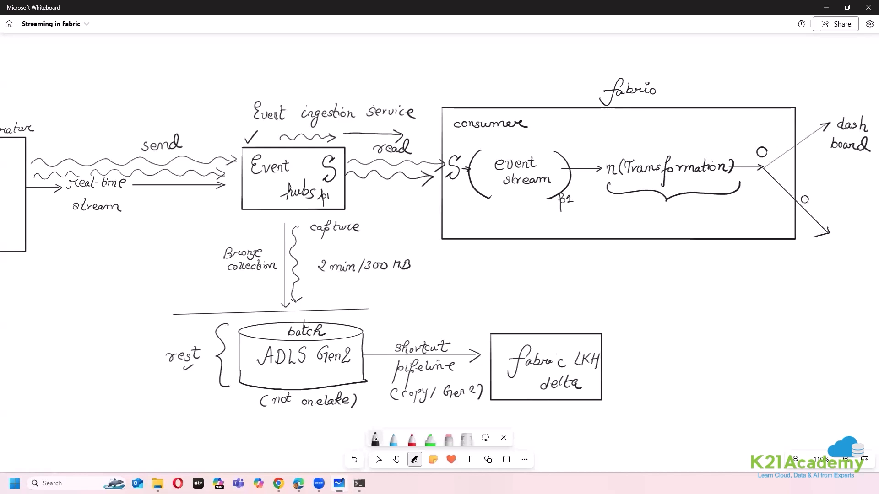
Draw a pentagon at the end of the lower output arrow from the consumer box and label it "eventhouse"
{"action": "left_click", "coordinate": [378, 459]}
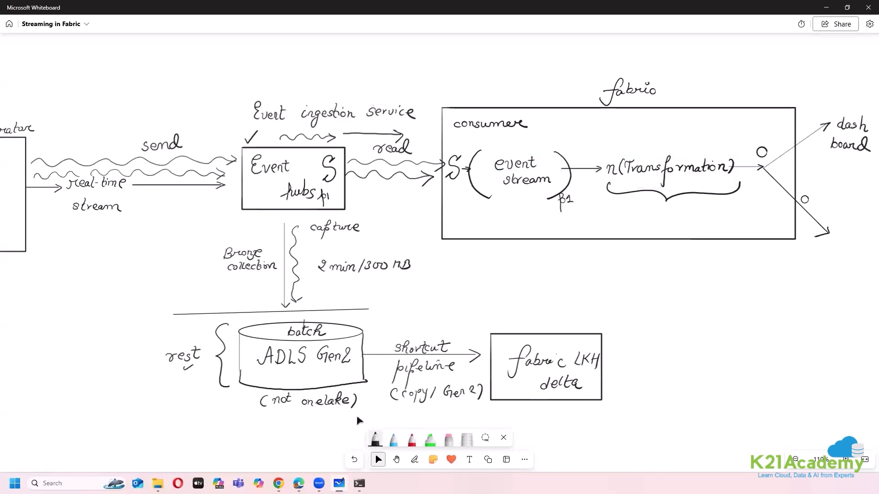
{"action": "left_click", "coordinate": [397, 460]}
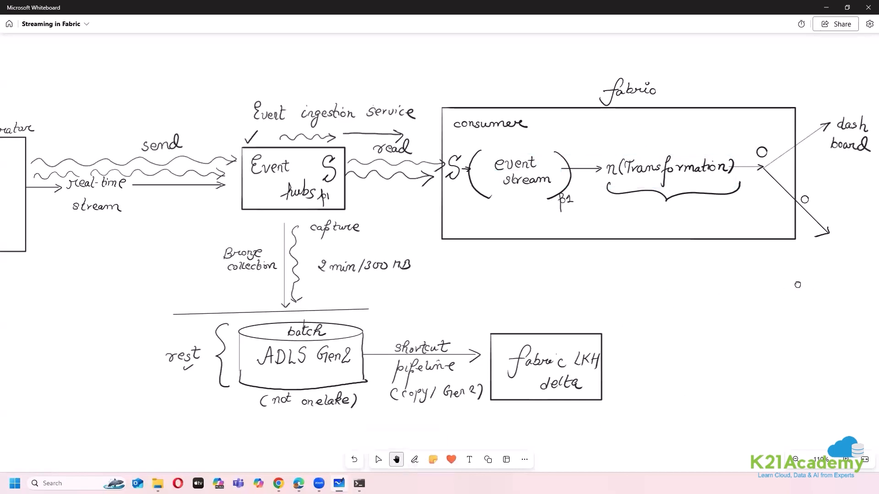
{"action": "left_click_drag", "start_coordinate": [804, 280], "coordinate": [569, 252]}
{"action": "key", "text": "alt+w"}
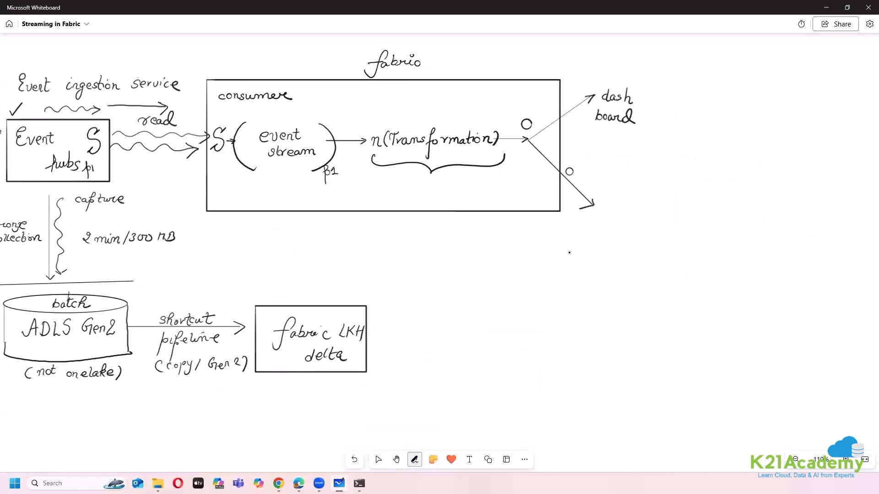
{"action": "mouse_move", "coordinate": [631, 169]}
{"action": "left_mouse_down"}
{"action": "mouse_move", "coordinate": [603, 206]}
{"action": "mouse_move", "coordinate": [613, 246]}
{"action": "mouse_move", "coordinate": [679, 242]}
{"action": "mouse_move", "coordinate": [673, 200]}
{"action": "mouse_move", "coordinate": [630, 169]}
{"action": "mouse_move", "coordinate": [619, 199]}
{"action": "mouse_move", "coordinate": [636, 199]}
{"action": "left_mouse_up"}
{"action": "mouse_move", "coordinate": [640, 188]}
{"action": "left_mouse_down"}
{"action": "mouse_move", "coordinate": [641, 199]}
{"action": "mouse_move", "coordinate": [644, 192]}
{"action": "left_mouse_up"}
{"action": "left_click_drag", "start_coordinate": [648, 186], "coordinate": [653, 195]}
Draw an arrow out of the eventhouse pentagon and write "Kusto Query Lang. database" at its end
{"action": "mouse_move", "coordinate": [656, 195]}
{"action": "left_mouse_down"}
{"action": "mouse_move", "coordinate": [674, 196]}
{"action": "mouse_move", "coordinate": [696, 222]}
{"action": "mouse_move", "coordinate": [727, 221]}
{"action": "left_mouse_up"}
{"action": "left_click_drag", "start_coordinate": [723, 214], "coordinate": [762, 219]}
{"action": "left_click_drag", "start_coordinate": [764, 216], "coordinate": [791, 221]}
{"action": "left_click_drag", "start_coordinate": [712, 233], "coordinate": [716, 244]}
{"action": "mouse_move", "coordinate": [722, 239]}
{"action": "left_mouse_down"}
{"action": "mouse_move", "coordinate": [734, 255]}
{"action": "mouse_move", "coordinate": [761, 239]}
{"action": "left_mouse_up"}
{"action": "left_click", "coordinate": [743, 242]}
{"action": "left_click_drag", "start_coordinate": [769, 234], "coordinate": [775, 240]}
{"action": "left_click_drag", "start_coordinate": [771, 234], "coordinate": [801, 237]}
{"action": "left_click_drag", "start_coordinate": [802, 233], "coordinate": [822, 234]}
Draw a connector from the database text to a small box labelled "Tables", with an arrow leading to a large empty box
{"action": "mouse_move", "coordinate": [762, 249]}
{"action": "left_mouse_down"}
{"action": "mouse_move", "coordinate": [763, 278]}
{"action": "mouse_move", "coordinate": [793, 280]}
{"action": "mouse_move", "coordinate": [795, 298]}
{"action": "mouse_move", "coordinate": [839, 304]}
{"action": "mouse_move", "coordinate": [809, 267]}
{"action": "mouse_move", "coordinate": [796, 266]}
{"action": "mouse_move", "coordinate": [858, 282]}
{"action": "mouse_move", "coordinate": [852, 286]}
{"action": "left_mouse_up"}
{"action": "left_click", "coordinate": [396, 460]}
{"action": "left_click_drag", "start_coordinate": [647, 349], "coordinate": [462, 333]}
{"action": "left_click", "coordinate": [415, 459]}
{"action": "mouse_move", "coordinate": [680, 219]}
{"action": "left_mouse_down"}
{"action": "mouse_move", "coordinate": [688, 244]}
{"action": "mouse_move", "coordinate": [801, 317]}
{"action": "mouse_move", "coordinate": [761, 212]}
{"action": "mouse_move", "coordinate": [673, 218]}
{"action": "left_mouse_up"}
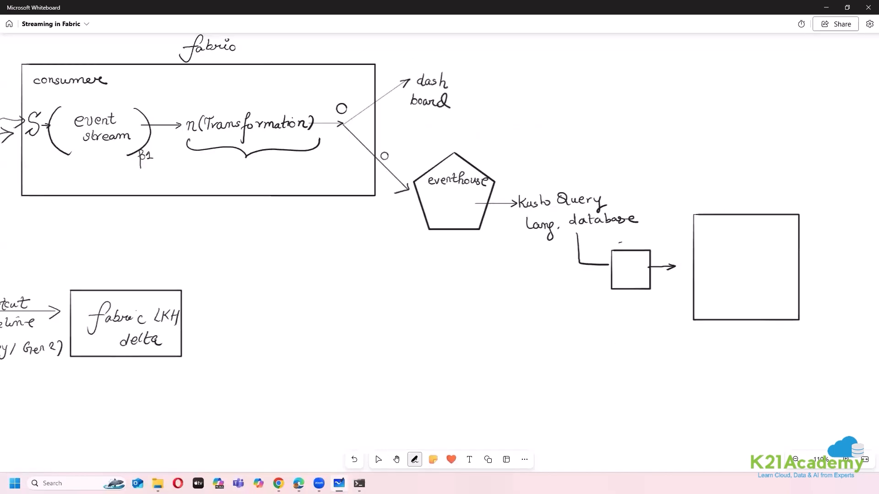
{"action": "left_click_drag", "start_coordinate": [623, 243], "coordinate": [622, 249]}
{"action": "left_click_drag", "start_coordinate": [626, 245], "coordinate": [649, 251]}
Write "reports (auto-refresh)" above the large box
{"action": "mouse_move", "coordinate": [723, 208]}
{"action": "left_mouse_down"}
{"action": "mouse_move", "coordinate": [732, 204]}
{"action": "mouse_move", "coordinate": [742, 225]}
{"action": "mouse_move", "coordinate": [748, 211]}
{"action": "left_mouse_up"}
{"action": "left_click_drag", "start_coordinate": [751, 207], "coordinate": [759, 205]}
{"action": "left_click_drag", "start_coordinate": [762, 198], "coordinate": [764, 212]}
{"action": "mouse_move", "coordinate": [760, 202]}
{"action": "left_mouse_down"}
{"action": "mouse_move", "coordinate": [776, 212]}
{"action": "mouse_move", "coordinate": [806, 203]}
{"action": "left_mouse_up"}
{"action": "left_click_drag", "start_coordinate": [806, 205], "coordinate": [820, 204]}
{"action": "left_click_drag", "start_coordinate": [818, 207], "coordinate": [828, 203]}
{"action": "mouse_move", "coordinate": [832, 193]}
{"action": "left_mouse_down"}
{"action": "mouse_move", "coordinate": [828, 221]}
{"action": "mouse_move", "coordinate": [835, 204]}
{"action": "left_mouse_up"}
{"action": "left_click_drag", "start_coordinate": [832, 203], "coordinate": [844, 201]}
{"action": "left_click_drag", "start_coordinate": [845, 204], "coordinate": [850, 206]}
{"action": "left_click_drag", "start_coordinate": [856, 194], "coordinate": [868, 217]}
Write "continuous." above the "(auto-refresh)" text
{"action": "left_click_drag", "start_coordinate": [796, 177], "coordinate": [792, 182]}
{"action": "left_click_drag", "start_coordinate": [797, 179], "coordinate": [808, 182]}
{"action": "left_click_drag", "start_coordinate": [811, 170], "coordinate": [815, 177]}
{"action": "left_click_drag", "start_coordinate": [814, 178], "coordinate": [816, 182]}
{"action": "left_click_drag", "start_coordinate": [815, 174], "coordinate": [834, 180]}
{"action": "left_click_drag", "start_coordinate": [839, 178], "coordinate": [845, 184]}
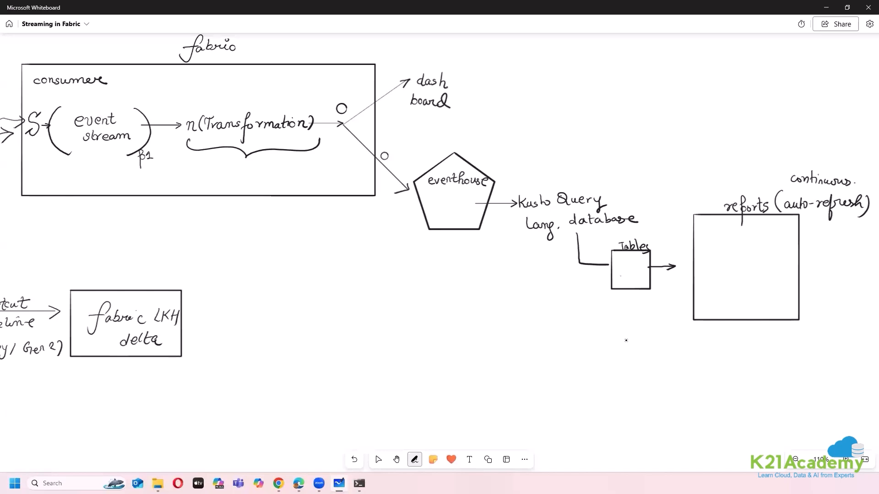
Write "+ QS" beneath the Tables box
{"action": "left_click_drag", "start_coordinate": [625, 298], "coordinate": [632, 315]}
{"action": "left_click_drag", "start_coordinate": [643, 299], "coordinate": [633, 312]}
{"action": "mouse_move", "coordinate": [606, 297]}
{"action": "left_mouse_down"}
{"action": "mouse_move", "coordinate": [615, 296]}
{"action": "mouse_move", "coordinate": [610, 305]}
{"action": "left_mouse_up"}
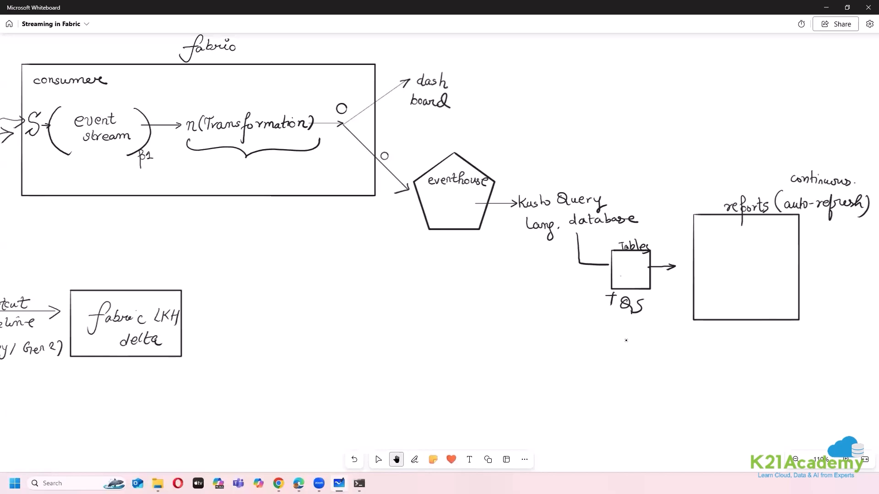
Review the streaming diagram from the transaction generator and event hub through the eventhouse to the reports box
{"action": "left_click_drag", "start_coordinate": [412, 329], "coordinate": [452, 356]}
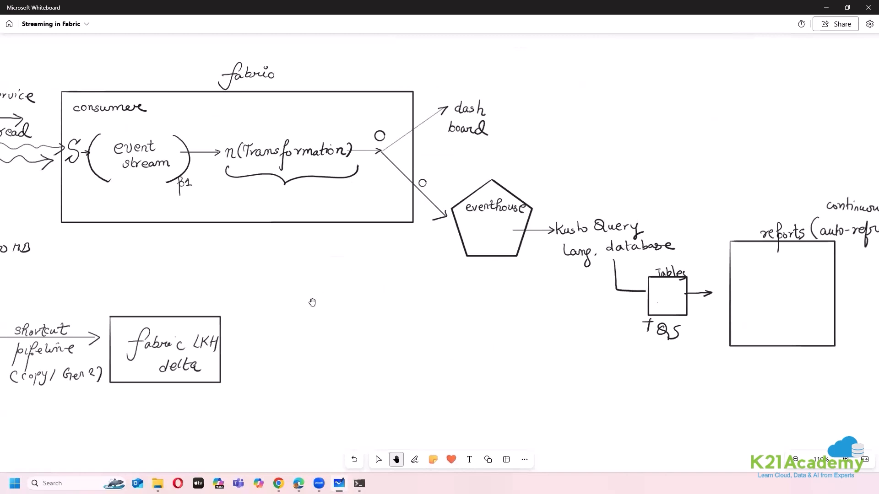
{"action": "scroll", "coordinate": [390, 296], "scroll_direction": "left", "scroll_amount": 10}
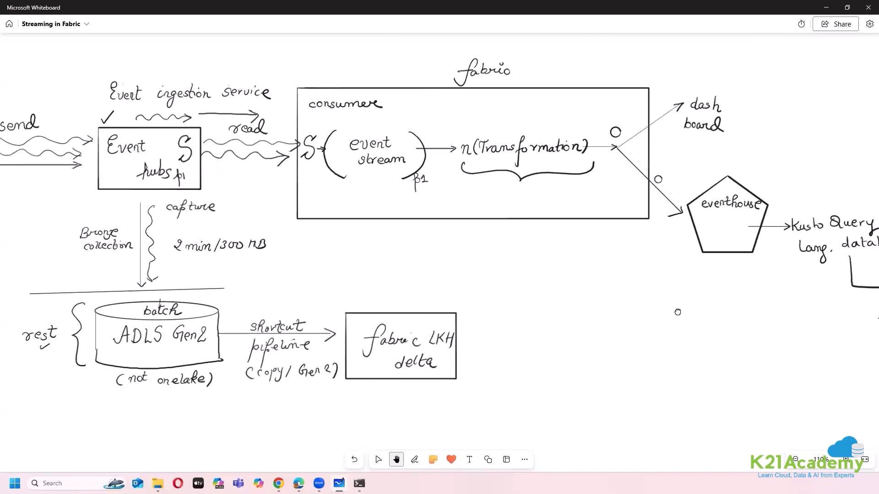
{"action": "scroll", "coordinate": [401, 244], "scroll_direction": "right", "scroll_amount": 12}
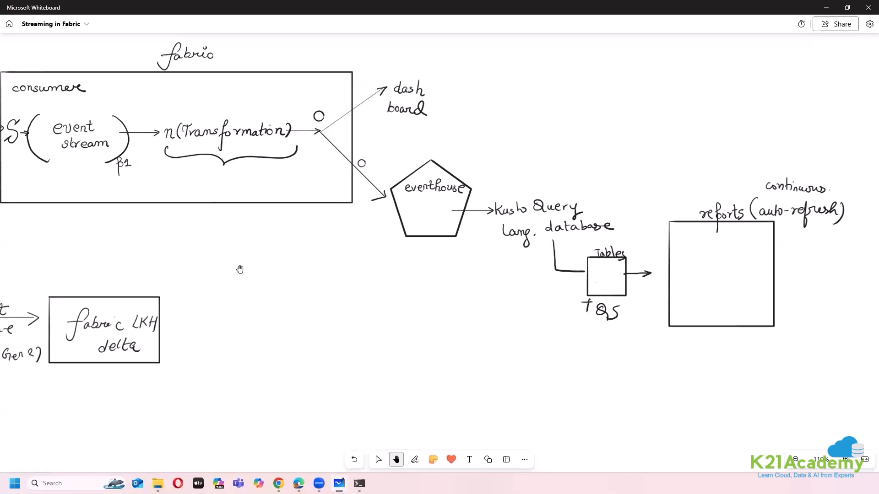
{"action": "left_click_drag", "start_coordinate": [356, 244], "coordinate": [556, 284]}
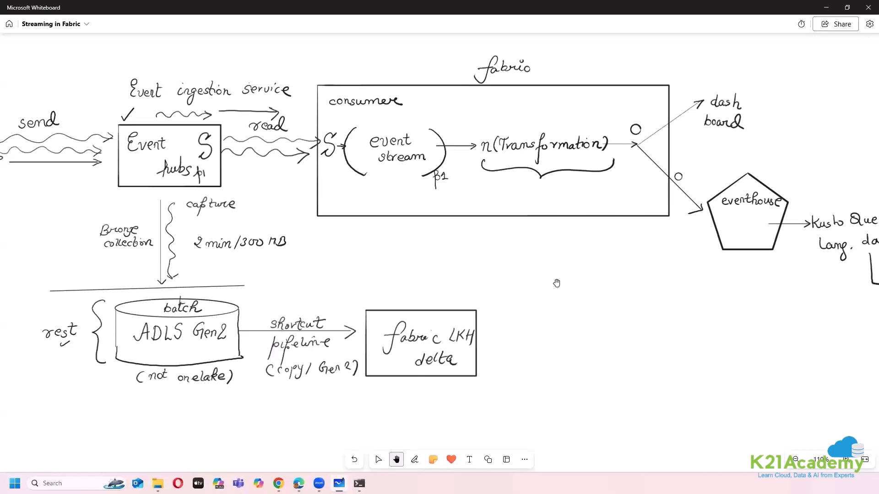
{"action": "left_click_drag", "start_coordinate": [563, 262], "coordinate": [357, 265]}
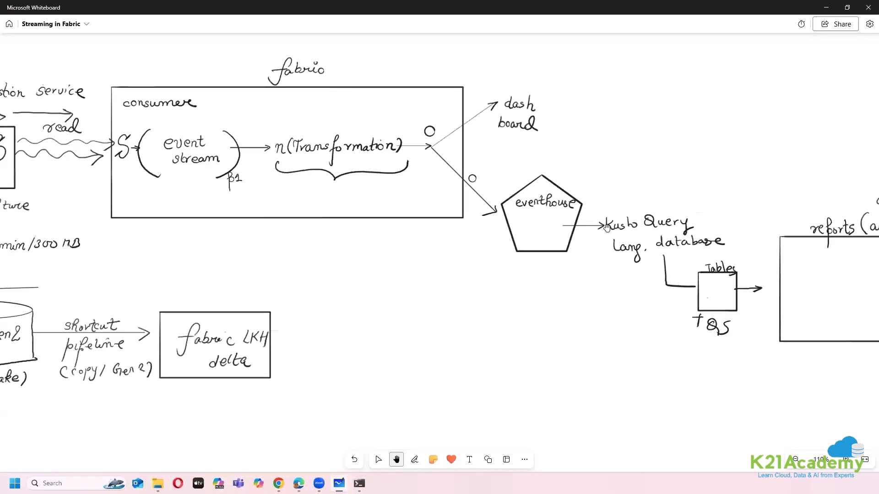
{"action": "left_click_drag", "start_coordinate": [659, 354], "coordinate": [536, 341]}
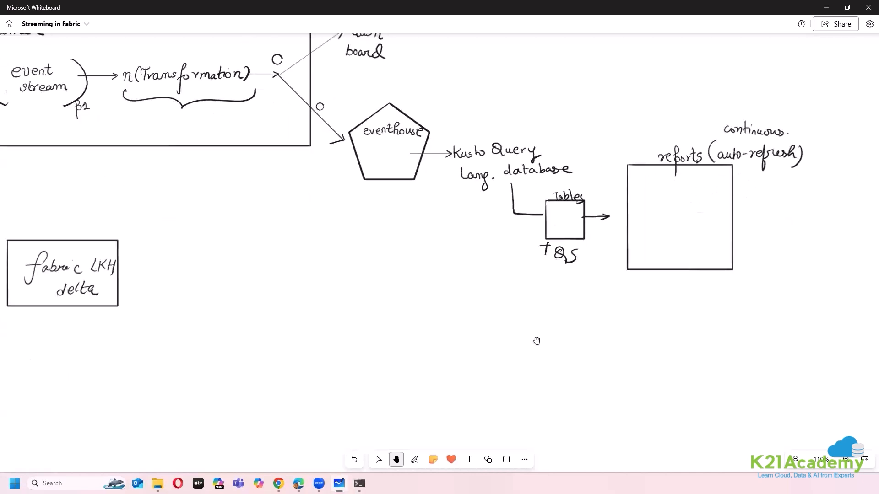
{"action": "left_click_drag", "start_coordinate": [467, 324], "coordinate": [492, 351]}
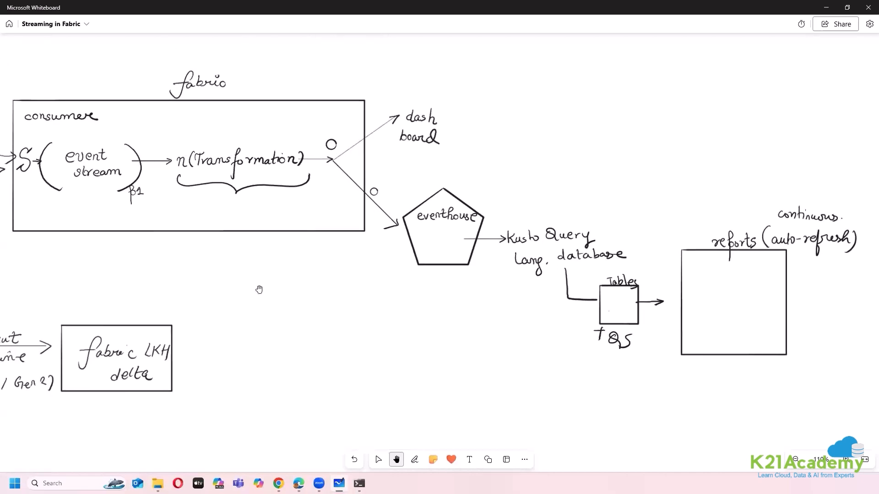
{"action": "left_click_drag", "start_coordinate": [298, 290], "coordinate": [522, 252]}
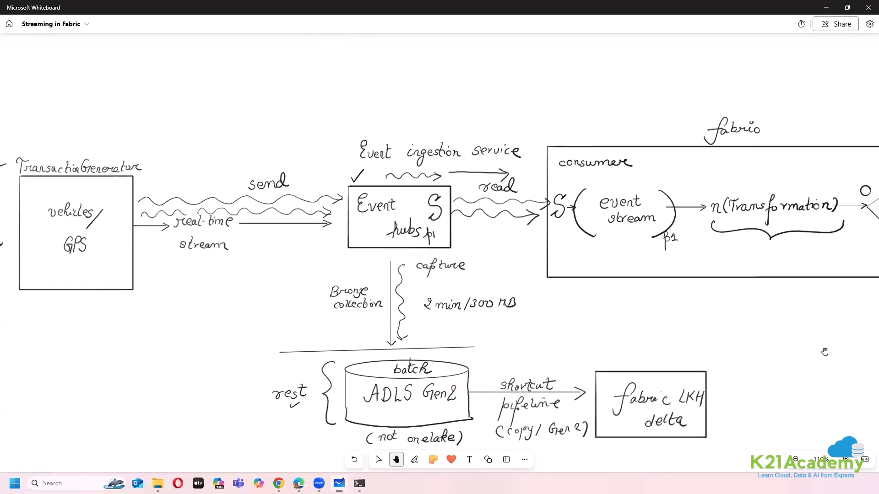
{"action": "left_click_drag", "start_coordinate": [341, 241], "coordinate": [325, 236]}
{"action": "mouse_move", "coordinate": [524, 295]}
{"action": "left_mouse_down"}
{"action": "mouse_move", "coordinate": [364, 233]}
{"action": "mouse_move", "coordinate": [120, 188]}
{"action": "mouse_move", "coordinate": [446, 293]}
{"action": "left_mouse_up"}
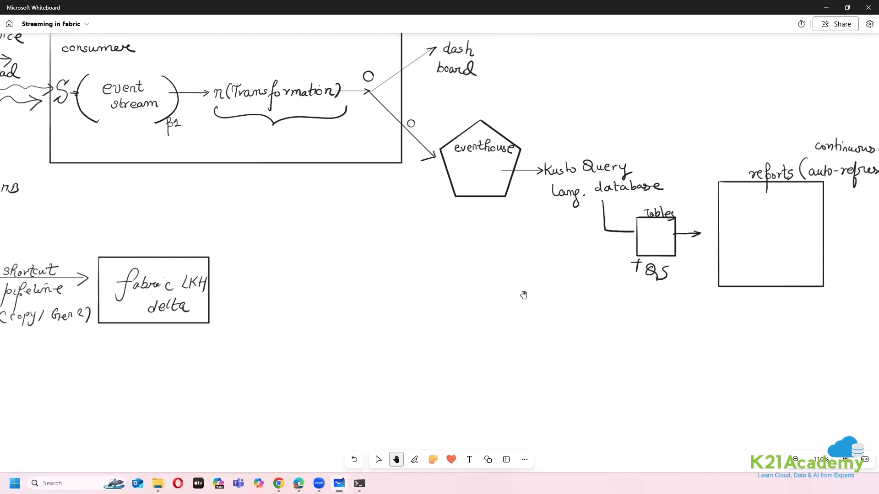
{"action": "scroll", "coordinate": [403, 300], "scroll_direction": "up", "scroll_amount": 4}
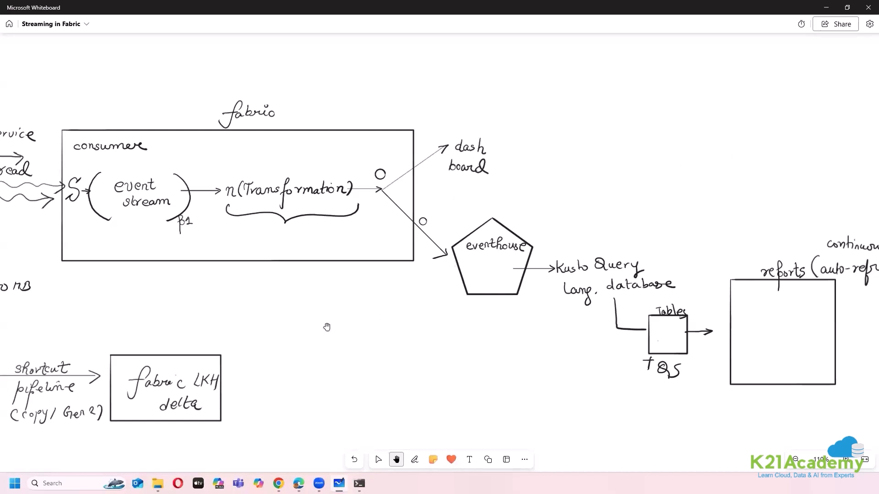
{"action": "key", "text": "alt+w"}
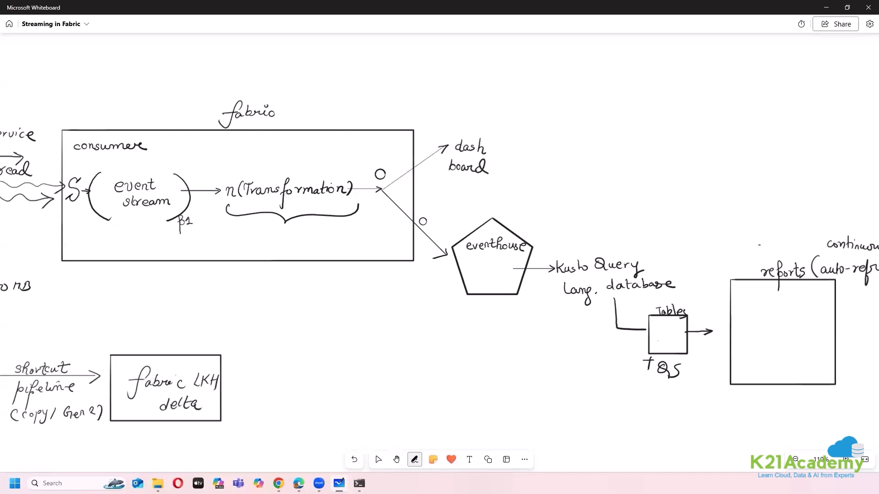
{"action": "left_click_drag", "start_coordinate": [759, 245], "coordinate": [757, 250]}
{"action": "left_click", "coordinate": [415, 460]}
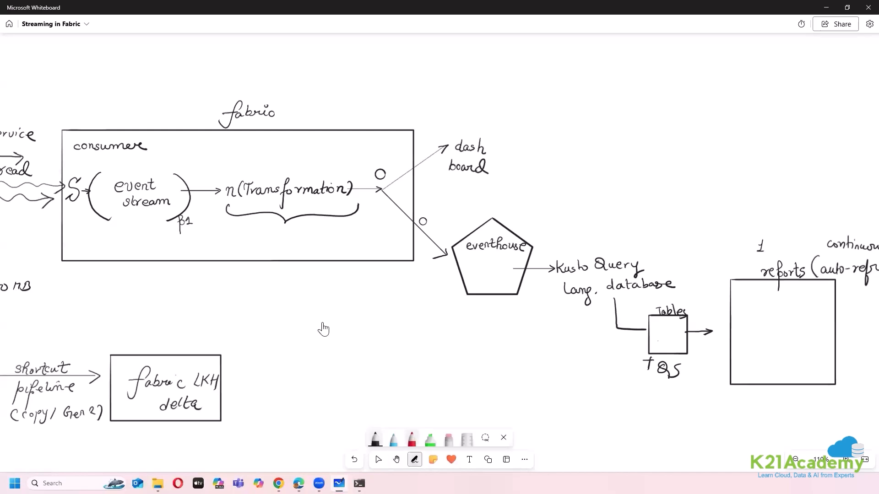
{"action": "left_click", "coordinate": [449, 440]}
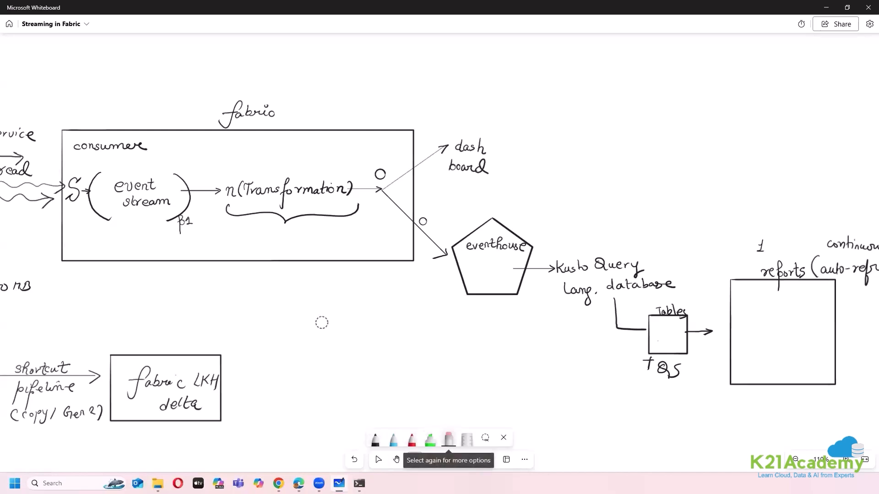
{"action": "left_click", "coordinate": [761, 246]}
Write "(n min)" with the black pen above the "reports" label
{"action": "left_click", "coordinate": [375, 439]}
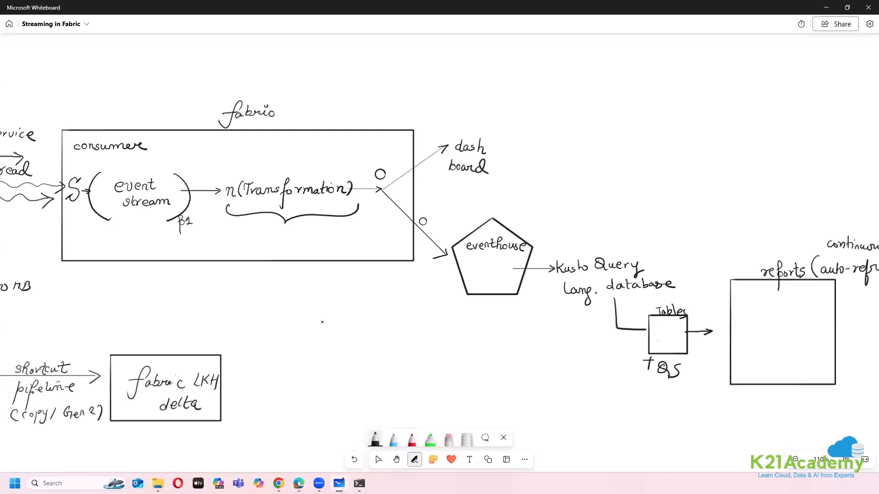
{"action": "mouse_move", "coordinate": [757, 246]}
{"action": "left_mouse_down"}
{"action": "mouse_move", "coordinate": [777, 238]}
{"action": "mouse_move", "coordinate": [743, 243]}
{"action": "left_mouse_up"}
{"action": "left_click_drag", "start_coordinate": [733, 236], "coordinate": [743, 258]}
{"action": "left_click_drag", "start_coordinate": [778, 227], "coordinate": [779, 256]}
Draw a long horizontal arrow from the transformation output point and label its end "Wh"
{"action": "mouse_move", "coordinate": [381, 189]}
{"action": "left_mouse_down"}
{"action": "mouse_move", "coordinate": [651, 181]}
{"action": "mouse_move", "coordinate": [645, 200]}
{"action": "mouse_move", "coordinate": [677, 186]}
{"action": "mouse_move", "coordinate": [691, 198]}
{"action": "left_mouse_up"}
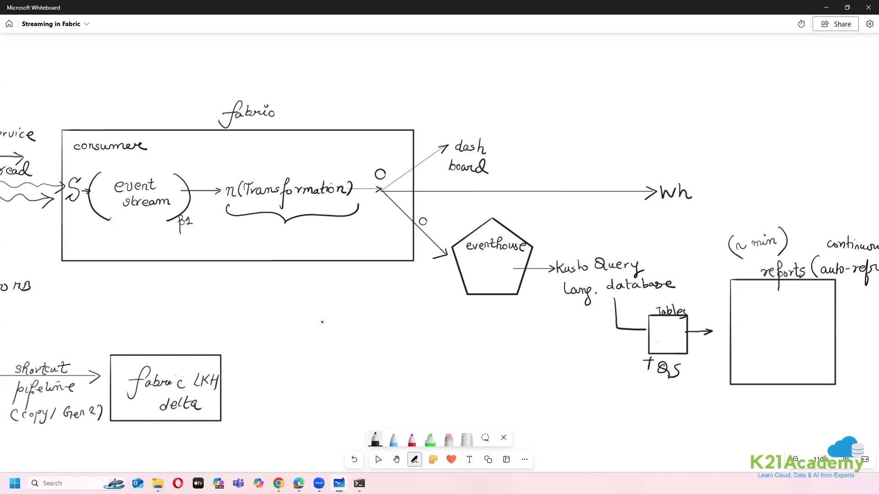
{"action": "key", "text": "Escape"}
{"action": "scroll", "coordinate": [272, 292], "scroll_direction": "down", "scroll_amount": 1}
{"action": "mouse_move", "coordinate": [272, 292]}
{"action": "left_mouse_down"}
{"action": "mouse_move", "coordinate": [545, 283]}
{"action": "mouse_move", "coordinate": [447, 276]}
{"action": "left_mouse_up"}
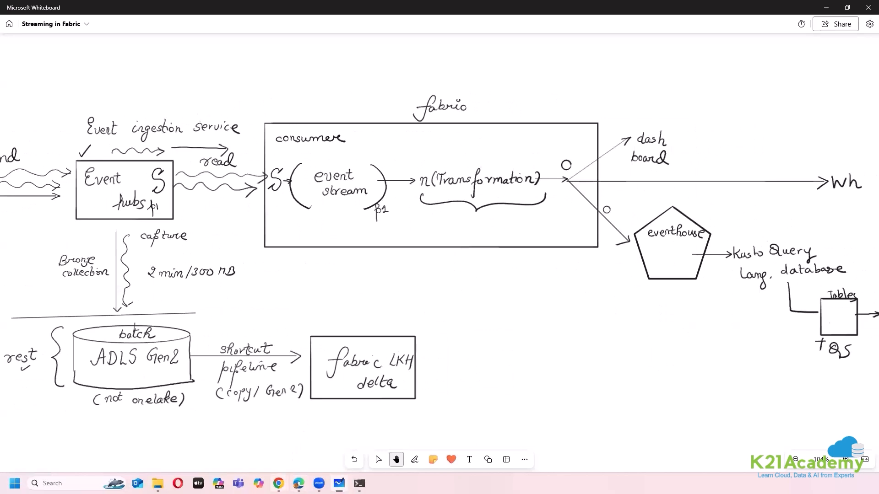
Switch to the running transaction generator's terminal, examine the event batches sent to the event hub, and minimize the window
{"action": "mouse_move", "coordinate": [359, 483]}
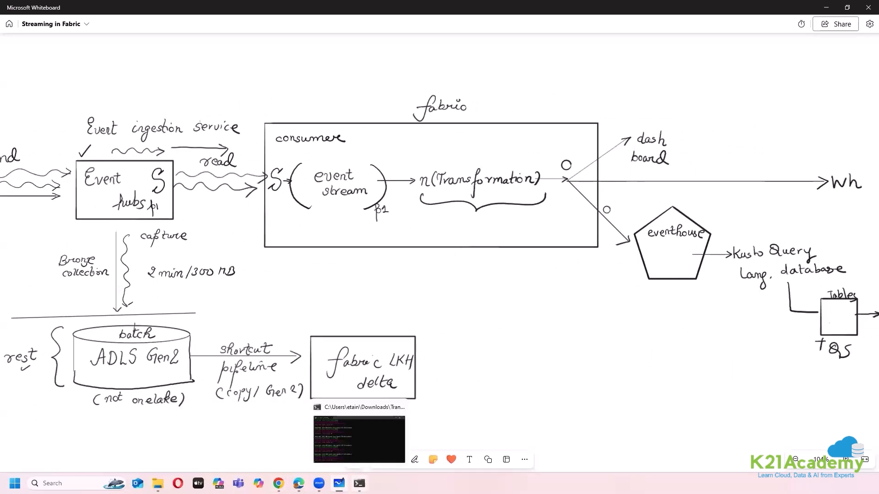
{"action": "left_click", "coordinate": [359, 439]}
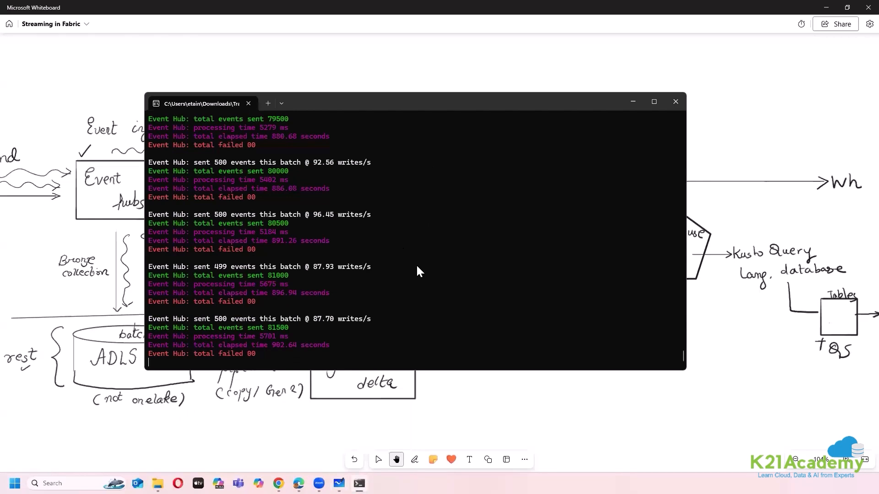
{"action": "left_click", "coordinate": [405, 305]}
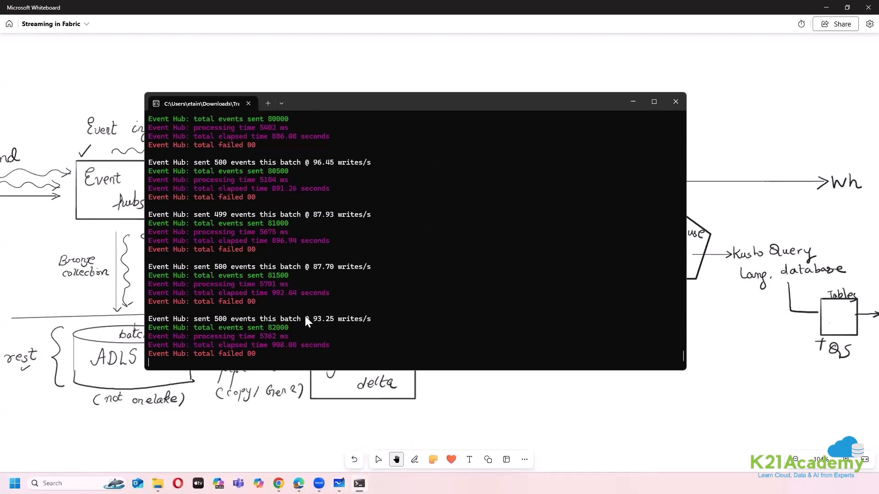
{"action": "left_click_drag", "start_coordinate": [312, 318], "coordinate": [442, 320]}
{"action": "left_click", "coordinate": [561, 316]}
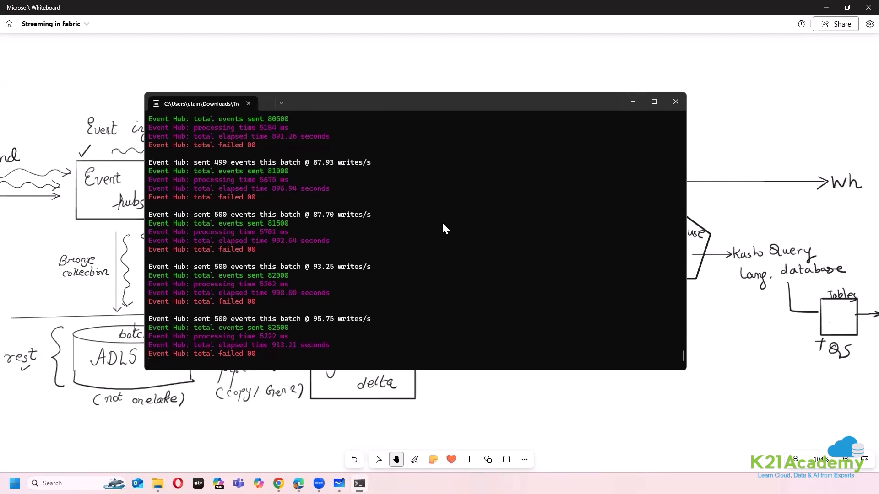
{"action": "left_click", "coordinate": [631, 101]}
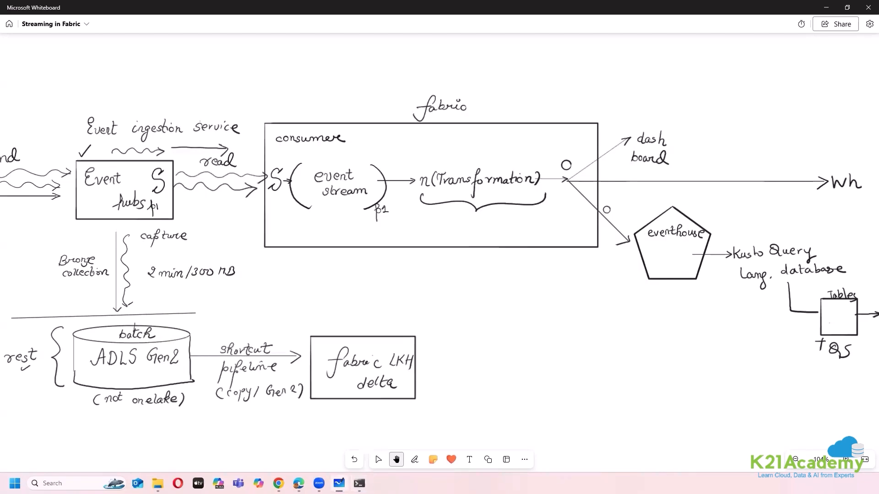
Switch to the Azure portal in Chrome, leave the Capture settings and open the overview of the vehicletelemetry event hub
{"action": "mouse_move", "coordinate": [278, 483]}
{"action": "left_click", "coordinate": [224, 416]}
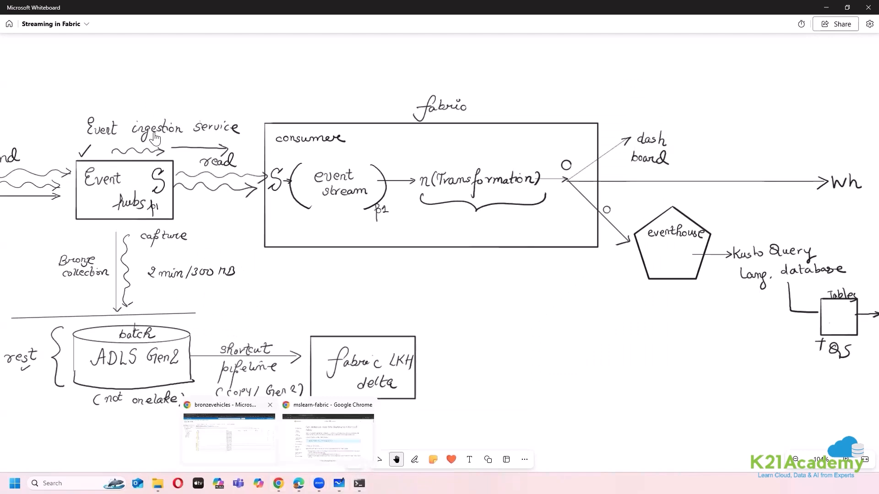
{"action": "left_click", "coordinate": [159, 6]}
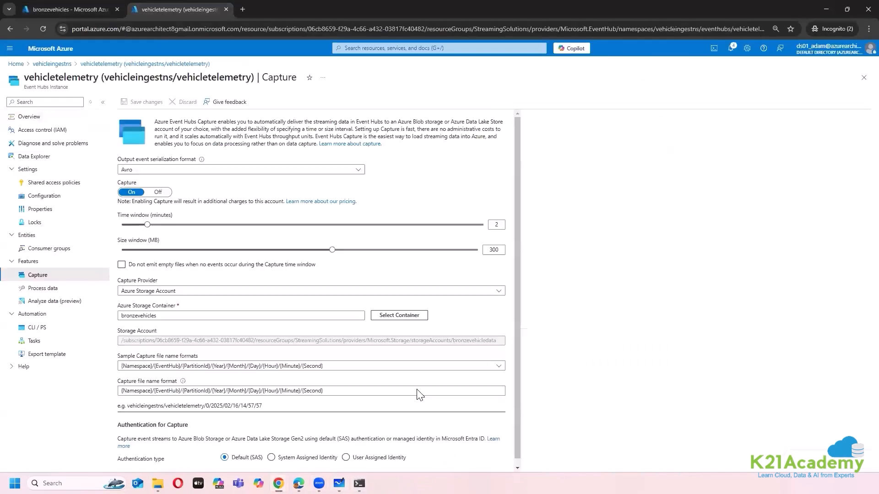
{"action": "left_click", "coordinate": [862, 78]}
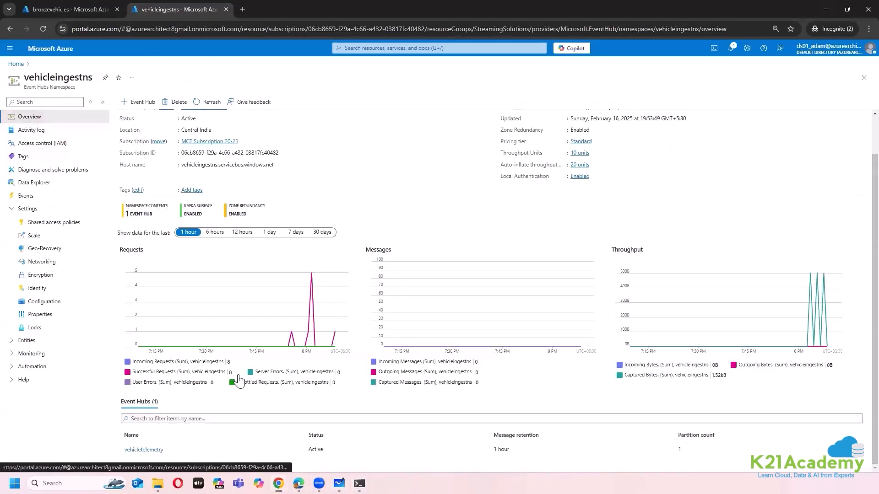
{"action": "left_click", "coordinate": [142, 450]}
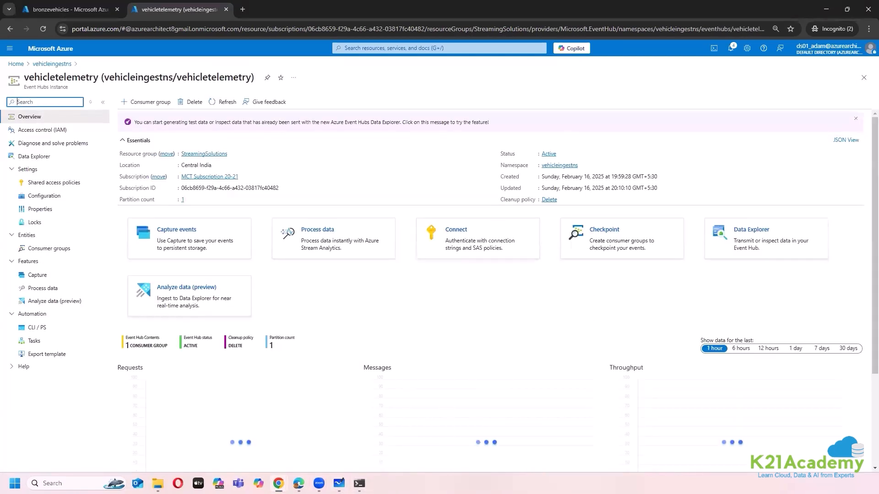
Revisit the whiteboard's send stage, return to the Azure portal and examine the event hub's Requests, Messages and Throughput charts
{"action": "left_click", "coordinate": [339, 483]}
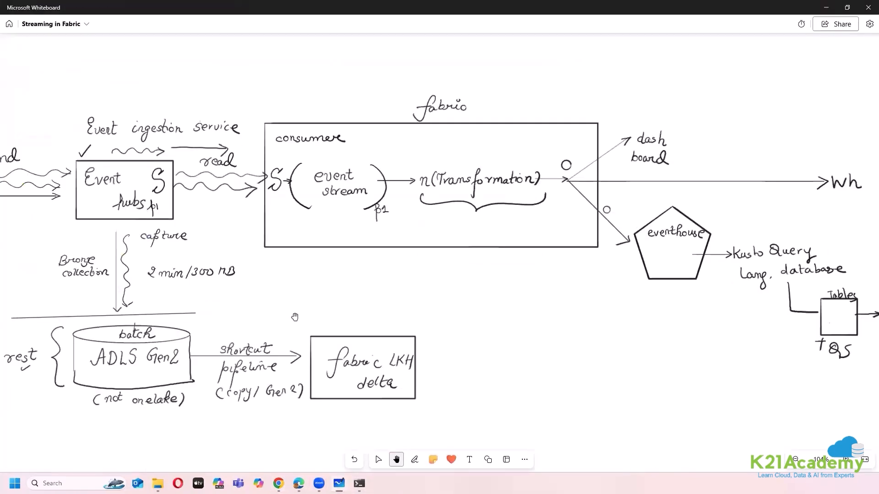
{"action": "left_click_drag", "start_coordinate": [496, 296], "coordinate": [718, 292]}
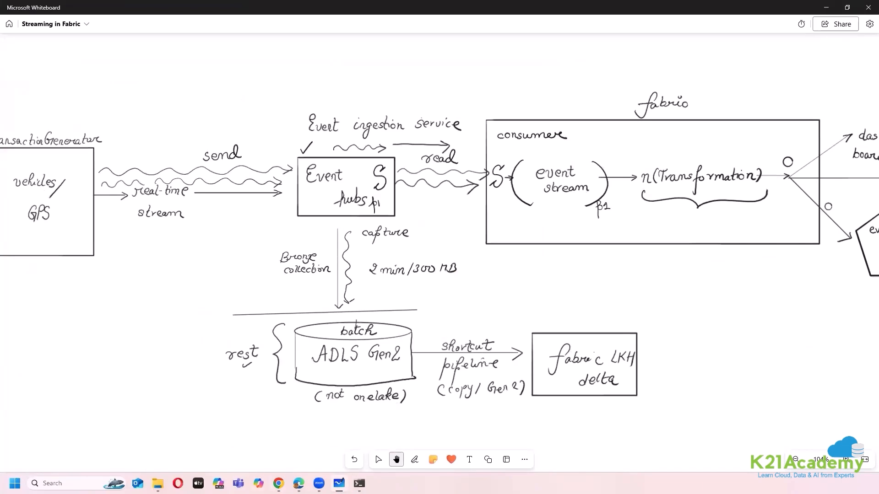
{"action": "mouse_move", "coordinate": [278, 483]}
{"action": "left_click", "coordinate": [235, 412]}
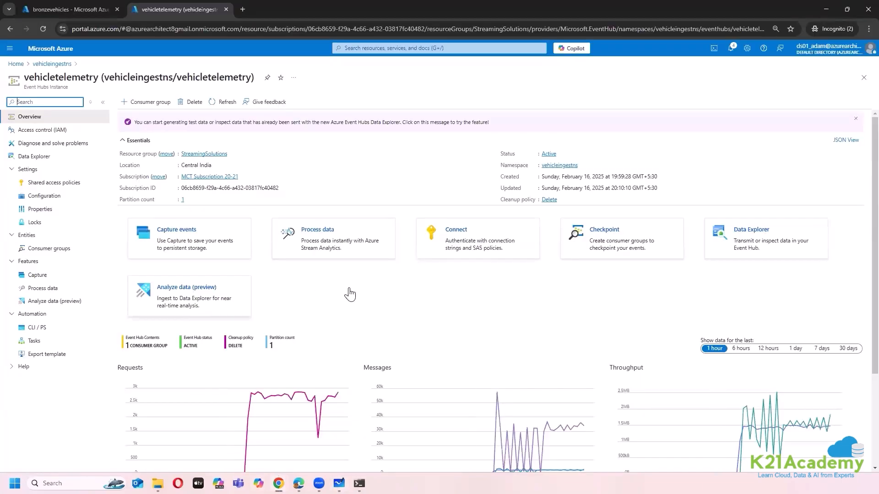
{"action": "scroll", "coordinate": [386, 298], "scroll_direction": "down", "scroll_amount": 3}
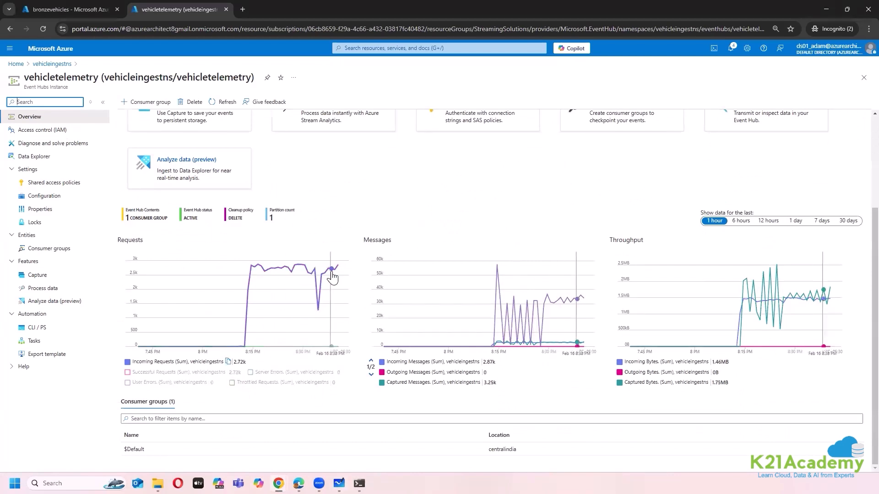
Review the event hub's Capture settings and file name format, and refresh the hour 14 folder in the bronzevehicles container
{"action": "left_click", "coordinate": [36, 276]}
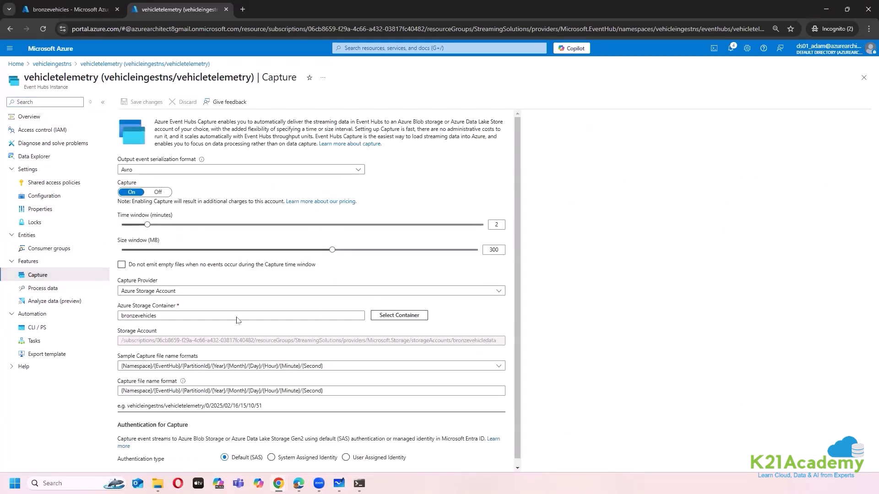
{"action": "left_click_drag", "start_coordinate": [320, 385], "coordinate": [302, 384]}
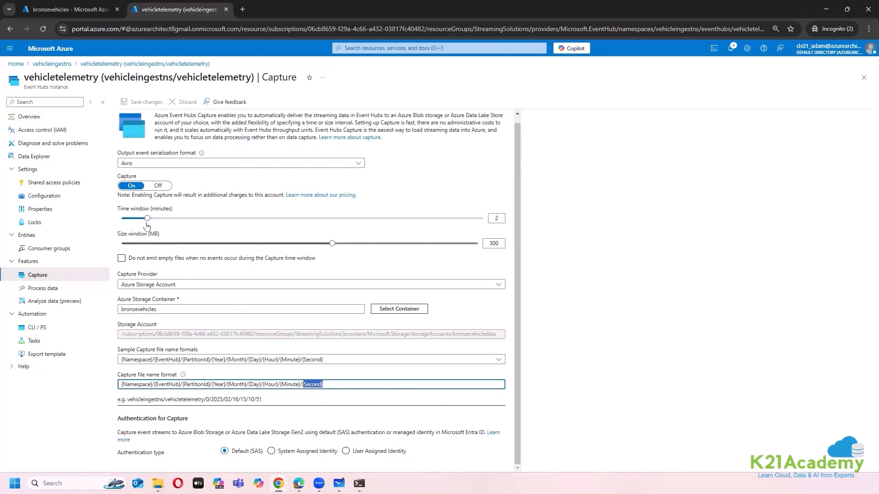
{"action": "left_click", "coordinate": [67, 9]}
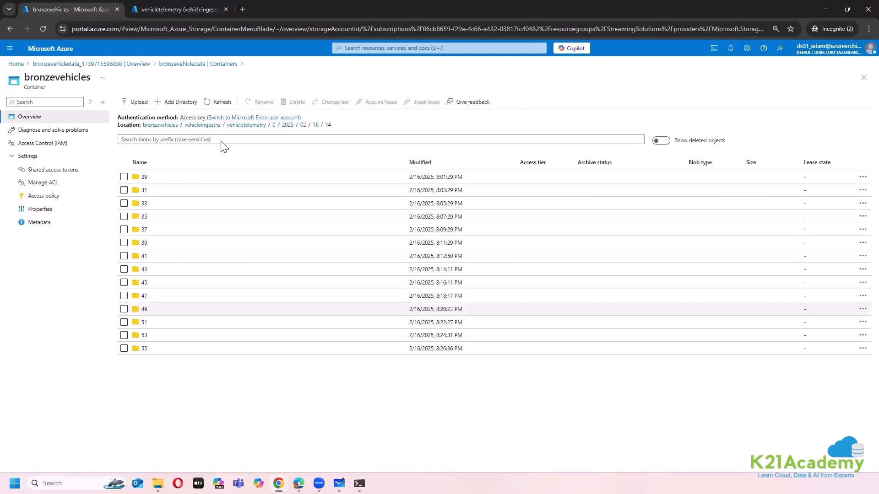
{"action": "left_click", "coordinate": [220, 102]}
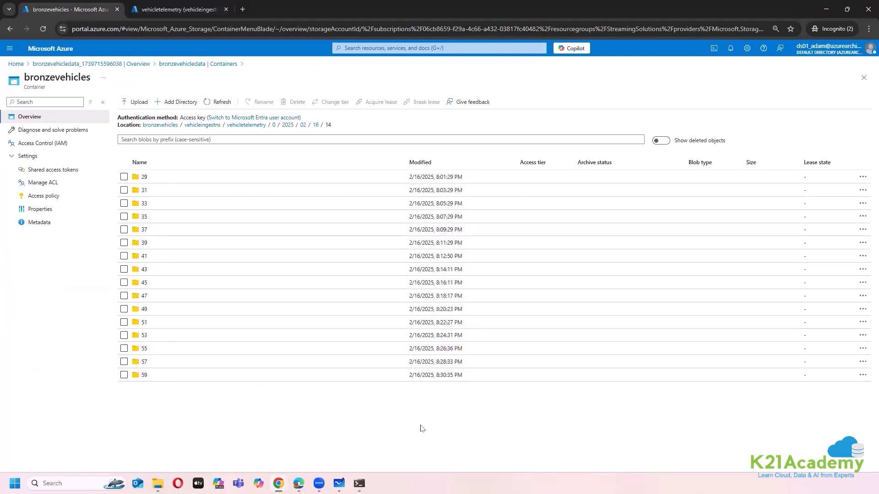
{"action": "left_click", "coordinate": [219, 101]}
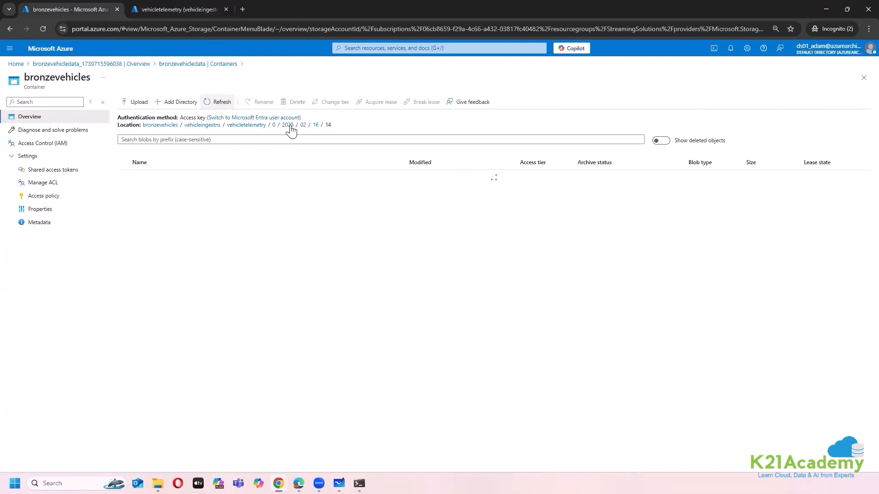
Go back up to the container's vehicletelemetry folder and open the path 0/2025/02/16/15
{"action": "left_click", "coordinate": [247, 124]}
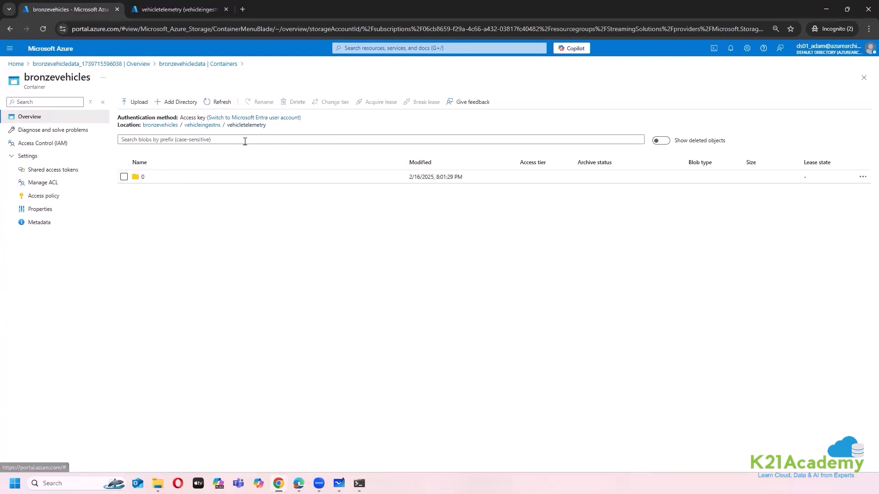
{"action": "left_click", "coordinate": [142, 177]}
{"action": "left_click", "coordinate": [149, 177]}
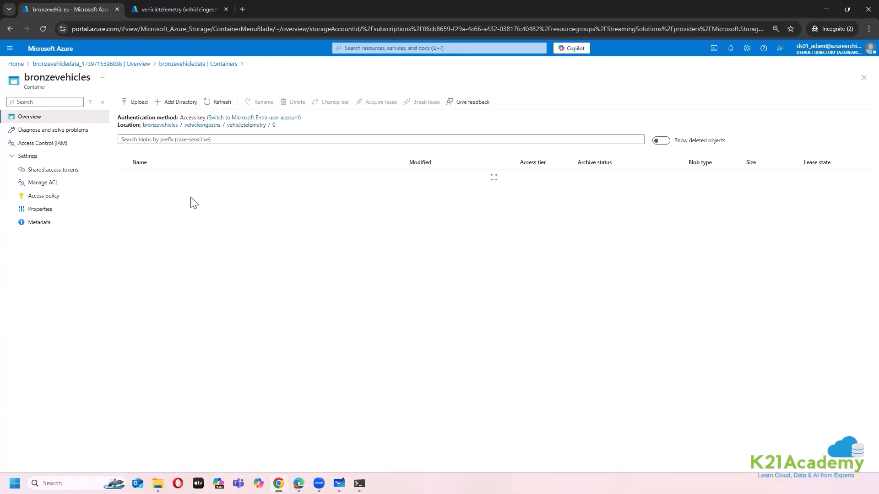
{"action": "left_click", "coordinate": [156, 178]}
{"action": "left_click", "coordinate": [155, 178]}
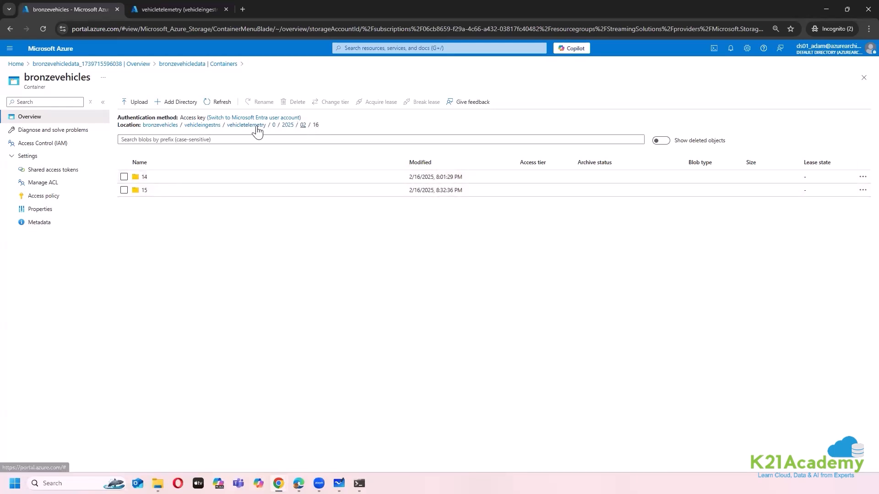
{"action": "left_click", "coordinate": [144, 190]}
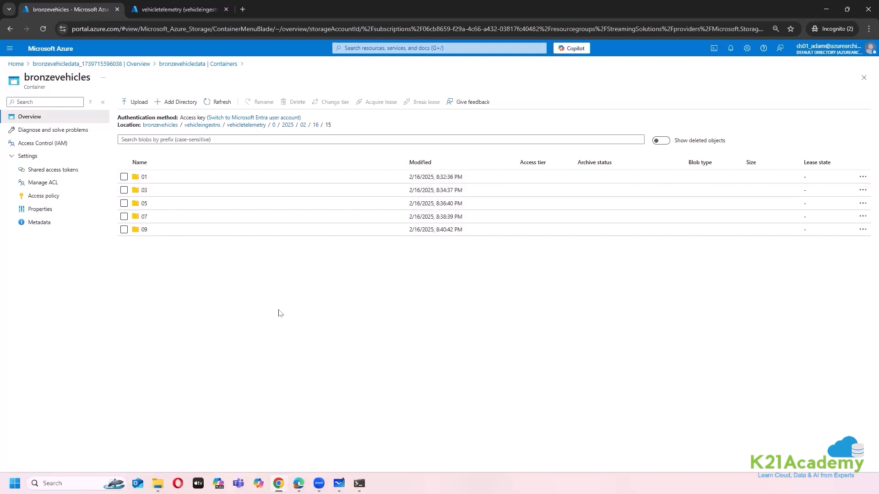
Switch to the transaction generator's terminal to check the event batches, minimize it and bring up the whiteboard
{"action": "left_click", "coordinate": [358, 483]}
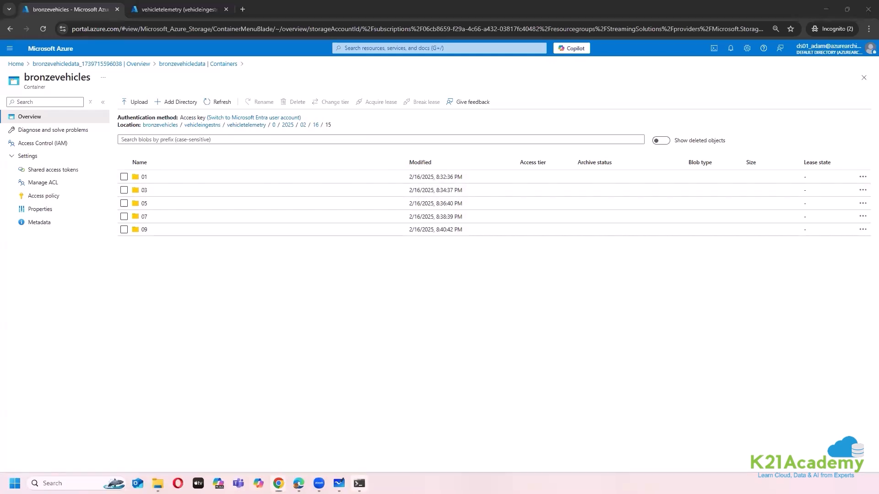
{"action": "left_click", "coordinate": [358, 483]}
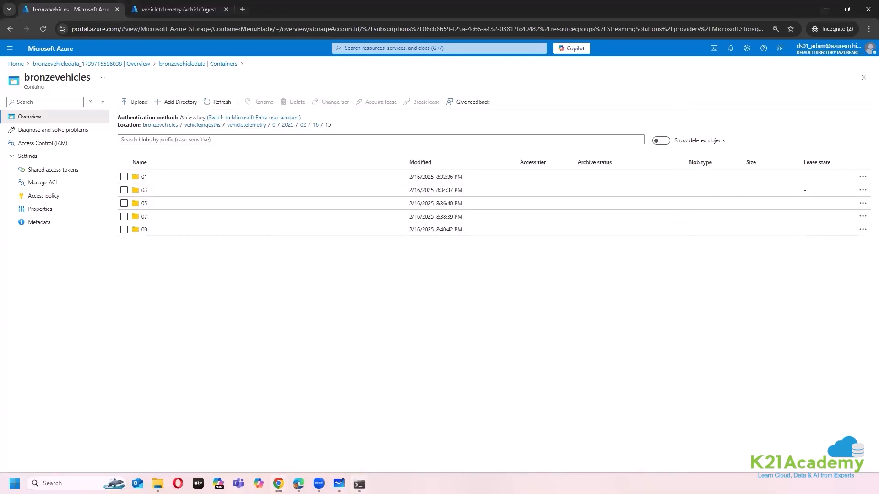
{"action": "left_click", "coordinate": [358, 483]}
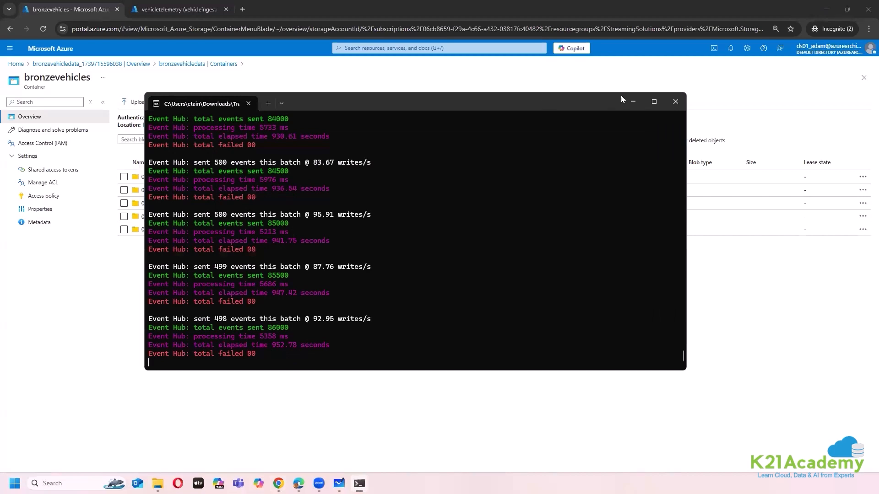
{"action": "left_click", "coordinate": [632, 102]}
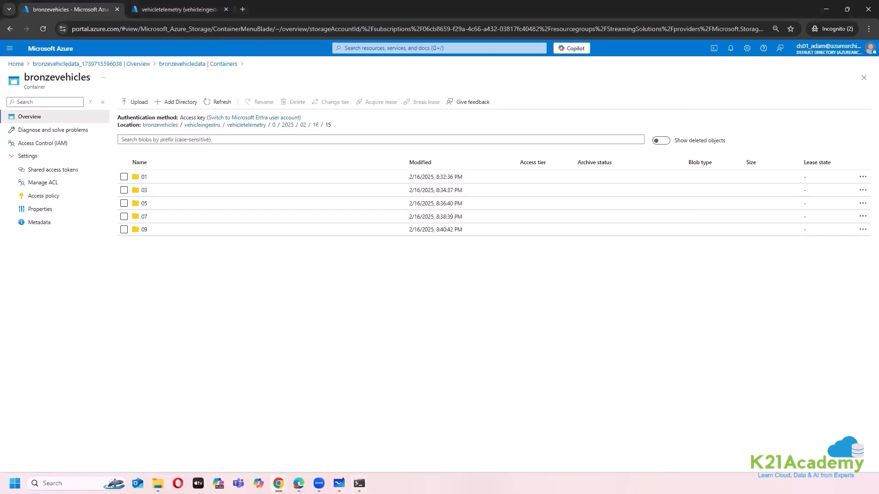
{"action": "left_click", "coordinate": [338, 483]}
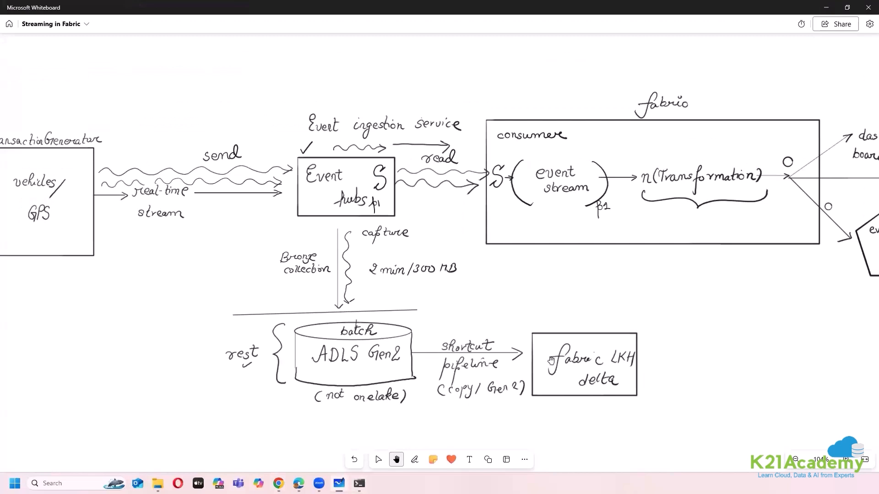
Switch to the VehicleLKH lakehouse in Edge, open bronzevehicles under Files and refresh its day folder 16
{"action": "left_click", "coordinate": [299, 483]}
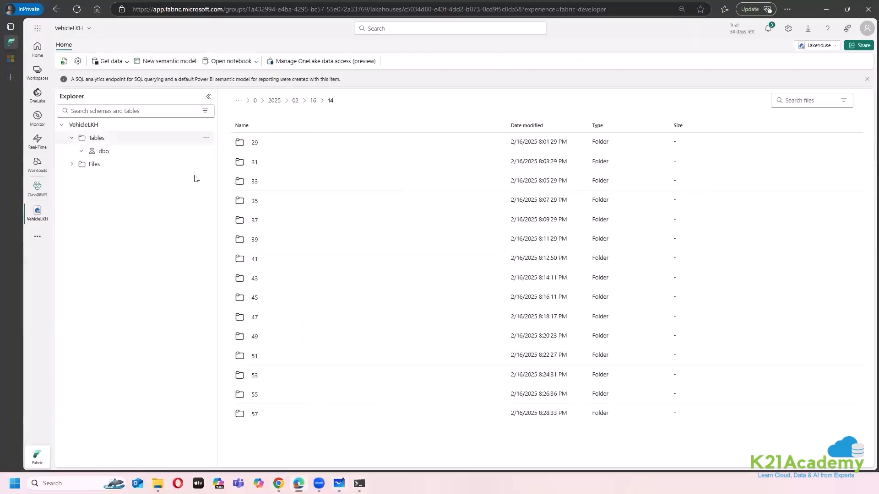
{"action": "left_click", "coordinate": [111, 166]}
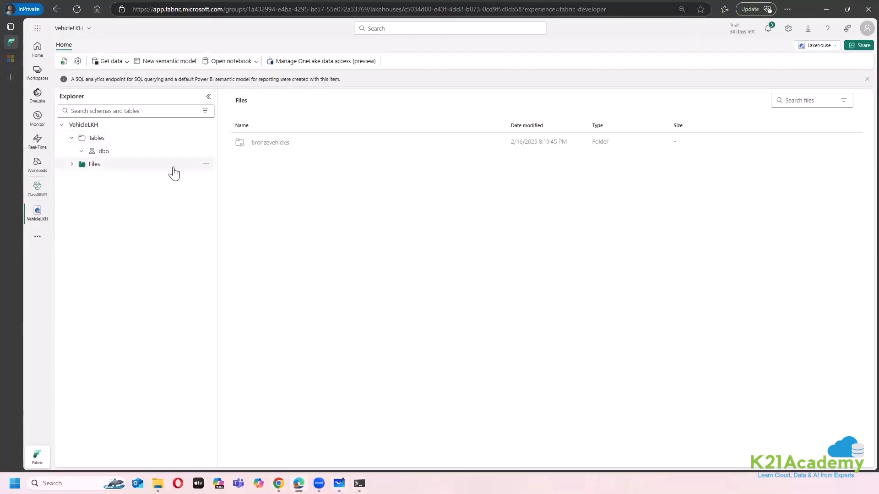
{"action": "left_click", "coordinate": [272, 145]}
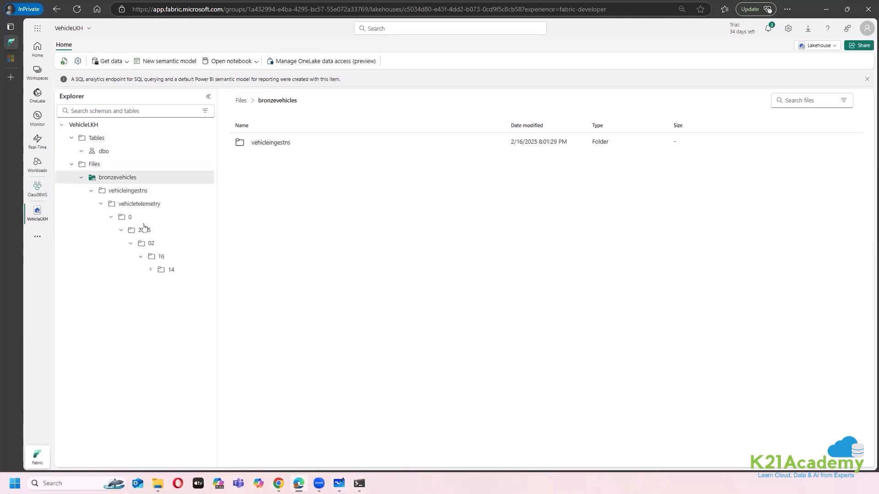
{"action": "left_click", "coordinate": [206, 256]}
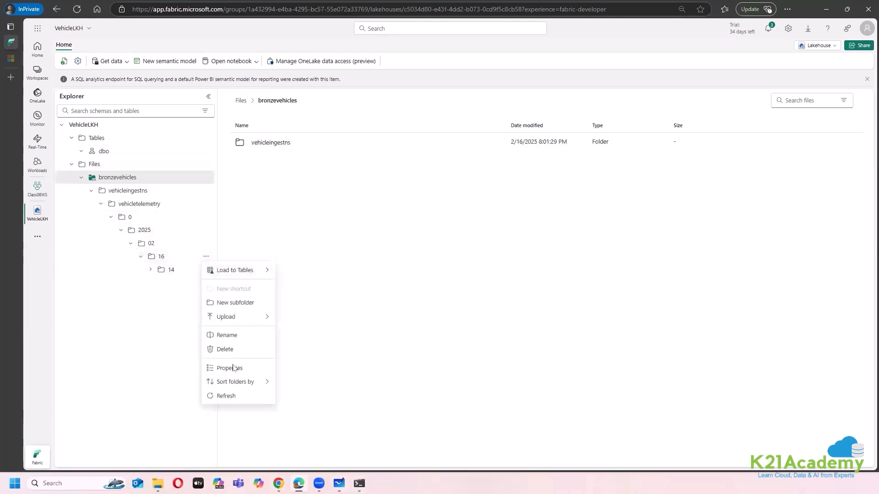
{"action": "left_click", "coordinate": [229, 397]}
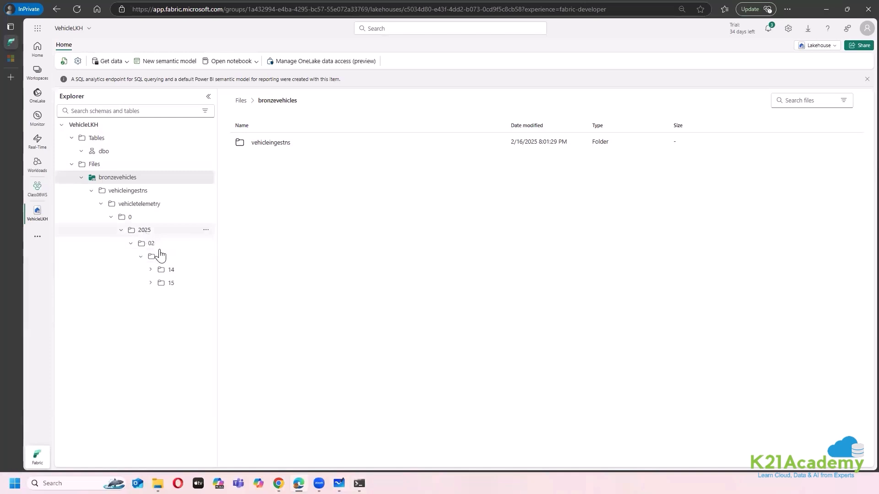
Expand hour folders 15 and 14 under folder 16, examine their minute subfolders, and collapse folder 14
{"action": "left_click", "coordinate": [150, 284]}
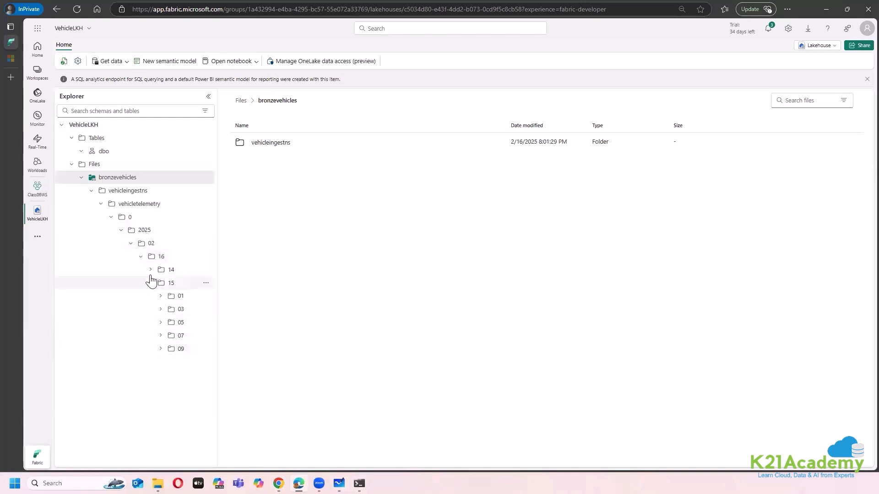
{"action": "left_click", "coordinate": [172, 273]}
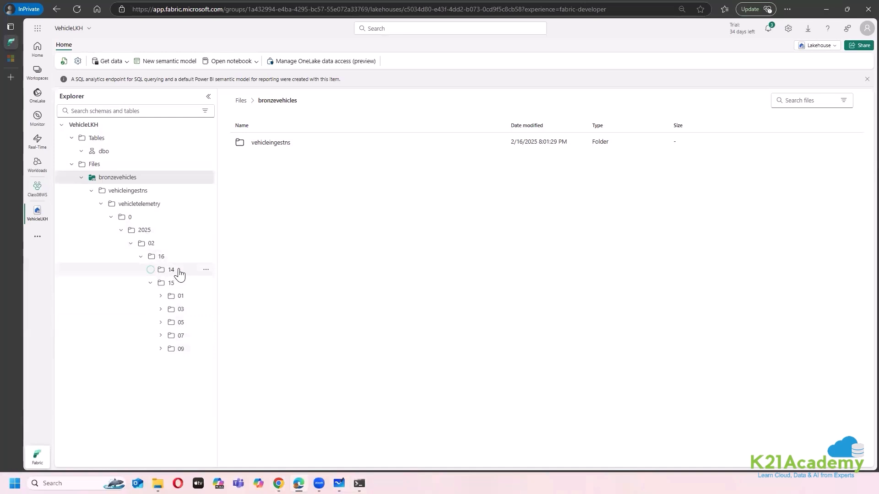
{"action": "scroll", "coordinate": [182, 412], "scroll_direction": "down", "scroll_amount": 2}
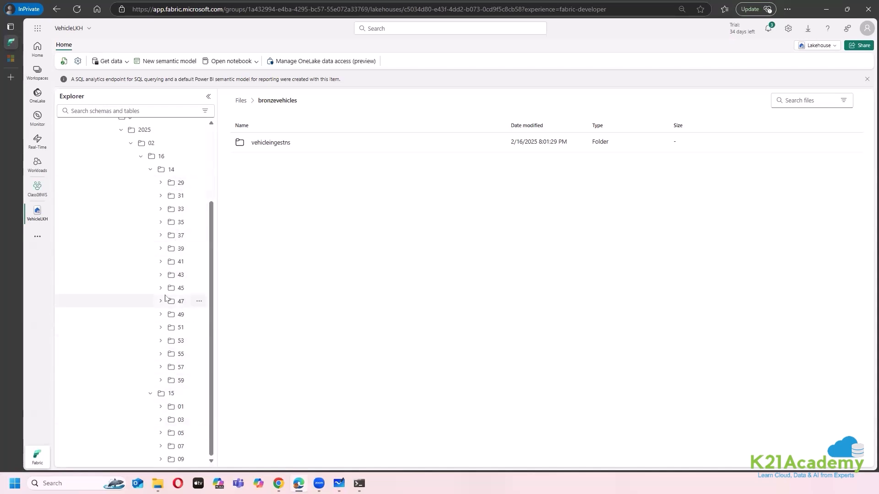
{"action": "scroll", "coordinate": [150, 218], "scroll_direction": "up", "scroll_amount": 2}
{"action": "left_click", "coordinate": [150, 217]}
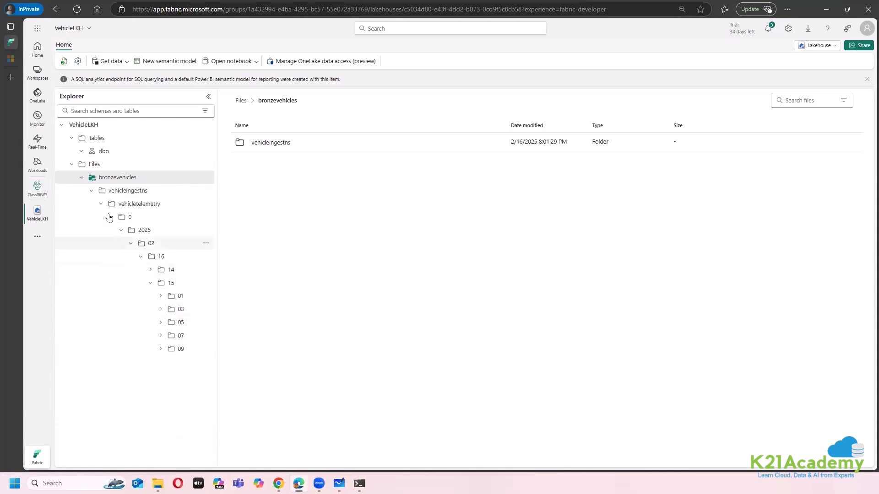
Open the lakehouse's hour folder 15 and compare its contents with the bronzevehicles container in the Azure portal
{"action": "left_click", "coordinate": [137, 283]}
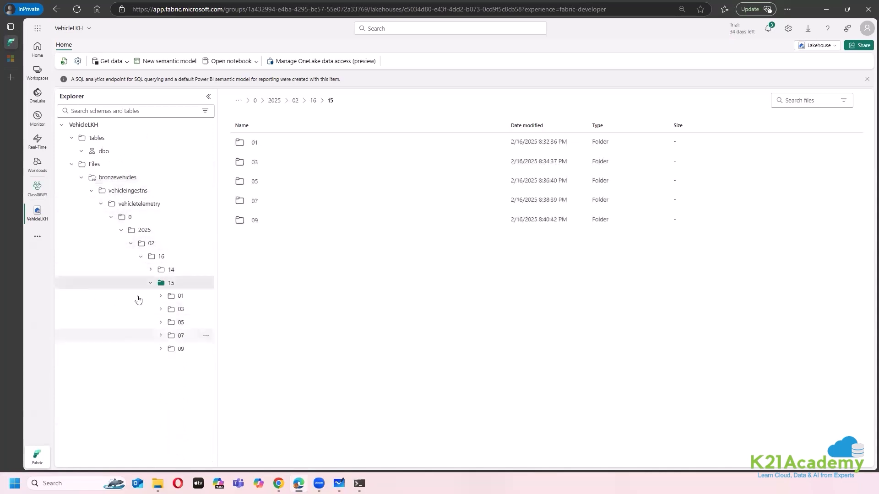
{"action": "left_click", "coordinate": [82, 177]}
{"action": "left_click", "coordinate": [81, 178]}
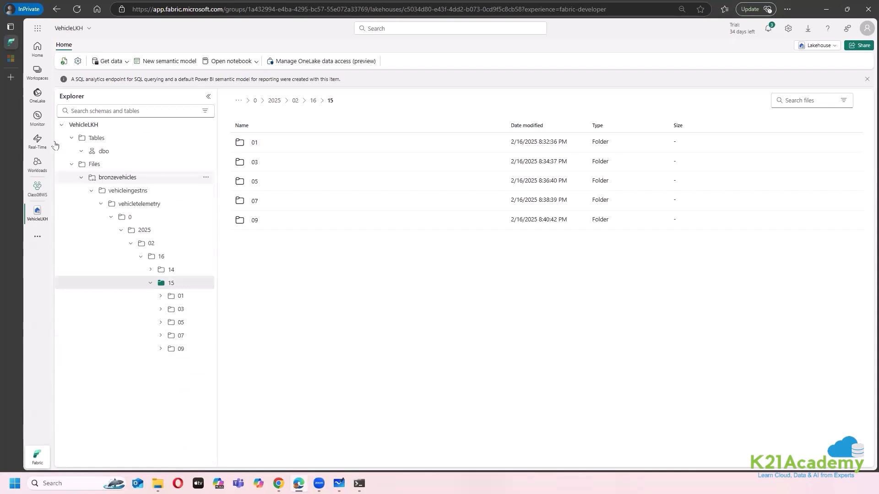
{"action": "mouse_move", "coordinate": [278, 484]}
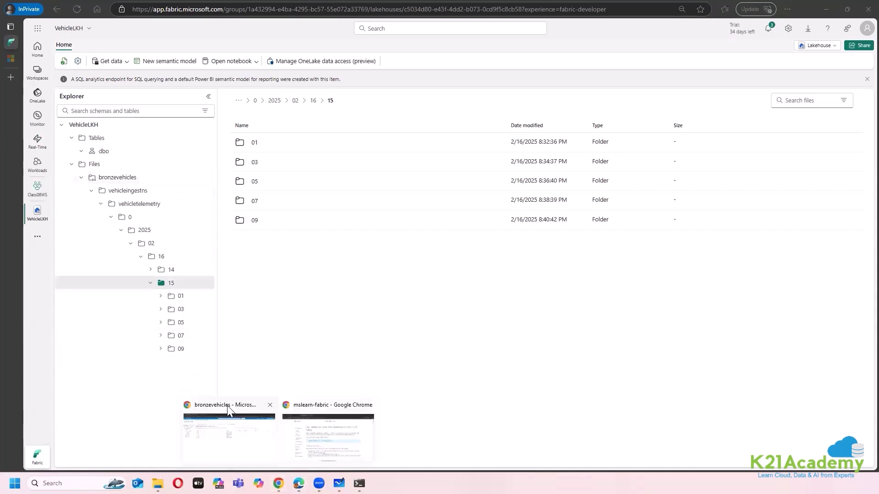
{"action": "left_click", "coordinate": [232, 407]}
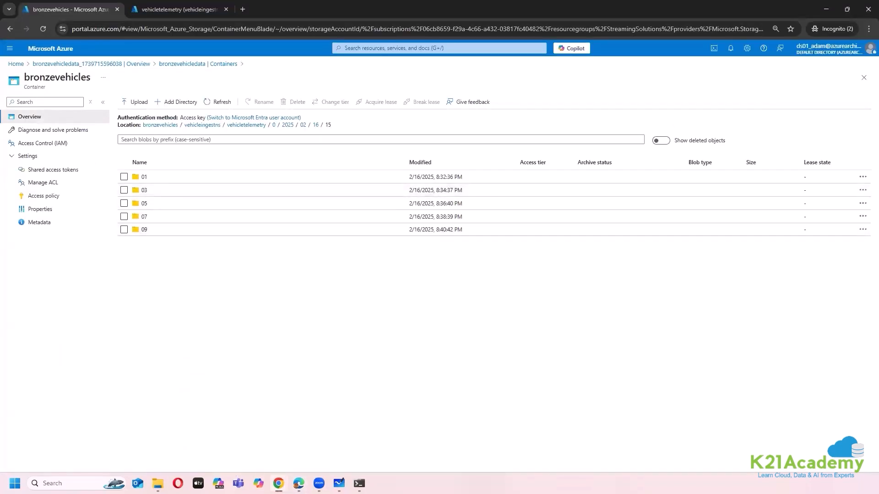
{"action": "key", "text": "alt+Tab"}
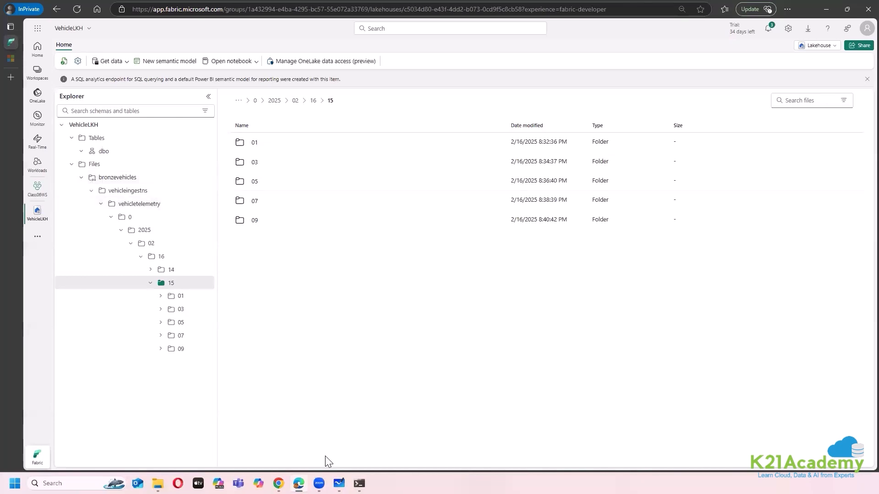
Return to the whiteboard, draw a wide curly brace above the send, Event Hubs and read flow, and label it "hot /rt/st"
{"action": "left_click", "coordinate": [339, 483]}
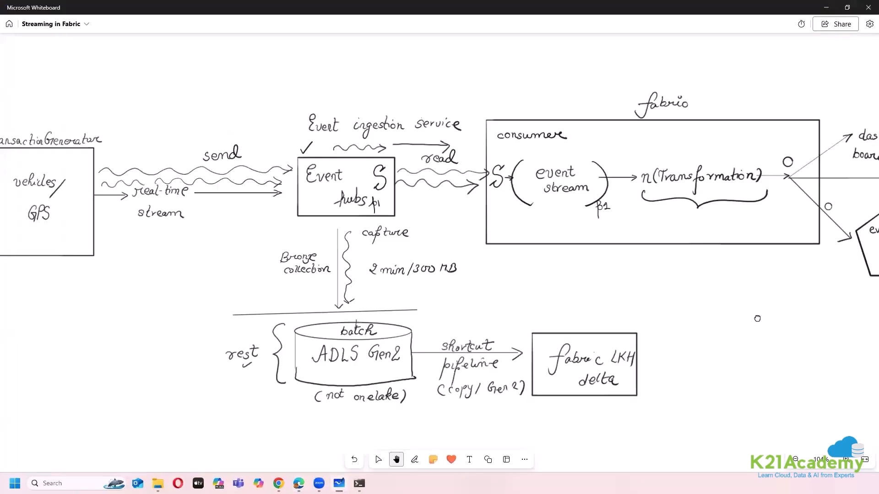
{"action": "left_click_drag", "start_coordinate": [387, 174], "coordinate": [156, 172]}
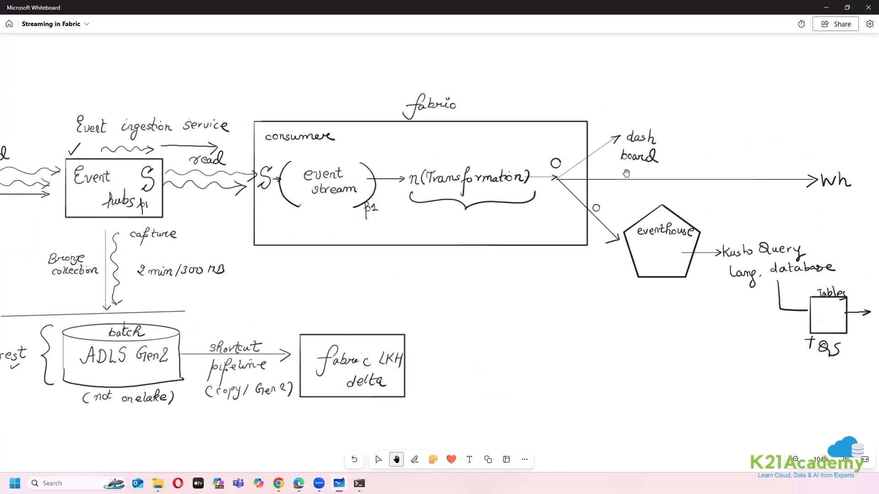
{"action": "left_click_drag", "start_coordinate": [316, 289], "coordinate": [565, 290]}
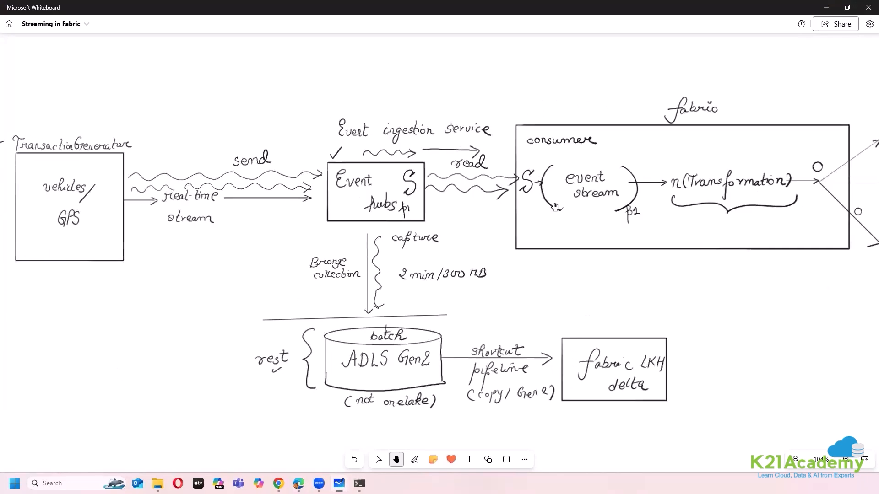
{"action": "left_click_drag", "start_coordinate": [623, 361], "coordinate": [530, 253]}
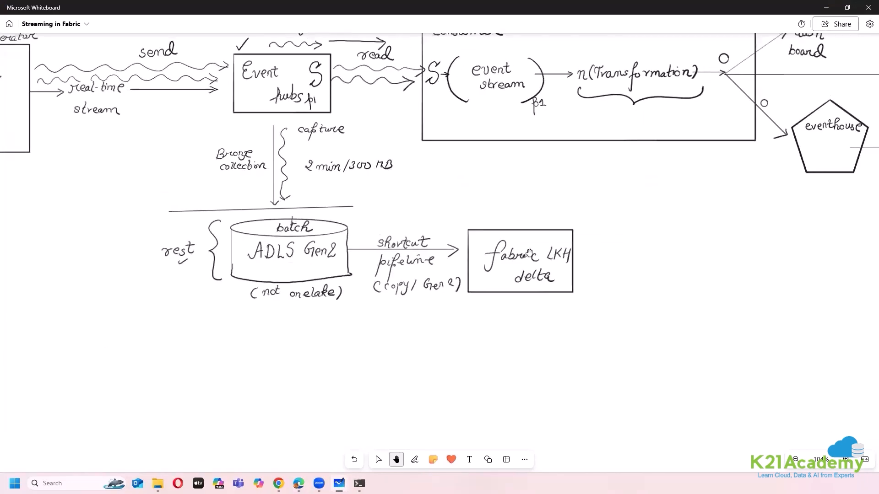
{"action": "left_click_drag", "start_coordinate": [302, 226], "coordinate": [339, 315]}
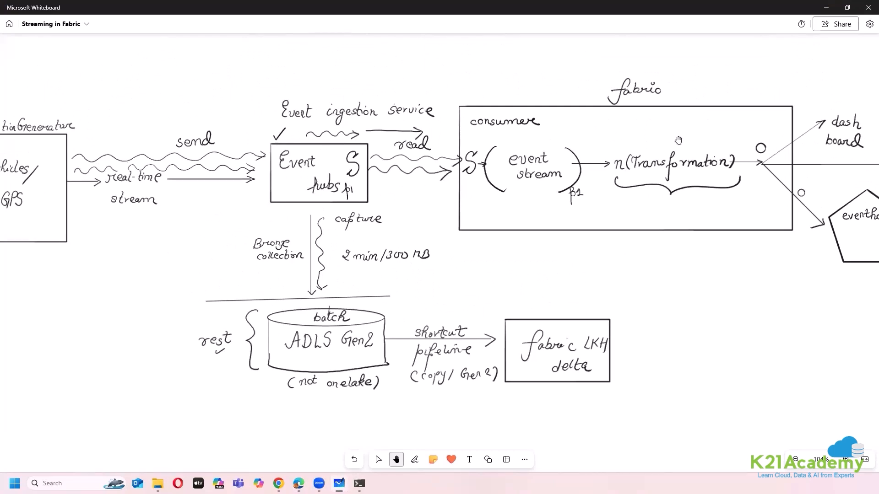
{"action": "left_click", "coordinate": [414, 458]}
{"action": "mouse_move", "coordinate": [129, 84]}
{"action": "left_mouse_down"}
{"action": "mouse_move", "coordinate": [197, 63]}
{"action": "mouse_move", "coordinate": [562, 76]}
{"action": "left_mouse_up"}
{"action": "mouse_move", "coordinate": [423, 39]}
{"action": "left_mouse_down"}
{"action": "mouse_move", "coordinate": [433, 60]}
{"action": "mouse_move", "coordinate": [438, 50]}
{"action": "left_mouse_up"}
{"action": "left_click_drag", "start_coordinate": [444, 40], "coordinate": [447, 60]}
{"action": "left_click_drag", "start_coordinate": [437, 49], "coordinate": [451, 47]}
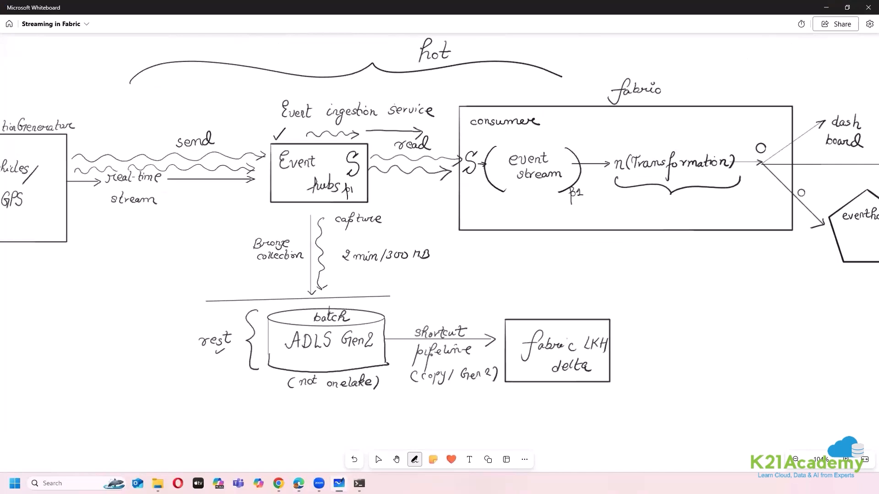
{"action": "mouse_move", "coordinate": [514, 47]}
{"action": "left_mouse_down"}
{"action": "mouse_move", "coordinate": [504, 57]}
{"action": "mouse_move", "coordinate": [530, 46]}
{"action": "left_mouse_up"}
Draw a wide curly brace beneath the ADLS Gen2 to Fabric LKH path and label it "cold/batch"
{"action": "mouse_move", "coordinate": [211, 425]}
{"action": "left_mouse_down"}
{"action": "mouse_move", "coordinate": [321, 410]}
{"action": "mouse_move", "coordinate": [533, 425]}
{"action": "mouse_move", "coordinate": [600, 395]}
{"action": "left_mouse_up"}
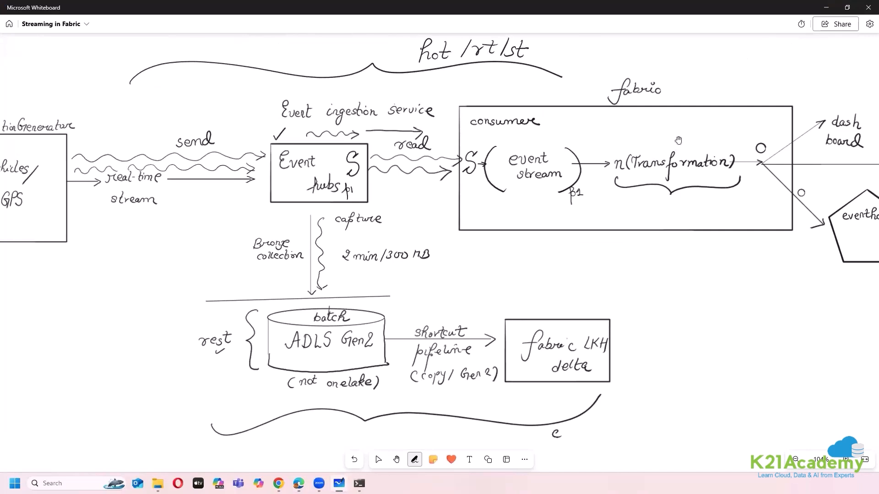
{"action": "left_click_drag", "start_coordinate": [569, 431], "coordinate": [568, 432]}
{"action": "left_click_drag", "start_coordinate": [576, 425], "coordinate": [573, 437]}
{"action": "left_click_drag", "start_coordinate": [588, 432], "coordinate": [589, 422]}
{"action": "left_click_drag", "start_coordinate": [602, 422], "coordinate": [591, 438]}
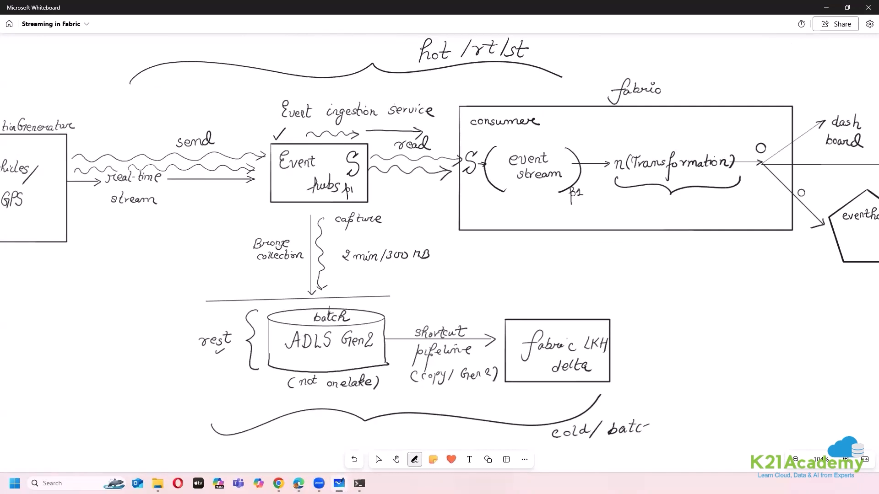
{"action": "left_click_drag", "start_coordinate": [649, 426], "coordinate": [655, 431]}
{"action": "left_click", "coordinate": [662, 432]}
Switch from the whiteboard to Fabric in Edge and open the Class06WS workspace
{"action": "left_click_drag", "start_coordinate": [504, 109], "coordinate": [295, 164]}
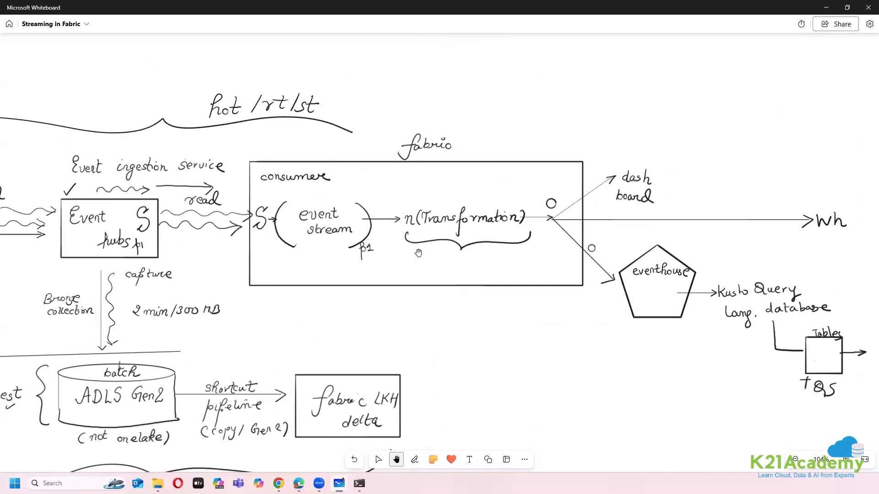
{"action": "mouse_move", "coordinate": [278, 484]}
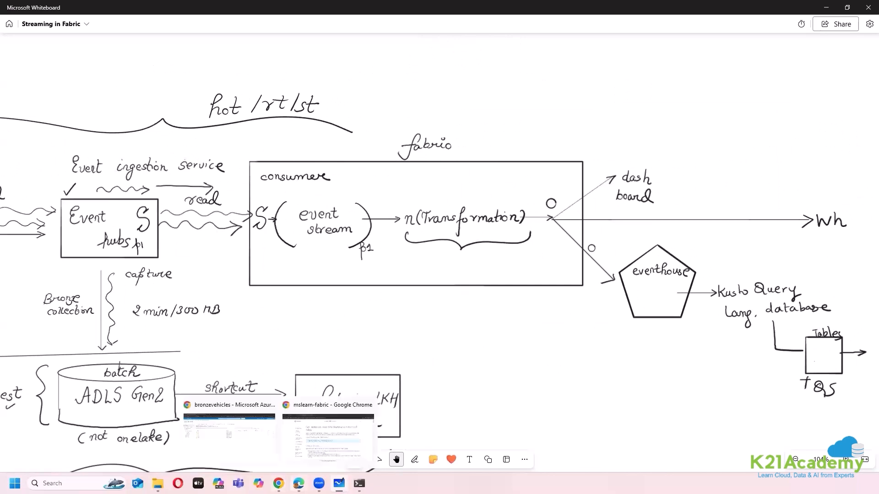
{"action": "left_click", "coordinate": [229, 426]}
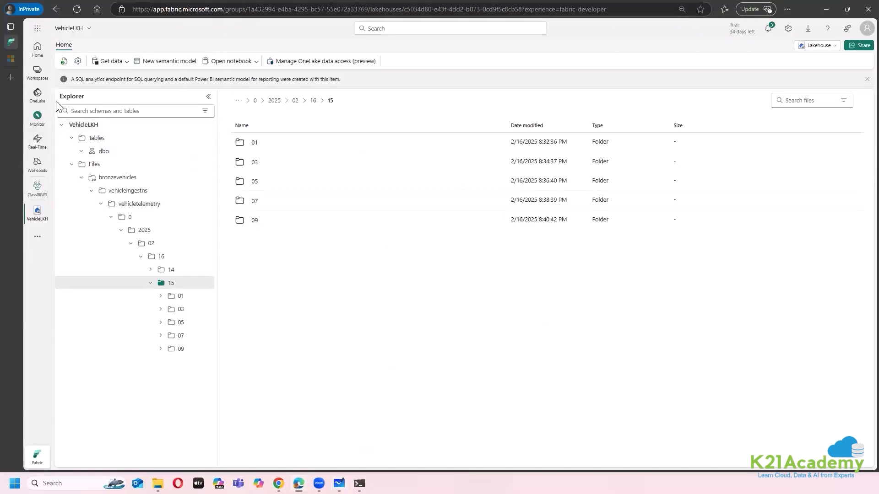
{"action": "left_click", "coordinate": [34, 195]}
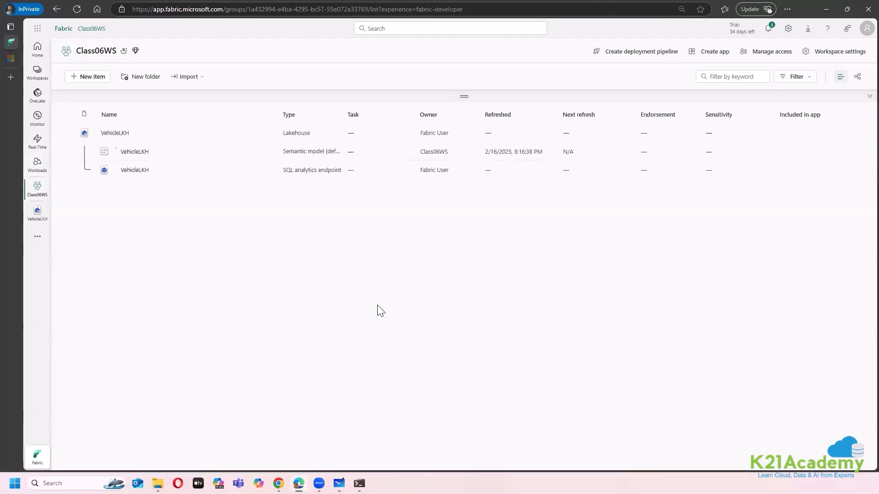
{"action": "left_click", "coordinate": [339, 483]}
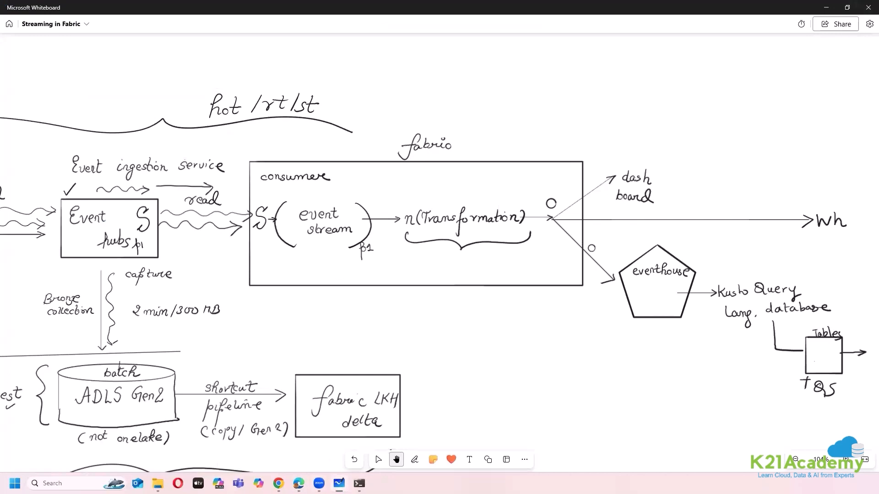
{"action": "mouse_move", "coordinate": [299, 483]}
{"action": "left_click", "coordinate": [296, 457]}
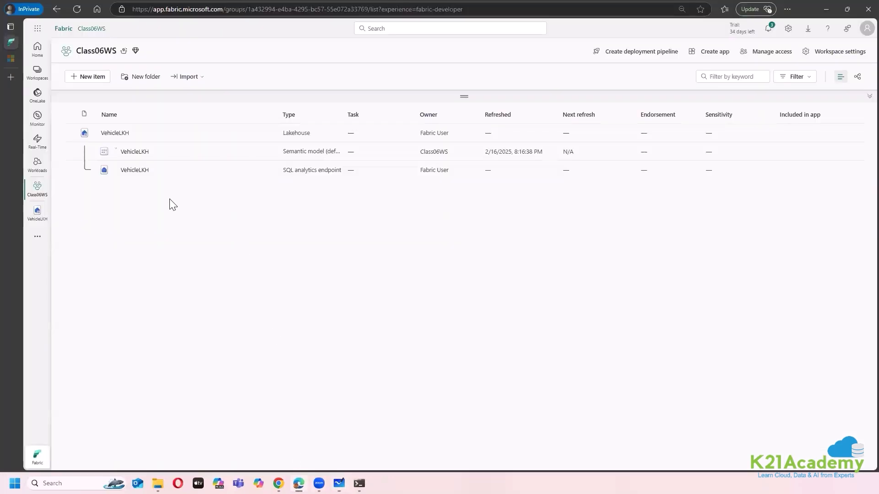
Browse the new item types in the Class06WS workspace and create an Eventstream named "vehicle-event-stream"
{"action": "left_click", "coordinate": [77, 78]}
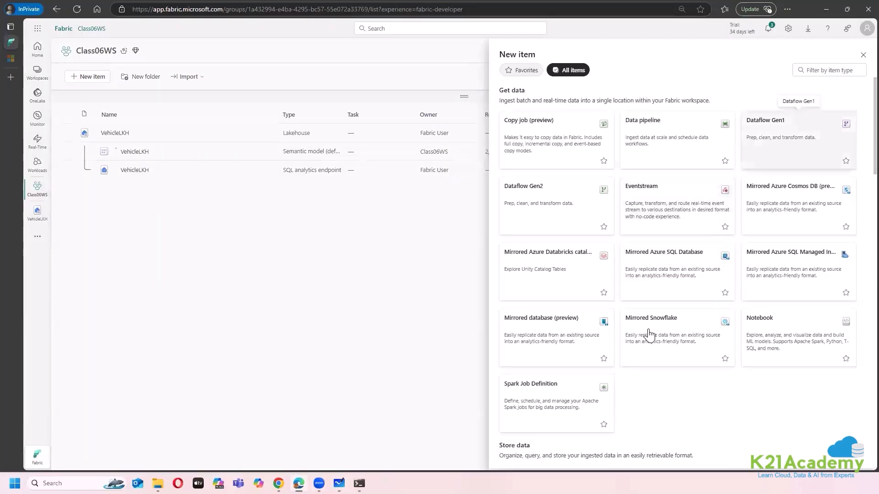
{"action": "scroll", "coordinate": [641, 439], "scroll_direction": "down", "scroll_amount": 5}
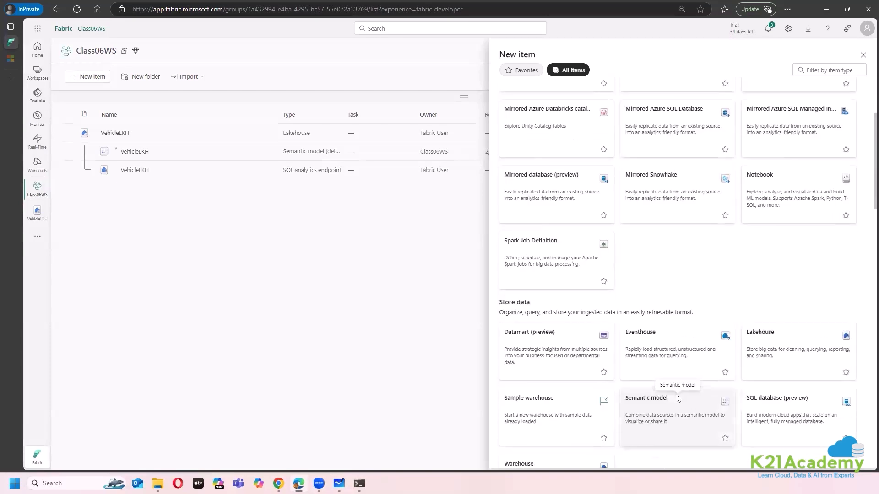
{"action": "scroll", "coordinate": [668, 282], "scroll_direction": "down", "scroll_amount": 5}
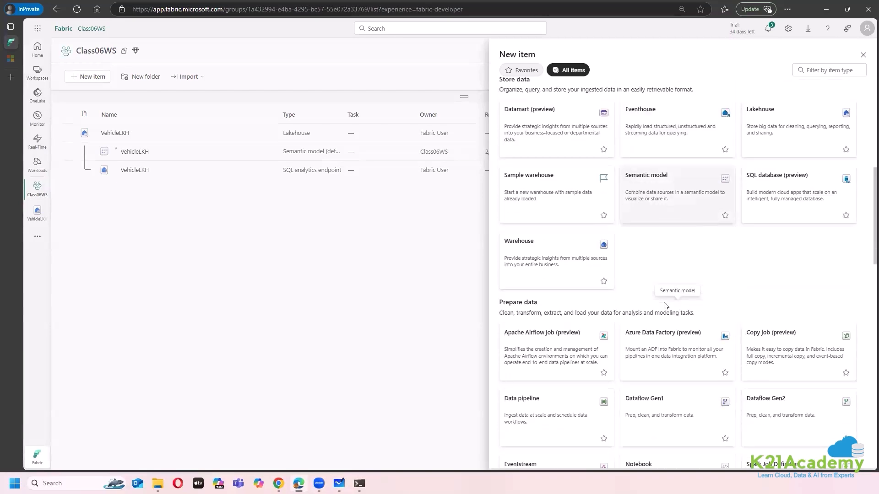
{"action": "scroll", "coordinate": [633, 328], "scroll_direction": "down", "scroll_amount": 6}
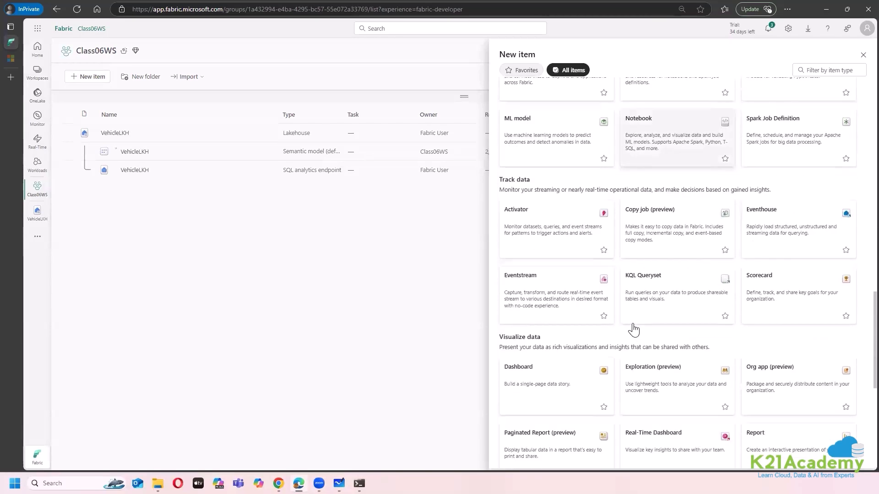
{"action": "scroll", "coordinate": [633, 329], "scroll_direction": "down", "scroll_amount": 7}
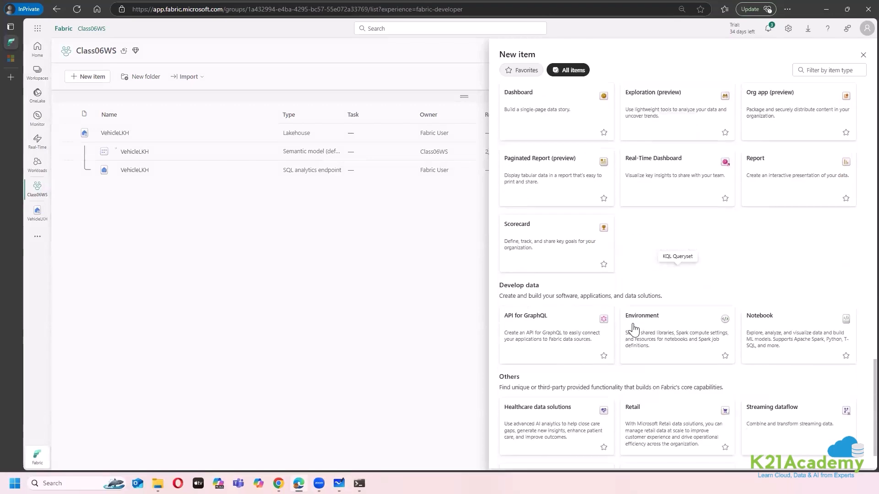
{"action": "scroll", "coordinate": [644, 306], "scroll_direction": "up", "scroll_amount": 20}
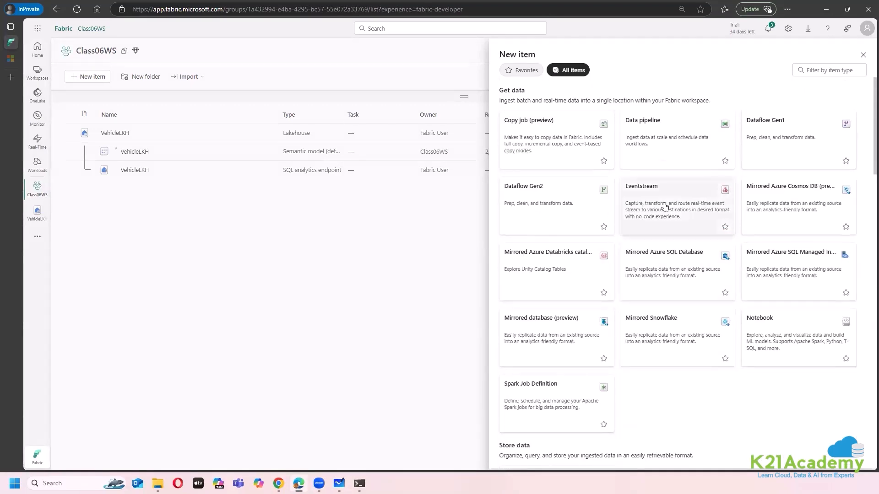
{"action": "left_click", "coordinate": [667, 204]}
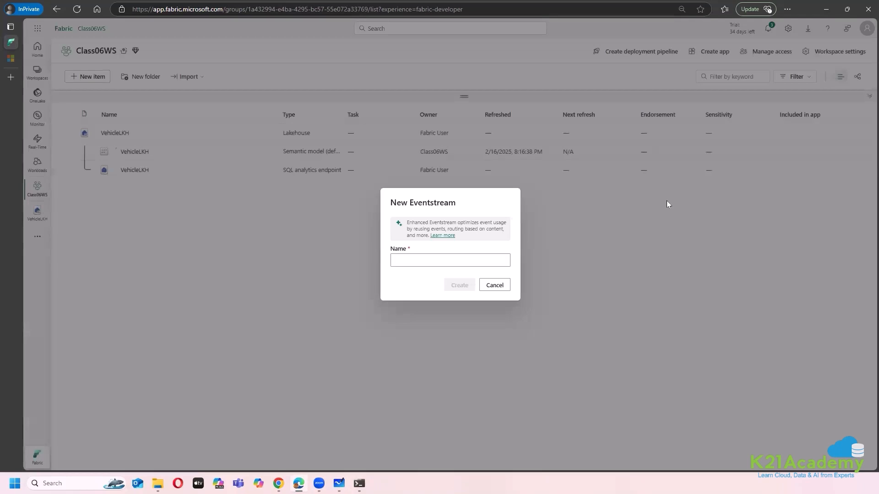
{"action": "left_click", "coordinate": [400, 259]}
{"action": "type", "text": "vehicle-event-stream"}
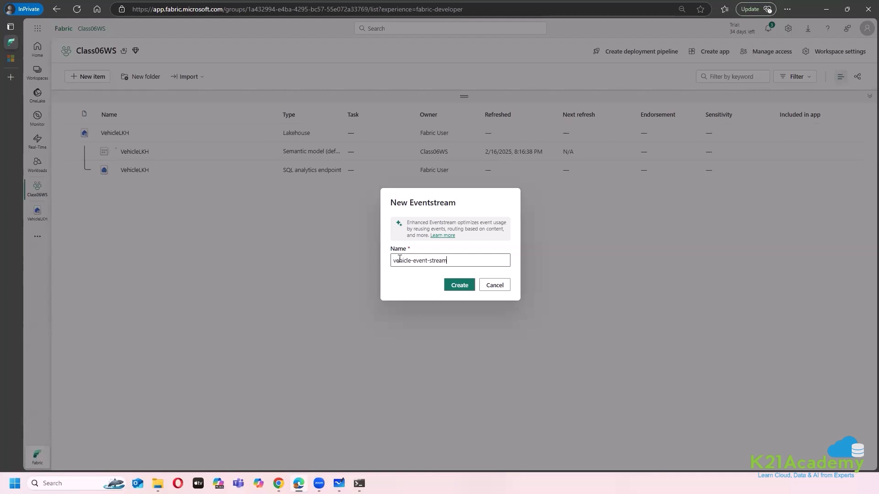
{"action": "left_click", "coordinate": [461, 284]}
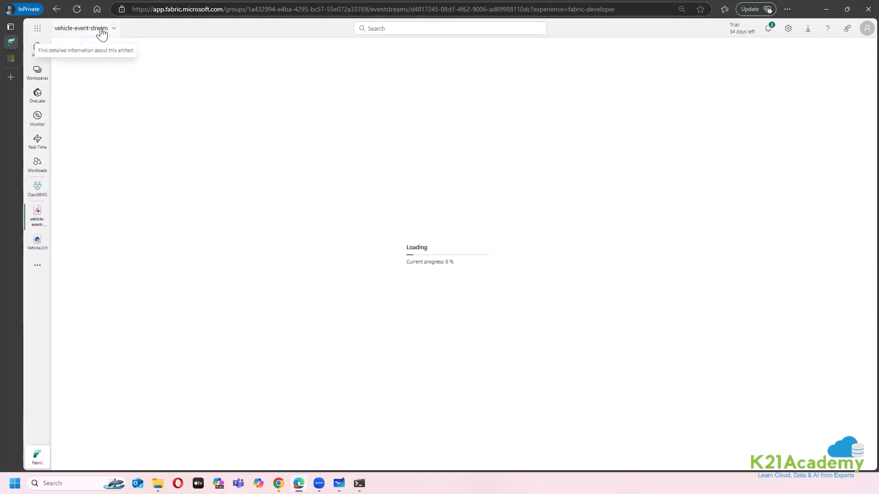
Return to the whiteboard and review the read flow from Event Hubs to the Fabric event stream
{"action": "left_click", "coordinate": [339, 483]}
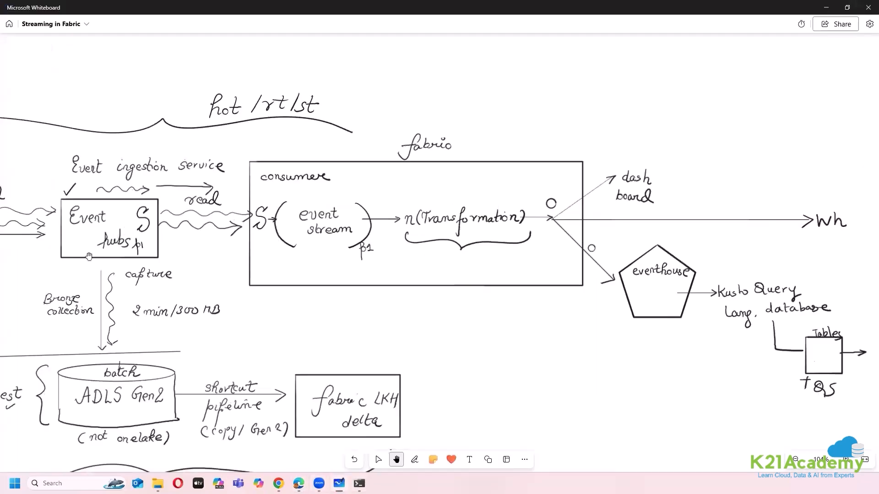
{"action": "left_click_drag", "start_coordinate": [161, 271], "coordinate": [198, 273]}
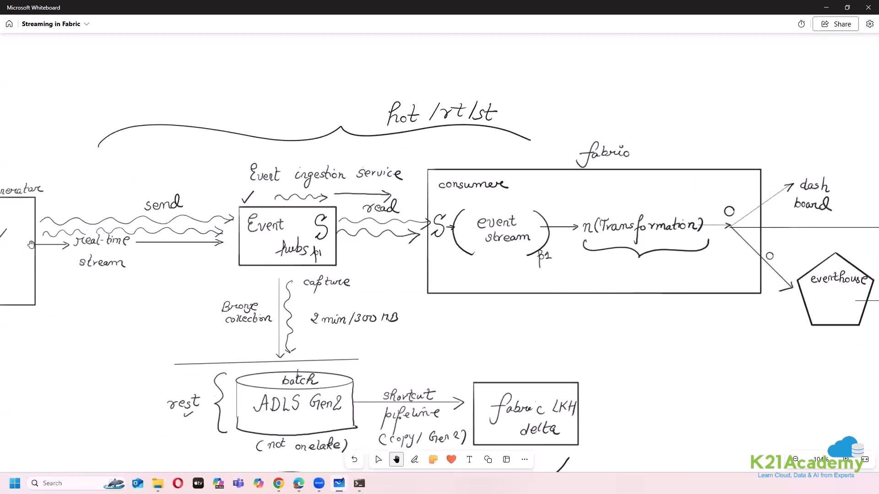
{"action": "left_click_drag", "start_coordinate": [392, 274], "coordinate": [361, 243]}
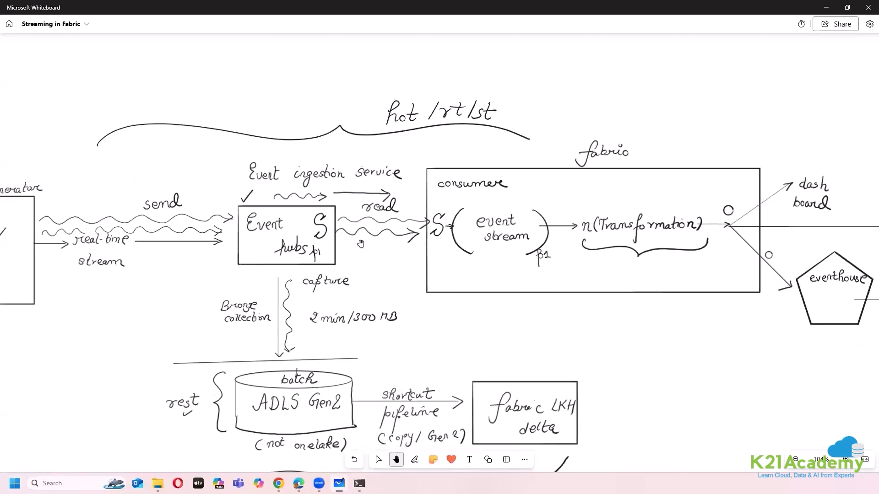
Switch to the vehicletelemetry event hub in the Azure portal, add a shared access policy named "Read" with the Listen claim, and open it
{"action": "left_click", "coordinate": [200, 407]}
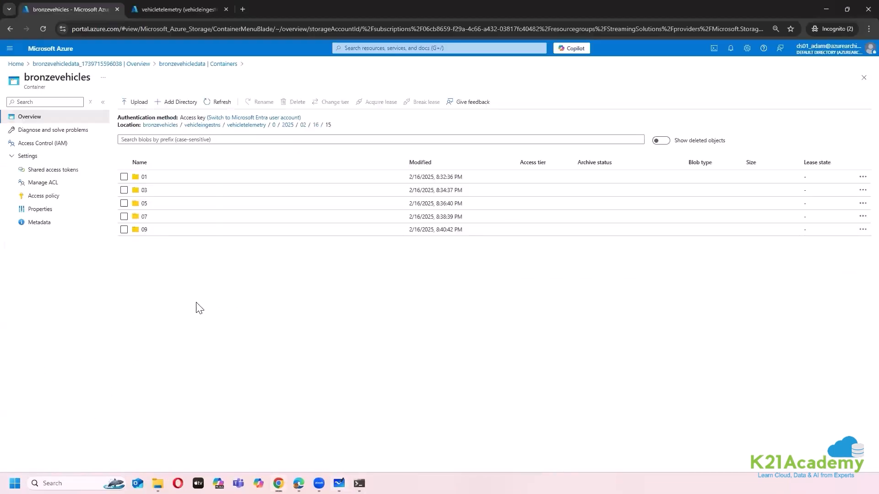
{"action": "left_click", "coordinate": [176, 10]}
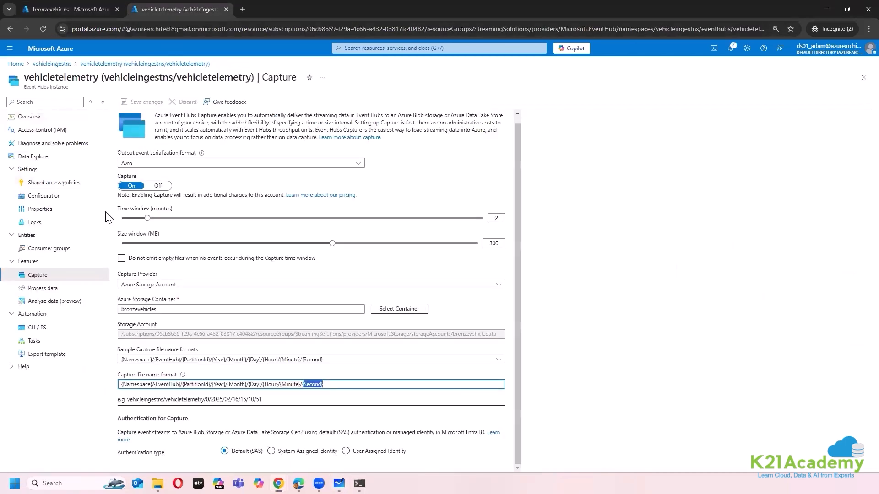
{"action": "left_click", "coordinate": [55, 182]}
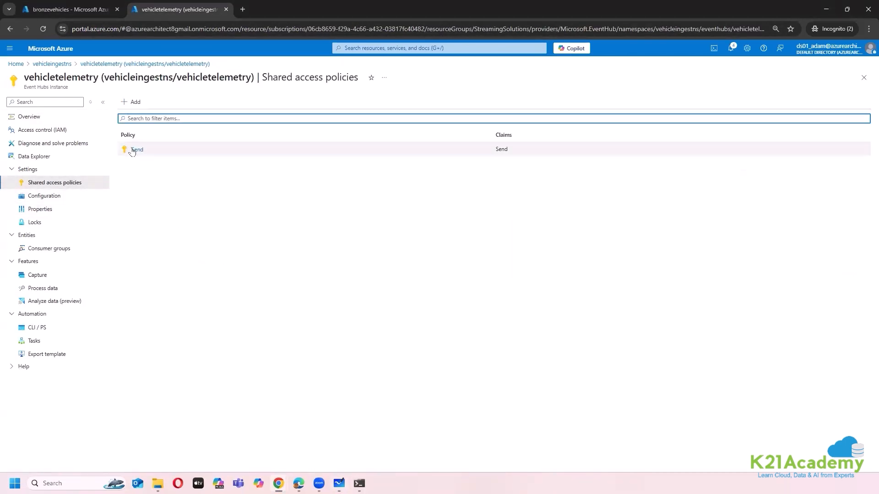
{"action": "left_click", "coordinate": [127, 104]}
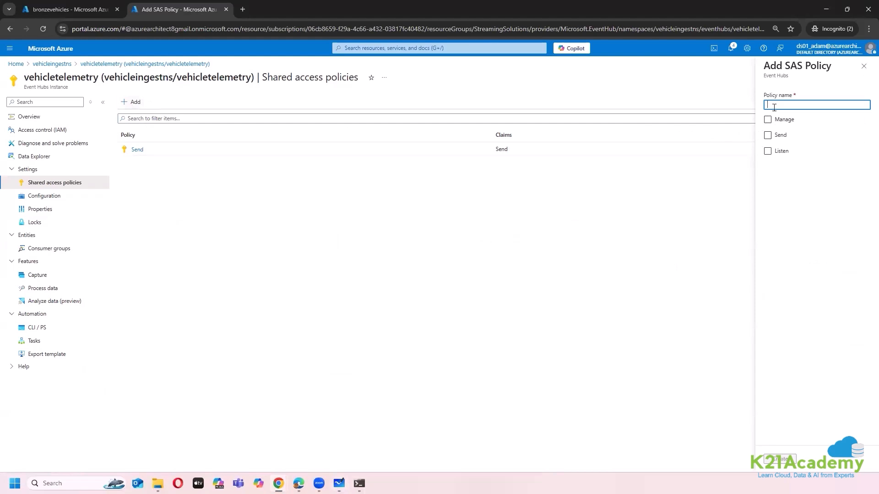
{"action": "type", "text": "Read"}
{"action": "left_click", "coordinate": [767, 151]}
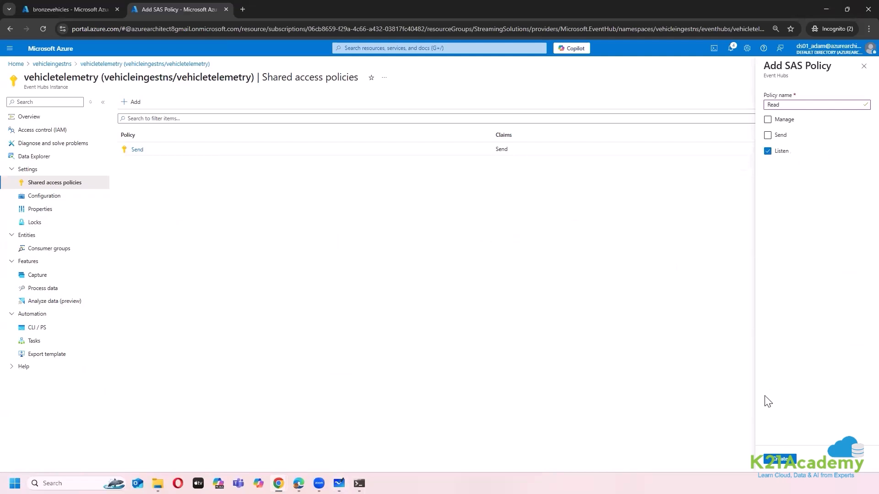
{"action": "left_click", "coordinate": [778, 459]}
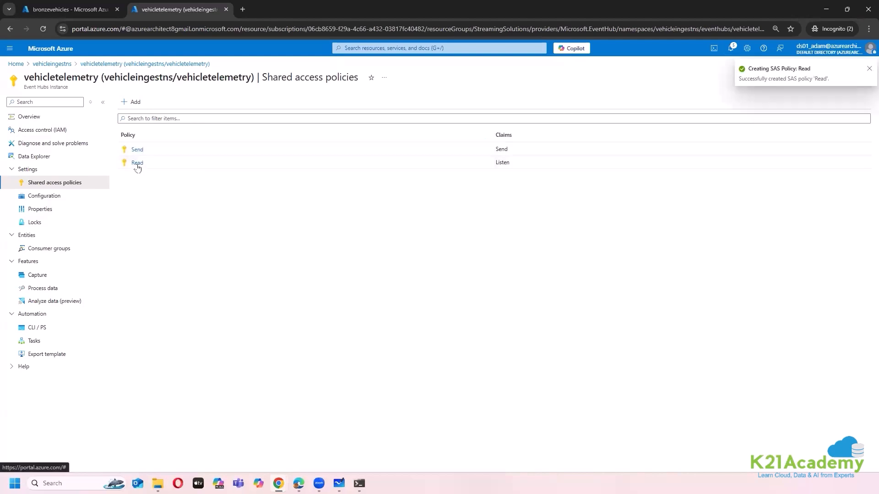
{"action": "left_click", "coordinate": [137, 163]}
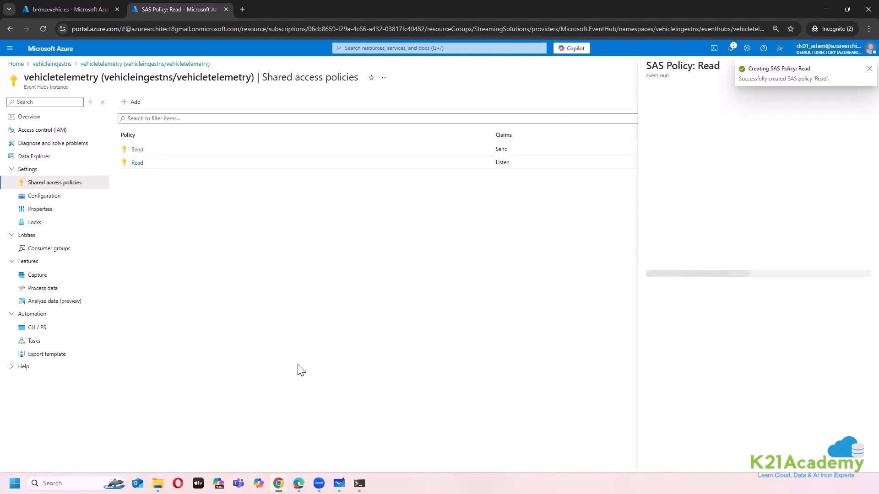
Back in Fabric, select Azure Event Hubs as an external source for vehicle-event-stream and start a new connection
{"action": "left_click", "coordinate": [298, 484]}
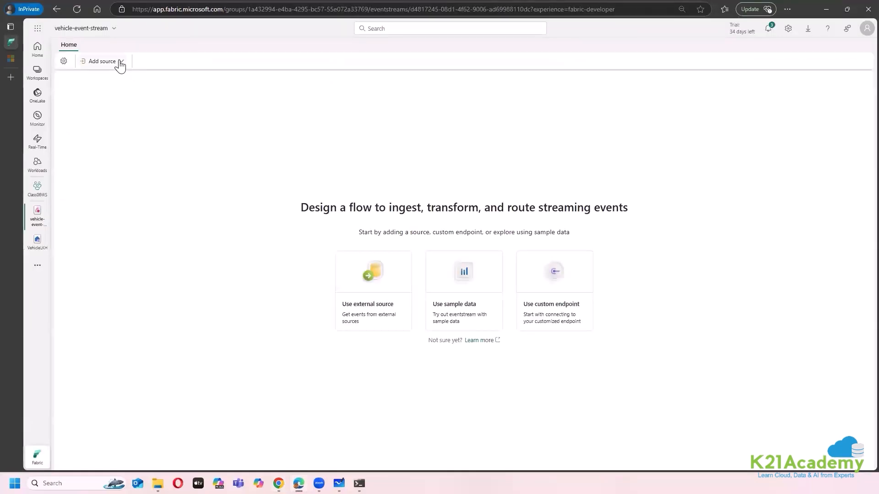
{"action": "left_click", "coordinate": [121, 63]}
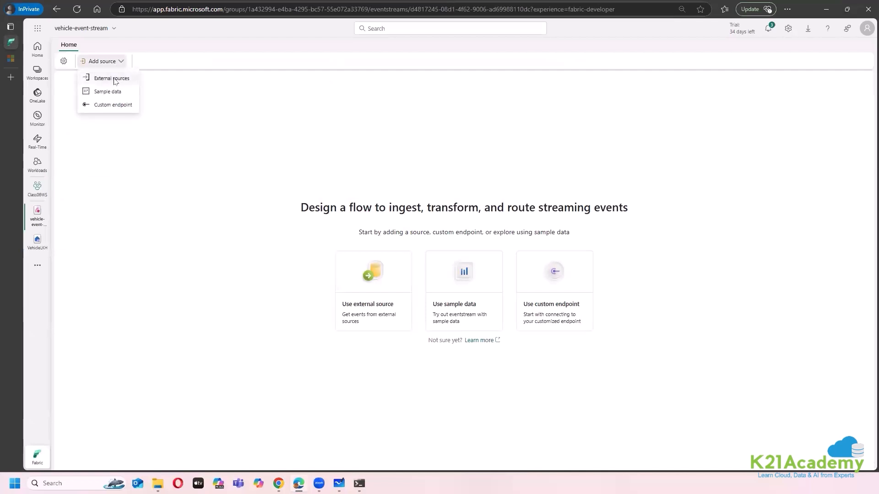
{"action": "left_click", "coordinate": [112, 78]}
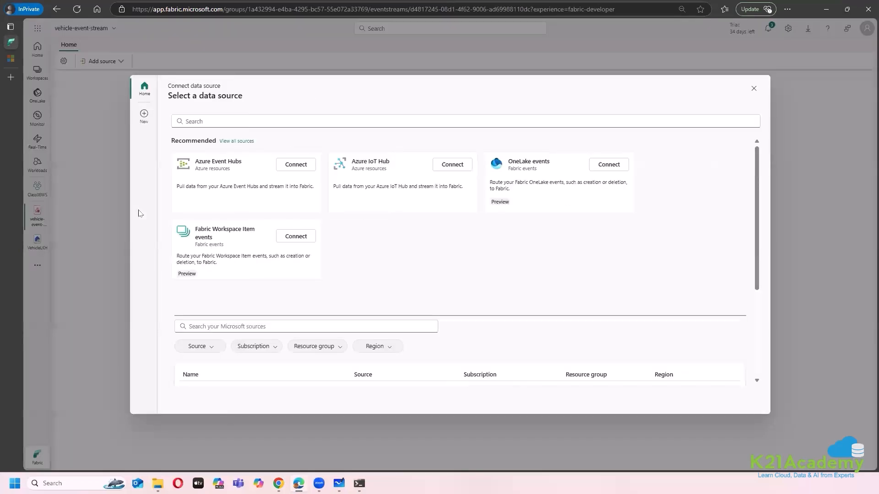
{"action": "left_click_drag", "start_coordinate": [195, 162], "coordinate": [237, 165]}
{"action": "left_click", "coordinate": [613, 275]}
{"action": "left_click", "coordinate": [295, 164]}
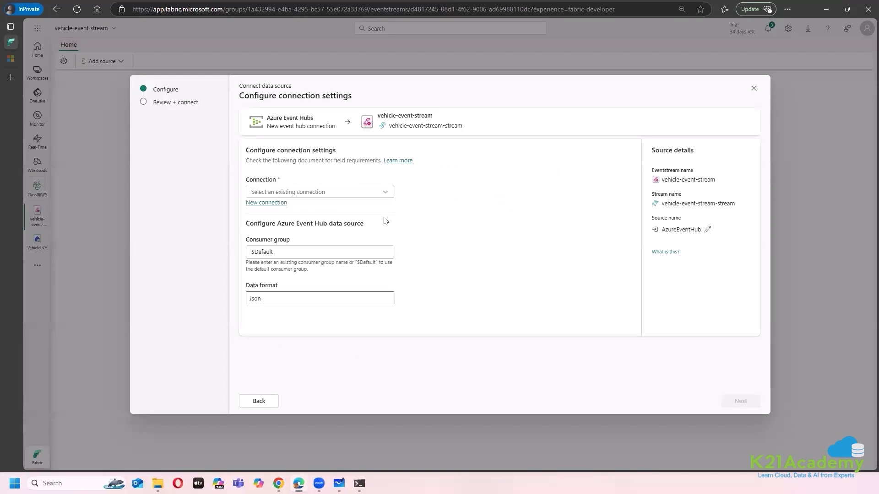
{"action": "left_click", "coordinate": [385, 192]}
{"action": "left_click", "coordinate": [263, 202]}
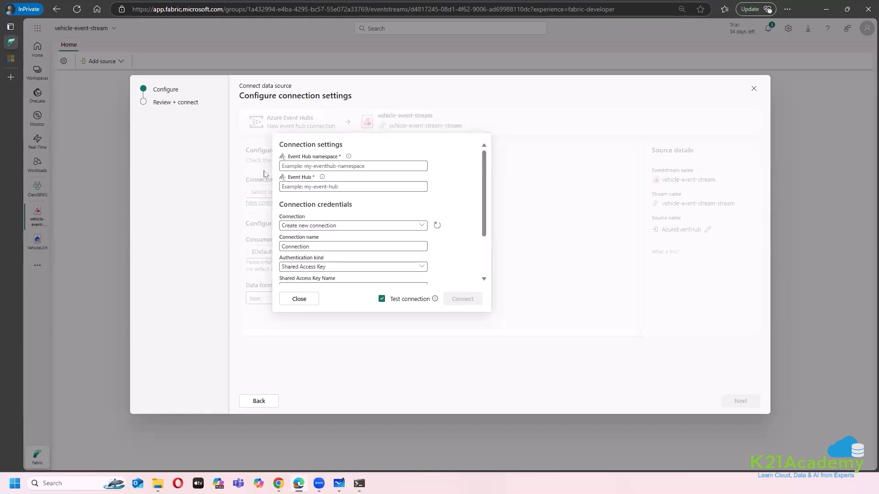
Copy the namespace name vehicleingestns from the Azure portal into the Event Hub namespace of the new Fabric connection
{"action": "left_click", "coordinate": [283, 166]}
{"action": "left_click", "coordinate": [278, 483]}
{"action": "left_click", "coordinate": [231, 407]}
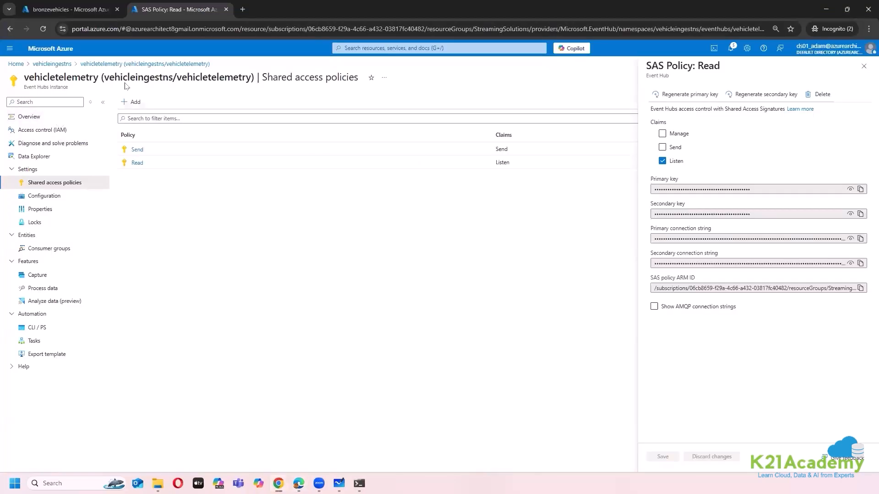
{"action": "double_click", "coordinate": [168, 79]}
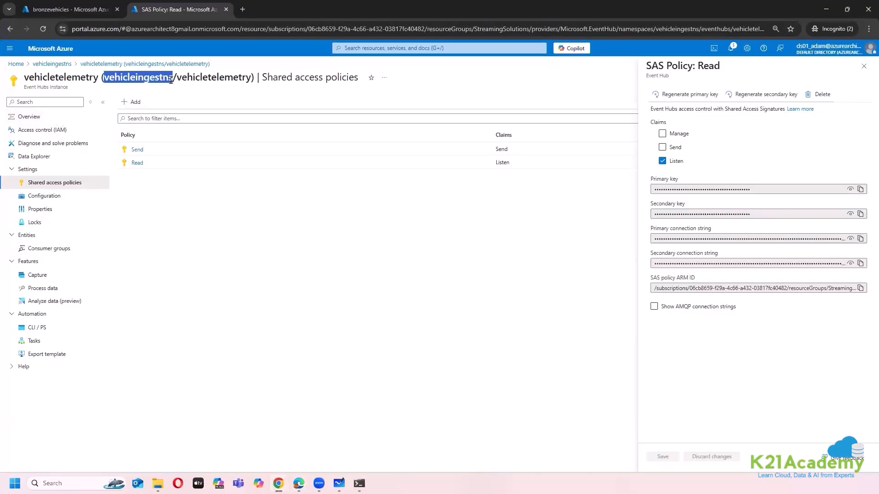
{"action": "right_click", "coordinate": [162, 84]}
{"action": "left_click", "coordinate": [174, 92]}
{"action": "key", "text": "alt+Tab"}
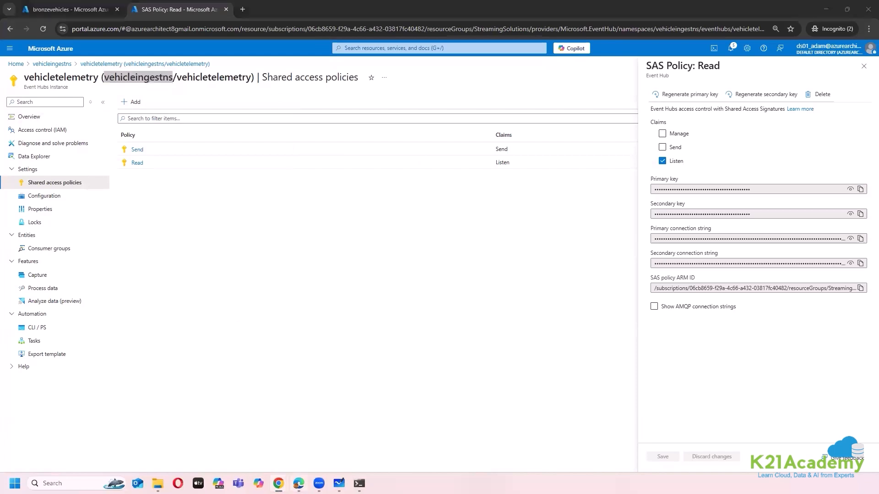
{"action": "key", "text": "ctrl+v"}
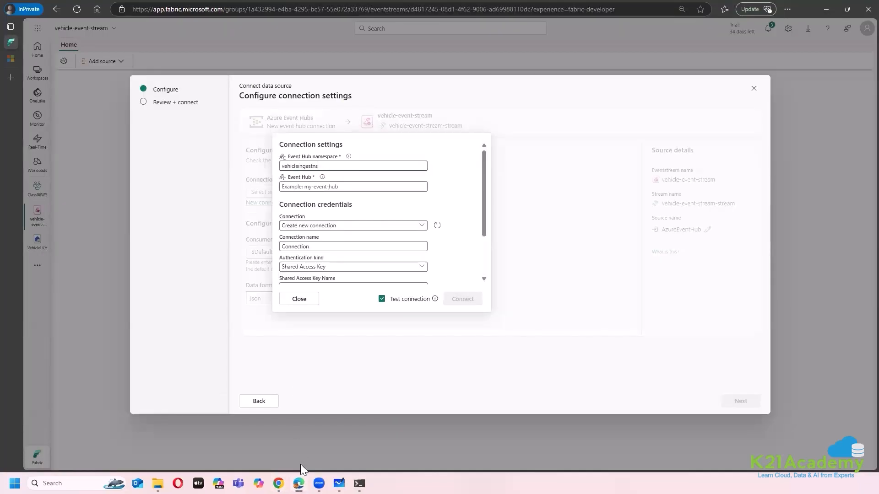
Copy the event hub name vehicletelemetry from the Azure portal into the Event Hub setting of the Fabric connection
{"action": "mouse_move", "coordinate": [279, 483]}
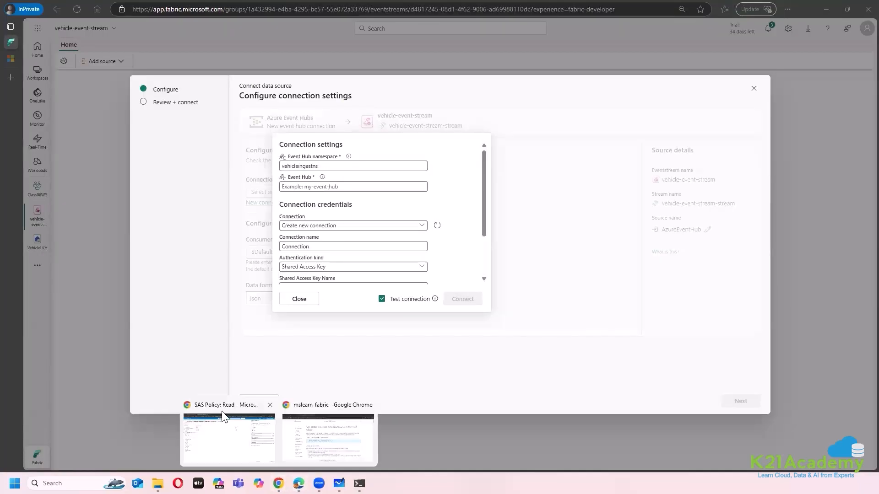
{"action": "left_click", "coordinate": [226, 418]}
{"action": "left_click_drag", "start_coordinate": [178, 77], "coordinate": [251, 77]}
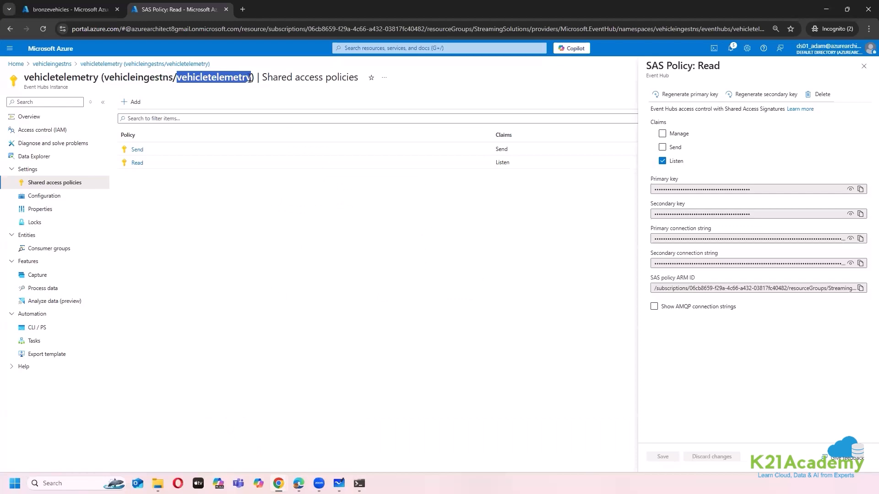
{"action": "right_click", "coordinate": [236, 79]}
{"action": "left_click", "coordinate": [250, 89]}
{"action": "left_click", "coordinate": [298, 483]}
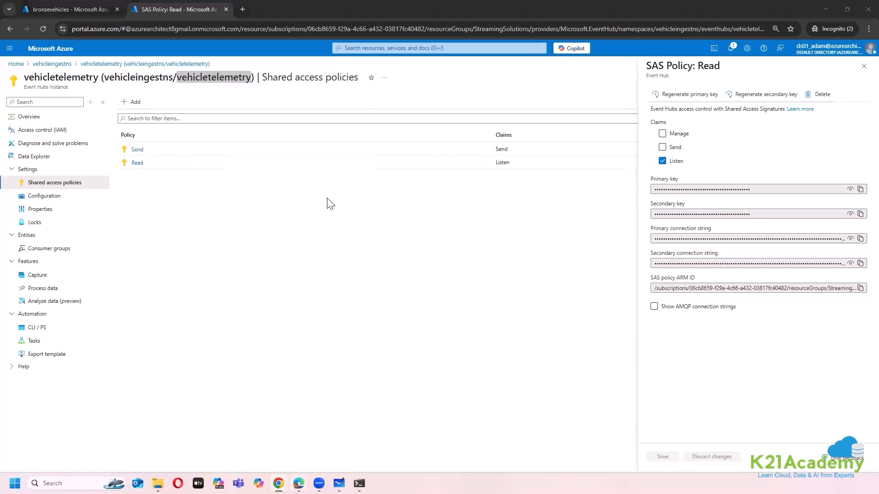
{"action": "left_click", "coordinate": [329, 186]}
{"action": "key", "text": "ctrl+v"}
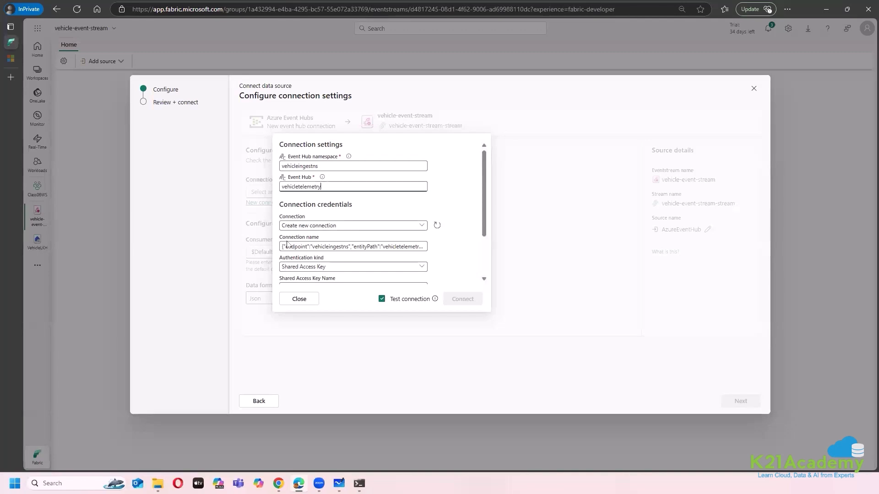
Keep Shared Access Key authentication and set the Shared Access Key Name to Read, copied from the SAS policy in the Azure portal
{"action": "scroll", "coordinate": [442, 255], "scroll_direction": "down", "scroll_amount": 3}
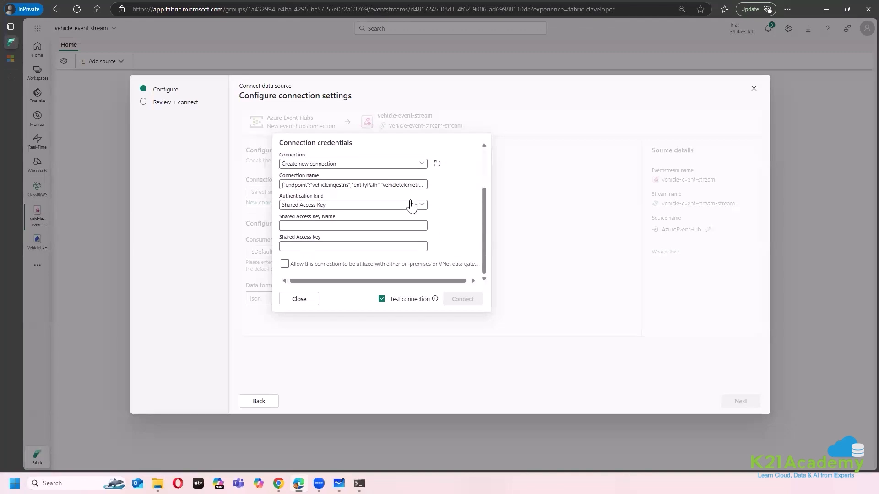
{"action": "left_click", "coordinate": [357, 207]}
{"action": "left_click", "coordinate": [381, 169]}
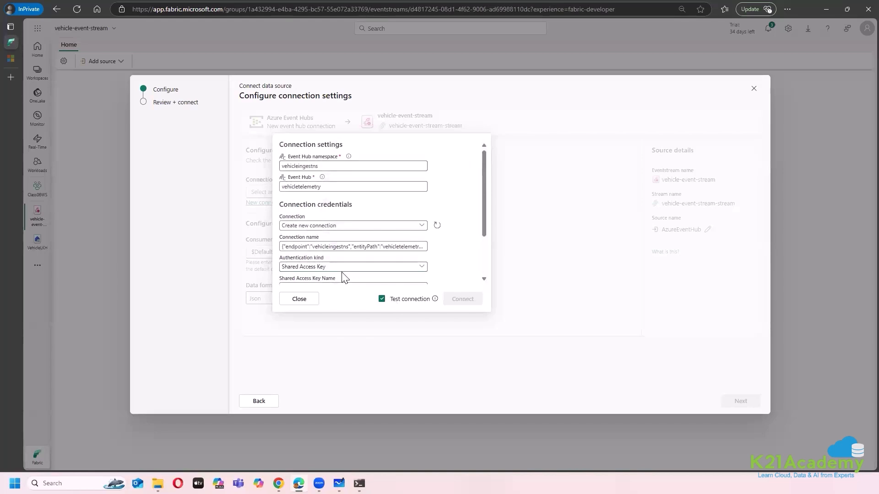
{"action": "scroll", "coordinate": [344, 270], "scroll_direction": "down", "scroll_amount": 3}
{"action": "left_click", "coordinate": [305, 225]}
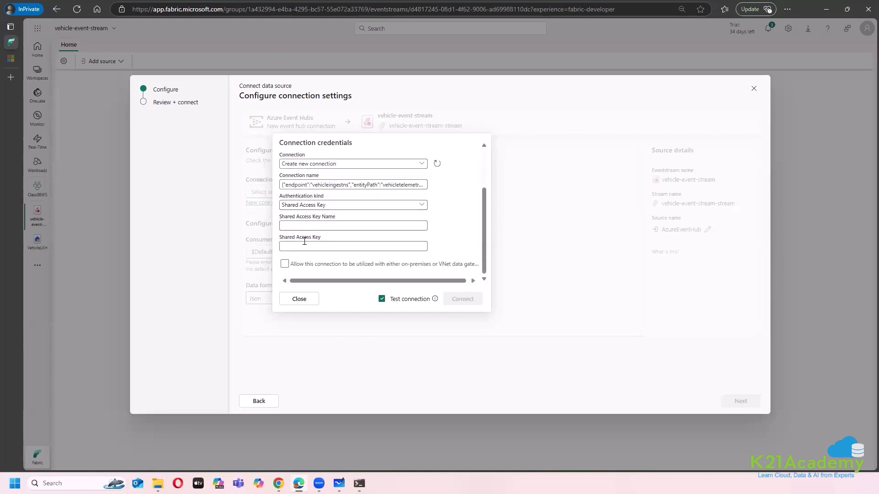
{"action": "left_click", "coordinate": [304, 246]}
{"action": "mouse_move", "coordinate": [279, 483]}
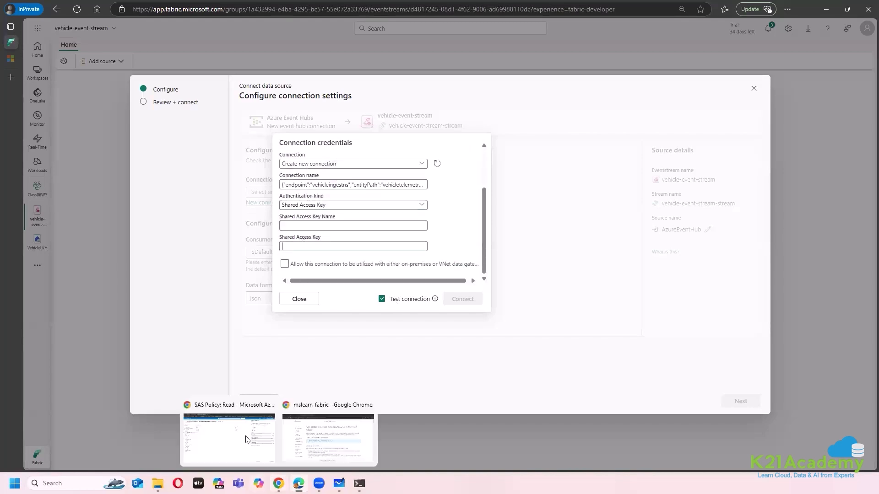
{"action": "left_click", "coordinate": [227, 435]}
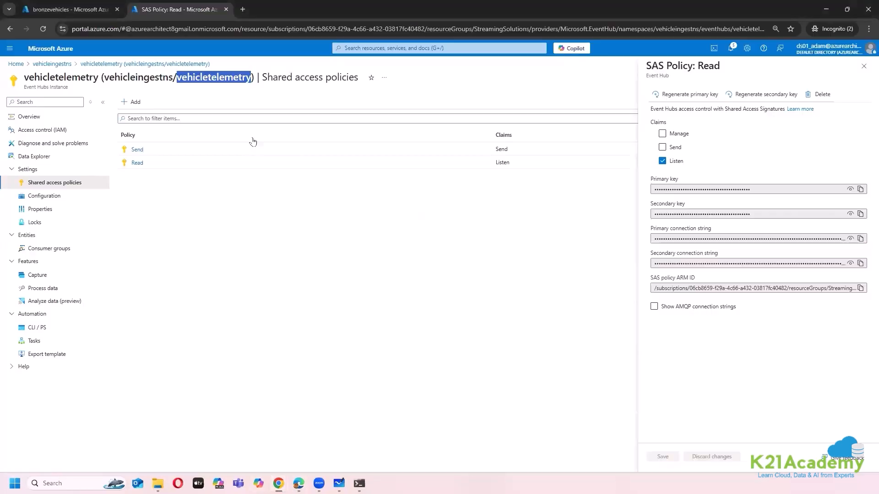
{"action": "double_click", "coordinate": [708, 65]}
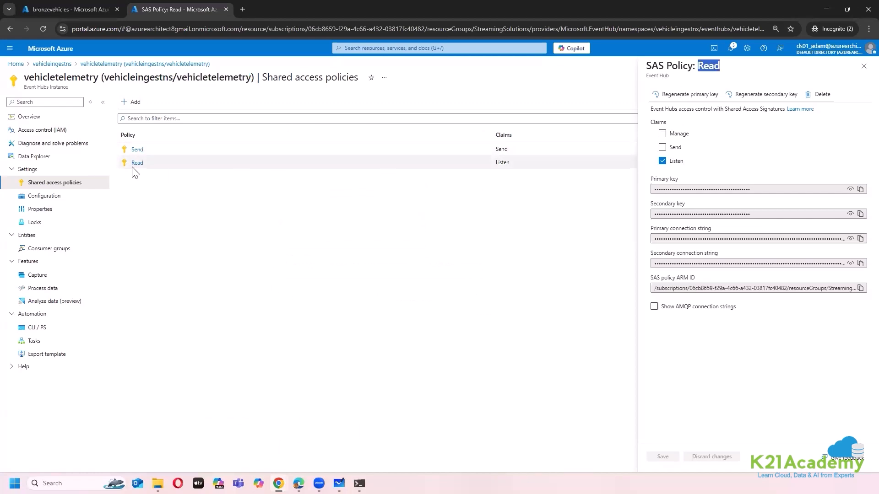
{"action": "right_click", "coordinate": [707, 68]}
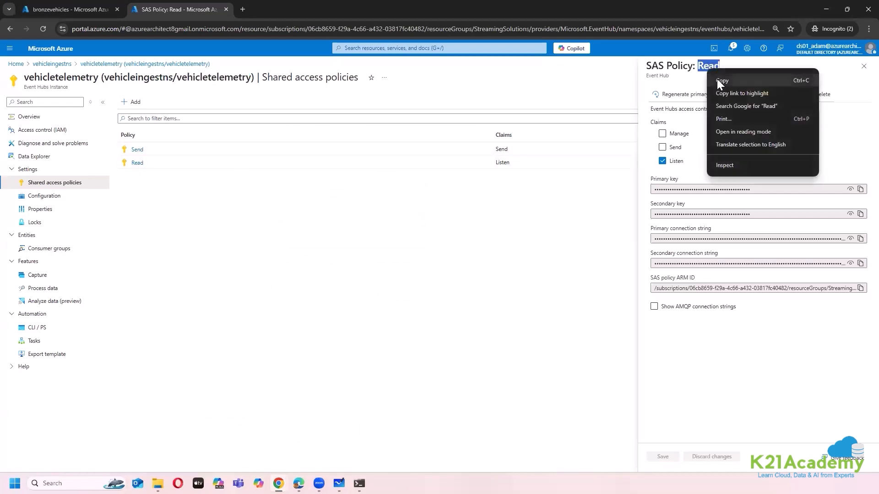
{"action": "left_click", "coordinate": [716, 79]}
{"action": "mouse_move", "coordinate": [298, 483]}
{"action": "left_click", "coordinate": [297, 437]}
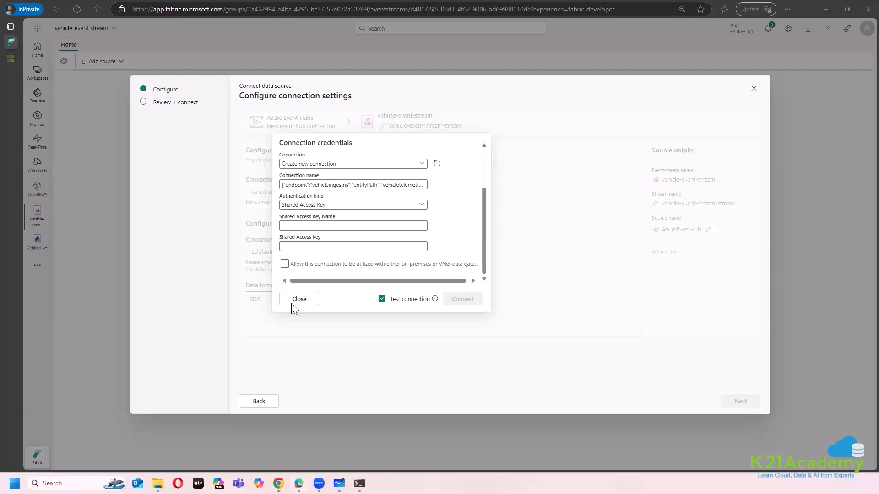
{"action": "left_click", "coordinate": [307, 226]}
{"action": "key", "text": "ctrl+v"}
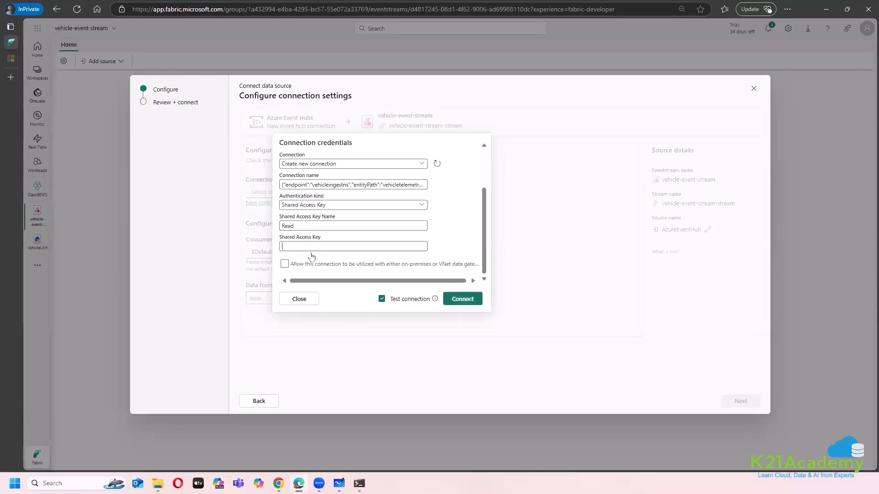
Copy the Read policy's primary key from the Azure portal into the Shared Access Key field, check it, and establish the Fabric connection
{"action": "mouse_move", "coordinate": [279, 483]}
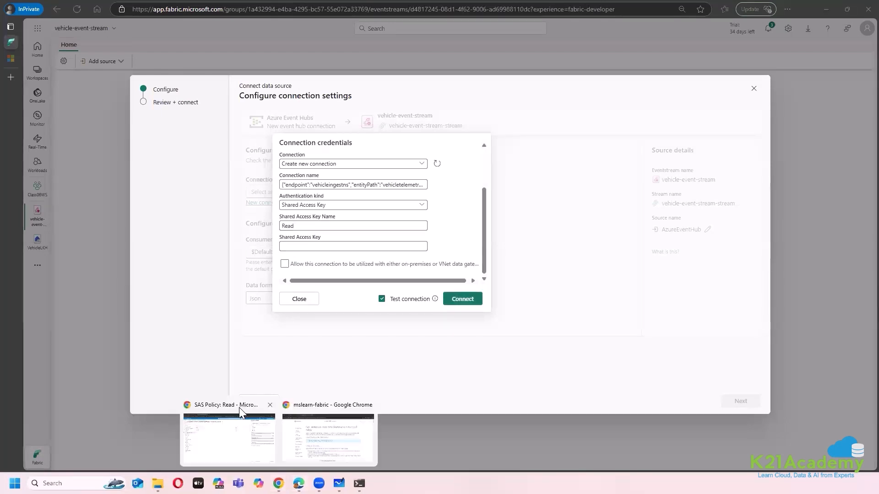
{"action": "left_click", "coordinate": [243, 414]}
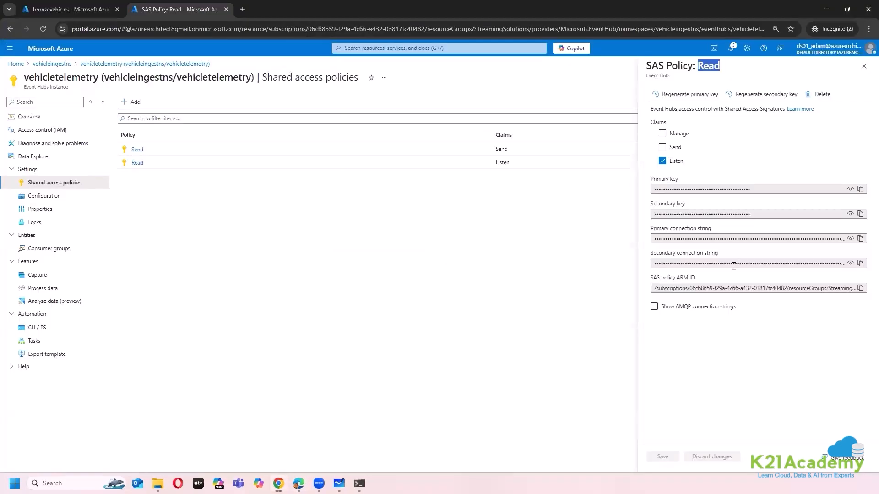
{"action": "left_click", "coordinate": [850, 189]}
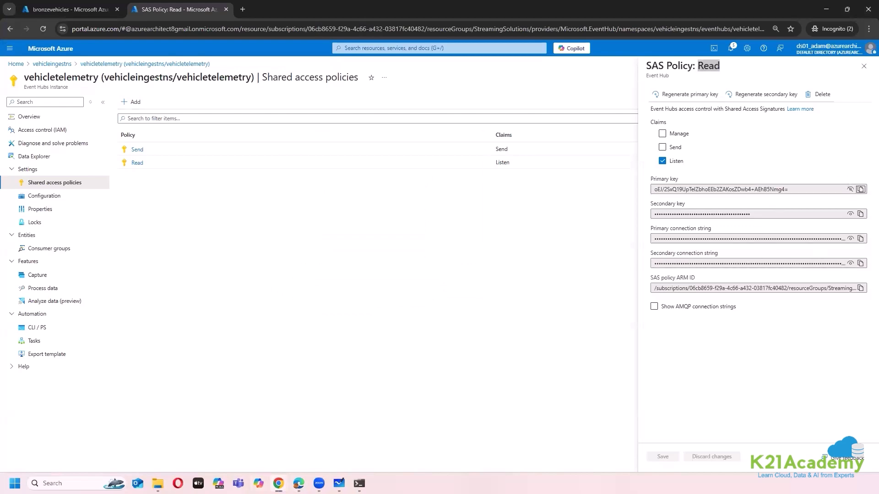
{"action": "left_click", "coordinate": [278, 483]}
{"action": "left_click", "coordinate": [303, 249]}
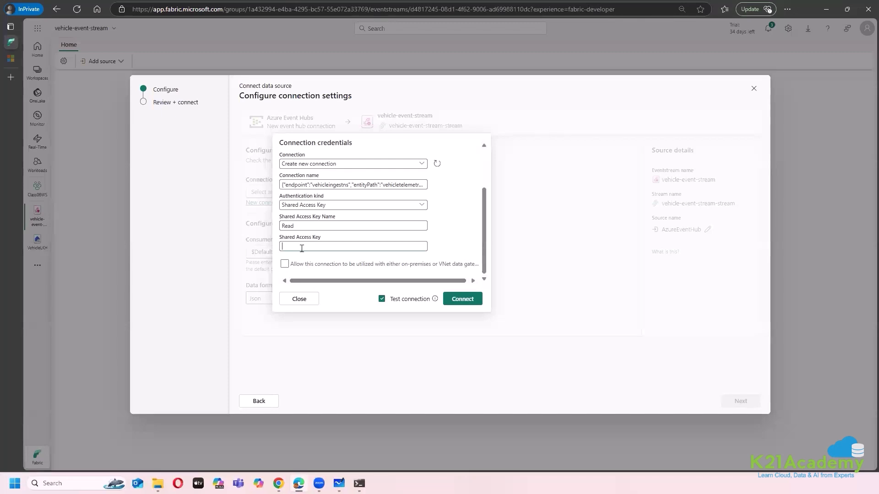
{"action": "key", "text": "ctrl+v"}
{"action": "left_click", "coordinate": [419, 247]}
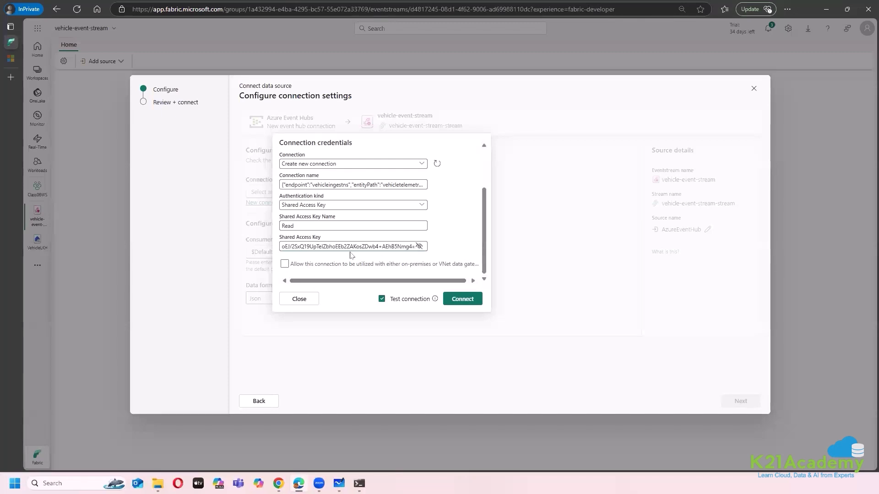
{"action": "mouse_move", "coordinate": [279, 484]}
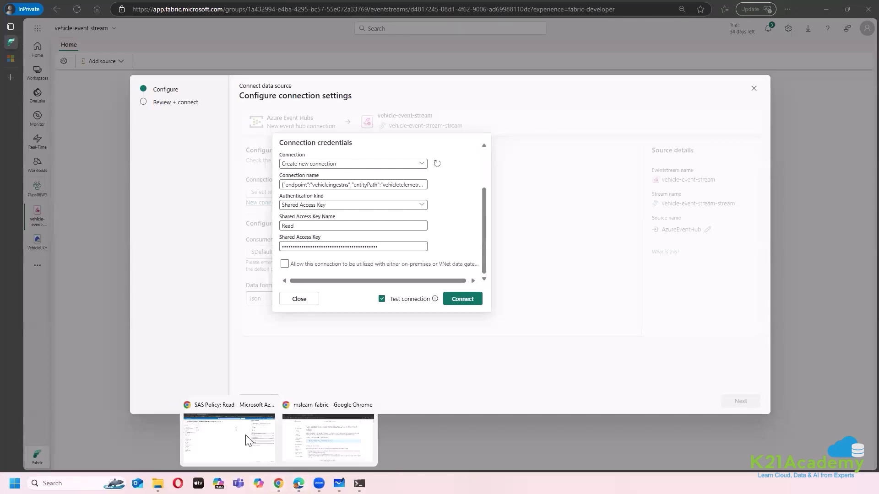
{"action": "left_click", "coordinate": [228, 435]}
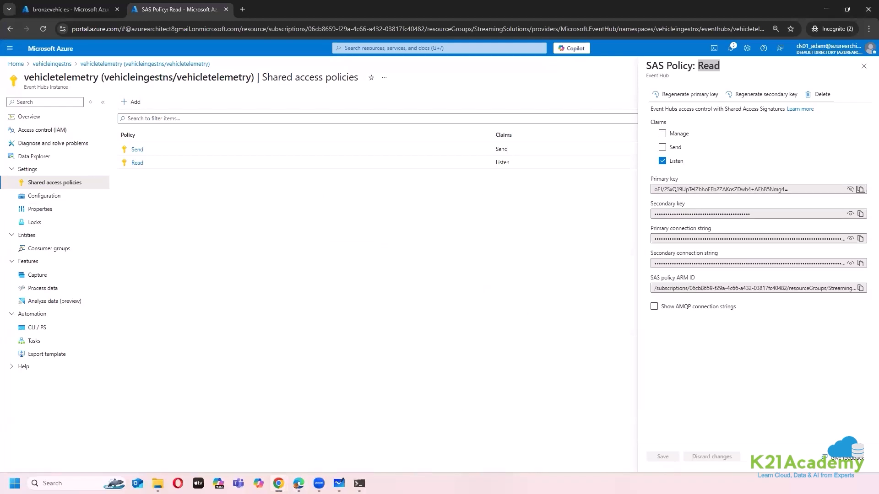
{"action": "mouse_move", "coordinate": [298, 484]}
{"action": "left_click", "coordinate": [303, 406]}
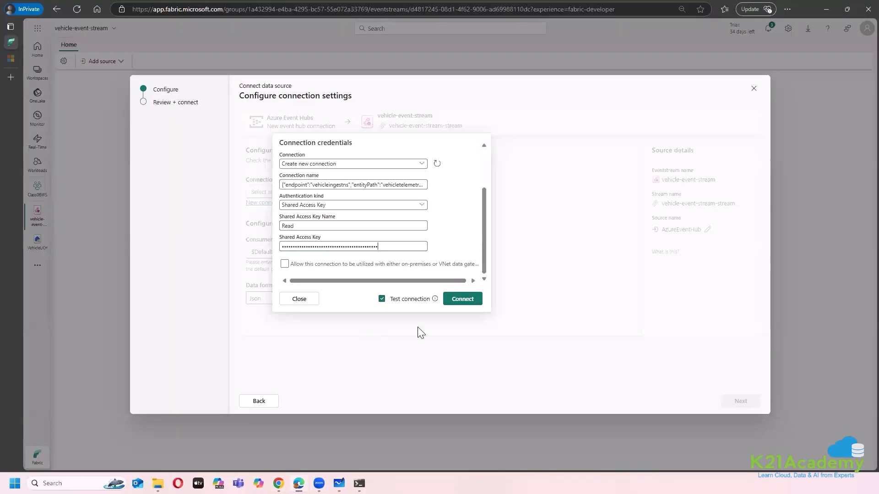
{"action": "left_click", "coordinate": [456, 299]}
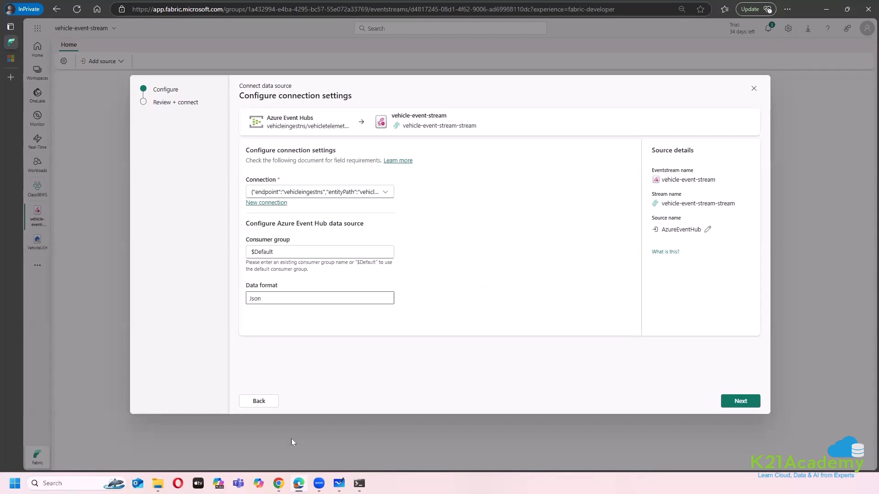
Switch to the Azure portal and examine the consumer groups of the vehicletelemetry event hub
{"action": "left_click", "coordinate": [278, 484]}
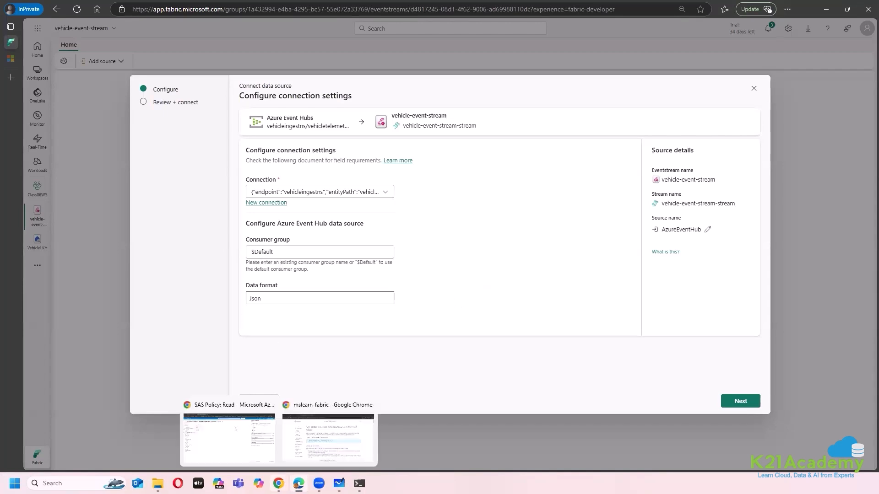
{"action": "left_click", "coordinate": [212, 408]}
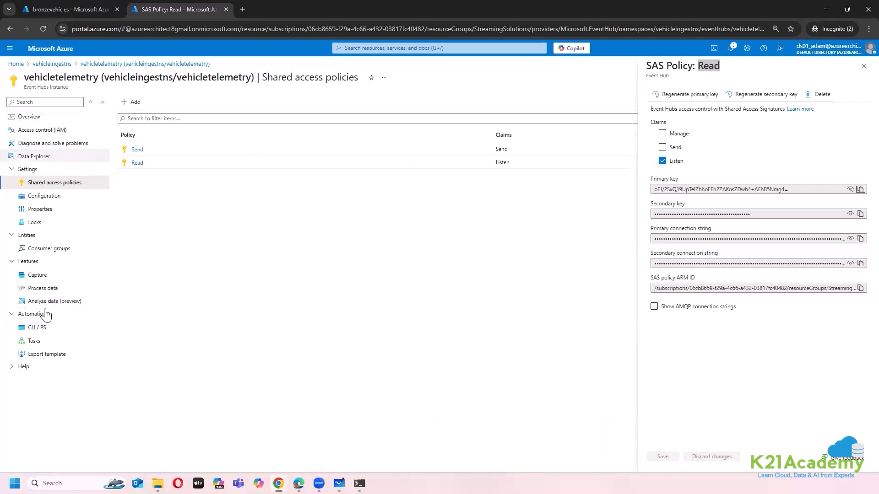
{"action": "left_click", "coordinate": [46, 249]}
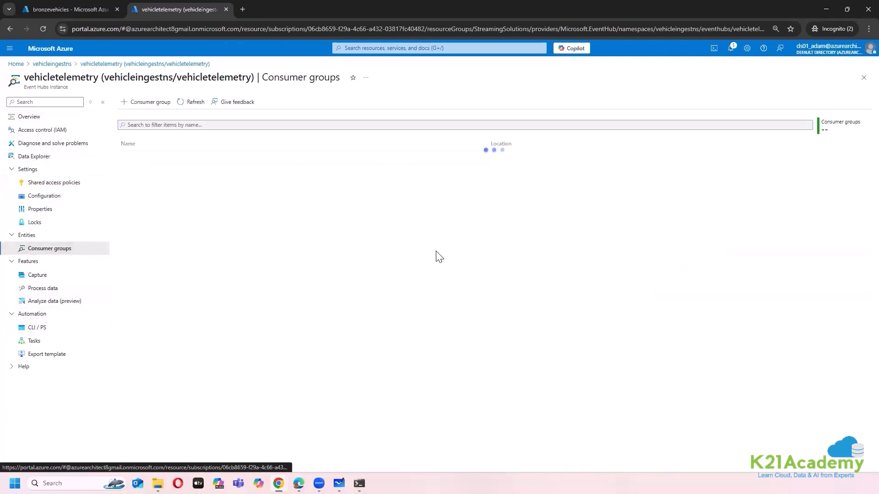
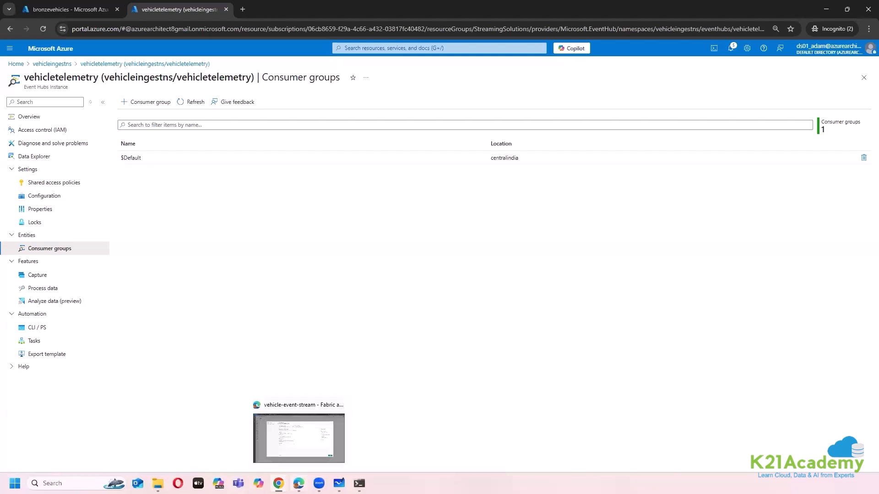
Back in Fabric, add the Azure Event Hubs source with consumer group $Default and Json format, and inspect its test result data in an enlarged preview
{"action": "left_click", "coordinate": [298, 483]}
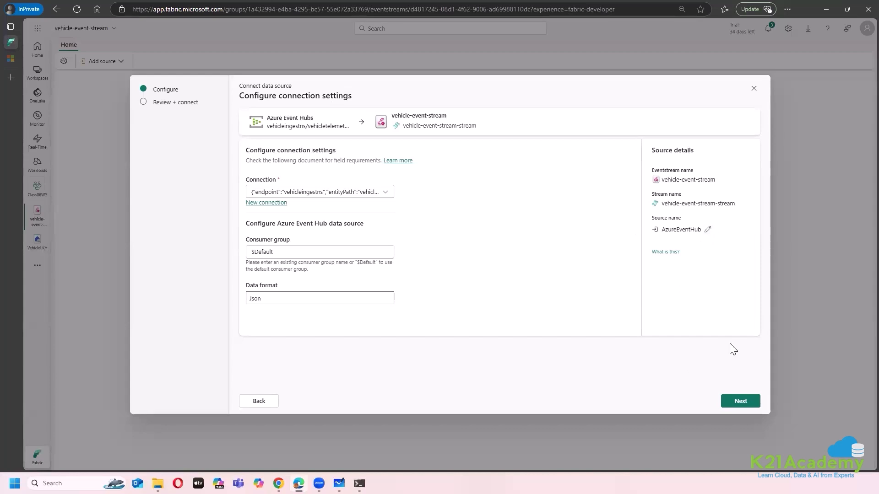
{"action": "left_click", "coordinate": [745, 403]}
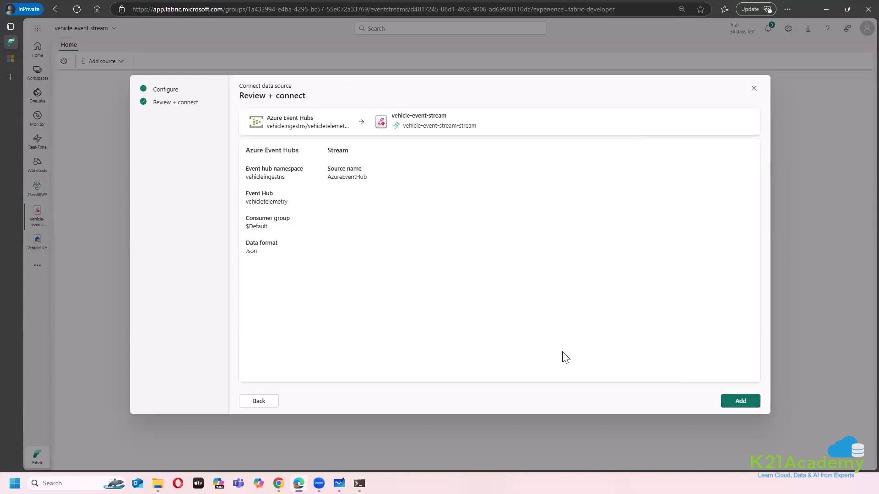
{"action": "left_click", "coordinate": [751, 403]}
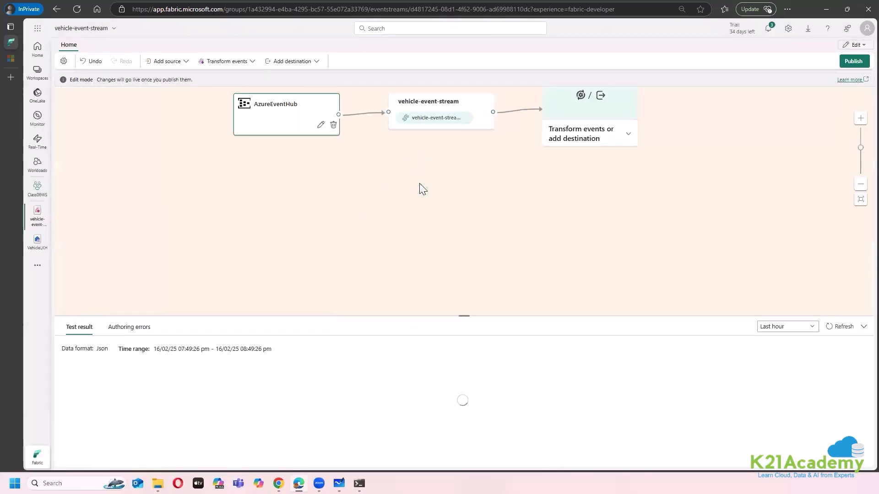
{"action": "left_click_drag", "start_coordinate": [464, 314], "coordinate": [468, 207]}
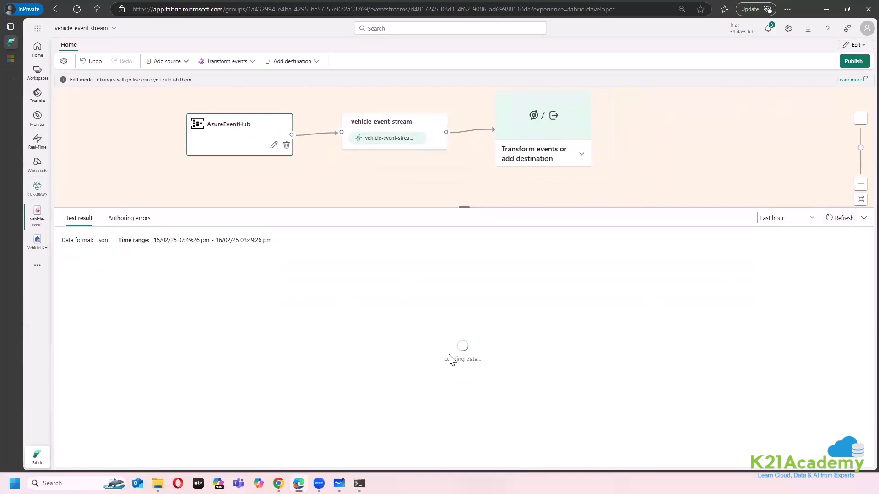
{"action": "scroll", "coordinate": [410, 341], "scroll_direction": "down", "scroll_amount": 9}
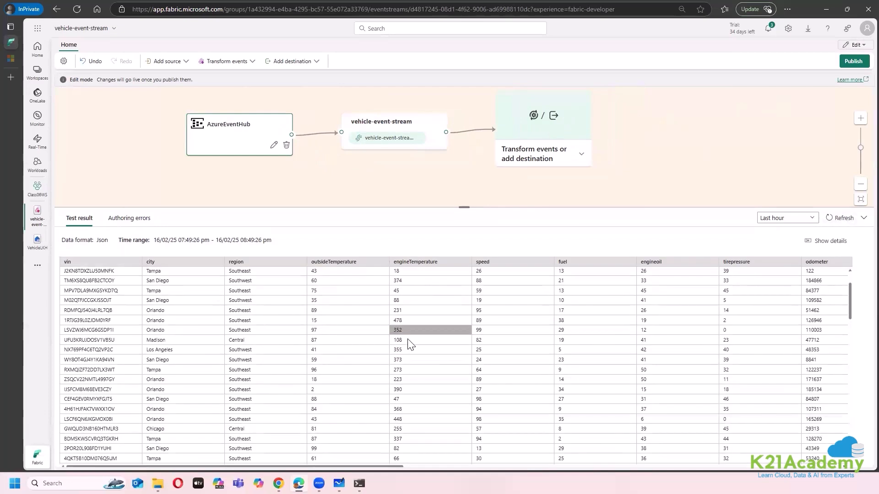
Check the event sender's console, review the previewed telemetry columns through EventEnqueuedUtcTime, and shrink the preview area to enlarge the eventstream canvas
{"action": "scroll", "coordinate": [411, 375], "scroll_direction": "up", "scroll_amount": 9}
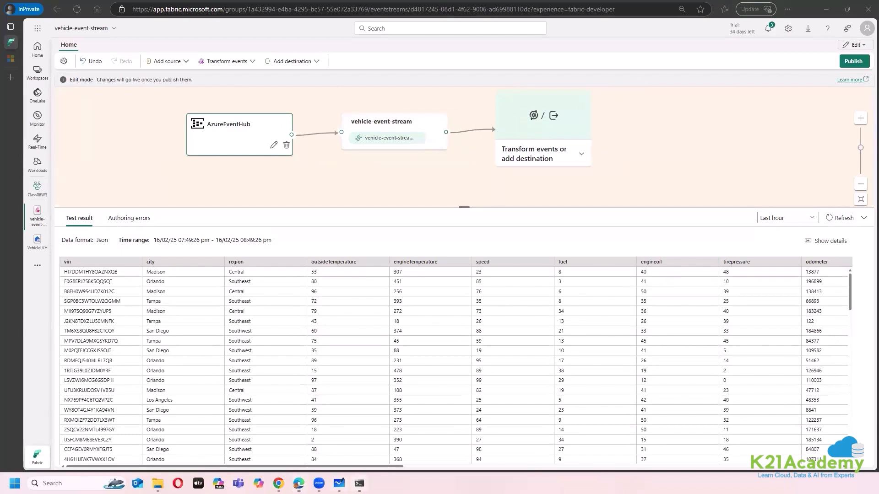
{"action": "left_click", "coordinate": [359, 484]}
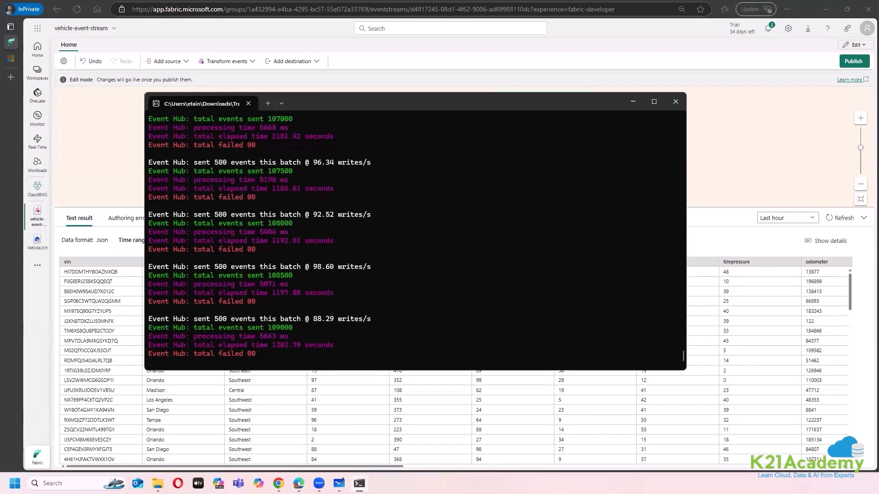
{"action": "left_click", "coordinate": [359, 483]}
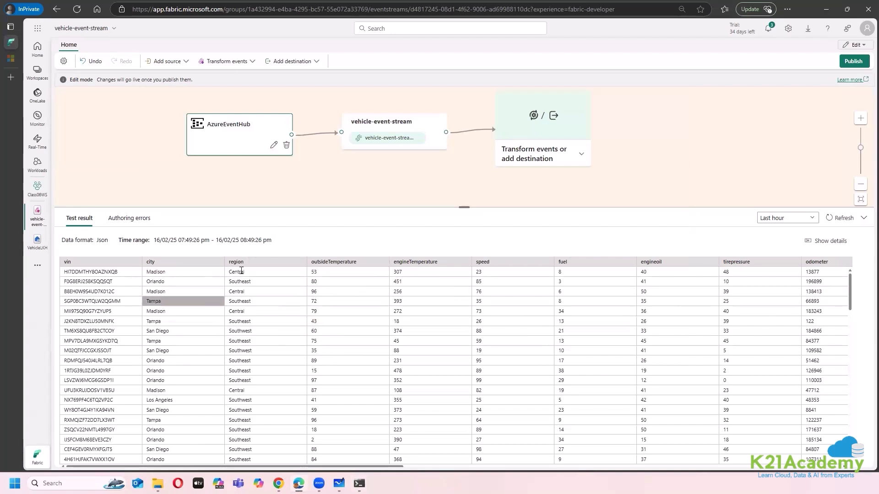
{"action": "left_click_drag", "start_coordinate": [392, 468], "coordinate": [769, 457]}
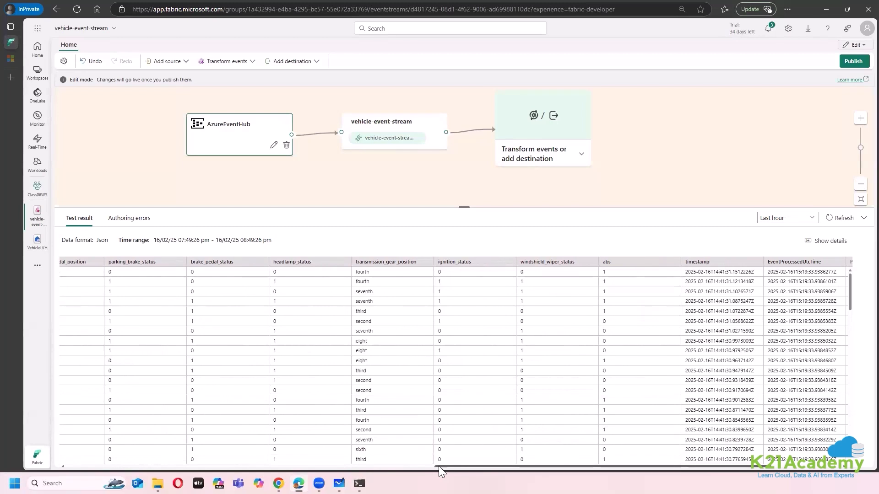
{"action": "left_click_drag", "start_coordinate": [439, 465], "coordinate": [530, 462]}
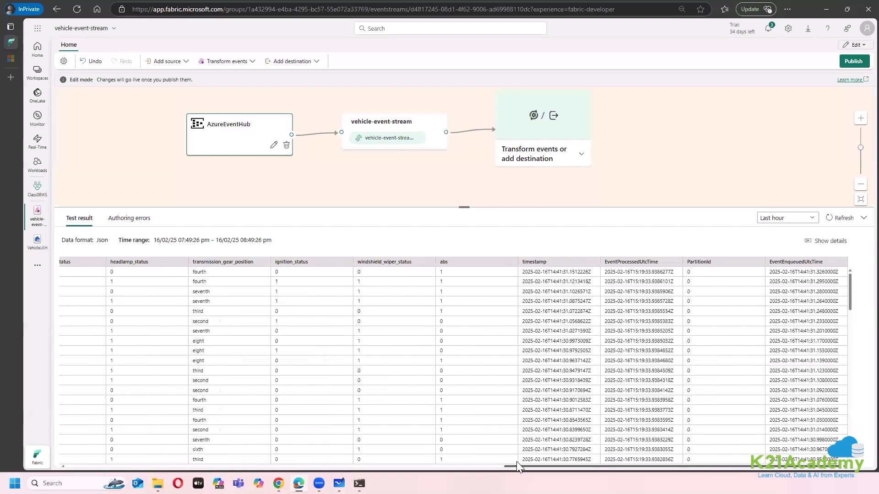
{"action": "left_click_drag", "start_coordinate": [513, 462], "coordinate": [106, 458]}
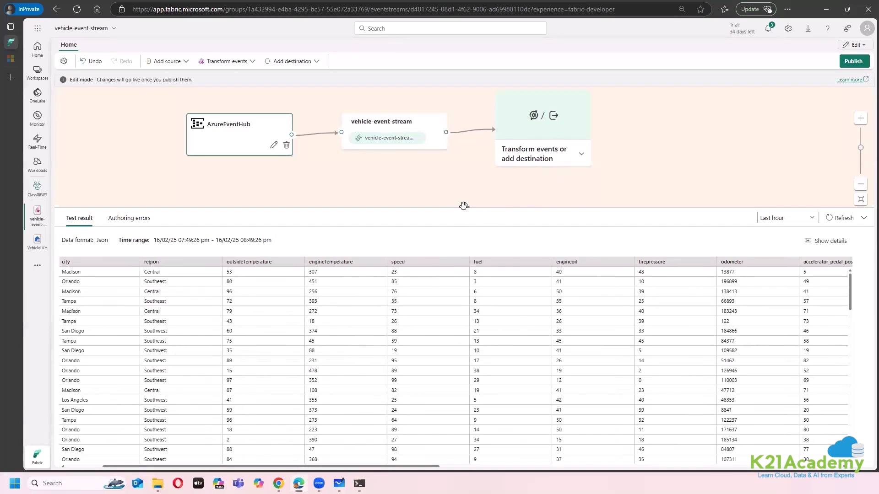
{"action": "left_click_drag", "start_coordinate": [463, 206], "coordinate": [464, 283]}
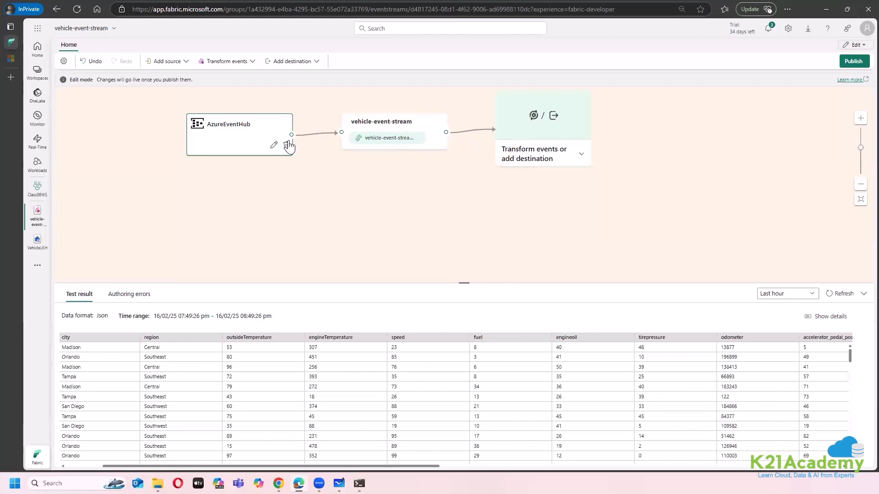
Add a Filter operation after vehicle-event-stream and name it SpeedLimitCrossed
{"action": "left_click", "coordinate": [571, 161]}
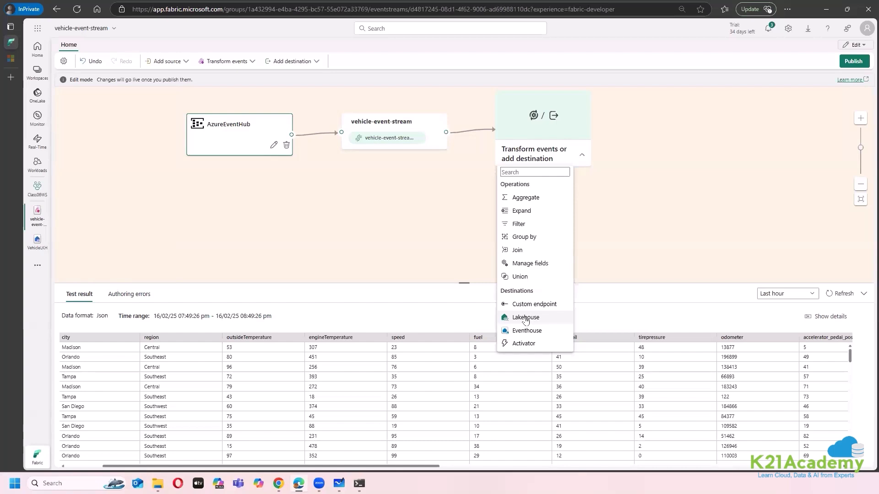
{"action": "left_click", "coordinate": [534, 225]}
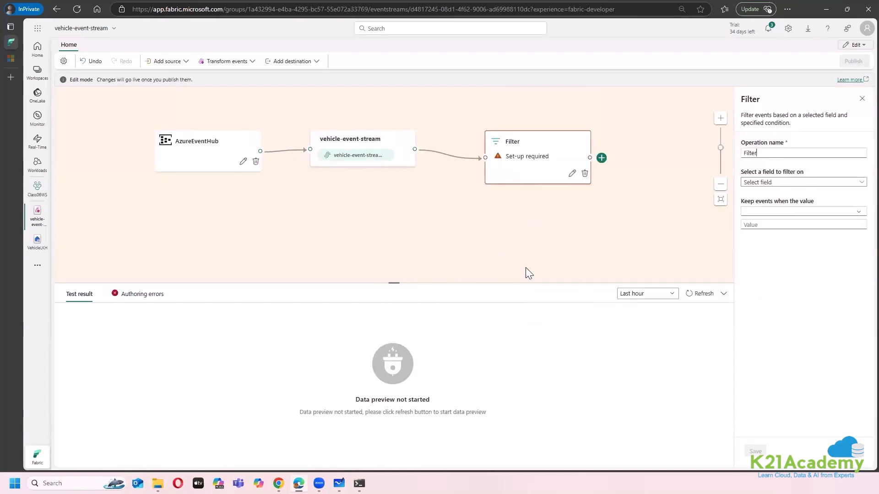
{"action": "left_click_drag", "start_coordinate": [780, 153], "coordinate": [726, 151]}
{"action": "type", "text": "Spped"}
{"action": "key", "text": "BackSpace"}
{"action": "key", "text": "BackSpace"}
{"action": "key", "text": "BackSpace"}
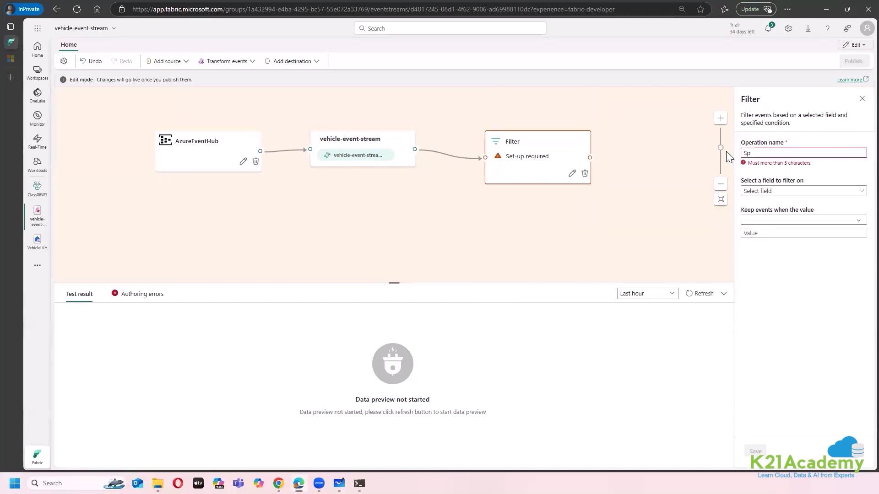
{"action": "type", "text": "eedLimitCrossed"}
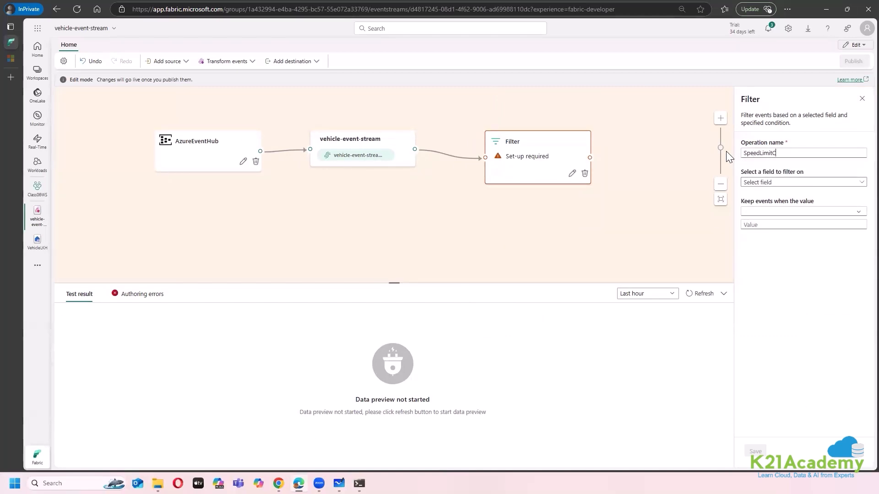
Configure the filter to keep events where the speed field is greater than 90, and save it
{"action": "left_click", "coordinate": [757, 183]}
{"action": "left_click", "coordinate": [763, 261]}
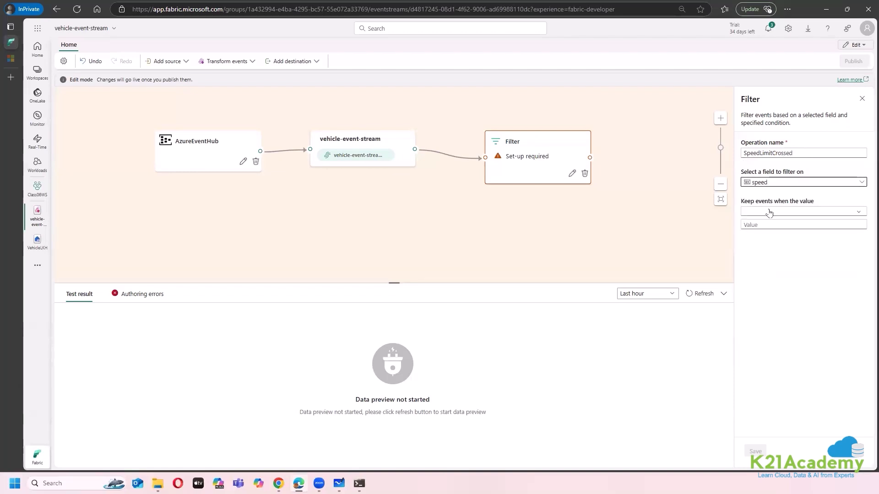
{"action": "left_click", "coordinate": [773, 212]}
{"action": "left_click", "coordinate": [751, 253]}
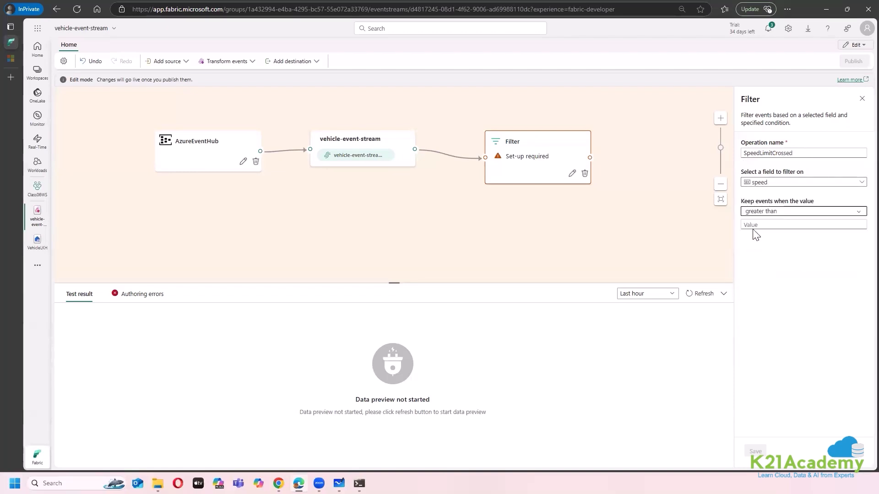
{"action": "left_click", "coordinate": [754, 225]}
{"action": "type", "text": "90"}
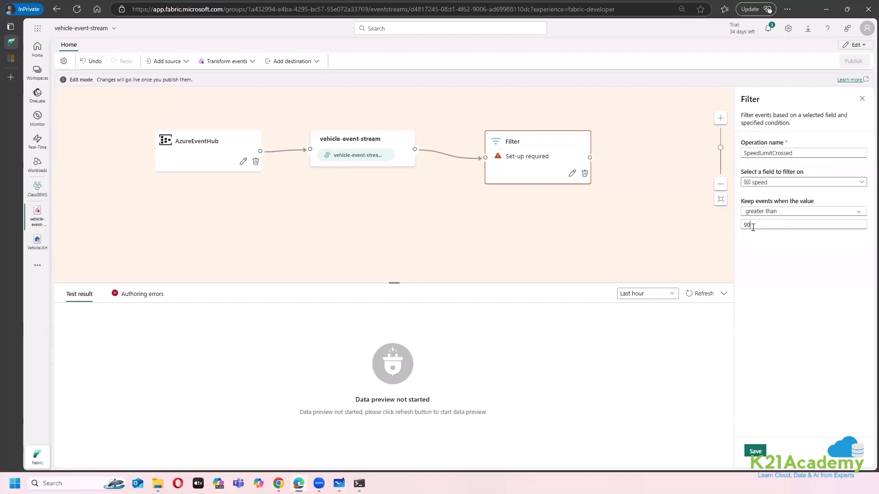
{"action": "left_click", "coordinate": [755, 451]}
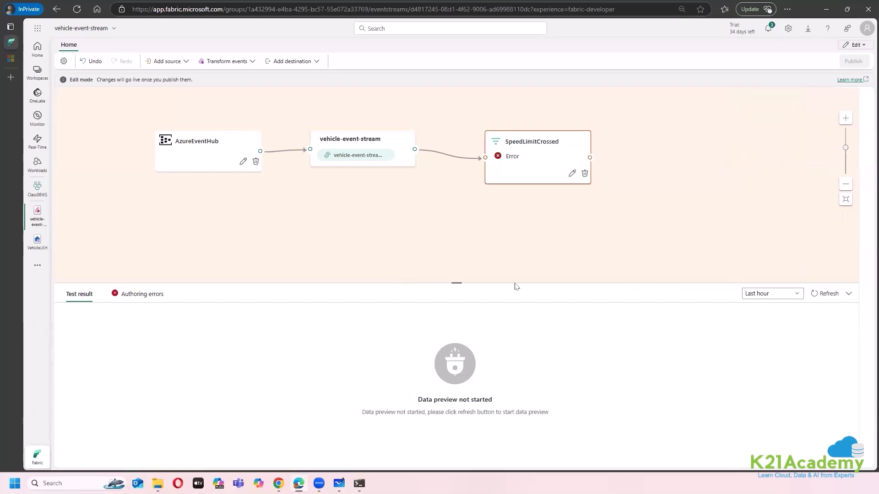
Inspect the SpeedLimitCrossed filter's authoring error and the operations and destinations that can follow it
{"action": "left_click", "coordinate": [143, 294]}
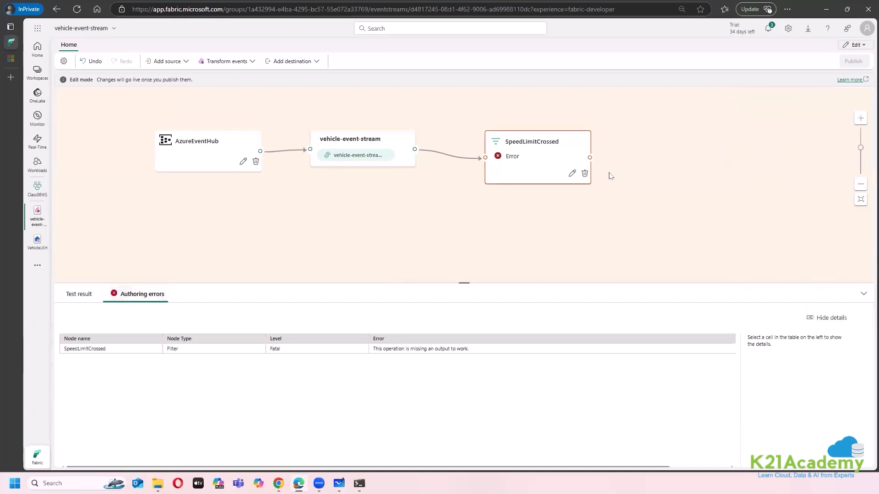
{"action": "left_click_drag", "start_coordinate": [375, 349], "coordinate": [490, 352]}
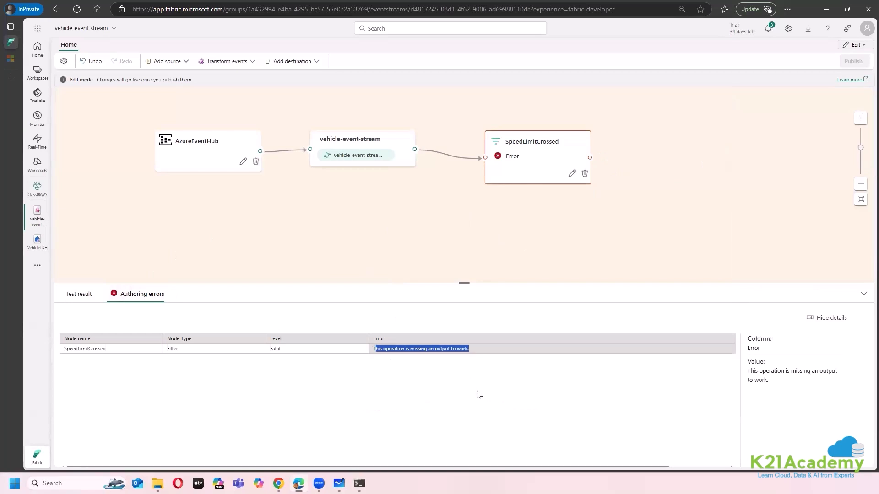
{"action": "mouse_move", "coordinate": [595, 161]}
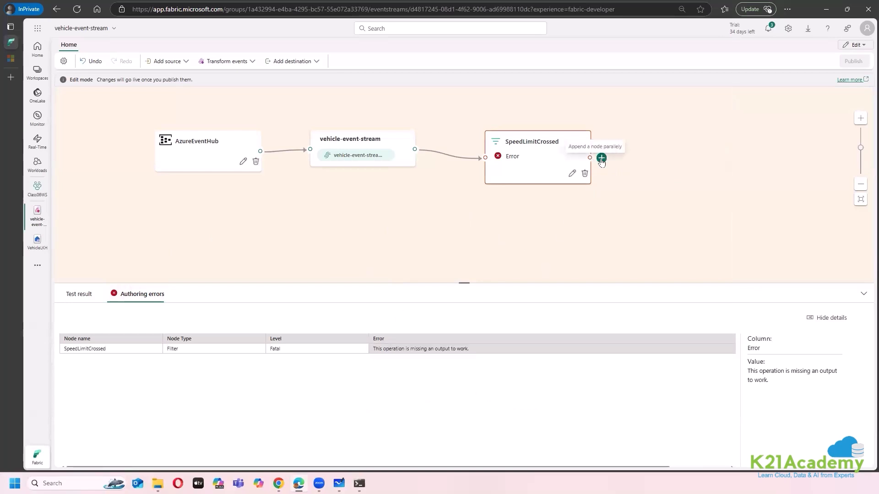
{"action": "left_click", "coordinate": [601, 157]}
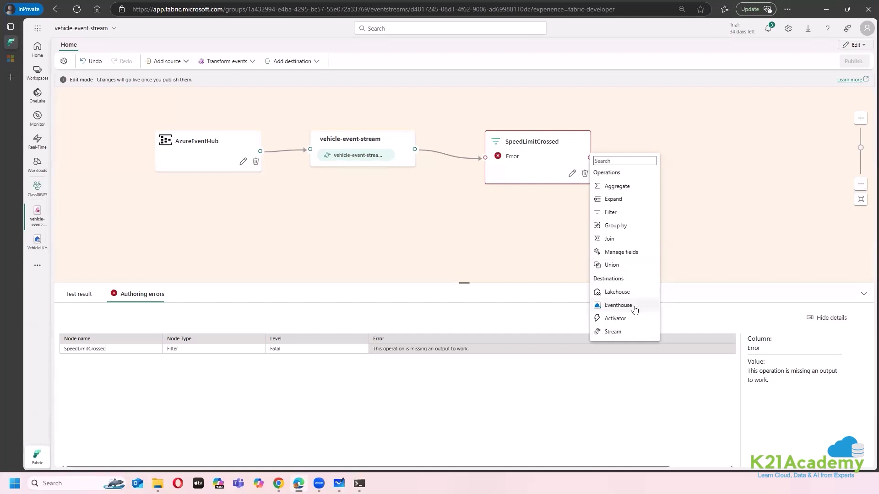
{"action": "left_click", "coordinate": [509, 207]}
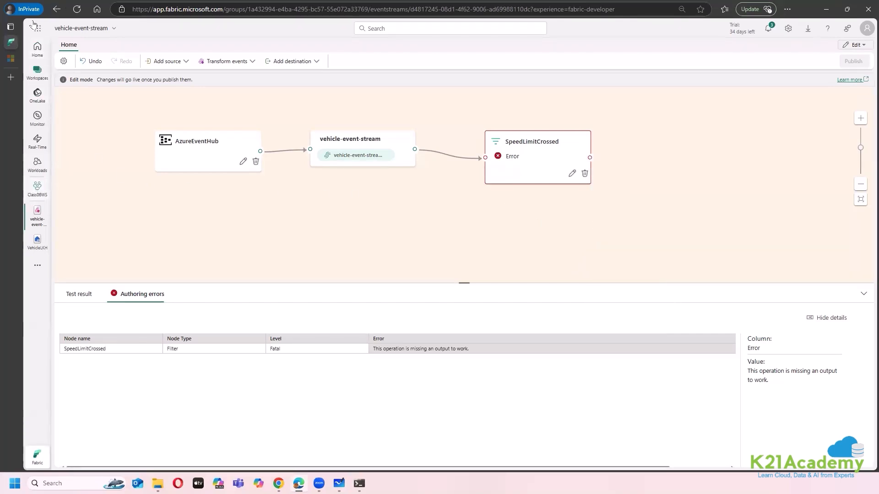
Duplicate the eventstream's browser tab
{"action": "right_click", "coordinate": [8, 43]}
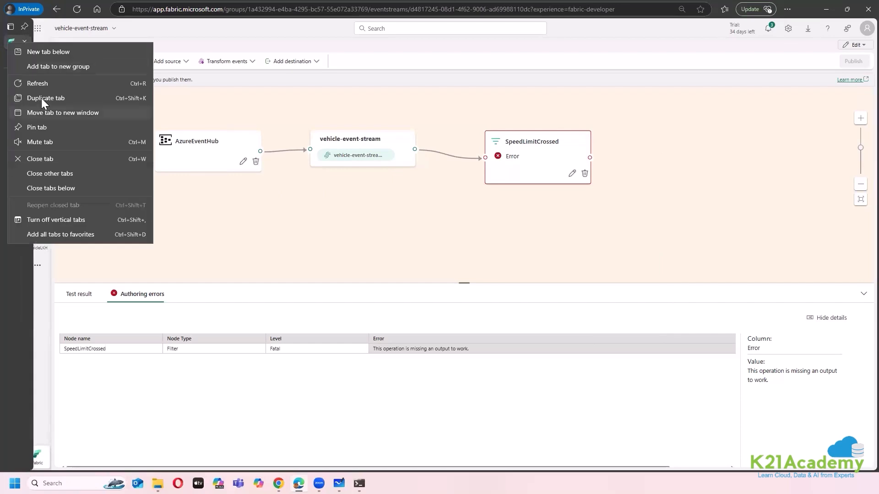
{"action": "left_click", "coordinate": [41, 98]}
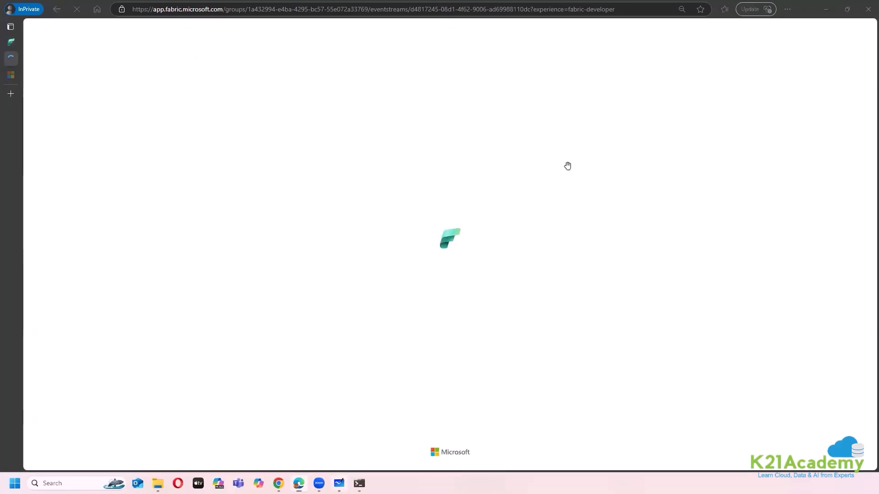
Switch to Microsoft Whiteboard, add a small black pen mark above Transformation in the streaming diagram, and return to the browser
{"action": "key", "text": "alt+Tab"}
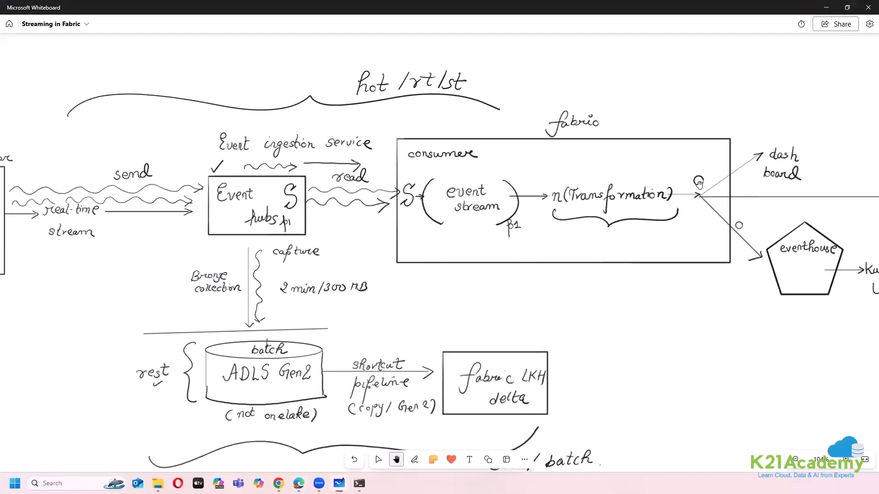
{"action": "left_click", "coordinate": [413, 460]}
{"action": "left_click", "coordinate": [375, 441]}
{"action": "left_click", "coordinate": [376, 440]}
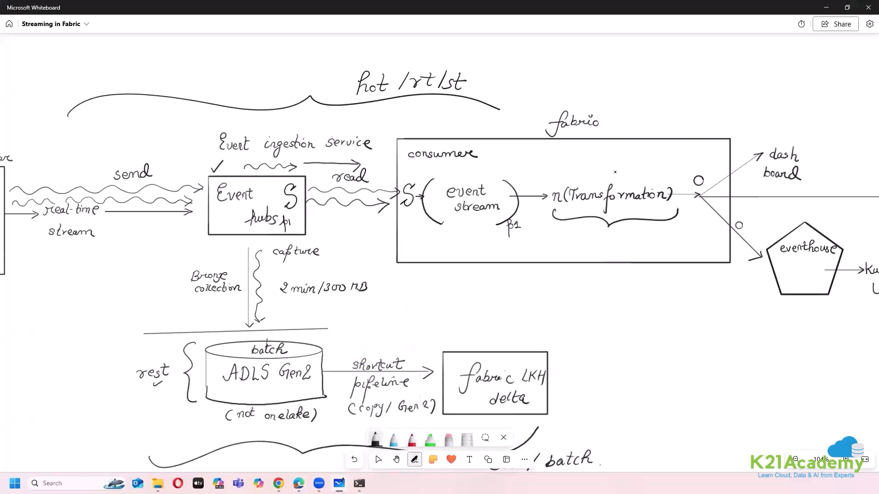
{"action": "left_click_drag", "start_coordinate": [609, 166], "coordinate": [613, 179]}
{"action": "key", "text": "alt+Tab"}
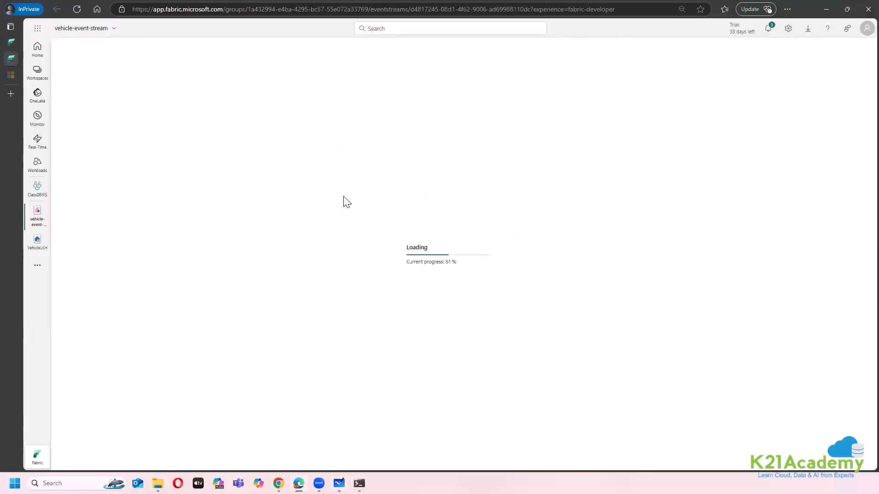
Create a new Eventhouse named vehicleanalysisEH in the Class06WS workspace
{"action": "left_click", "coordinate": [37, 189]}
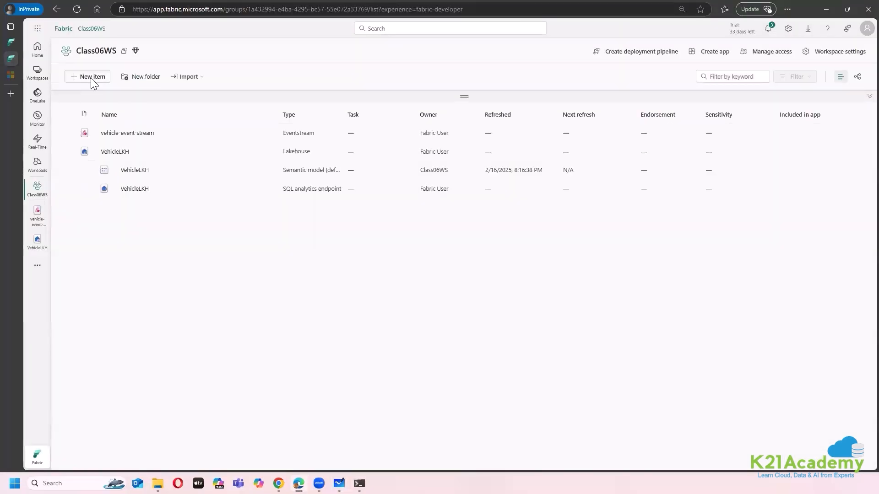
{"action": "left_click", "coordinate": [92, 78]}
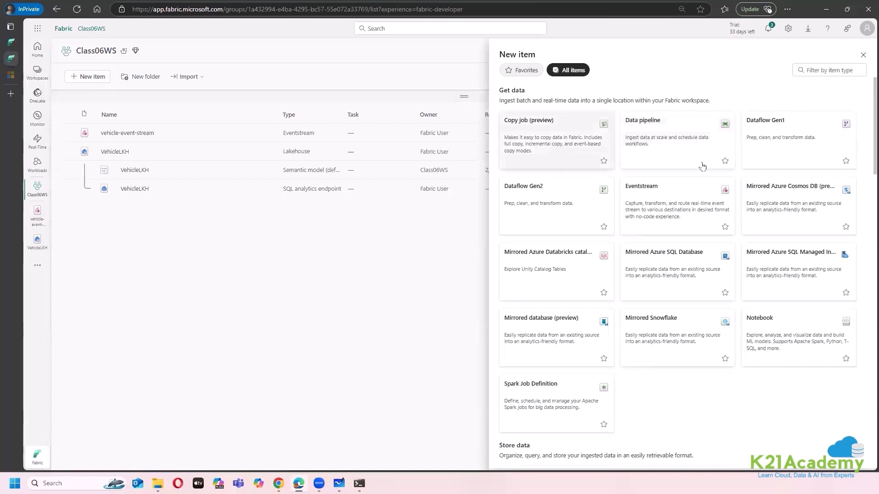
{"action": "scroll", "coordinate": [580, 354], "scroll_direction": "down", "scroll_amount": 5}
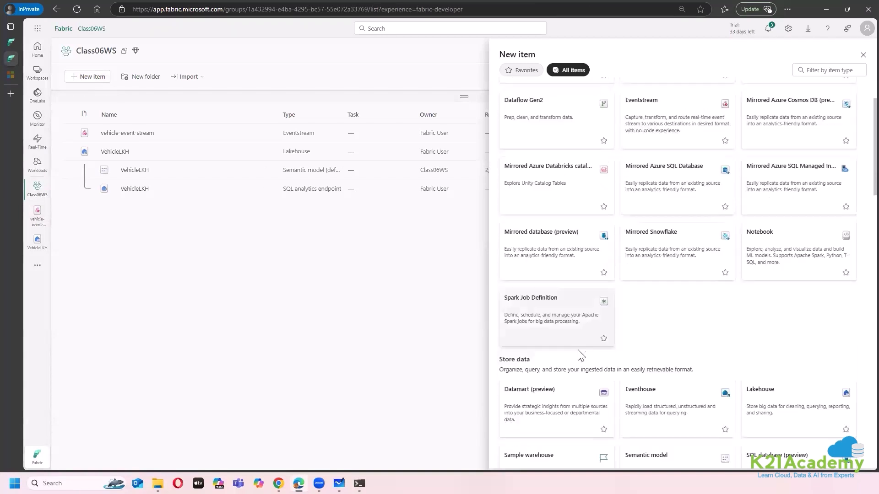
{"action": "left_click", "coordinate": [677, 257]}
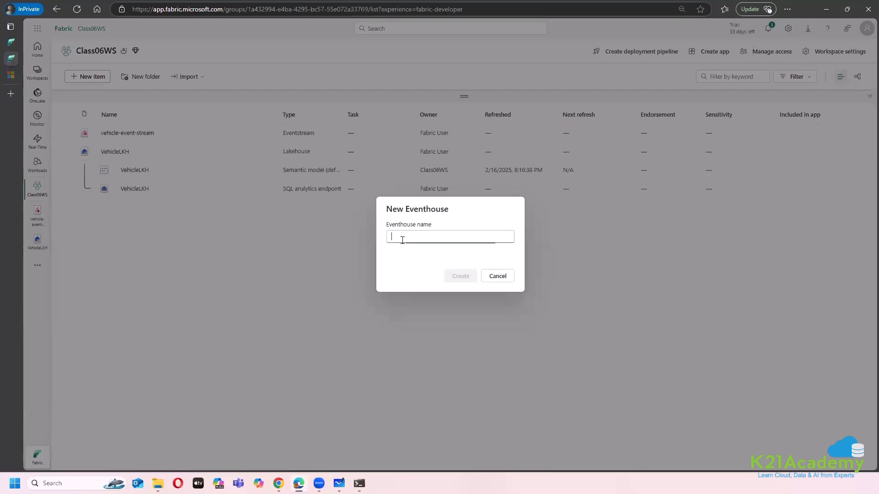
{"action": "type", "text": "vehicleanalysisEH"}
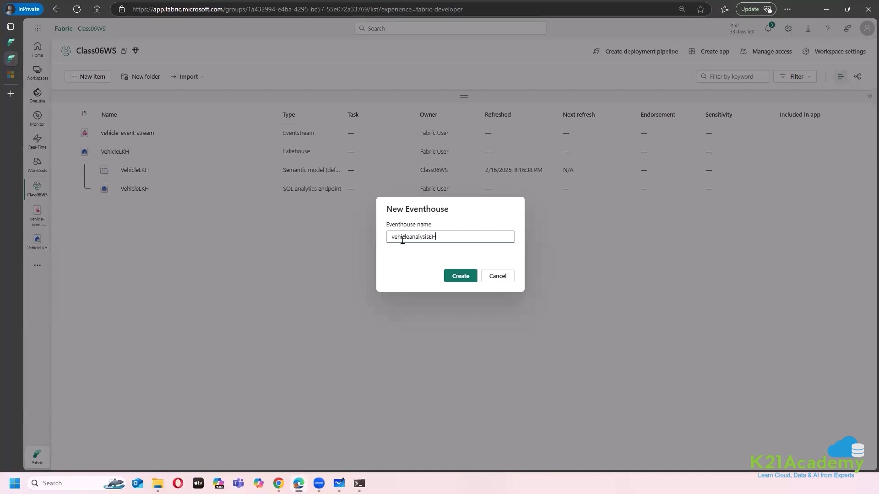
{"action": "left_click", "coordinate": [454, 276]}
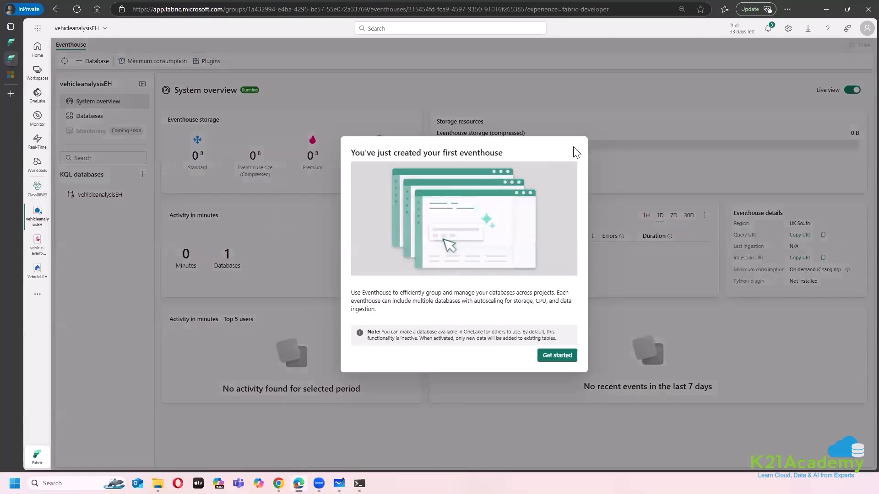
Dismiss the eventhouse introduction and guided tour, and open the vehicleanalysisEH KQL database
{"action": "left_click", "coordinate": [552, 356]}
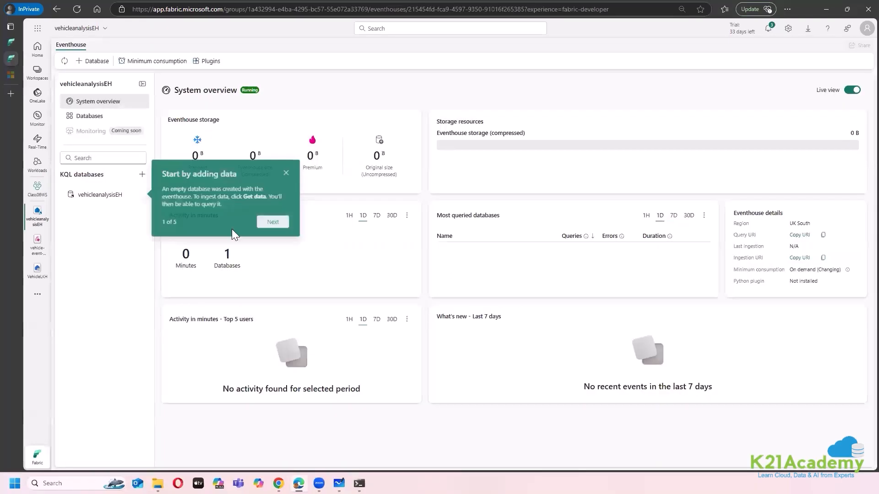
{"action": "left_click", "coordinate": [273, 223]}
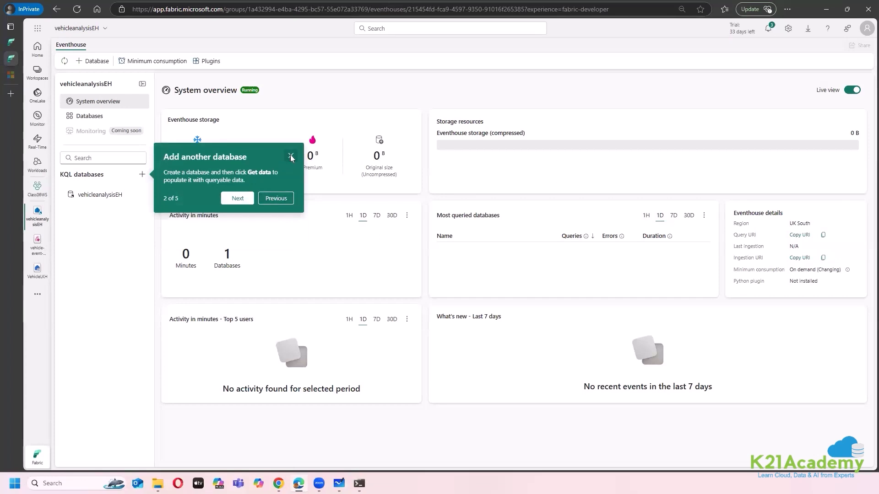
{"action": "left_click", "coordinate": [291, 156]}
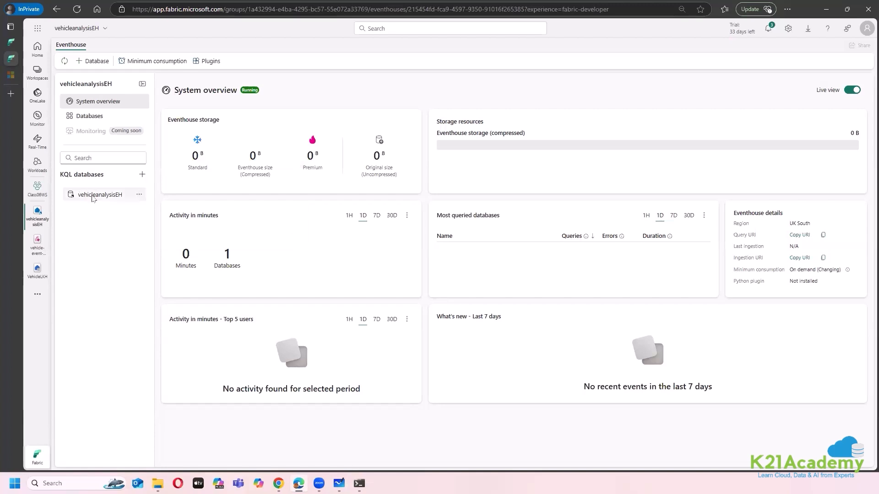
{"action": "left_click", "coordinate": [88, 195]}
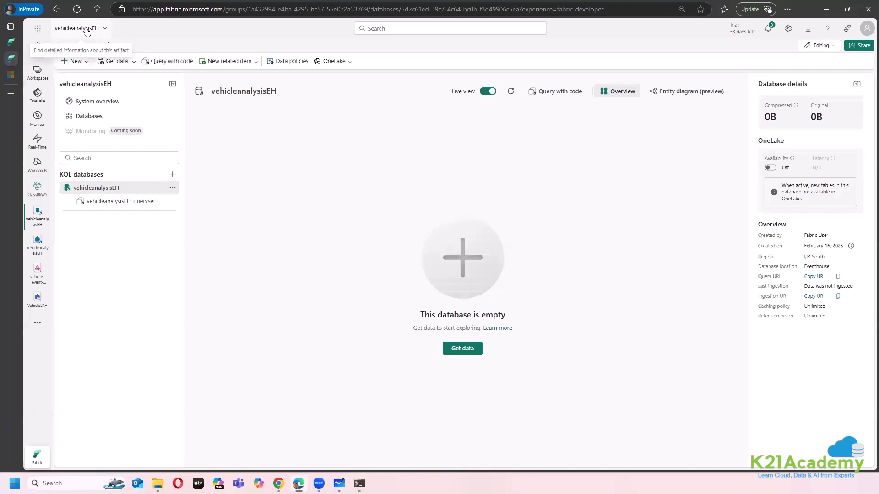
Open the form for a new KQL database, cancel it, and return to the vehicle-event-stream browser tab
{"action": "left_click", "coordinate": [173, 176]}
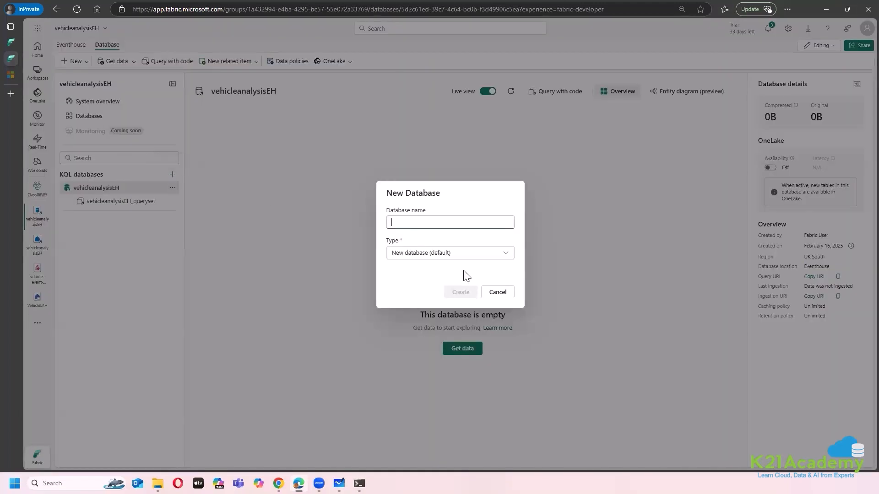
{"action": "left_click", "coordinate": [501, 293]}
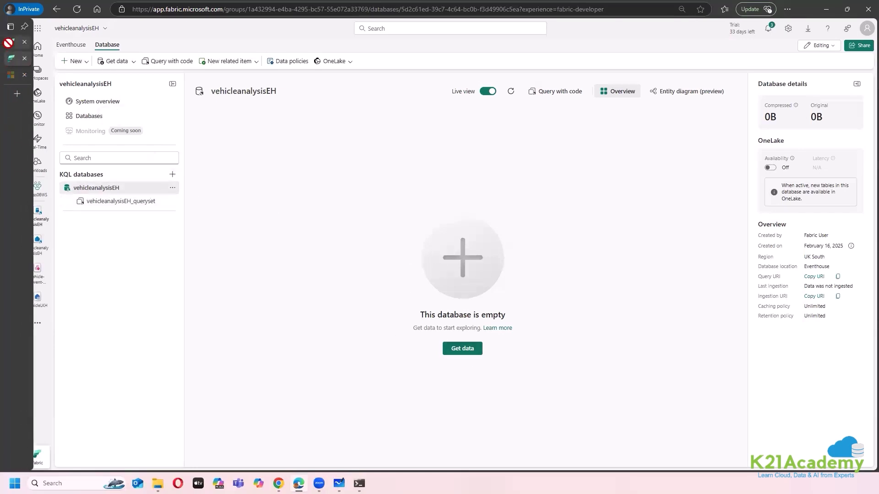
{"action": "left_click", "coordinate": [8, 43]}
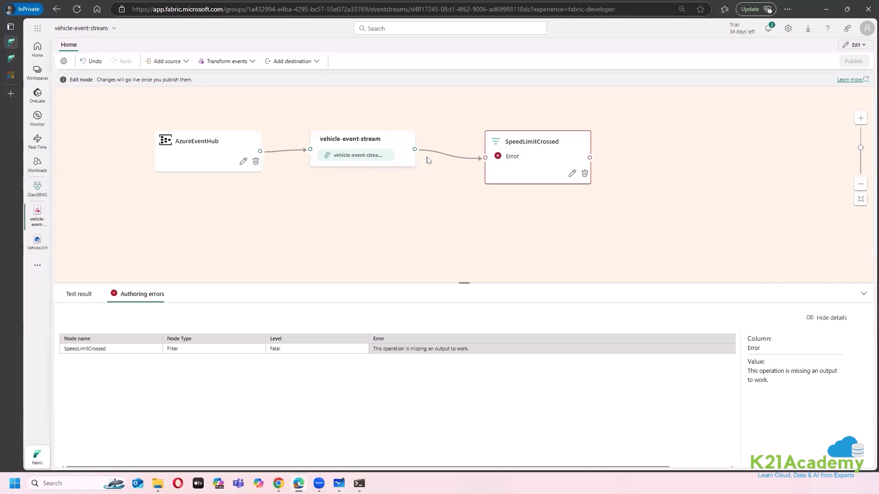
Attach an Eventhouse destination to the output of the SpeedLimitCrossed filter
{"action": "left_click", "coordinate": [591, 158]}
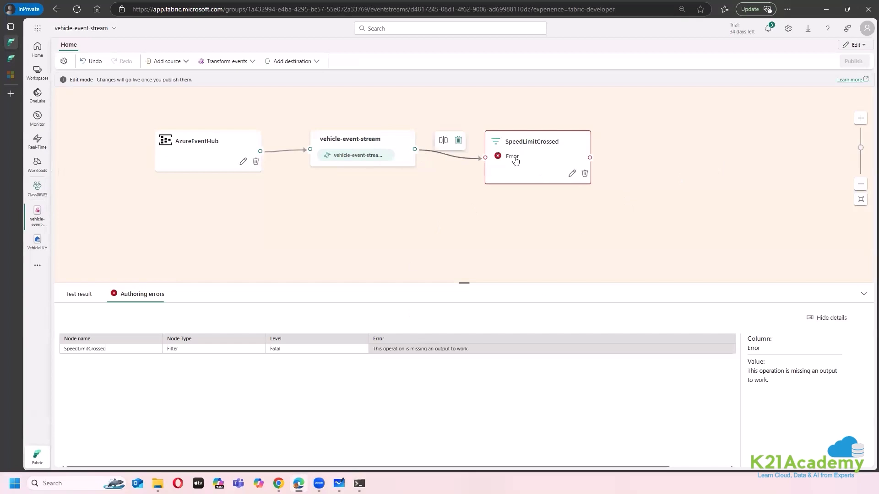
{"action": "left_click", "coordinate": [403, 149]}
{"action": "left_click", "coordinate": [309, 64]}
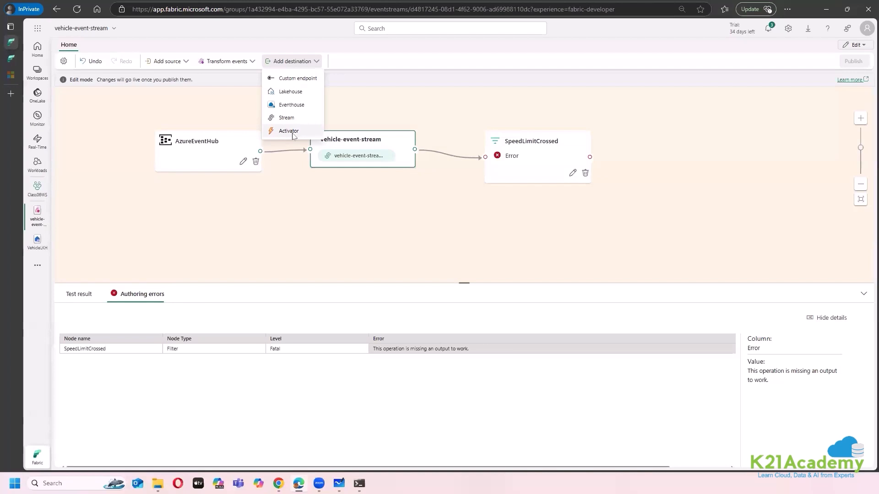
{"action": "left_click", "coordinate": [526, 157]}
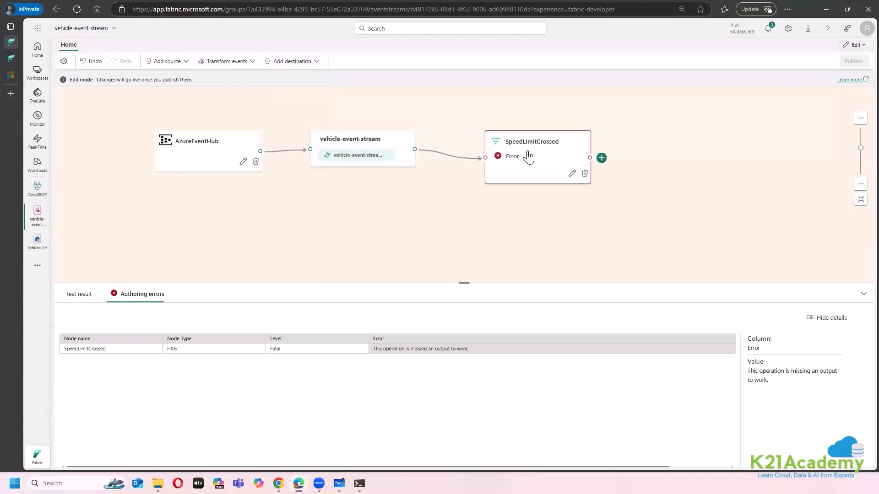
{"action": "left_click", "coordinate": [600, 158]}
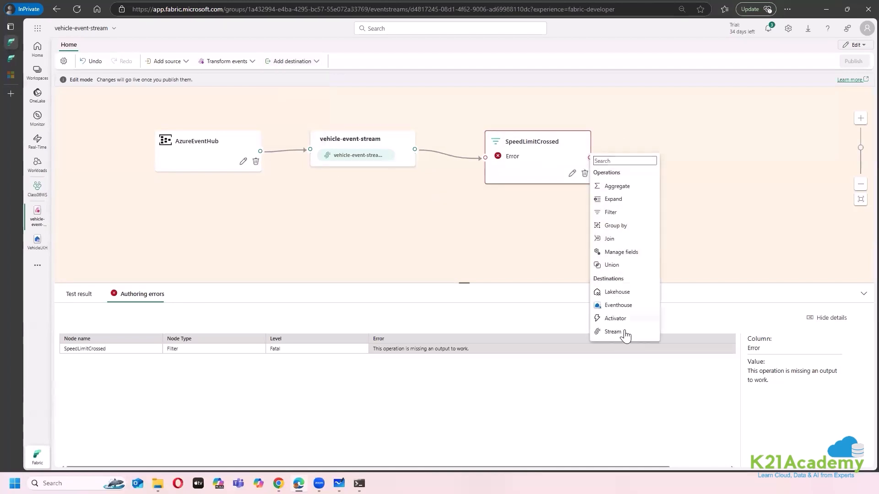
{"action": "left_click", "coordinate": [627, 307]}
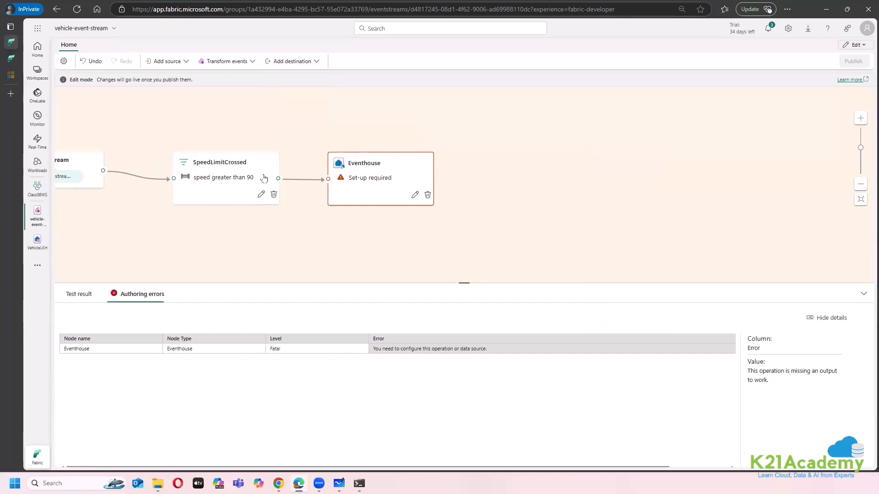
Configure the Eventhouse destination as vehicleeh with workspace Class06WS, eventhouse vehicleanalysisEH and KQL database vehicleanalysisEH
{"action": "left_click", "coordinate": [414, 194]}
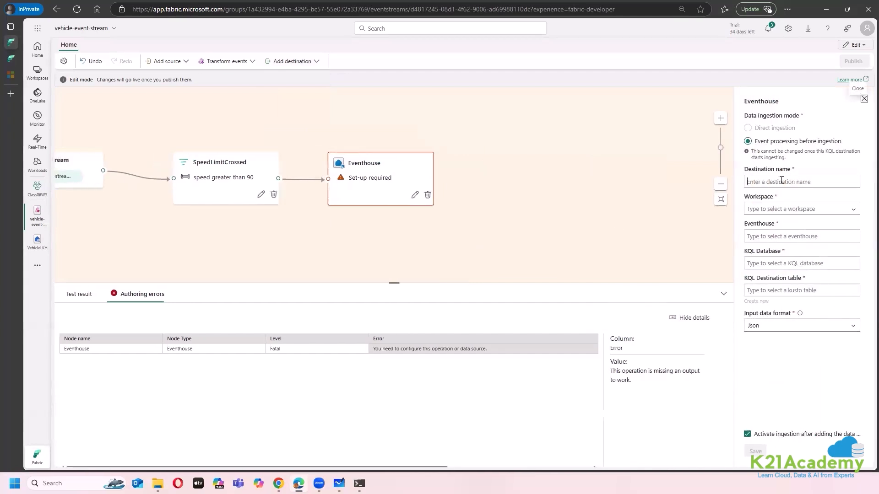
{"action": "left_click", "coordinate": [782, 180]}
{"action": "type", "text": "vehicleeh"}
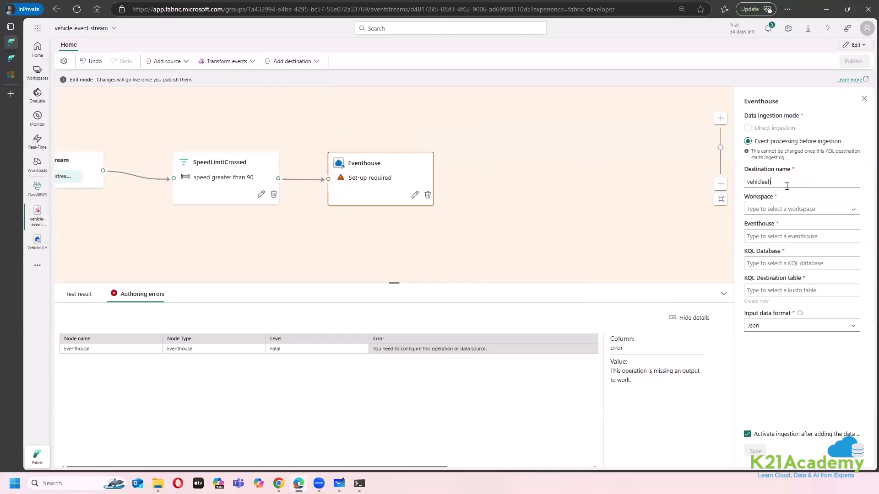
{"action": "left_click", "coordinate": [796, 208]}
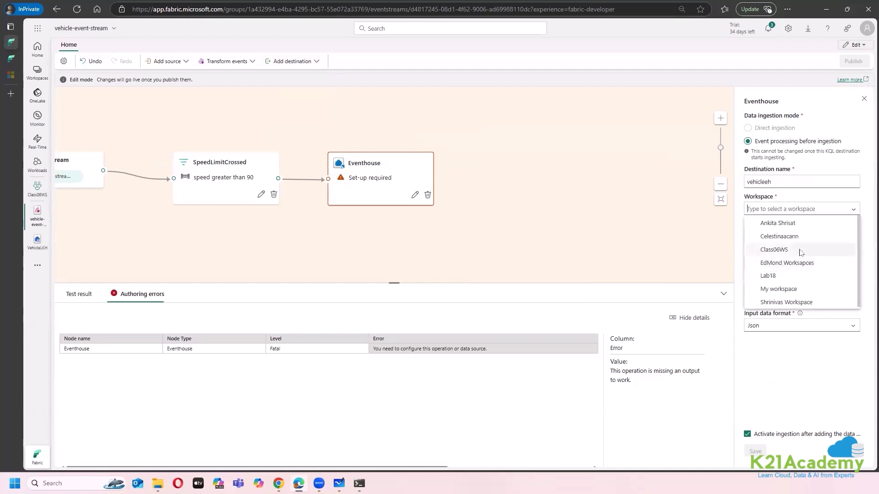
{"action": "left_click", "coordinate": [798, 251]}
{"action": "left_click", "coordinate": [766, 237]}
{"action": "left_click", "coordinate": [773, 251]}
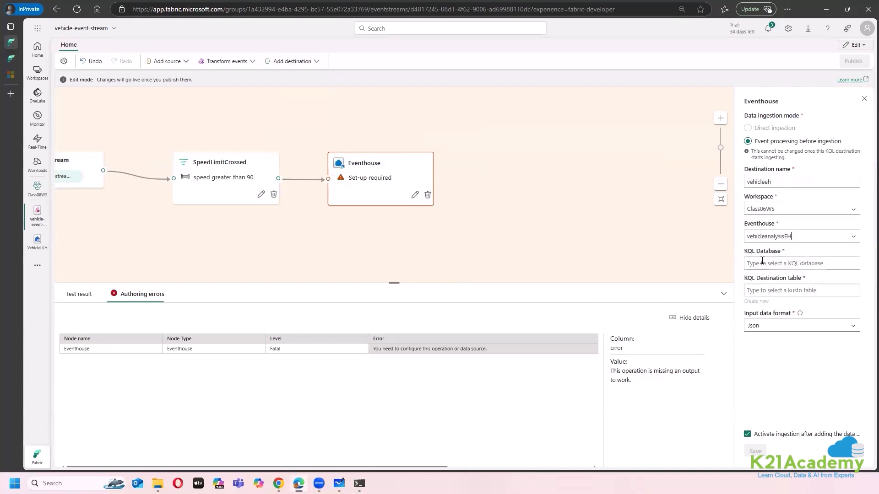
{"action": "left_click", "coordinate": [777, 263]}
{"action": "left_click", "coordinate": [777, 277]}
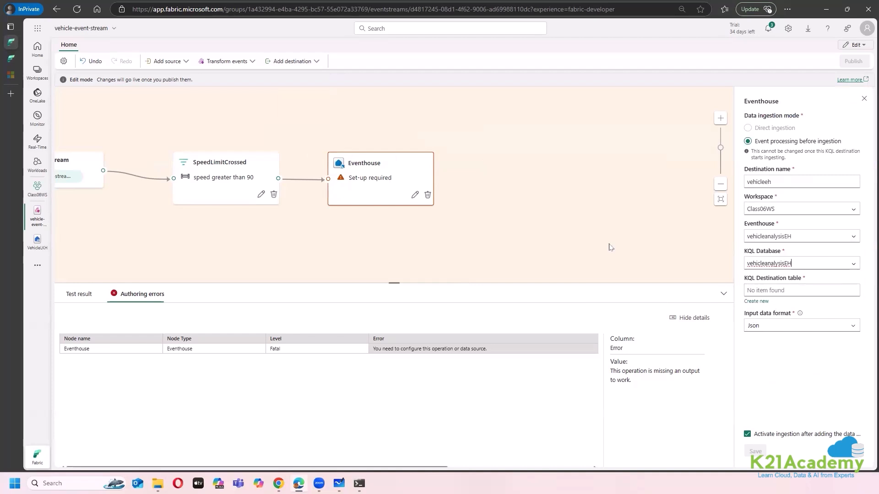
{"action": "left_click", "coordinate": [10, 58]}
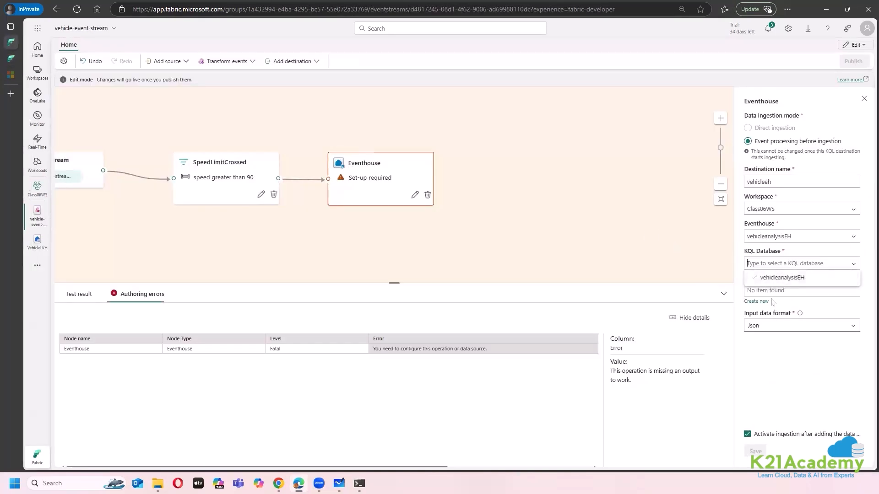
Create a new KQL destination table named OverSpeedingVehicles for the Eventhouse destination
{"action": "left_click", "coordinate": [772, 302]}
{"action": "left_click", "coordinate": [757, 301]}
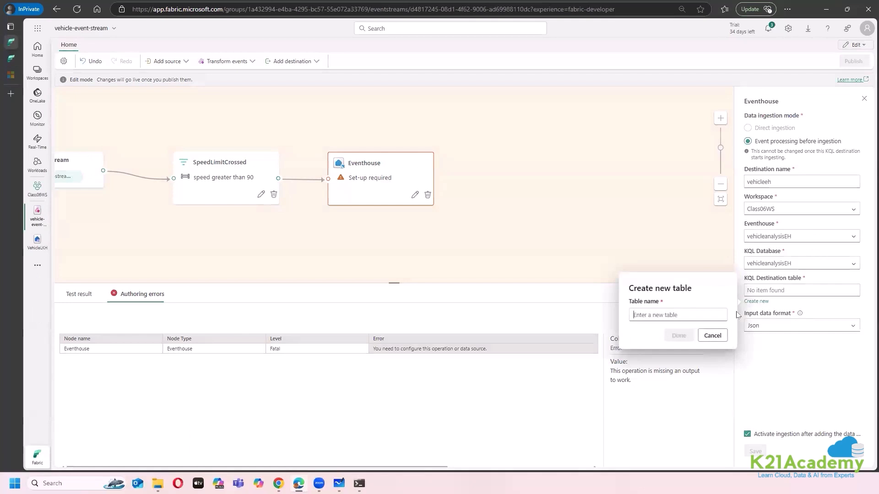
{"action": "type", "text": "Oce"}
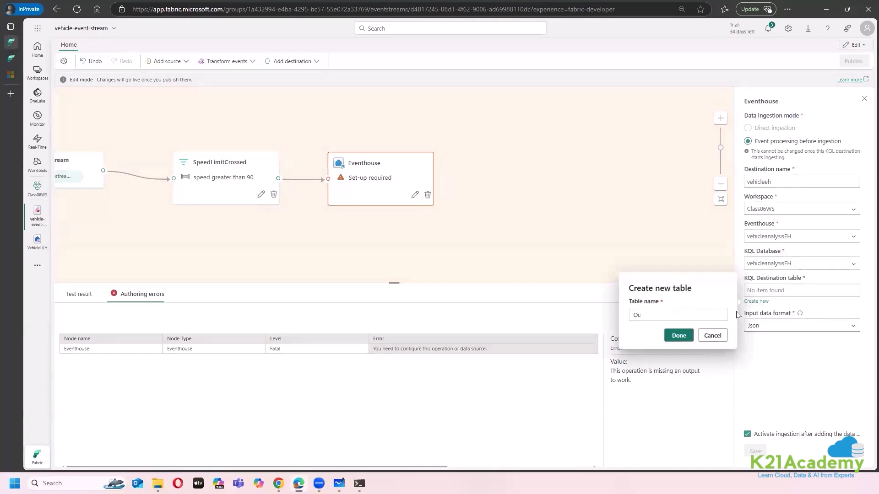
{"action": "type", "text": "rSPee"}
{"action": "type", "text": "peedingVE"}
{"action": "left_click", "coordinate": [677, 336]}
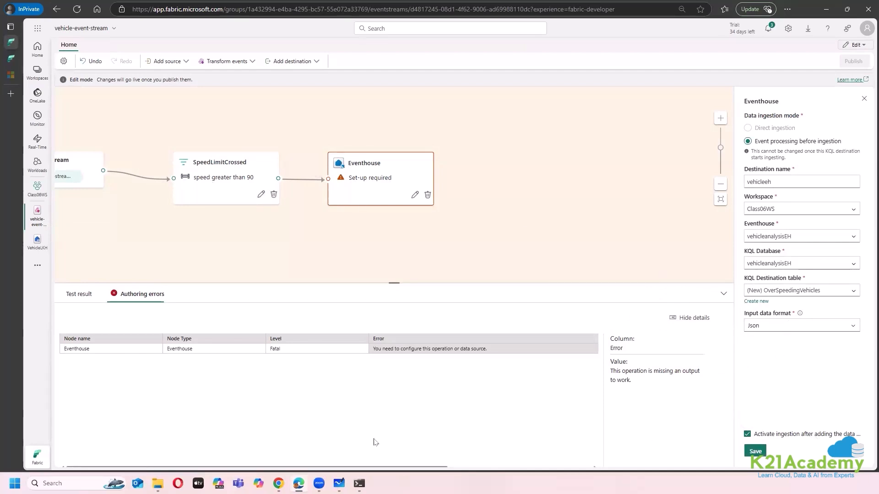
Check the event generator's console output and save the Eventhouse destination settings
{"action": "left_click", "coordinate": [359, 484]}
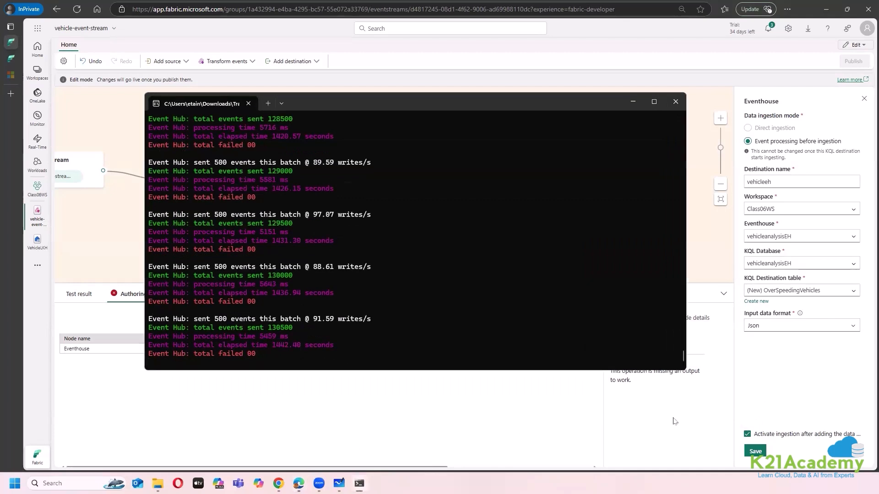
{"action": "left_click", "coordinate": [360, 484]}
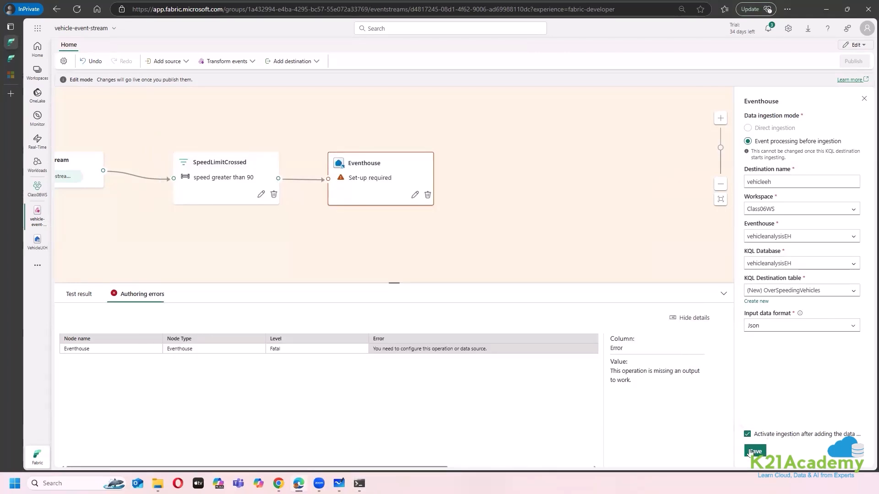
{"action": "left_click", "coordinate": [754, 453]}
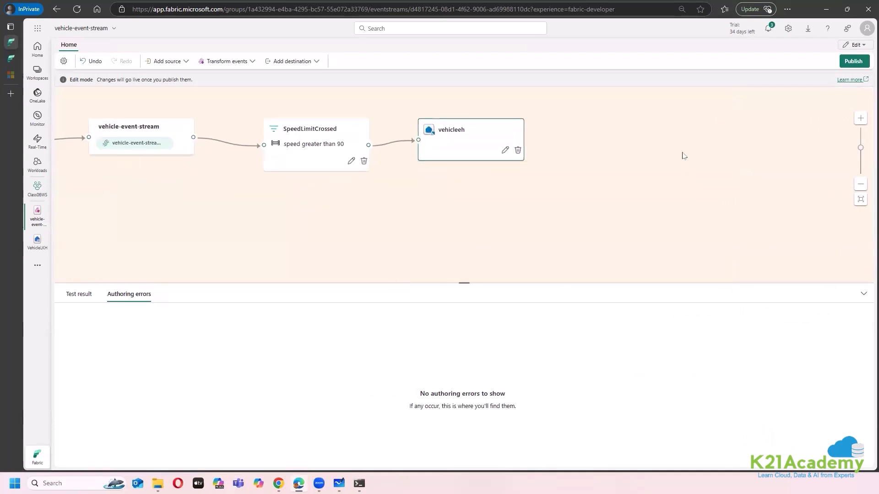
Refresh the test result of the SpeedLimitCrossed filter and enlarge the preview area to inspect the speed values
{"action": "left_click", "coordinate": [416, 135]}
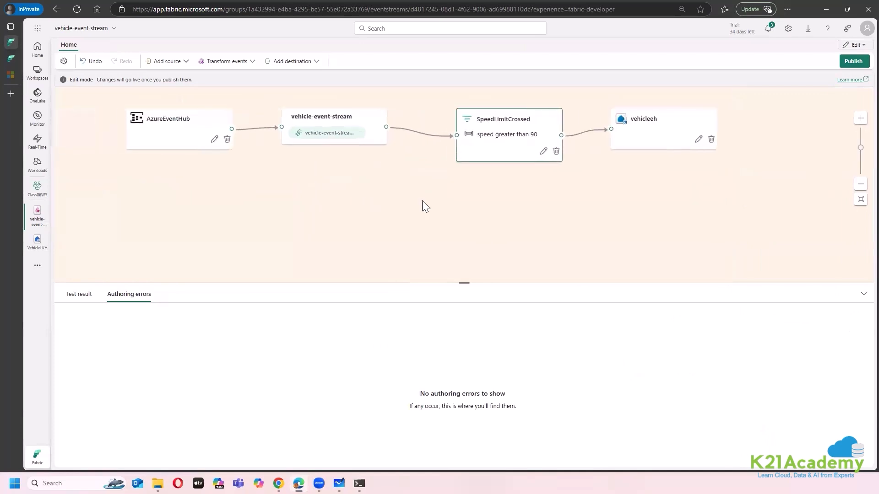
{"action": "left_click_drag", "start_coordinate": [464, 284], "coordinate": [471, 246]}
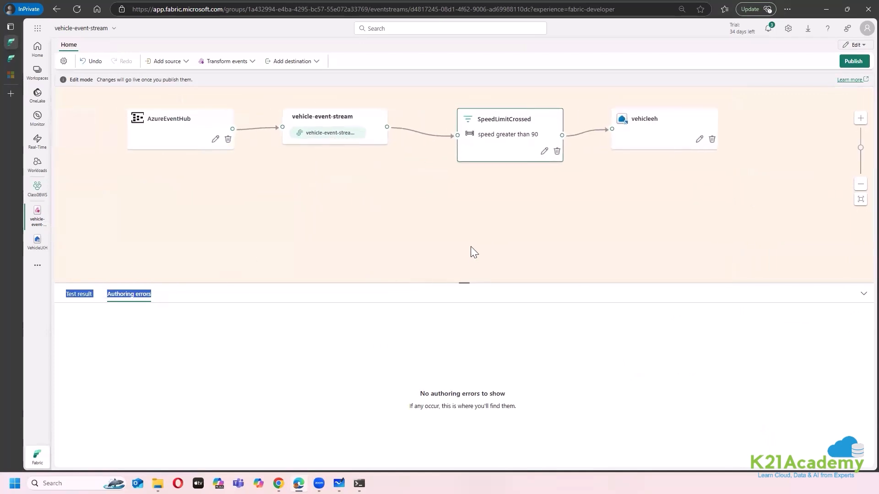
{"action": "left_click", "coordinate": [78, 294]}
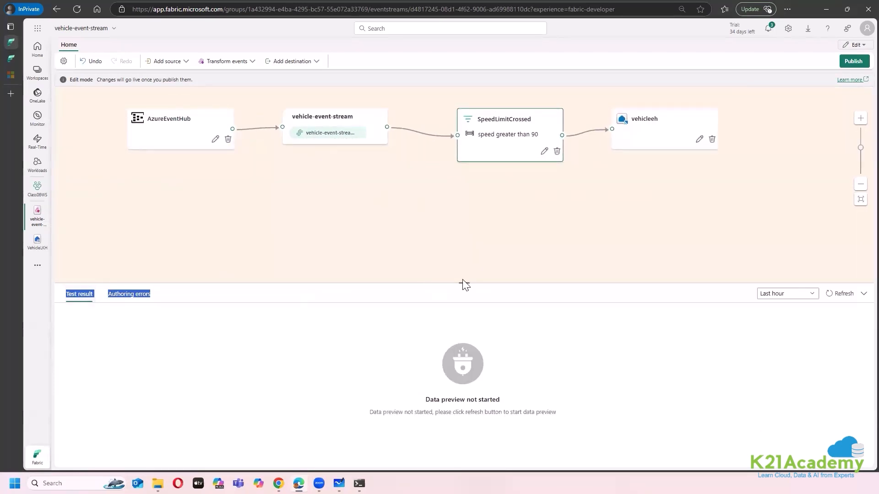
{"action": "left_click", "coordinate": [841, 293]}
{"action": "left_click_drag", "start_coordinate": [462, 281], "coordinate": [471, 217]}
{"action": "left_click", "coordinate": [259, 238]}
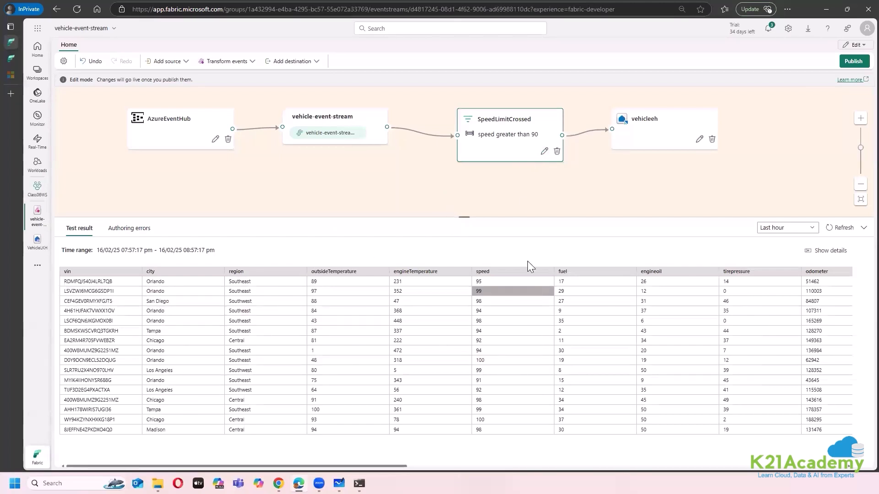
Set the SpeedLimitCrossed filter to keep events with speed greater than 95, save it, and refresh the test result
{"action": "left_click", "coordinate": [544, 151]}
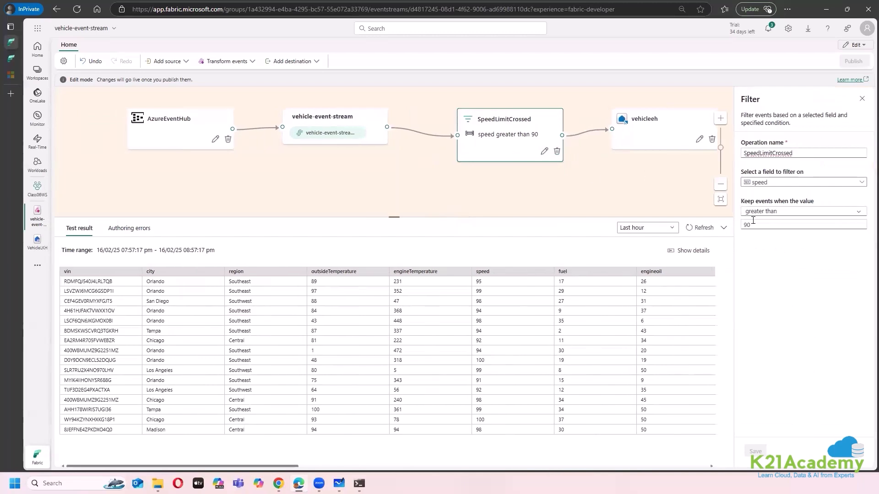
{"action": "left_click", "coordinate": [759, 224]}
{"action": "key", "text": "BackSpace"}
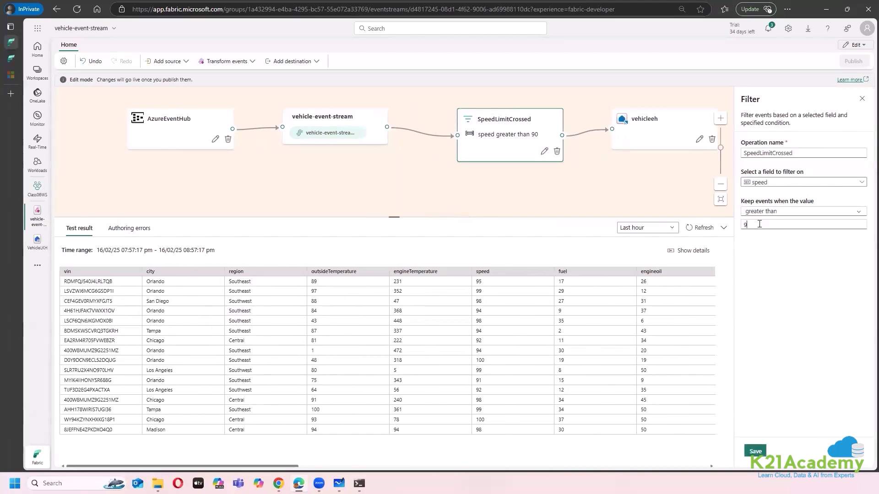
{"action": "left_click", "coordinate": [755, 451]}
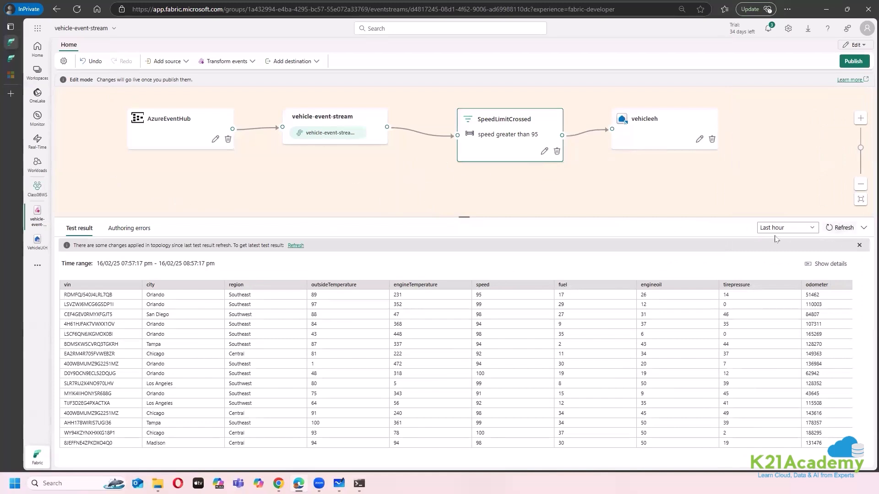
{"action": "left_click", "coordinate": [839, 227]}
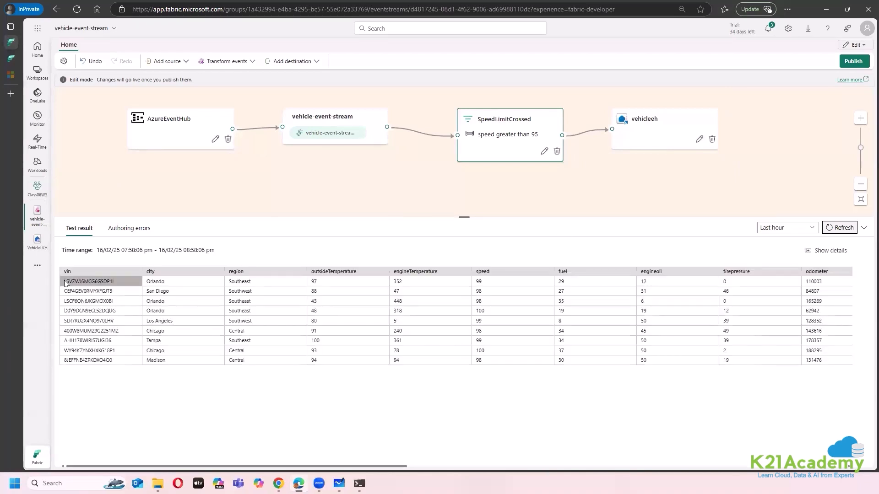
Examine the filtered vehicle rows, the unfiltered vehicle-event-stream preview, and the available event transformations
{"action": "left_click", "coordinate": [182, 282]}
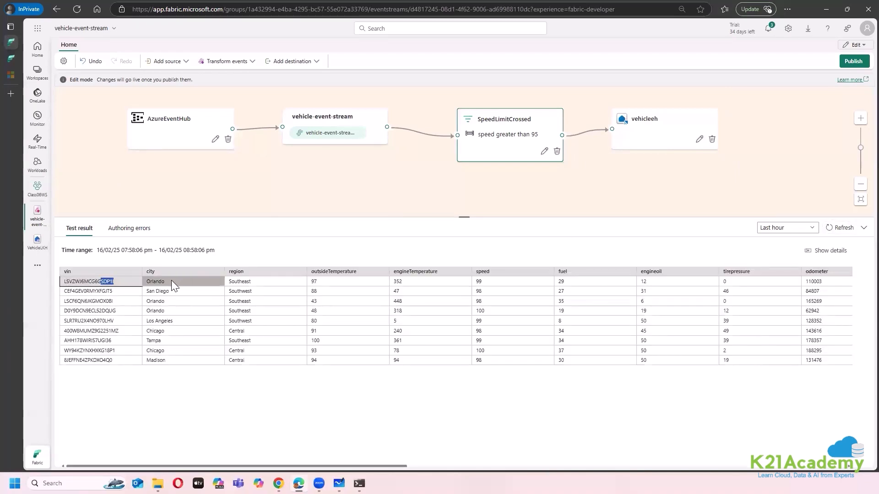
{"action": "double_click", "coordinate": [231, 281]}
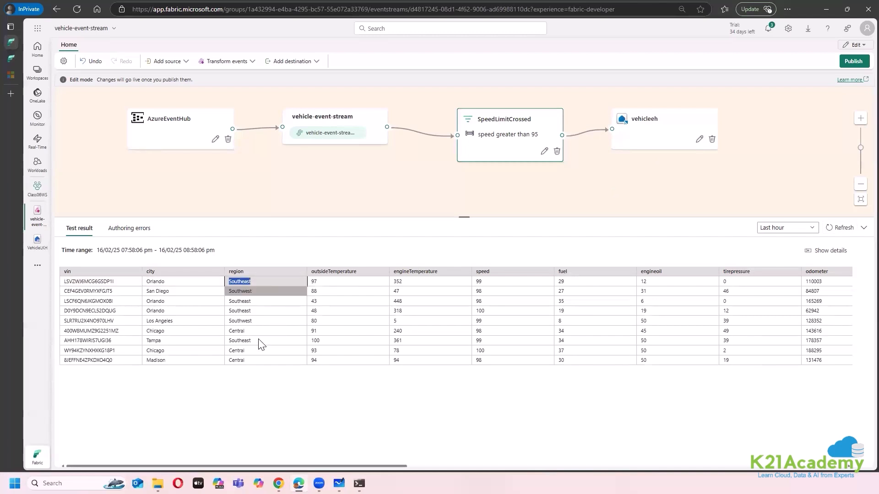
{"action": "left_click", "coordinate": [240, 407]}
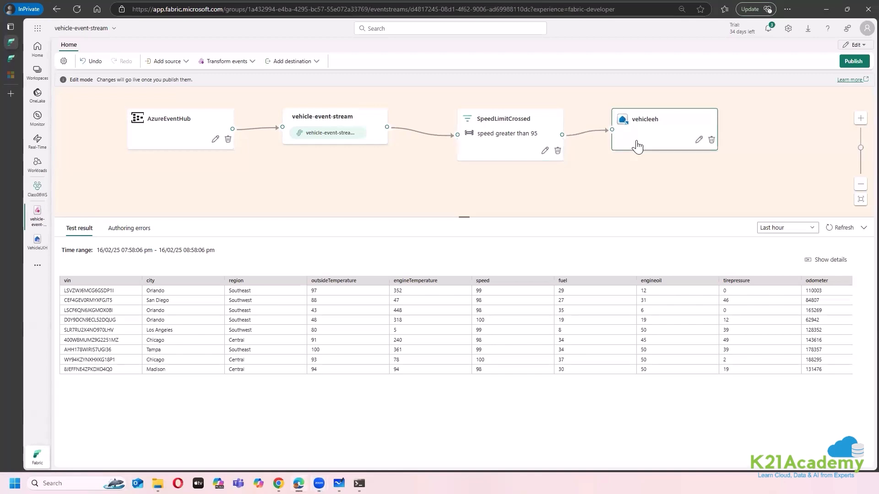
{"action": "left_click", "coordinate": [366, 120]}
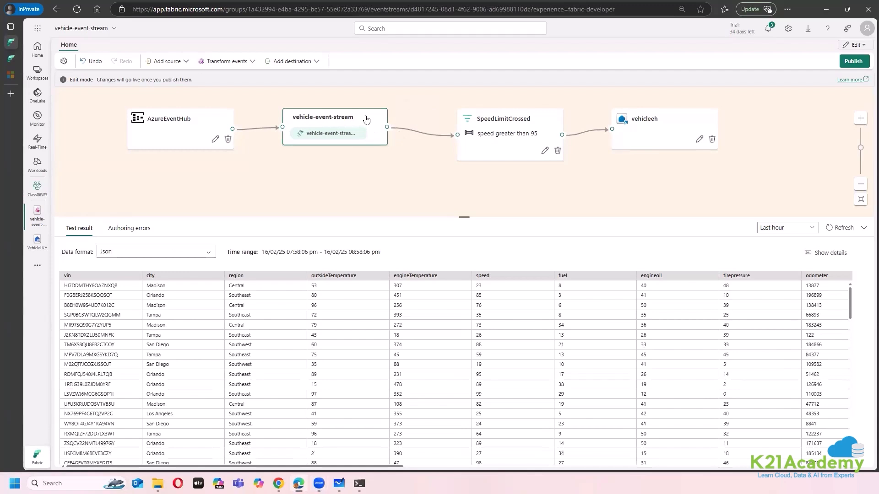
{"action": "left_click", "coordinate": [244, 65]}
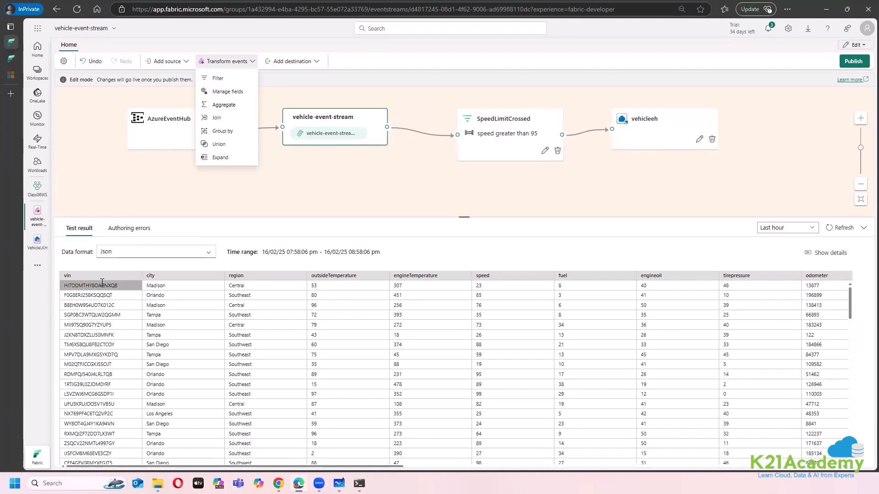
{"action": "left_click_drag", "start_coordinate": [403, 466], "coordinate": [367, 466]}
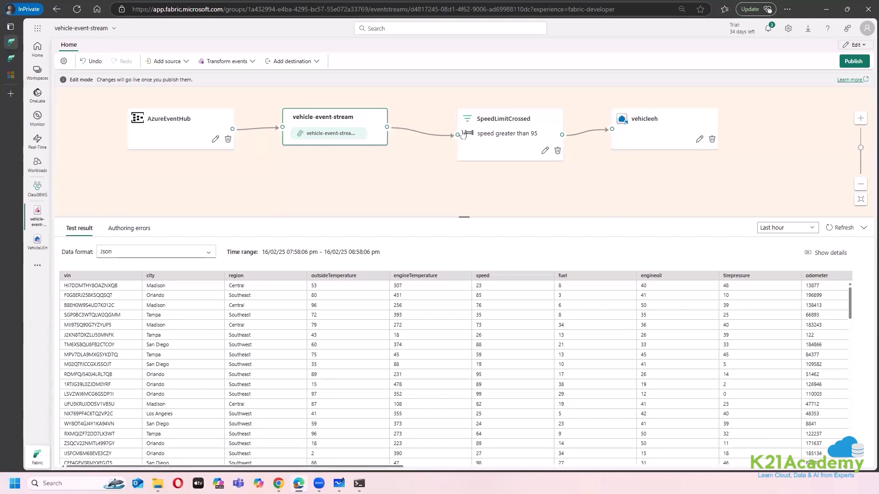
{"action": "mouse_move", "coordinate": [420, 133]}
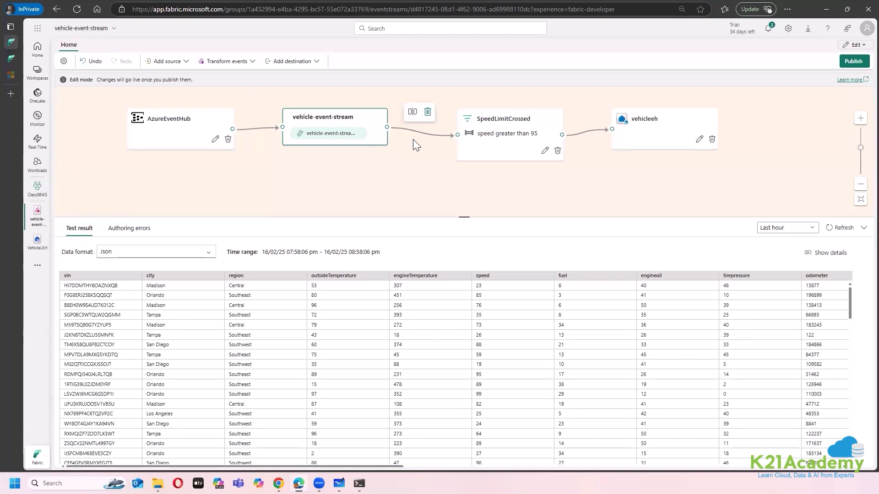
Review the speed values in the unfiltered vehicle-event-stream preview and publish the eventstream
{"action": "double_click", "coordinate": [101, 287]}
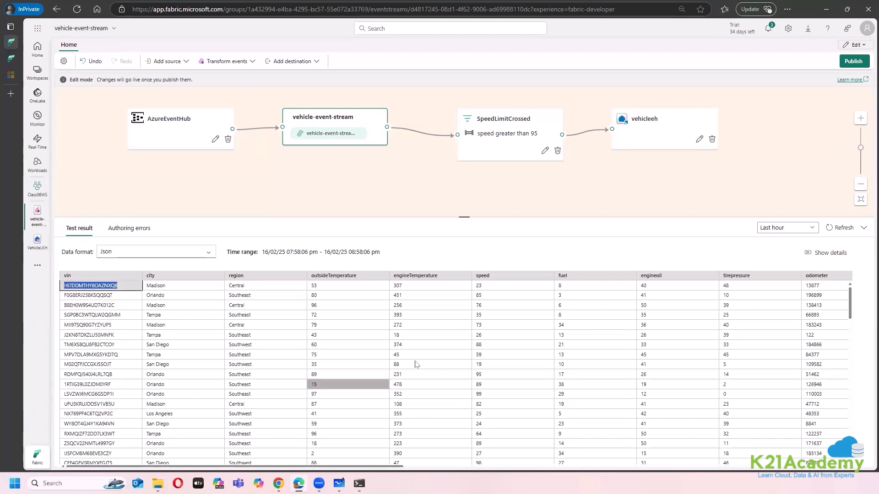
{"action": "scroll", "coordinate": [479, 346], "scroll_direction": "down", "scroll_amount": 5}
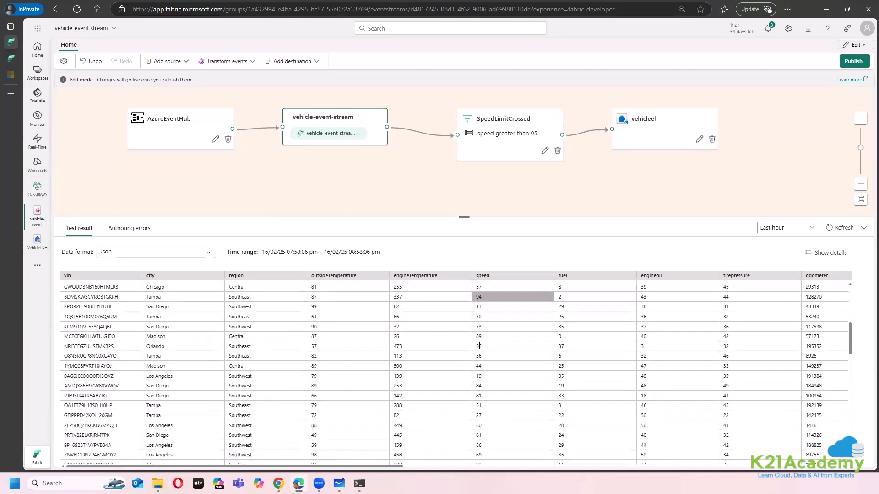
{"action": "scroll", "coordinate": [479, 345], "scroll_direction": "down", "scroll_amount": 5}
{"action": "scroll", "coordinate": [733, 343], "scroll_direction": "up", "scroll_amount": 10}
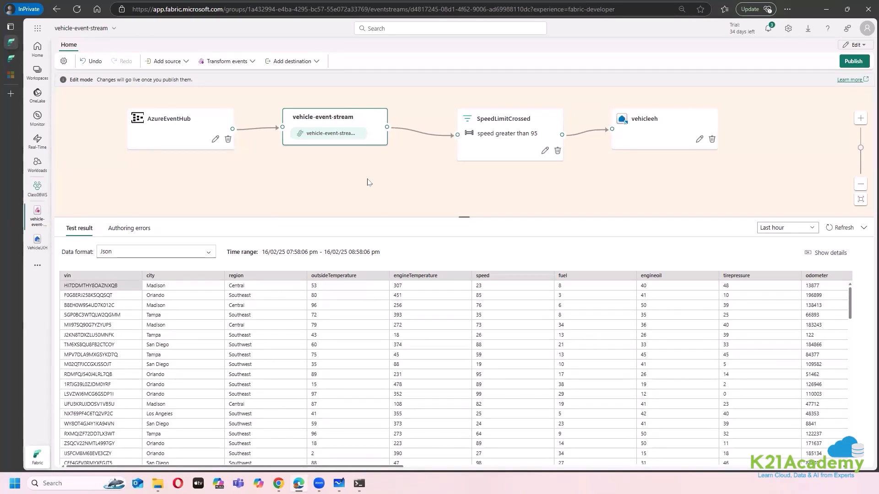
{"action": "left_click", "coordinate": [853, 61]}
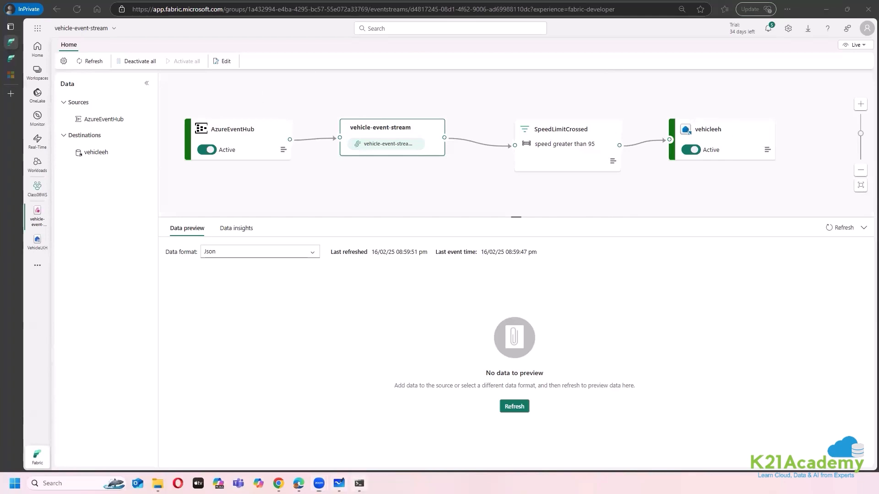
Check the latest batch's write rate in the event generator's console and minimize the console window
{"action": "left_click", "coordinate": [359, 483]}
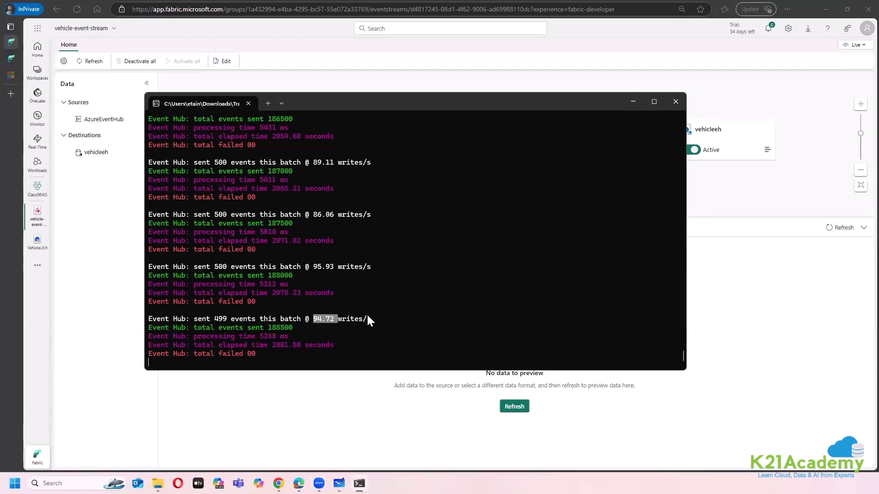
{"action": "left_click", "coordinate": [315, 320]}
{"action": "left_click_drag", "start_coordinate": [389, 319], "coordinate": [391, 320]}
{"action": "left_click", "coordinate": [480, 313]}
{"action": "left_click_drag", "start_coordinate": [293, 319], "coordinate": [374, 311]}
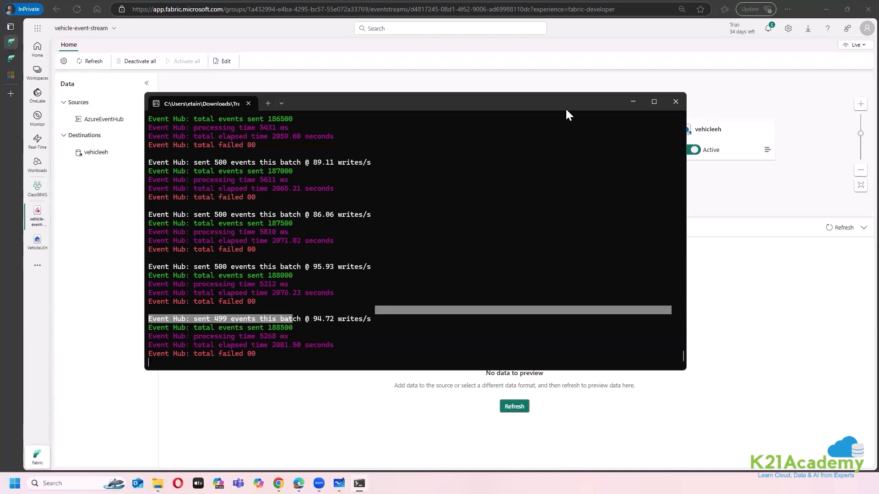
{"action": "left_click", "coordinate": [637, 101]}
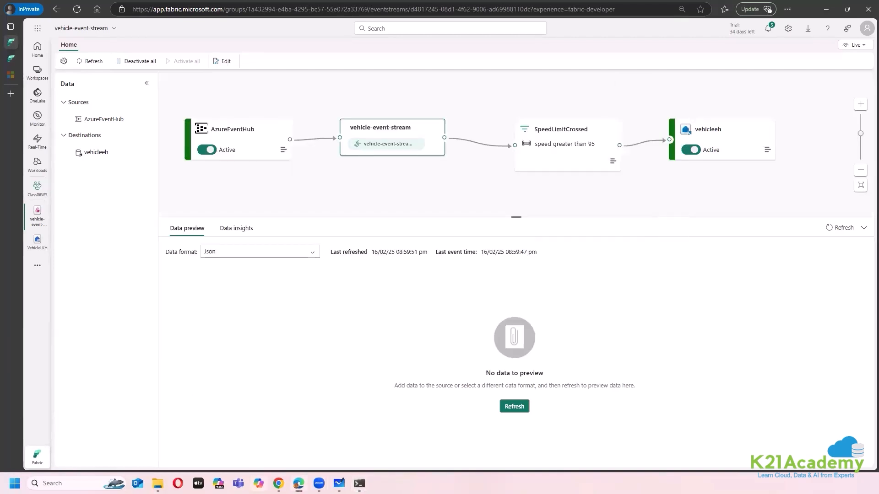
Switch to the Azure portal and review the metrics of the vehicleingestns namespace and its vehicletelemetry event hub
{"action": "mouse_move", "coordinate": [278, 483]}
{"action": "left_click", "coordinate": [227, 414]}
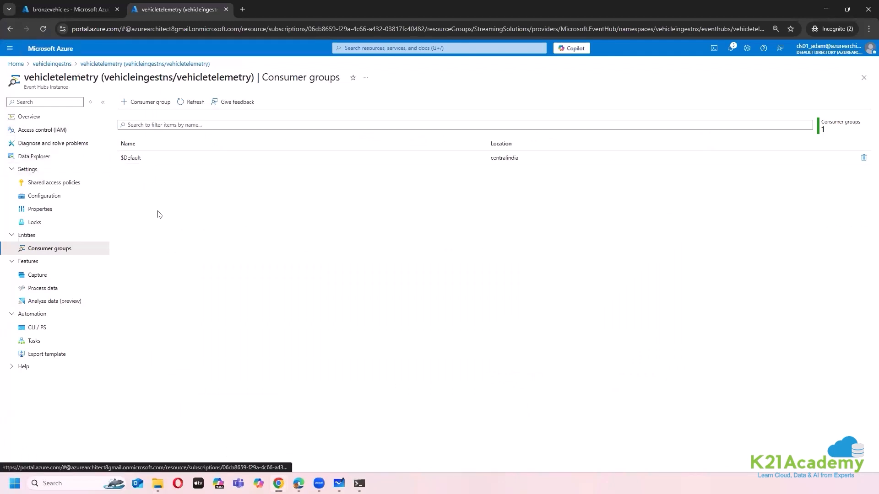
{"action": "left_click", "coordinate": [52, 63]}
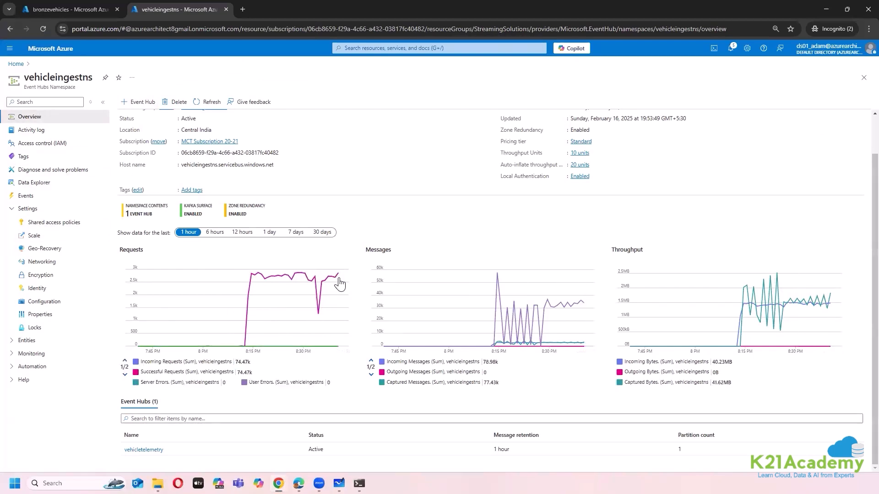
{"action": "left_click", "coordinate": [145, 449]}
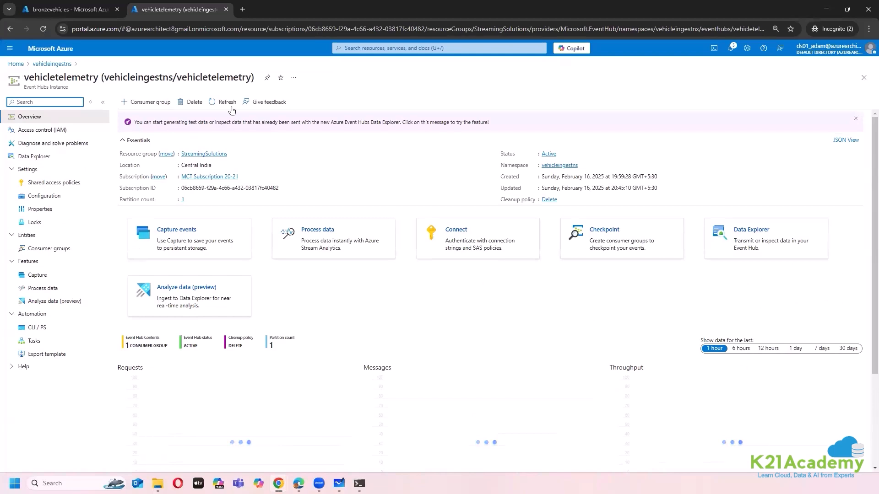
{"action": "scroll", "coordinate": [343, 306], "scroll_direction": "down", "scroll_amount": 2}
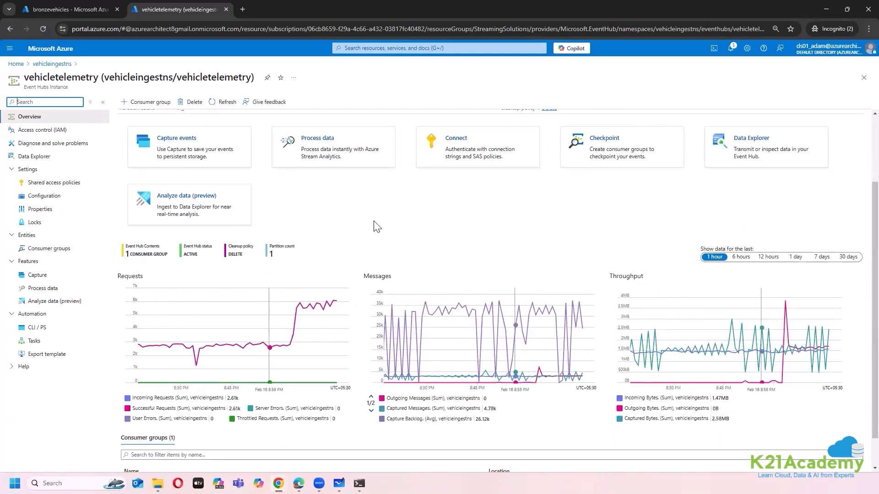
{"action": "scroll", "coordinate": [376, 226], "scroll_direction": "up", "scroll_amount": 2}
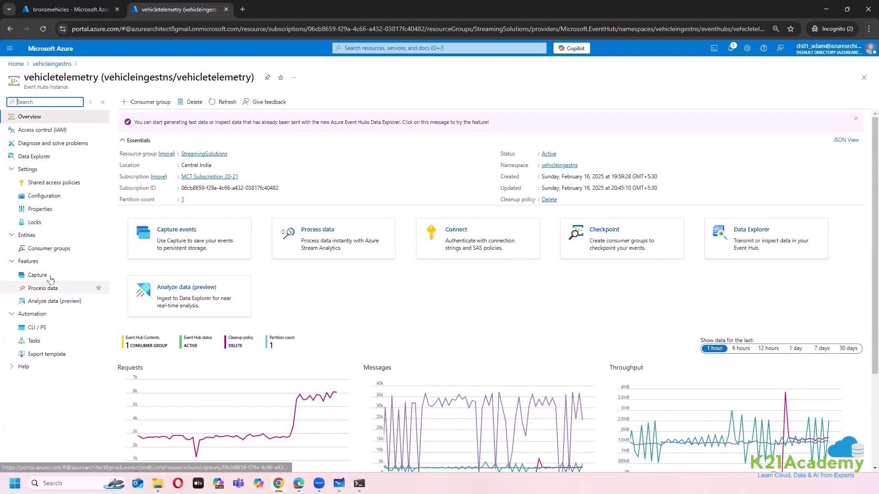
Refresh the day 16 folder in the bronzevehicles container and examine the captured folders under hour 15
{"action": "left_click", "coordinate": [36, 5]}
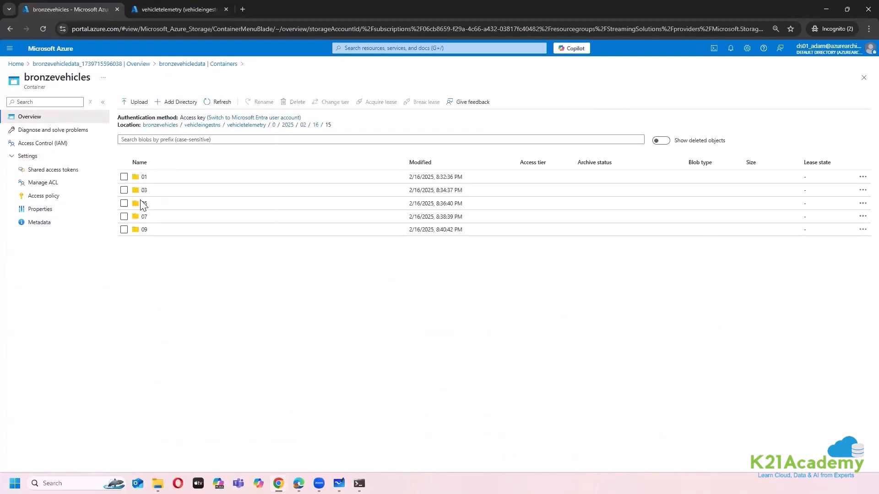
{"action": "left_click", "coordinate": [316, 126]}
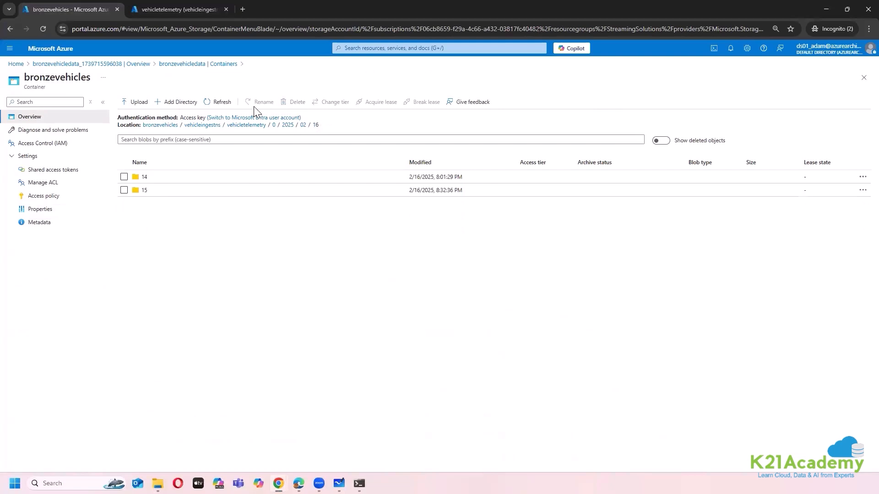
{"action": "left_click", "coordinate": [217, 102]}
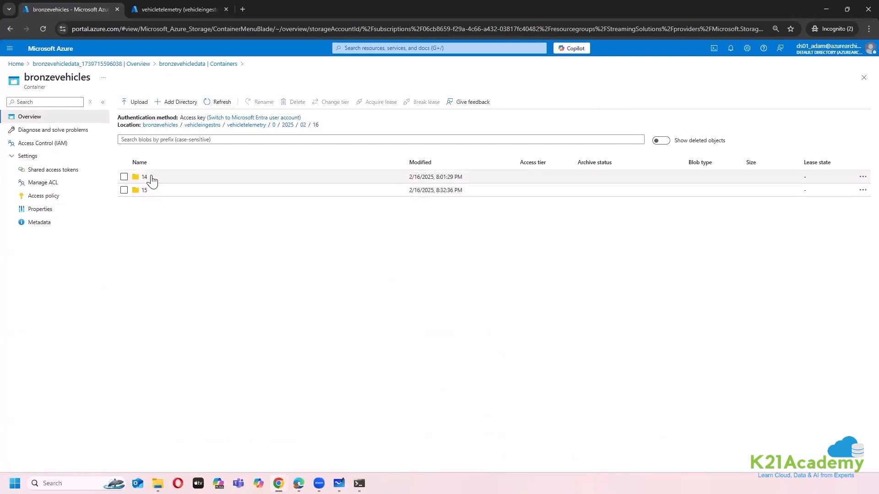
{"action": "left_click", "coordinate": [149, 194]}
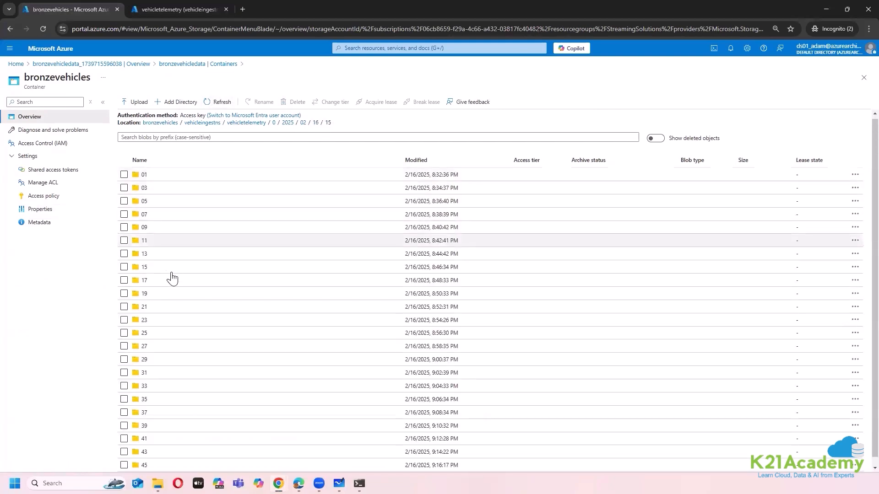
{"action": "scroll", "coordinate": [156, 398], "scroll_direction": "down", "scroll_amount": 2}
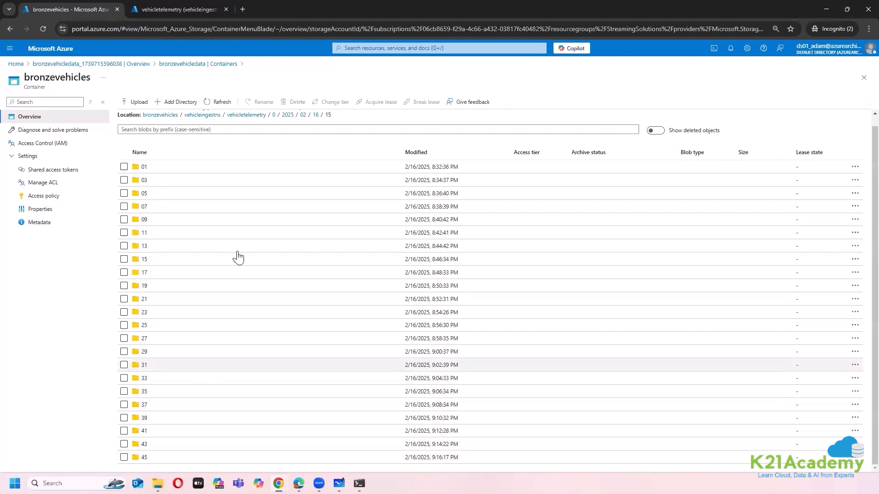
{"action": "scroll", "coordinate": [275, 192], "scroll_direction": "up", "scroll_amount": 1}
{"action": "left_click", "coordinate": [315, 124]}
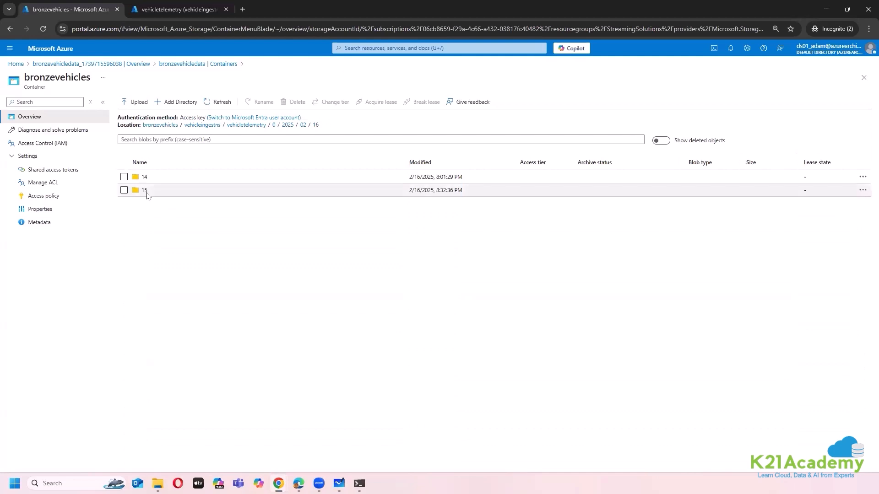
{"action": "left_click", "coordinate": [143, 191]}
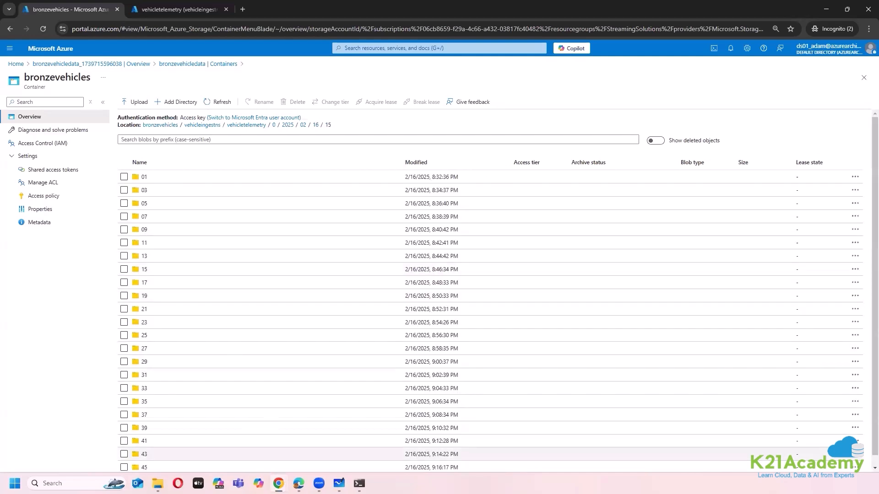
Switch to Fabric and open the vehicletelemetry folder under bronzevehicles/vehicleingestns in the VehicleLKH lakehouse files
{"action": "left_click", "coordinate": [298, 483]}
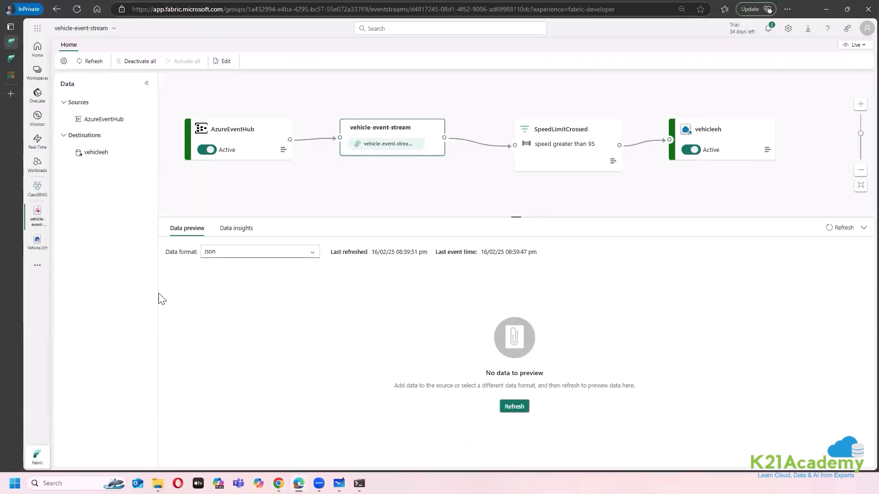
{"action": "left_click", "coordinate": [10, 59]}
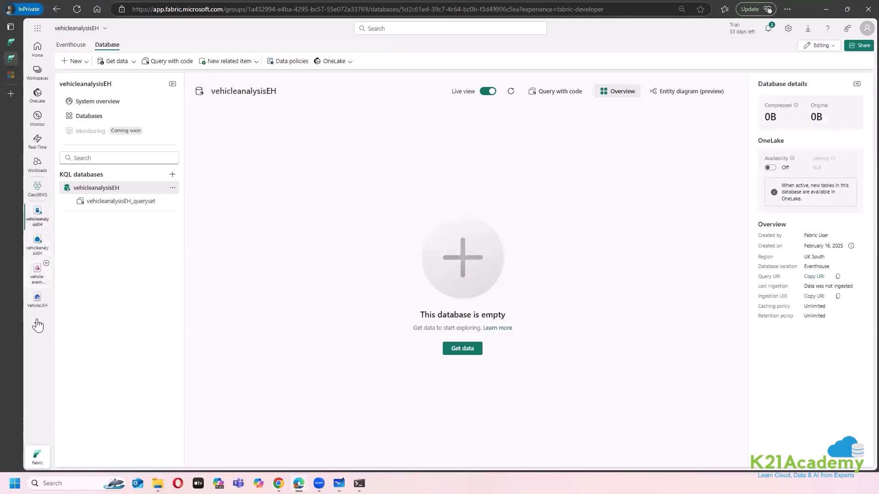
{"action": "left_click", "coordinate": [35, 302]}
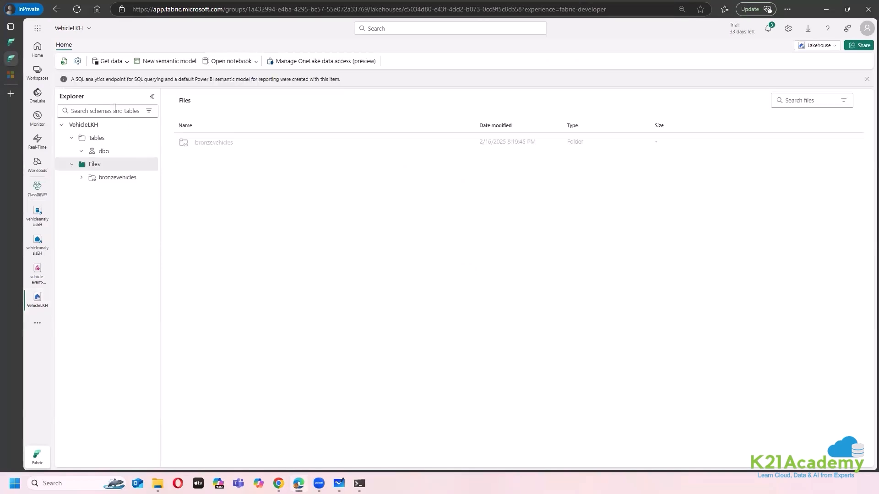
{"action": "left_click", "coordinate": [102, 181]}
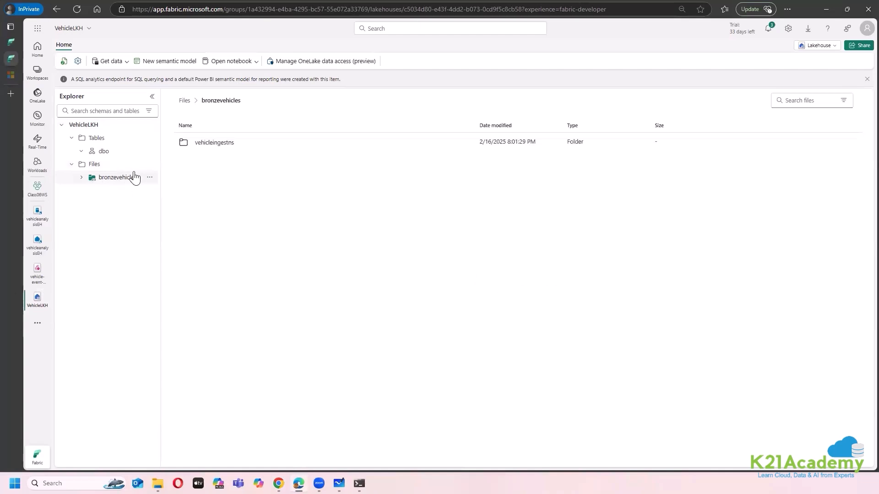
{"action": "left_click", "coordinate": [199, 144]}
{"action": "left_click", "coordinate": [222, 145]}
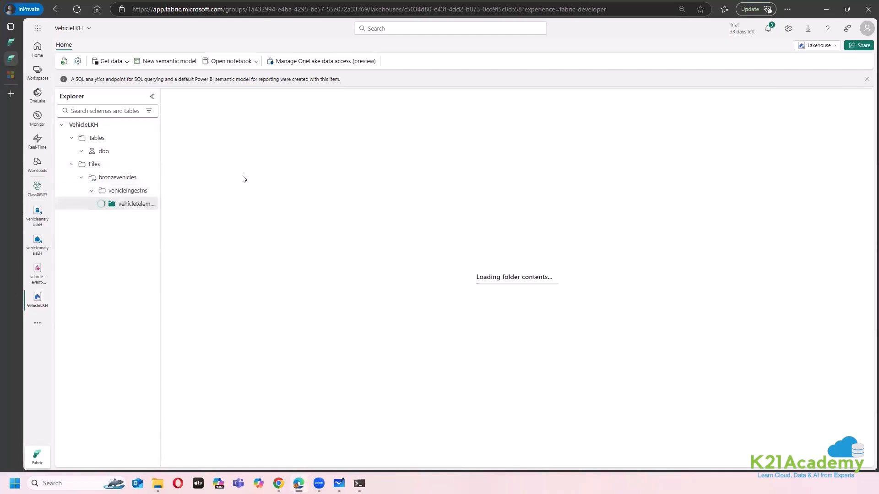
Browse the lakehouse folder path 0/2025/02/16 and inspect the capture folders of hours 14 and 15
{"action": "left_click", "coordinate": [217, 146]}
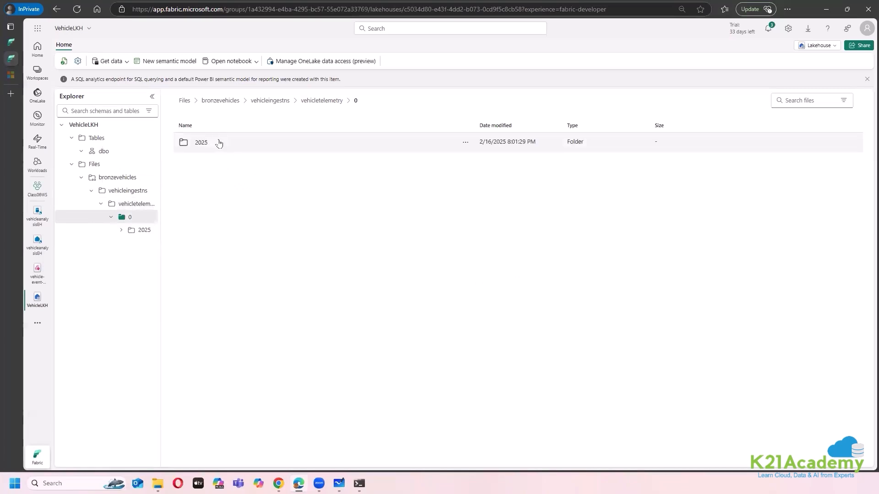
{"action": "left_click", "coordinate": [218, 142]}
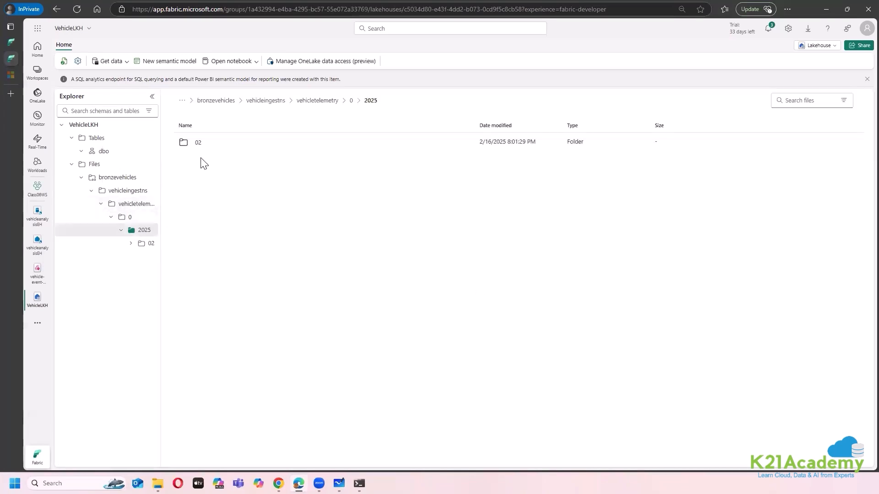
{"action": "left_click", "coordinate": [212, 146]}
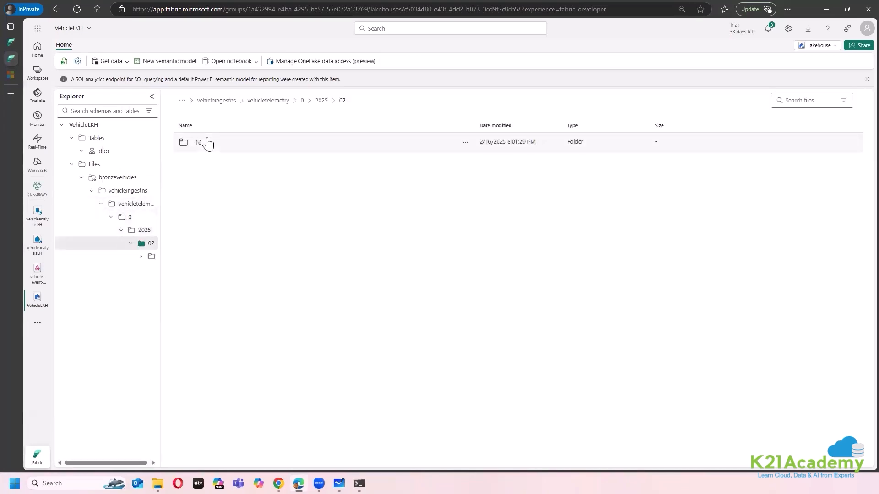
{"action": "left_click", "coordinate": [203, 143]}
{"action": "left_click", "coordinate": [210, 144]}
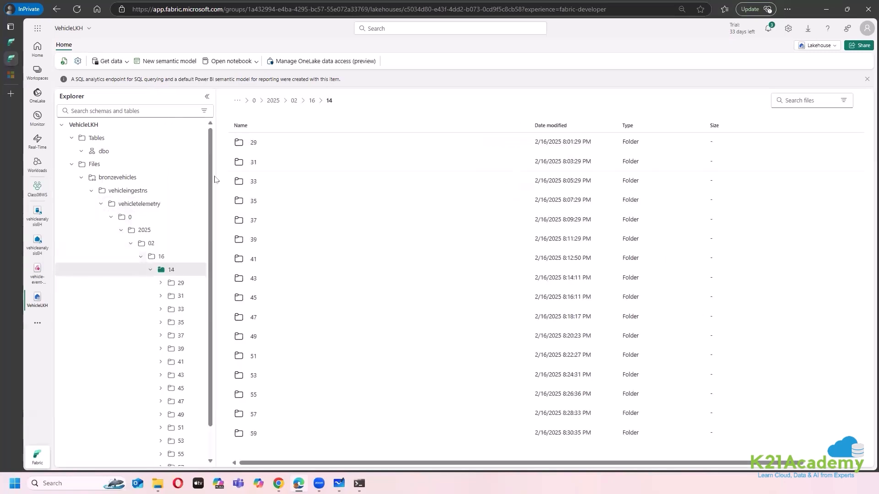
{"action": "left_click", "coordinate": [140, 257]}
{"action": "left_click", "coordinate": [161, 257]}
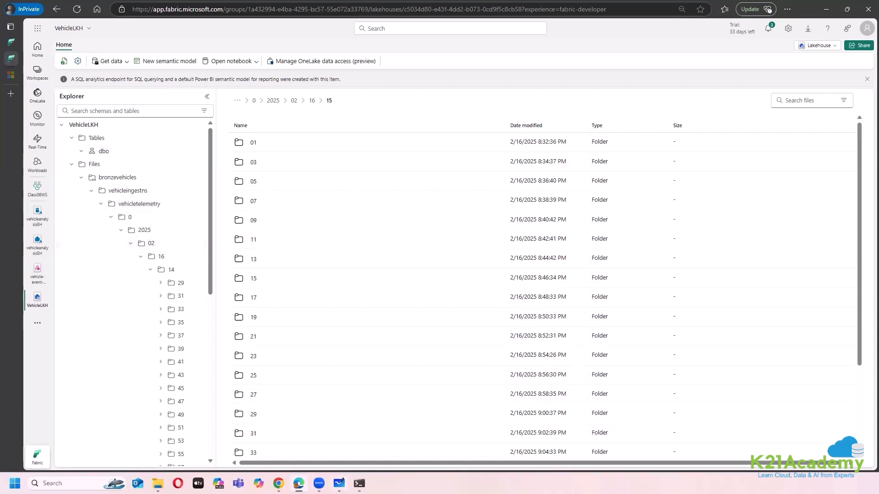
Switch to Microsoft Whiteboard and review the Streaming in Fabric diagram from Event Hubs through the eventhouse to the reports
{"action": "left_click", "coordinate": [339, 483]}
{"action": "left_click_drag", "start_coordinate": [466, 359], "coordinate": [653, 342]}
{"action": "scroll", "coordinate": [653, 342], "scroll_direction": "down", "scroll_amount": 1}
{"action": "scroll", "coordinate": [348, 203], "scroll_direction": "down", "scroll_amount": 3}
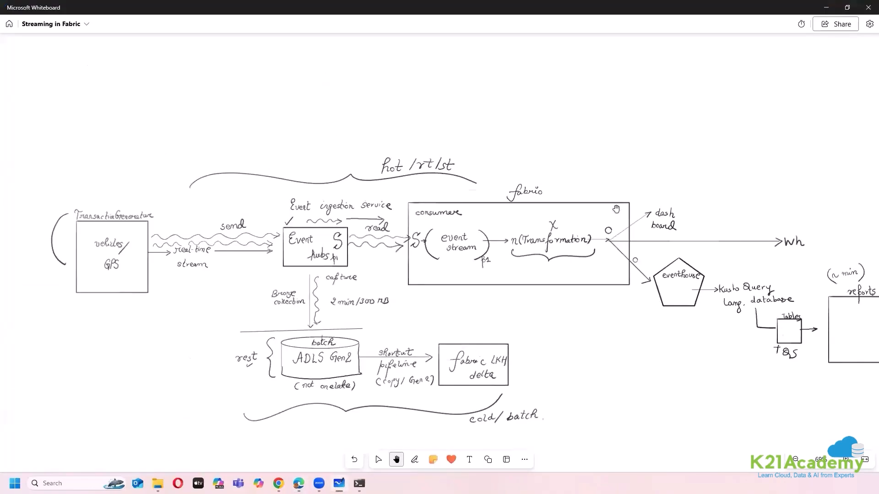
{"action": "scroll", "coordinate": [421, 219], "scroll_direction": "up", "scroll_amount": 2}
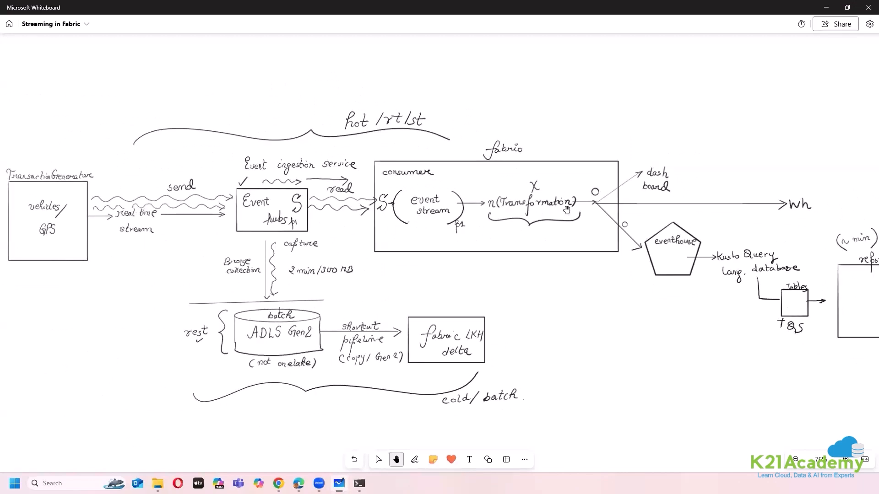
{"action": "scroll", "coordinate": [498, 294], "scroll_direction": "right", "scroll_amount": 5}
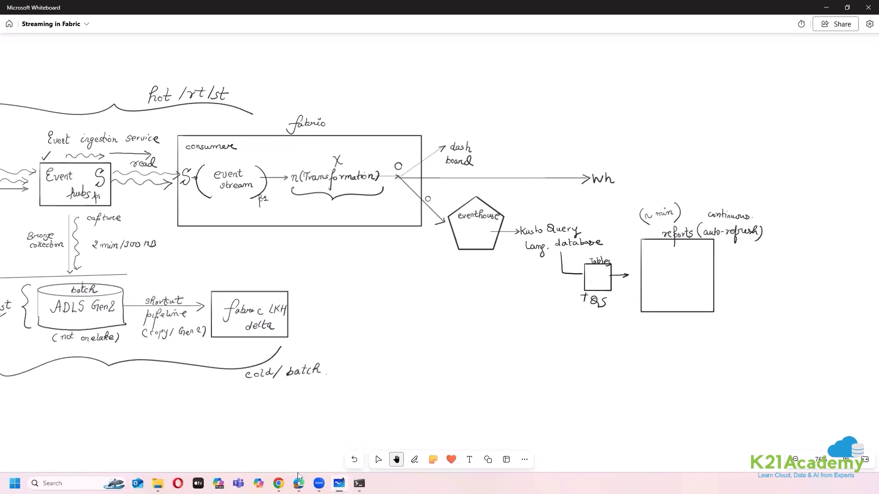
Switch to Fabric, open the vehicleanalysisEH KQL database and close the other open workspace items
{"action": "mouse_move", "coordinate": [279, 484]}
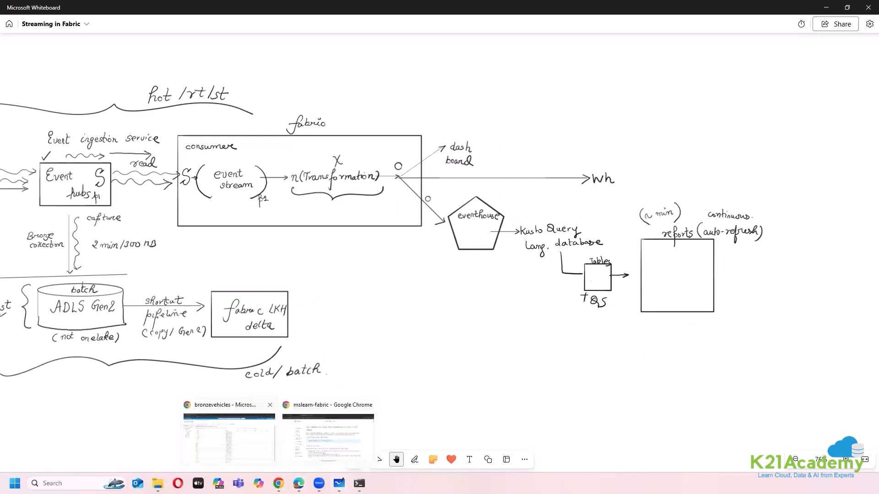
{"action": "left_click", "coordinate": [228, 437]}
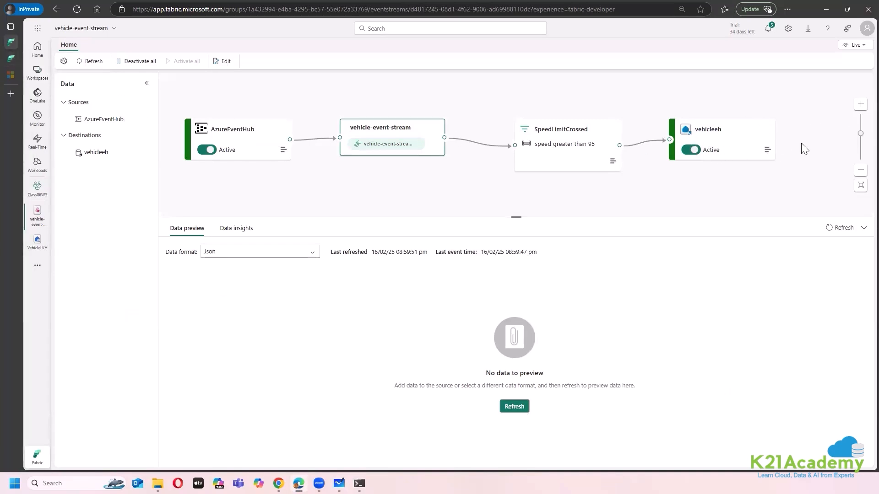
{"action": "left_click", "coordinate": [10, 58]}
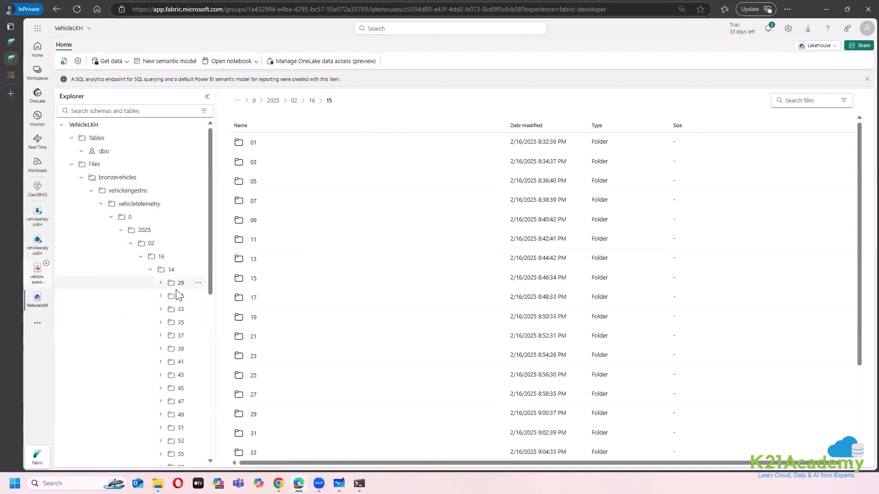
{"action": "left_click", "coordinate": [37, 275]}
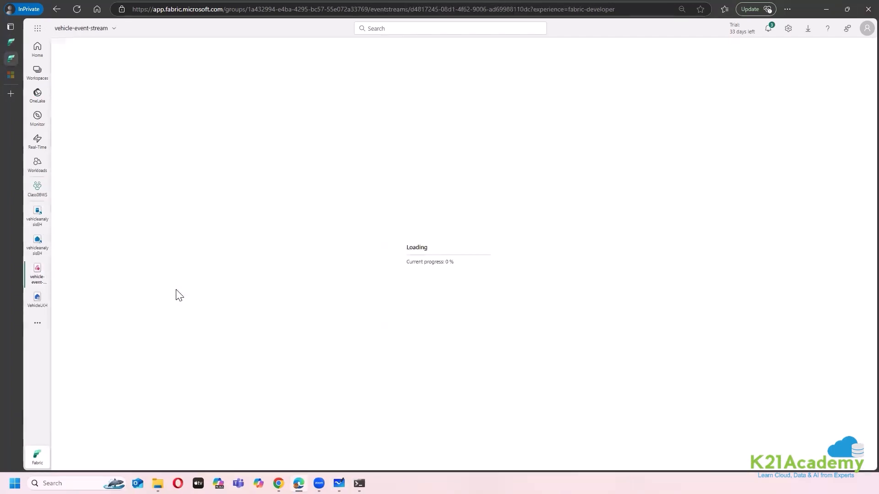
{"action": "left_click", "coordinate": [42, 242]}
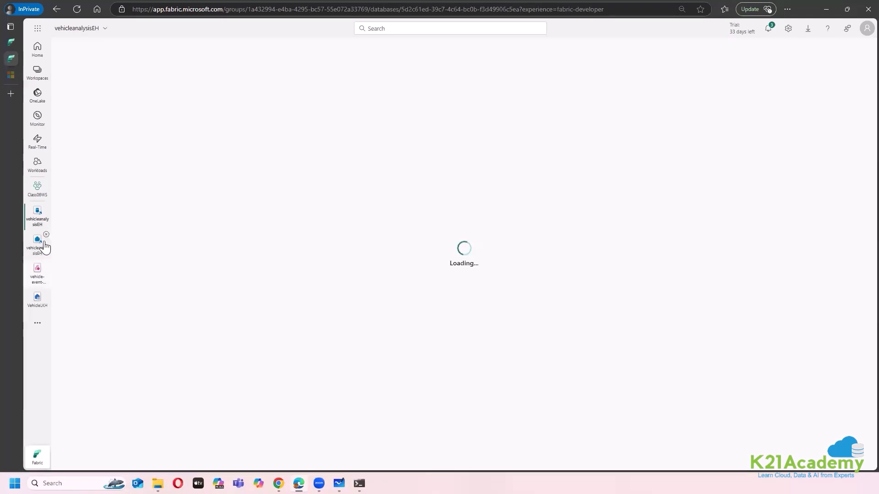
{"action": "left_click", "coordinate": [46, 235]}
{"action": "left_click", "coordinate": [46, 236]}
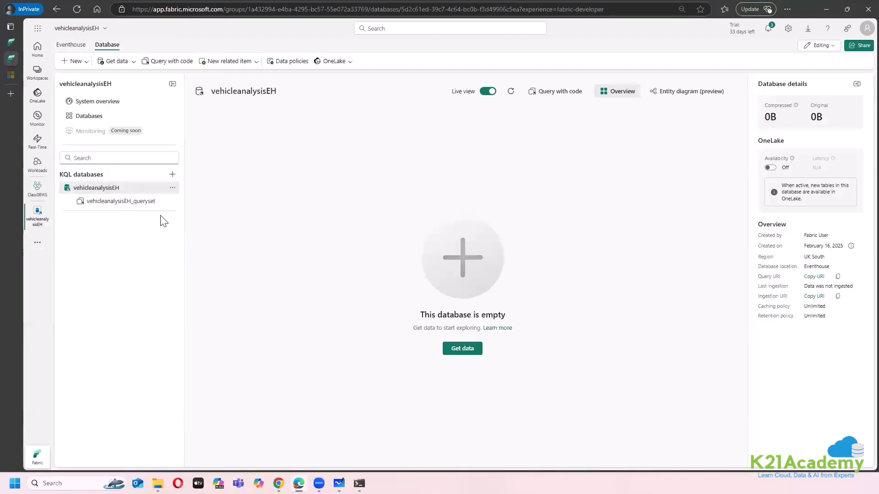
Refresh the vehicleanalysisEH database and inspect the columns of its OverSpeedingVehicles table
{"action": "left_click", "coordinate": [172, 188]}
{"action": "left_click", "coordinate": [120, 250]}
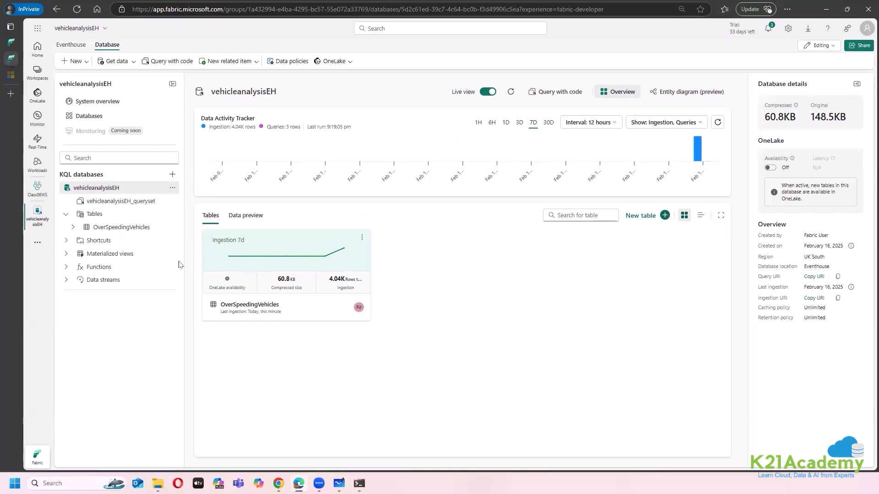
{"action": "left_click", "coordinate": [72, 228]}
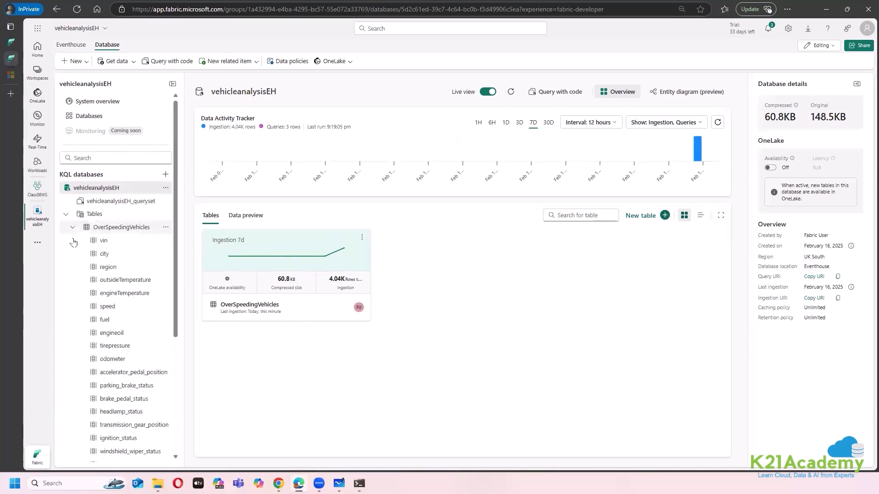
{"action": "left_click", "coordinate": [72, 228]}
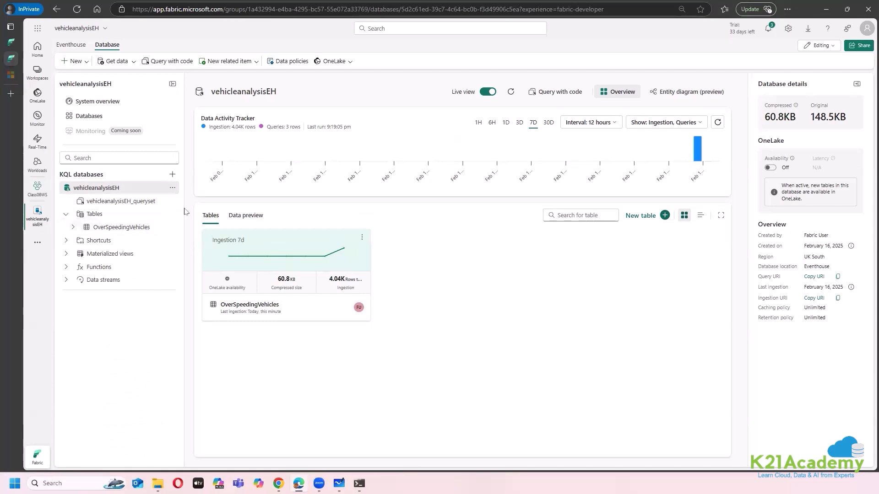
Preview the OverSpeedingVehicles table, examine the speed values, and check the event generator's output in the terminal
{"action": "left_click", "coordinate": [122, 227]}
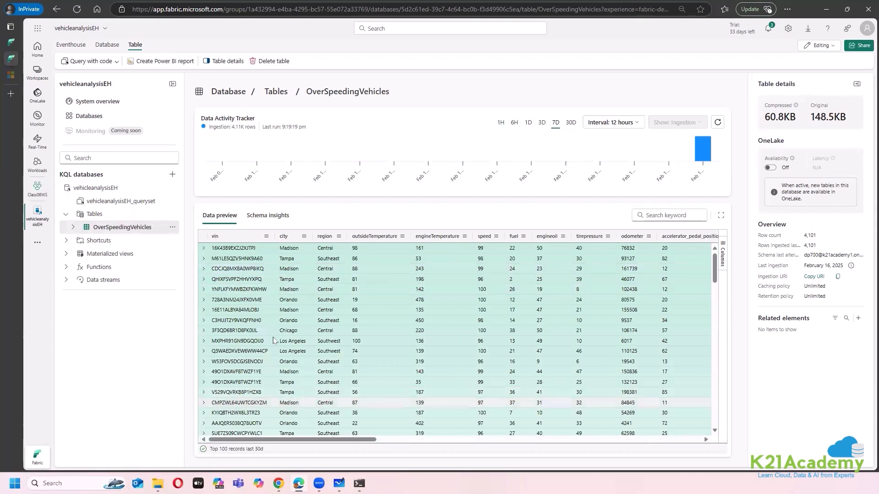
{"action": "scroll", "coordinate": [275, 348], "scroll_direction": "down", "scroll_amount": 1}
{"action": "scroll", "coordinate": [275, 349], "scroll_direction": "down", "scroll_amount": 15}
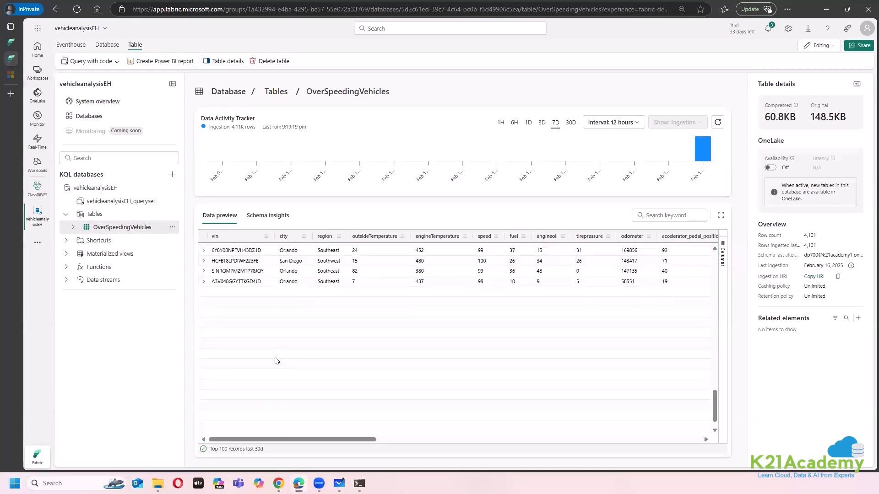
{"action": "scroll", "coordinate": [276, 361], "scroll_direction": "up", "scroll_amount": 10}
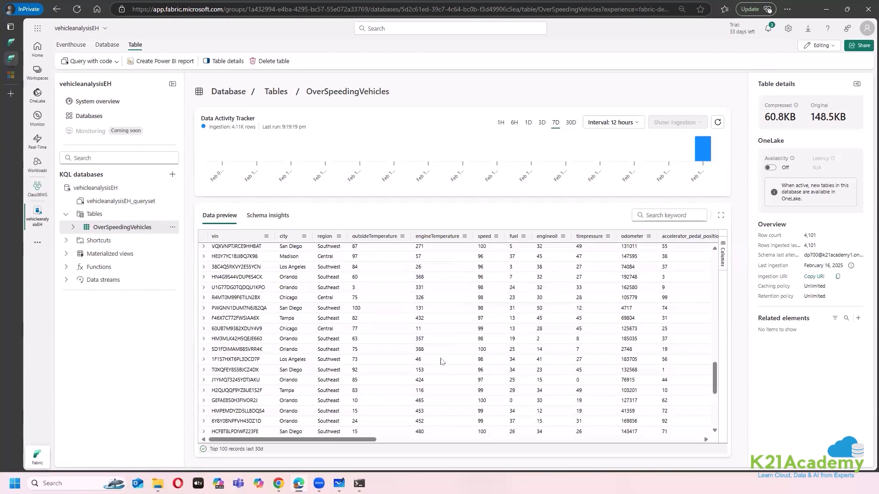
{"action": "scroll", "coordinate": [482, 312], "scroll_direction": "up", "scroll_amount": 2}
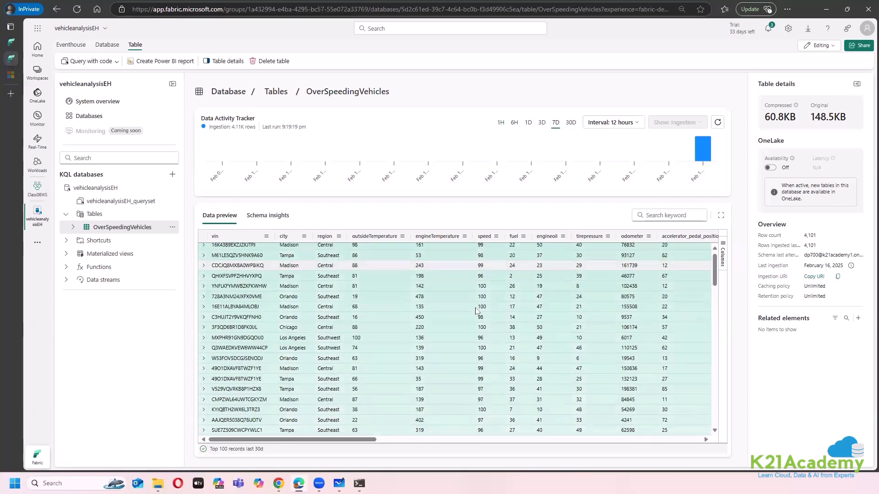
{"action": "scroll", "coordinate": [468, 352], "scroll_direction": "down", "scroll_amount": 3}
{"action": "scroll", "coordinate": [456, 383], "scroll_direction": "up", "scroll_amount": 8}
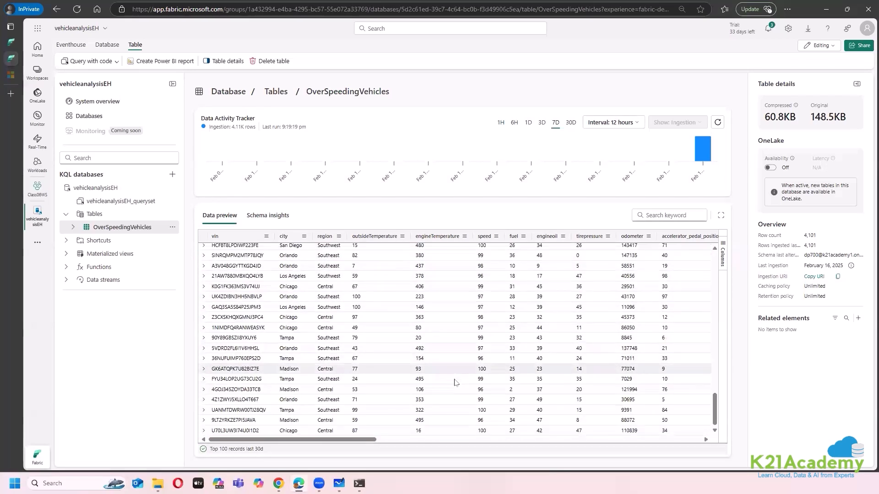
{"action": "scroll", "coordinate": [454, 377], "scroll_direction": "up", "scroll_amount": 3}
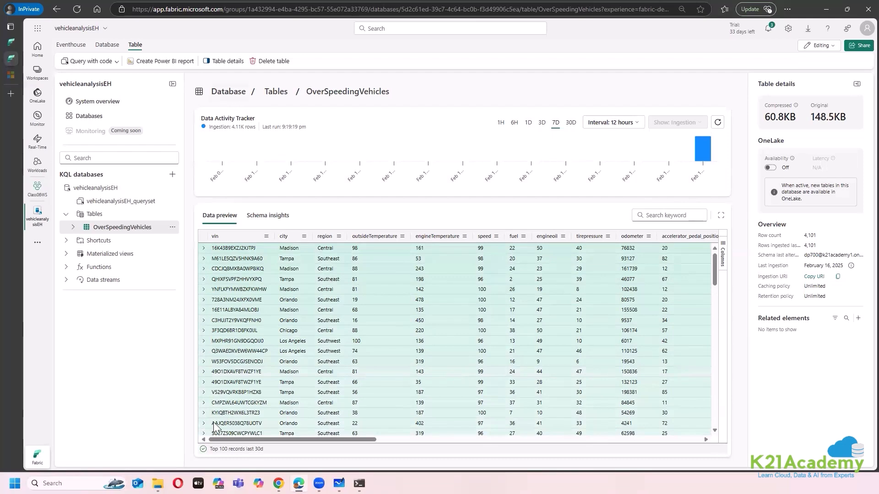
{"action": "left_click", "coordinate": [358, 483]}
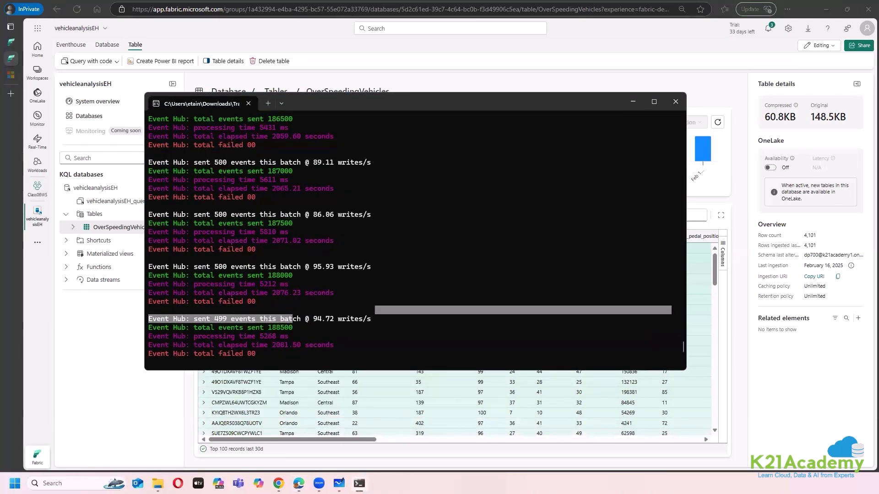
{"action": "left_click", "coordinate": [358, 483]}
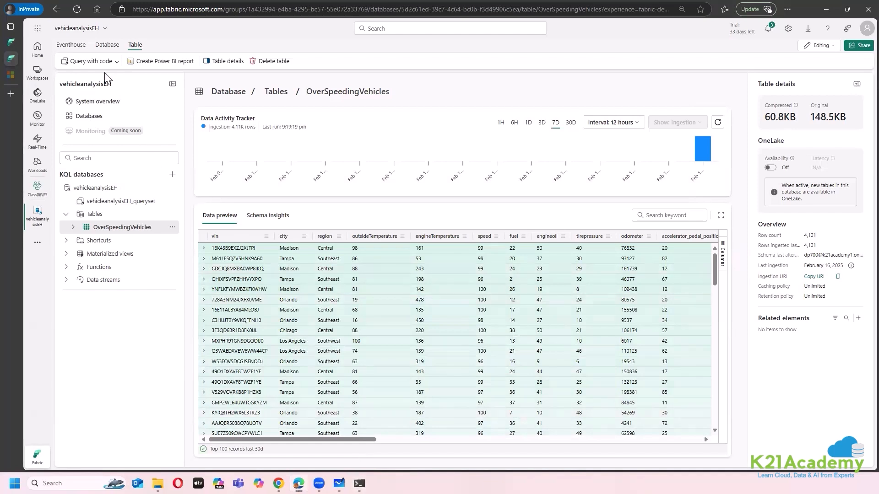
{"action": "left_click", "coordinate": [114, 62]}
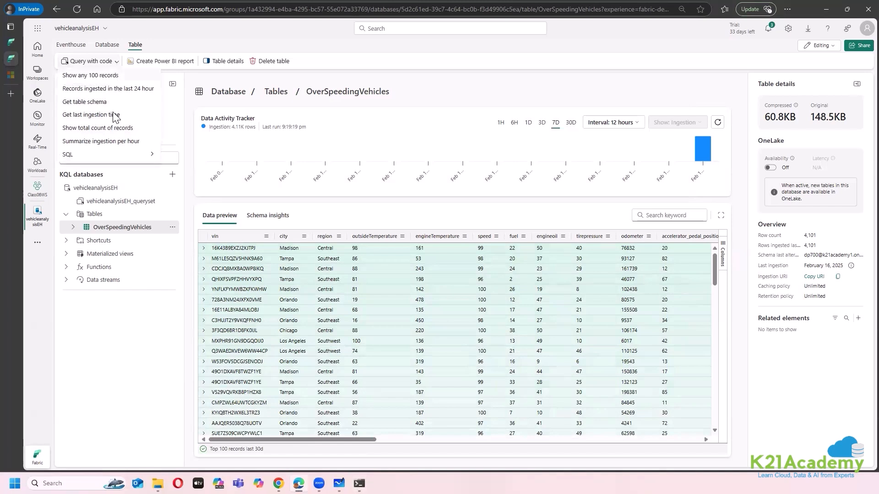
{"action": "left_click", "coordinate": [144, 255]}
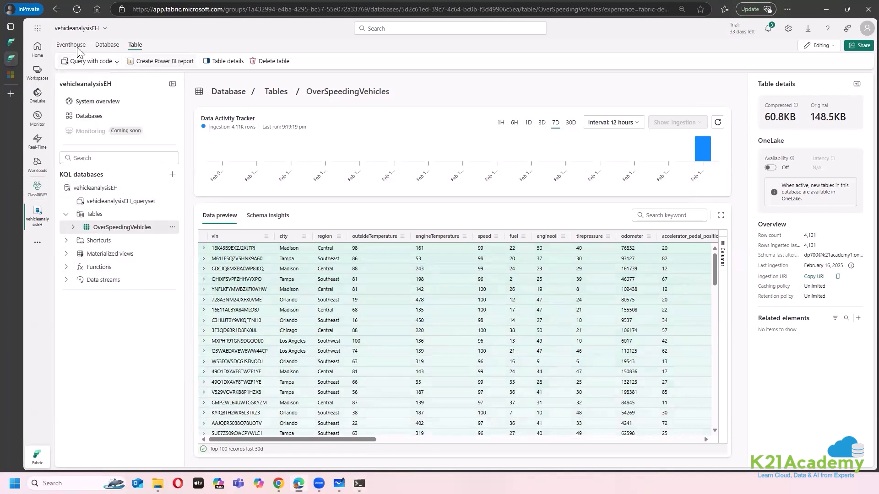
{"action": "left_click", "coordinate": [150, 228]}
{"action": "left_click", "coordinate": [115, 64]}
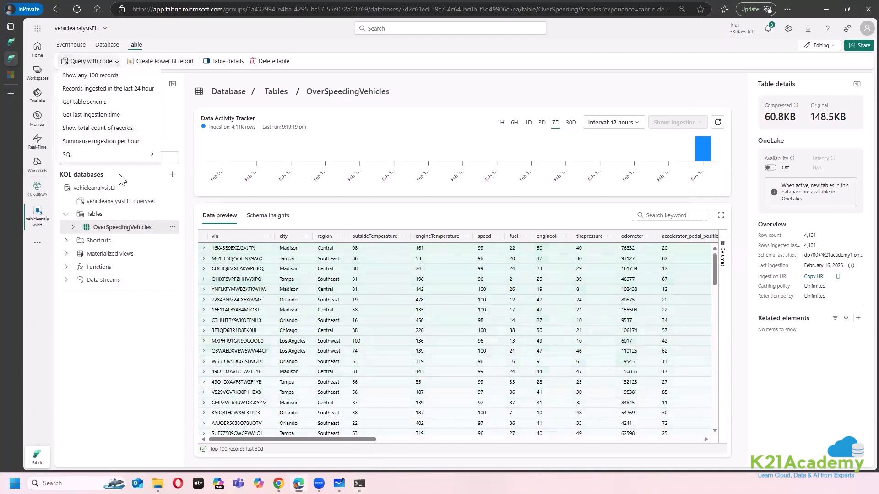
{"action": "left_click", "coordinate": [74, 45]}
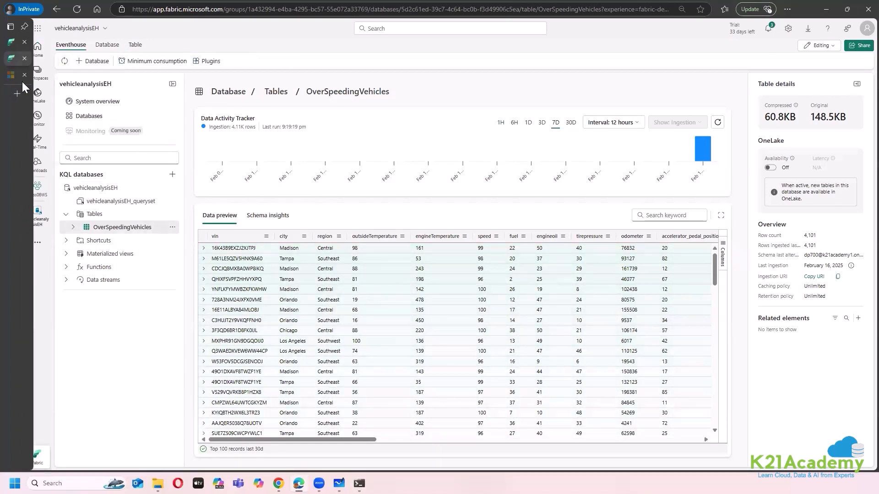
Duplicate the browser tab showing the OverSpeedingVehicles table and continue in the copy
{"action": "right_click", "coordinate": [12, 60]}
{"action": "left_click", "coordinate": [67, 108]}
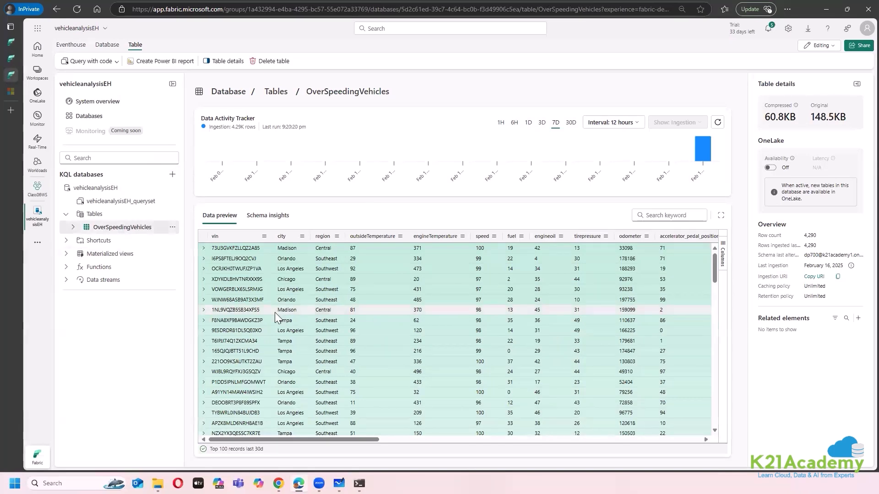
{"action": "left_click", "coordinate": [11, 59]}
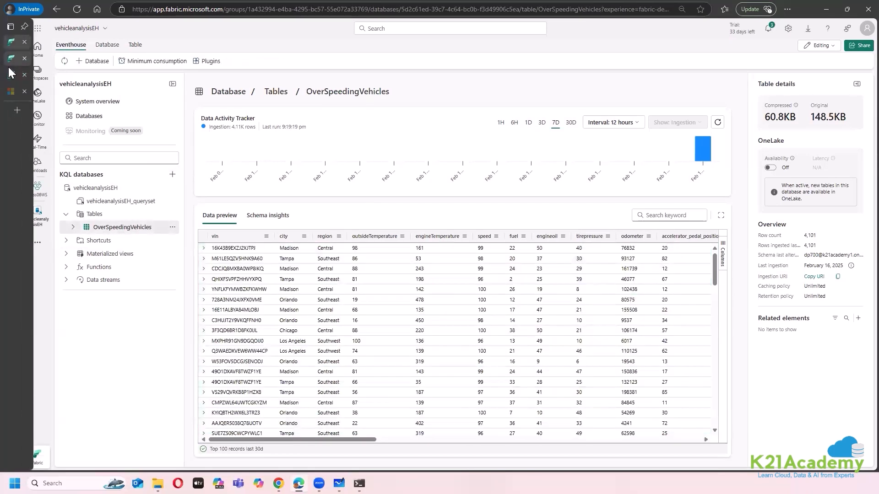
{"action": "left_click", "coordinate": [10, 74]}
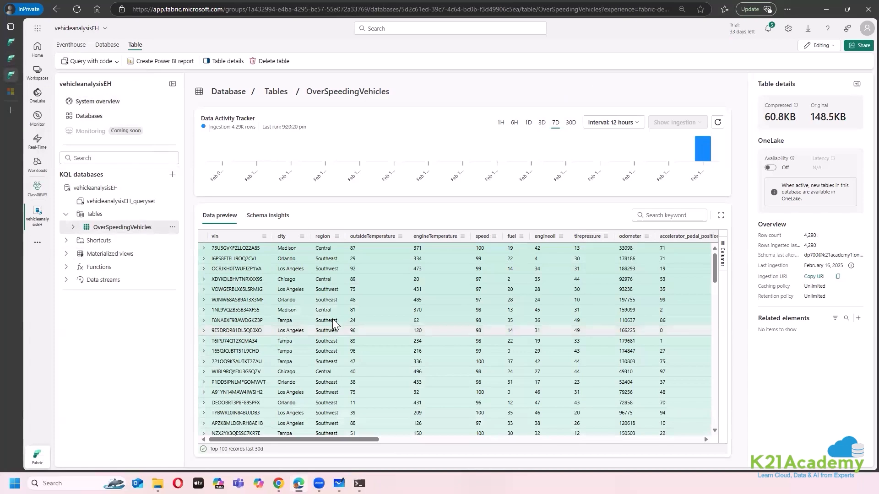
Open the Class06WS workspace and search the new item types for "real"
{"action": "left_click", "coordinate": [35, 191]}
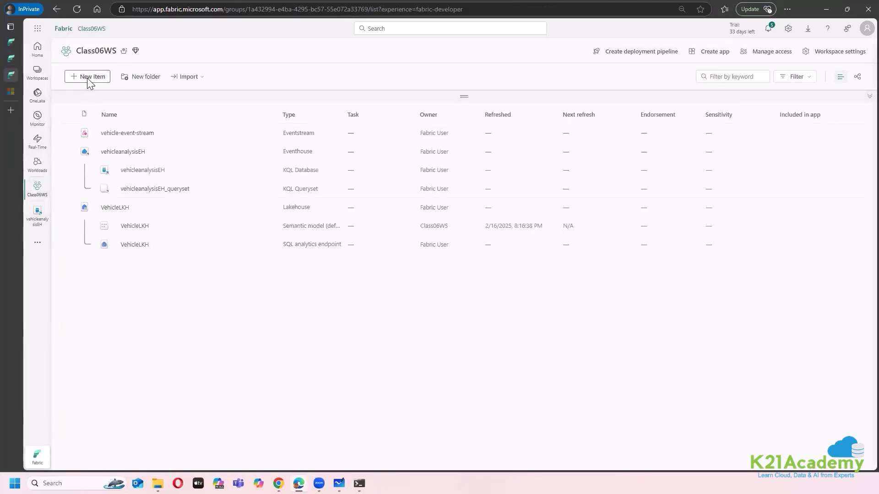
{"action": "left_click", "coordinate": [87, 78]}
{"action": "left_click", "coordinate": [812, 69]}
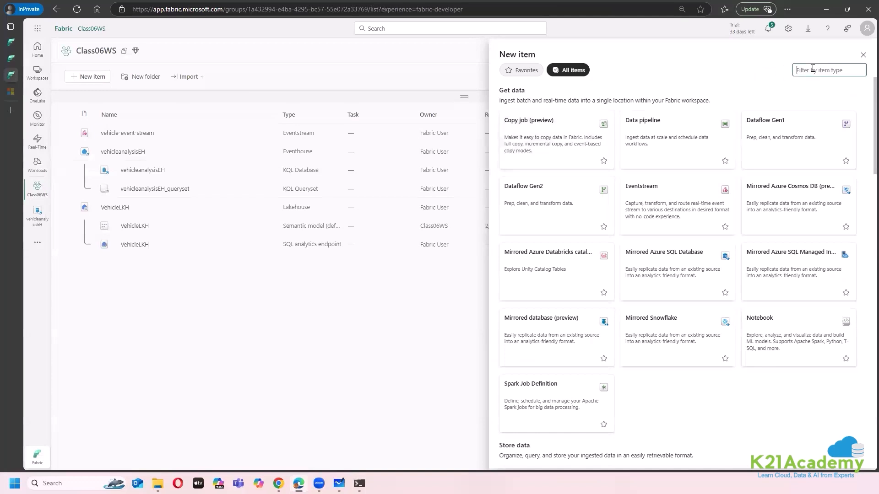
{"action": "type", "text": "rea l tim"}
{"action": "key", "text": "BackSpace"}
{"action": "key", "text": "BackSpace"}
{"action": "key", "text": "BackSpace"}
{"action": "key", "text": "BackSpace"}
{"action": "key", "text": "BackSpace"}
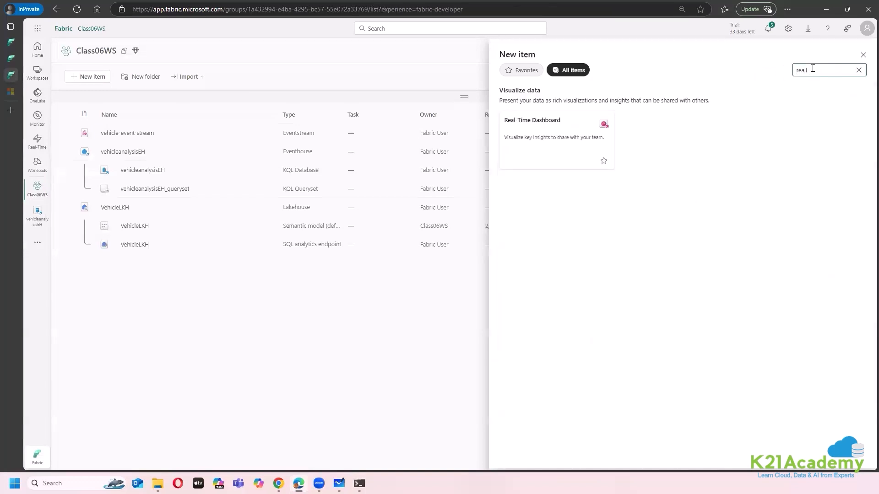
{"action": "type", "text": "l"}
{"action": "key", "text": "BackSpace"}
{"action": "key", "text": "BackSpace"}
{"action": "type", "text": "l time"}
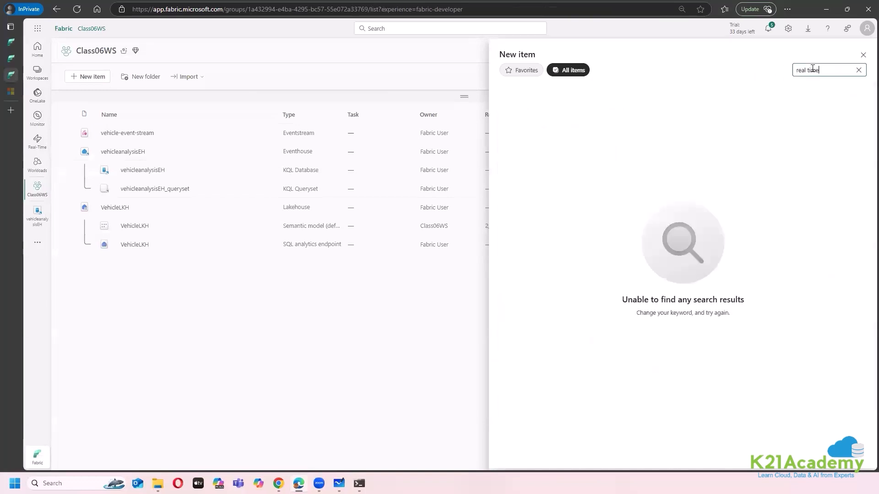
{"action": "key", "text": "BackSpace"}
{"action": "key", "text": "BackSpace"}
{"action": "key", "text": "BackSpace"}
{"action": "key", "text": "BackSpace"}
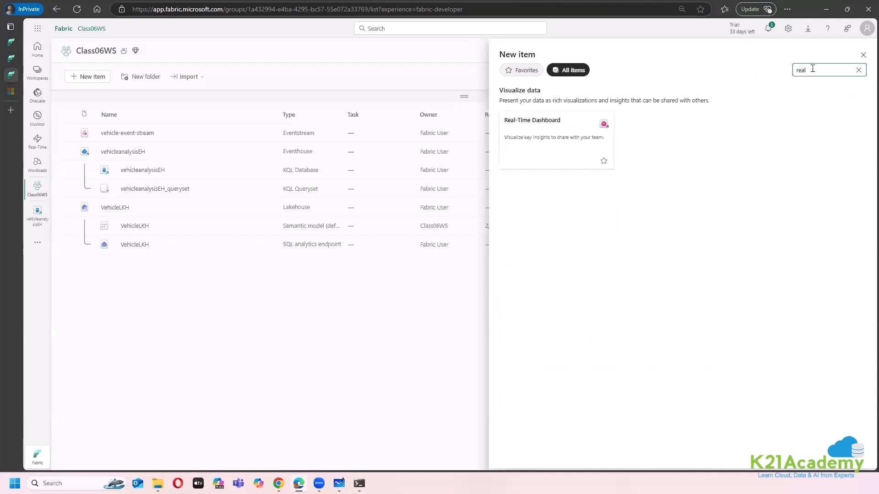
Create a Real-Time Dashboard named RTD
{"action": "left_click", "coordinate": [557, 155]}
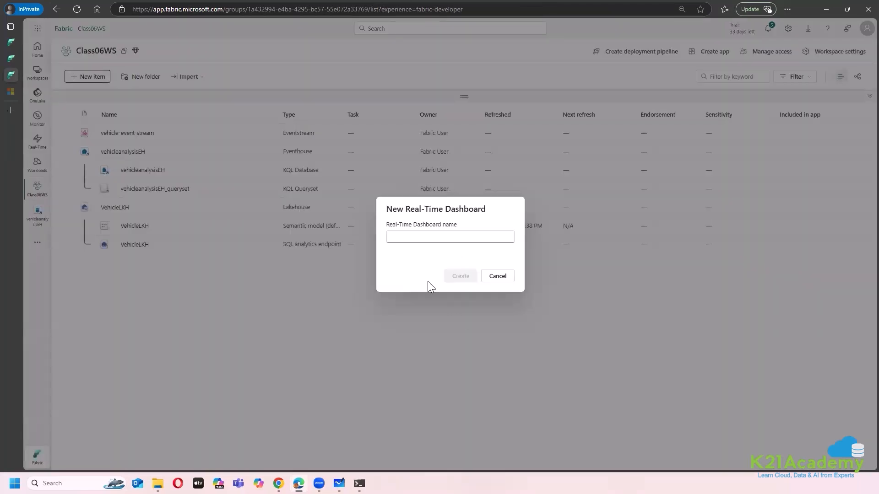
{"action": "left_click", "coordinate": [408, 236]}
{"action": "type", "text": "RTD"}
{"action": "left_click", "coordinate": [456, 276]}
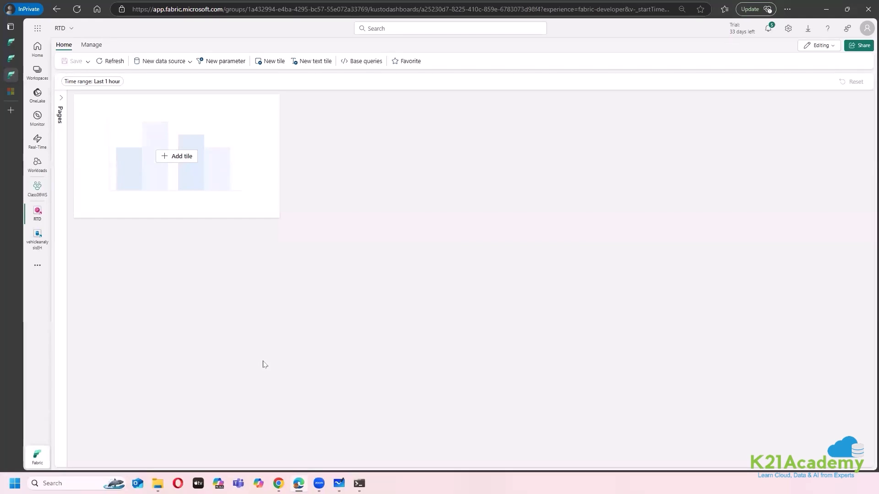
Add the vehicleanalysisEH Eventhouse/KQL database as the dashboard's data source with pass-through identity
{"action": "left_click", "coordinate": [12, 59]}
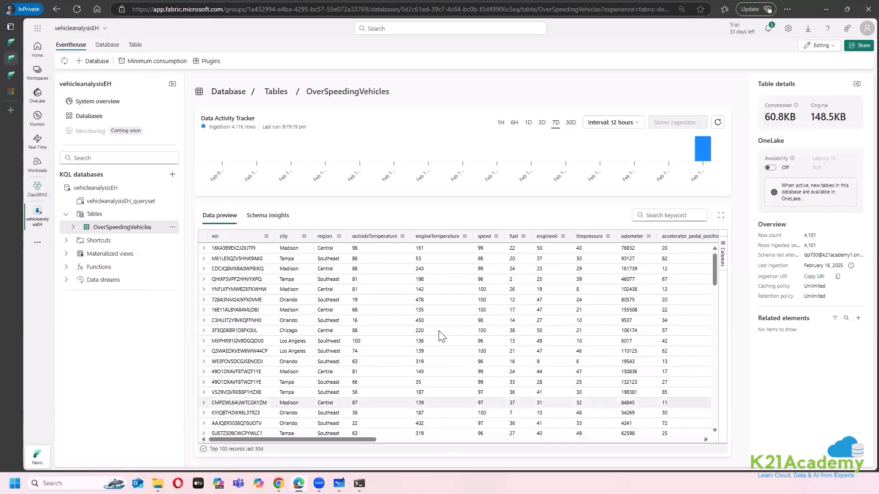
{"action": "left_click", "coordinate": [11, 82]}
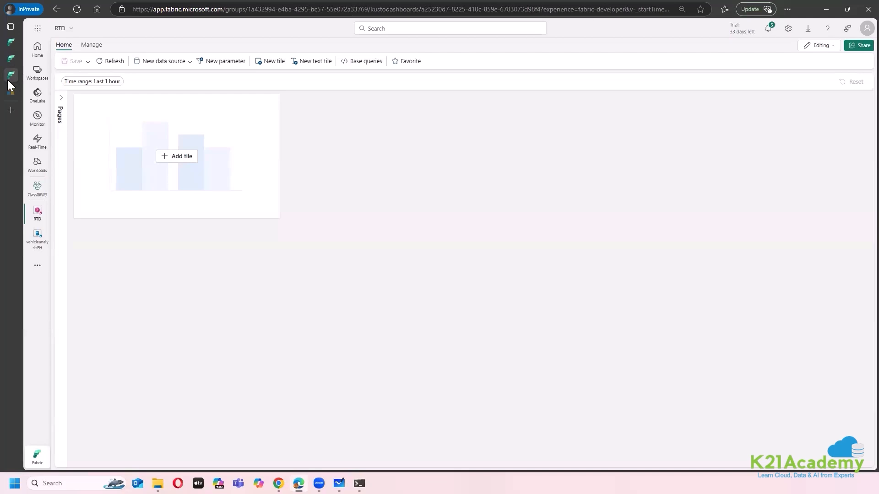
{"action": "left_click", "coordinate": [186, 62]}
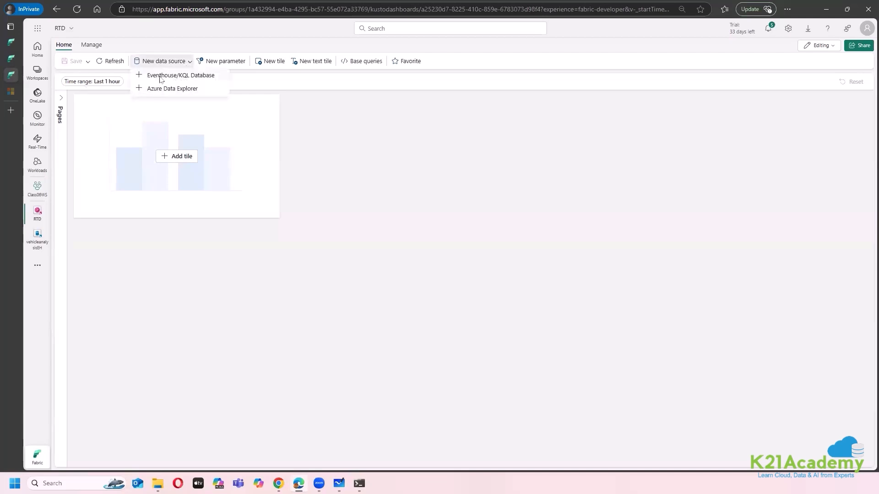
{"action": "left_click", "coordinate": [206, 76]}
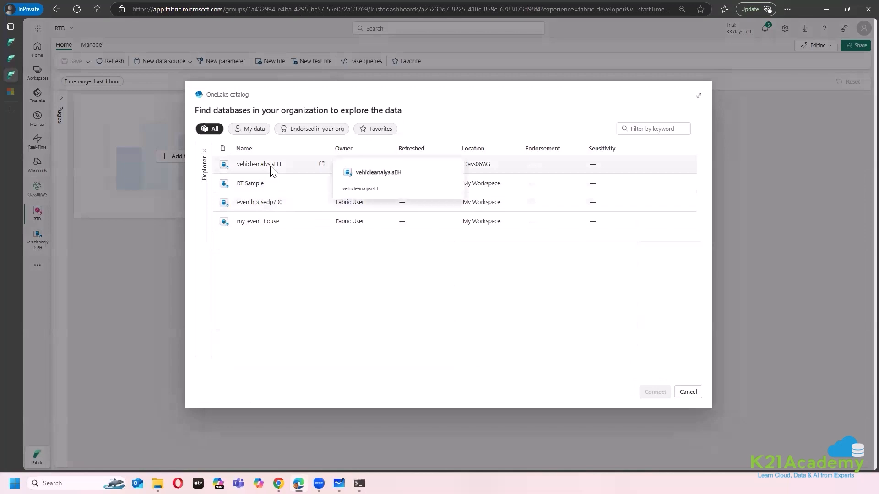
{"action": "left_click", "coordinate": [271, 170]}
{"action": "left_click", "coordinate": [651, 392]}
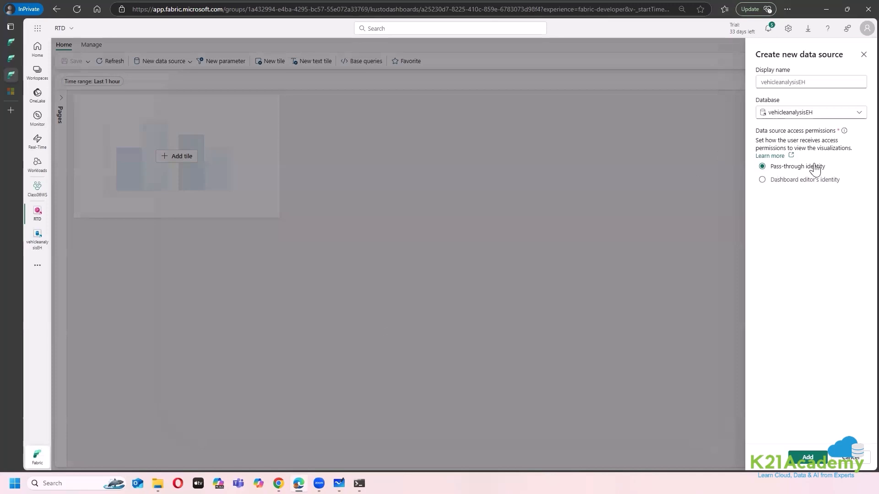
{"action": "left_click", "coordinate": [804, 454]}
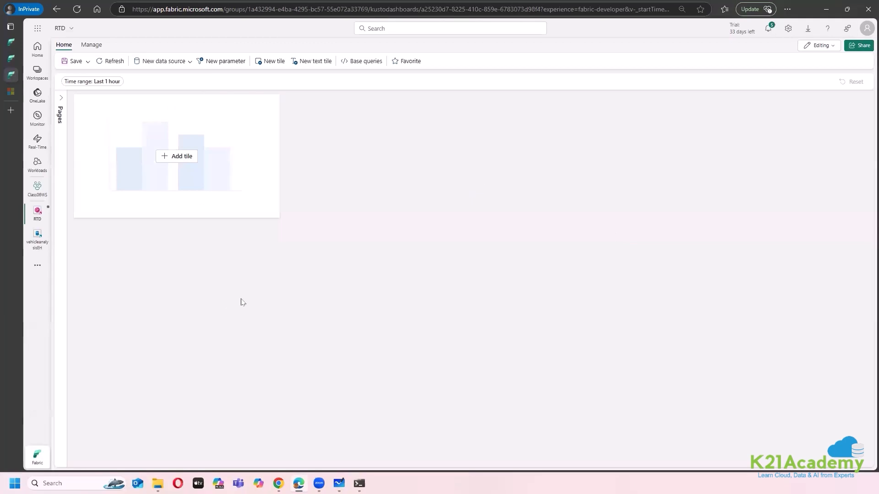
Add a tile and replace its placeholder query with the bikes query filtering ago(30min) .. now(), summarizing by Neighbourhood, projecting bike columns and ordering by Neighbourhood asc
{"action": "left_click", "coordinate": [60, 102]}
{"action": "left_click", "coordinate": [168, 161]}
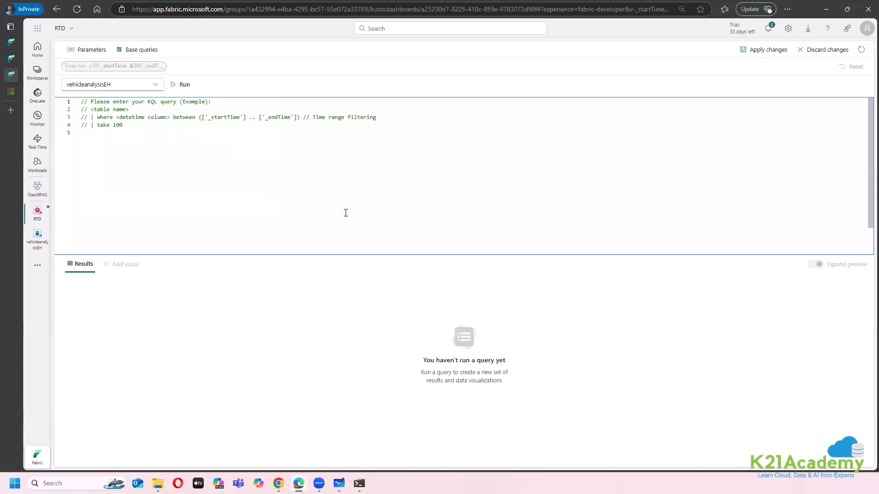
{"action": "left_click_drag", "start_coordinate": [138, 133], "coordinate": [67, 104]}
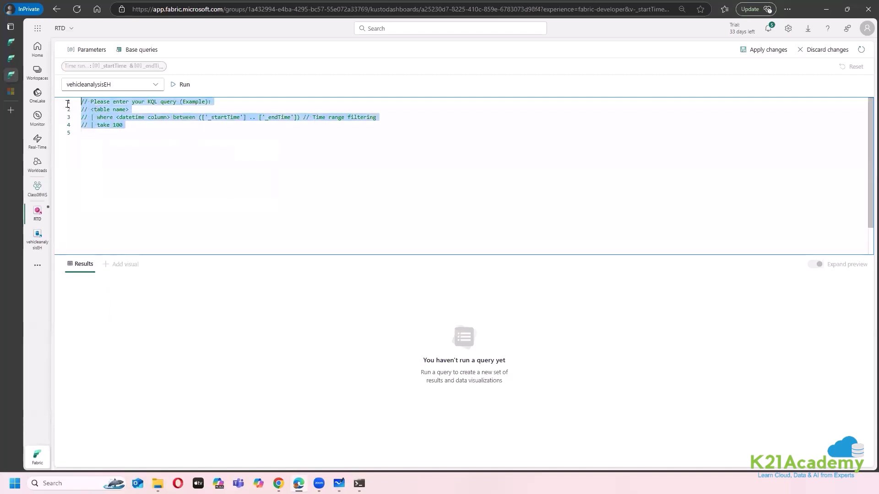
{"action": "key", "text": "Delete"}
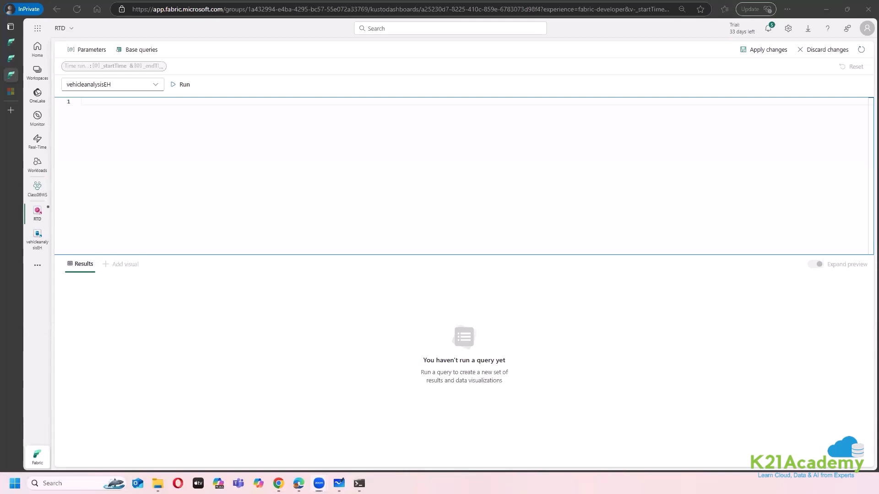
{"action": "type", "text": "bikes     | where ingestion_time() between (ago(30min) .. now())     | summarize latest_observation = arg_max(ingestion_time(), *) by Neighbourhood     | project Neighbourhood, latest_observation, No_Bikes, No_Empty_Docks     | order by Neighbourhood asc"}
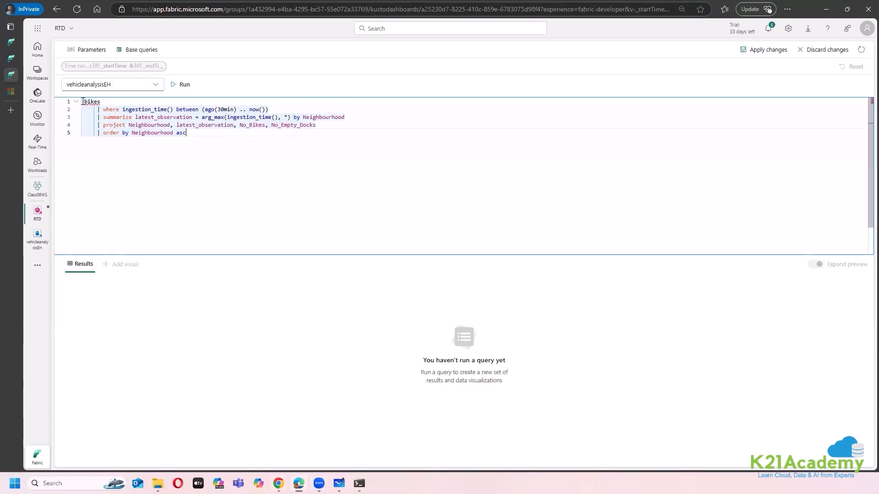
Change the query's table from bikes to OverSpeedingVehicles and its ingestion time window to ago(5min) .. now()
{"action": "left_click", "coordinate": [11, 59]}
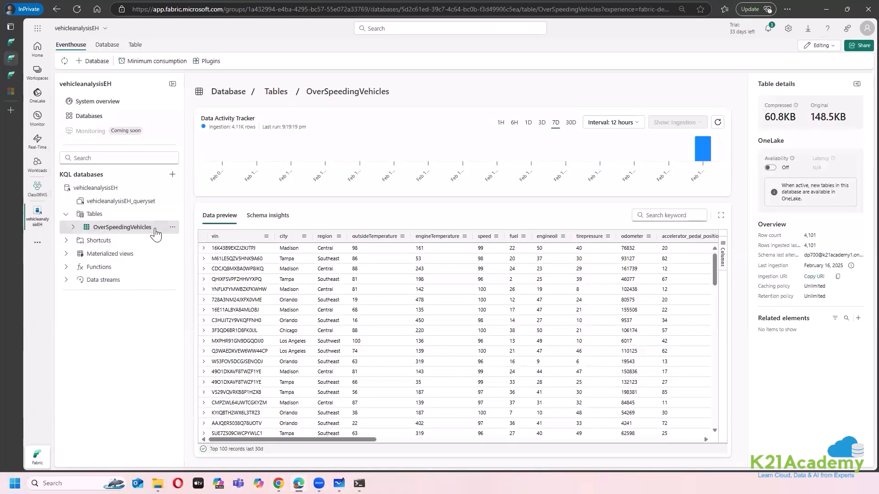
{"action": "left_click", "coordinate": [10, 74]}
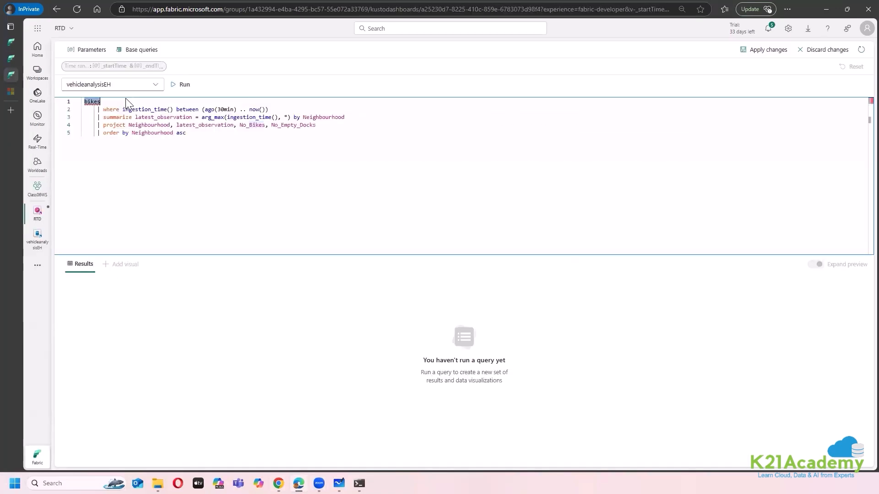
{"action": "type", "text": "Over"}
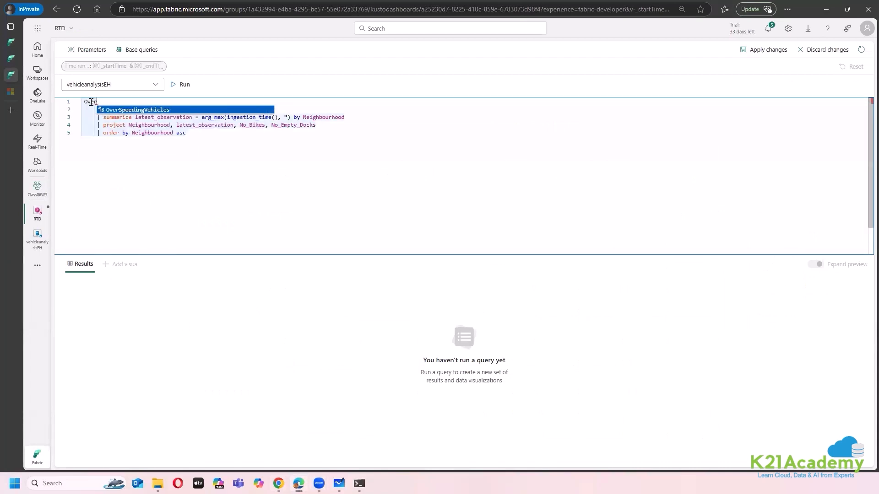
{"action": "key", "text": "Tab"}
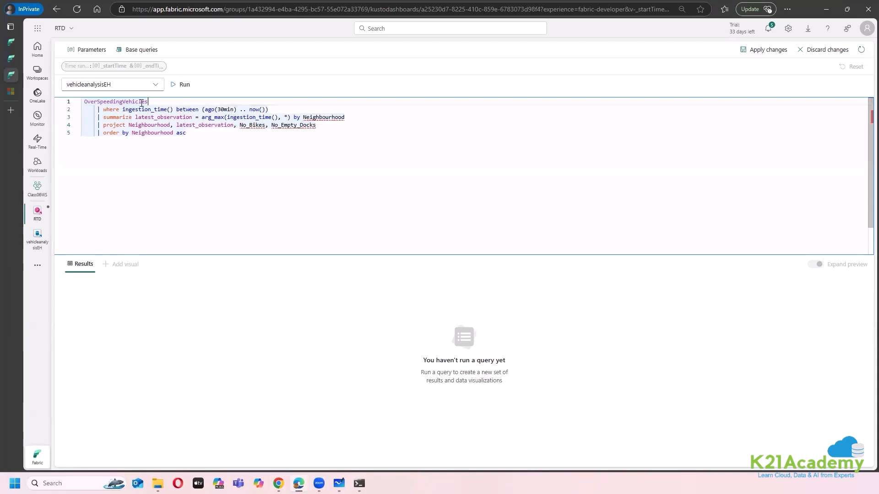
{"action": "left_click", "coordinate": [225, 111]}
{"action": "key", "text": "BackSpace"}
{"action": "key", "text": "BackSpace"}
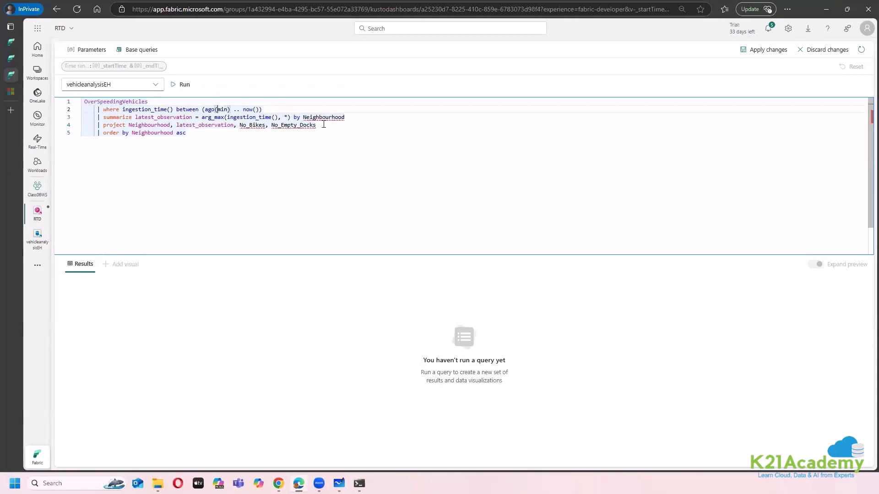
{"action": "type", "text": "5"}
Remove the summarize latest_observation line from the query
{"action": "left_click_drag", "start_coordinate": [345, 117], "coordinate": [94, 117]}
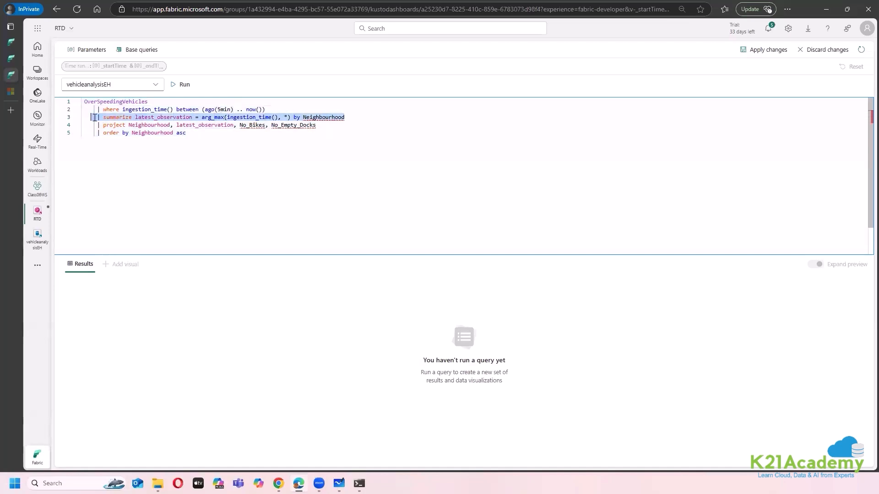
{"action": "key", "text": "BackSpace"}
{"action": "key", "text": "BackSpace"}
{"action": "key", "text": "BackSpace"}
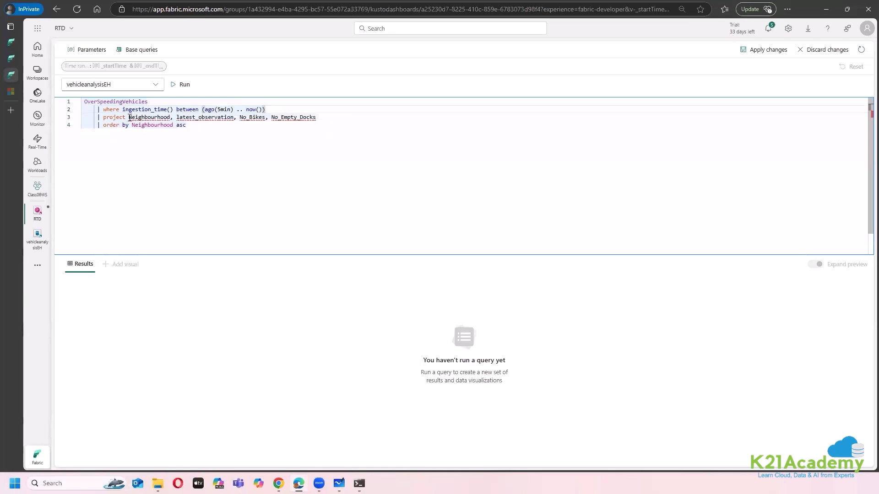
Replace the columns in the query's project line with vin,speed,city, checking the column names in the OverSpeedingVehicles table
{"action": "left_click_drag", "start_coordinate": [129, 118], "coordinate": [319, 118]}
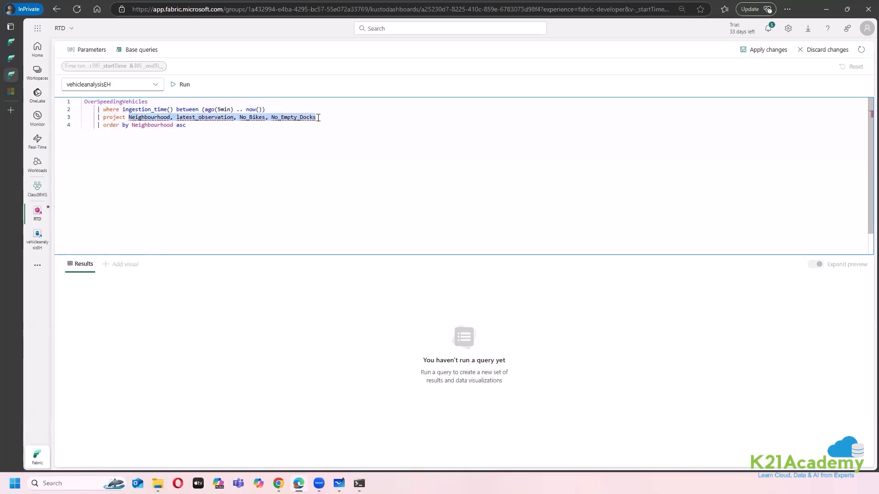
{"action": "key", "text": "BackSpace"}
{"action": "type", "text": "vin"}
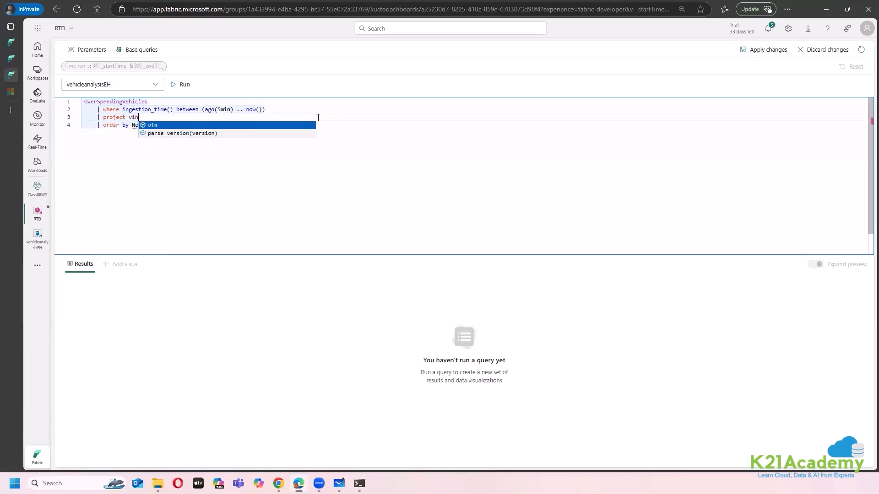
{"action": "type", "text": ",spp"}
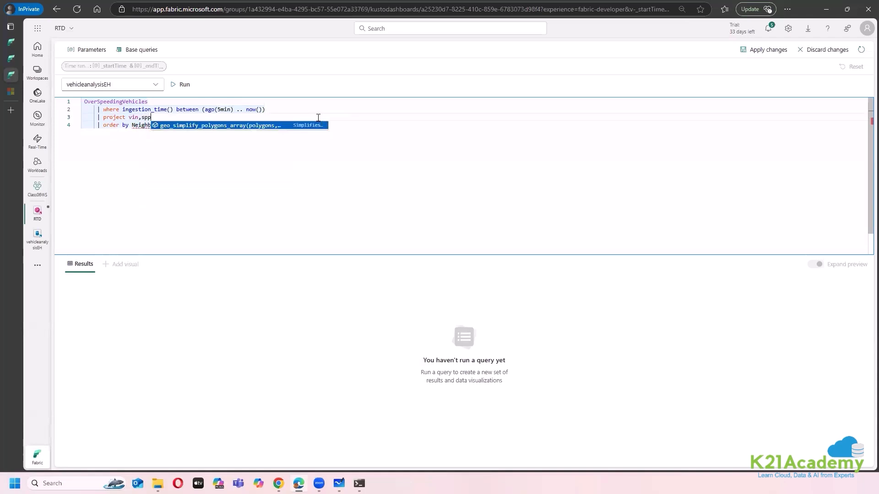
{"action": "key", "text": "BackSpace"}
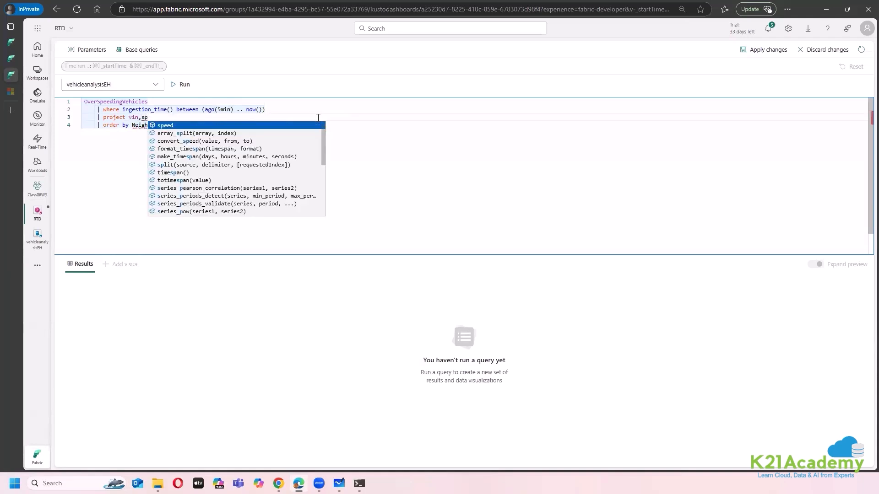
{"action": "type", "text": "eed,lo"}
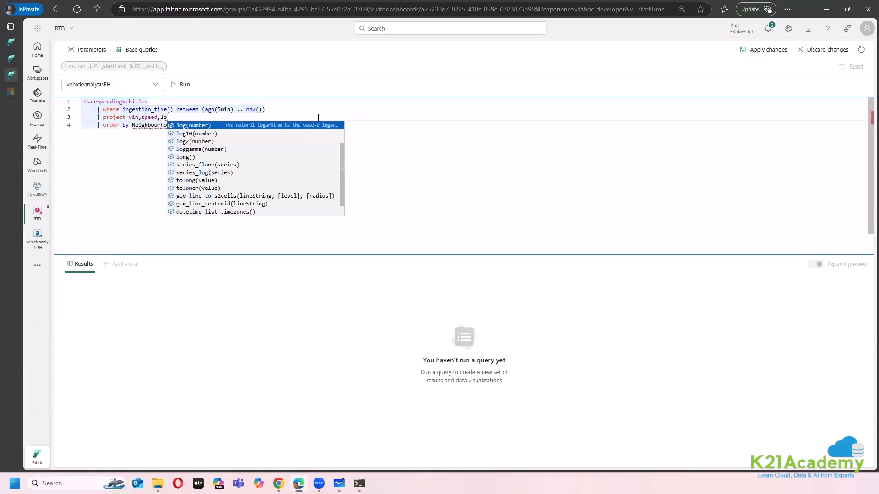
{"action": "key", "text": "BackSpace"}
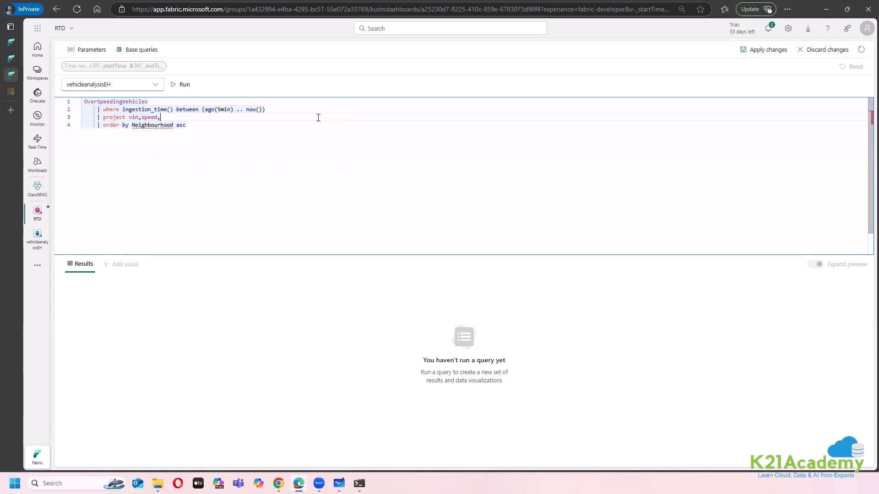
{"action": "left_click", "coordinate": [10, 58]}
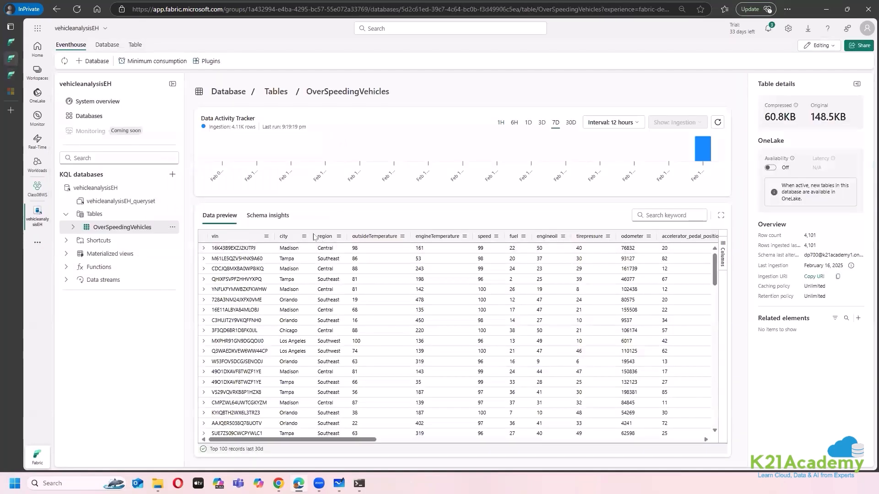
{"action": "left_click", "coordinate": [10, 75]}
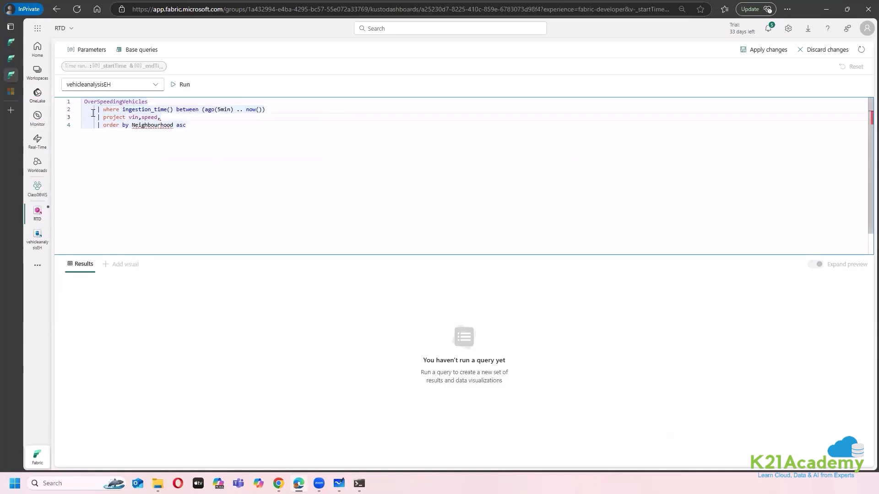
{"action": "type", "text": "city"}
Remove the order by Neighbourhood asc line from the query
{"action": "left_click", "coordinate": [91, 136]}
{"action": "mouse_move", "coordinate": [97, 127]}
{"action": "left_mouse_down"}
{"action": "mouse_move", "coordinate": [206, 128]}
{"action": "mouse_move", "coordinate": [99, 126]}
{"action": "left_mouse_up"}
{"action": "key", "text": "BackSpace"}
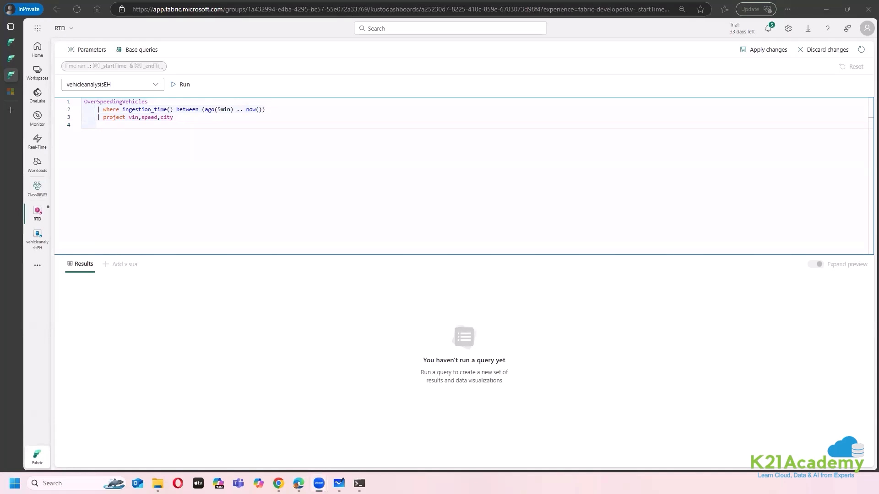
Run the query, enlarge the results area and widen the result columns around speed
{"action": "left_click", "coordinate": [184, 85]}
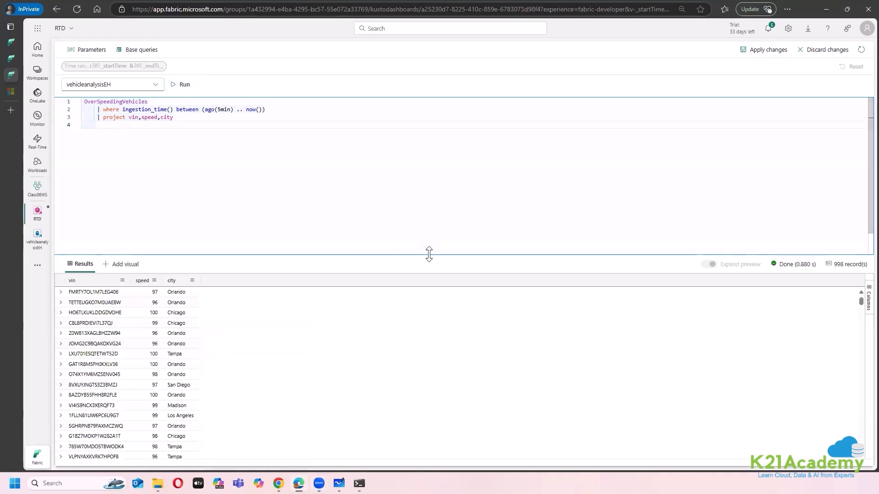
{"action": "left_click_drag", "start_coordinate": [427, 255], "coordinate": [433, 157]}
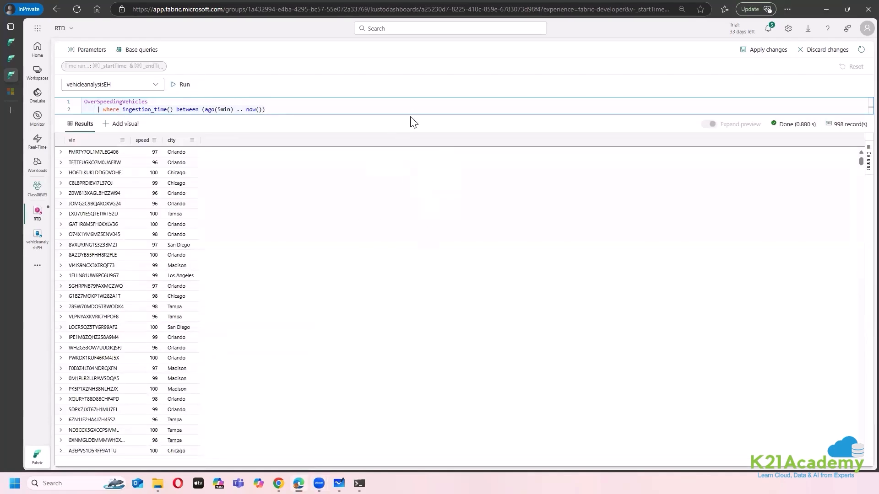
{"action": "left_click_drag", "start_coordinate": [412, 113], "coordinate": [419, 202]}
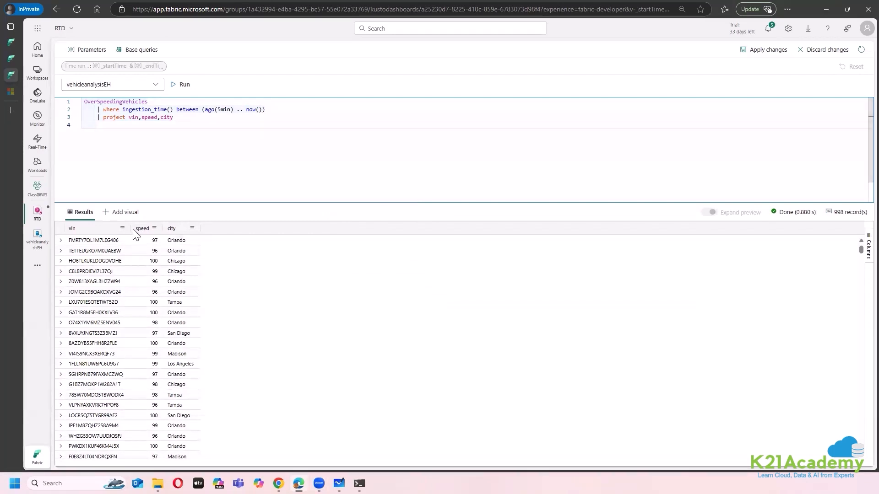
{"action": "left_click_drag", "start_coordinate": [139, 228], "coordinate": [200, 225]}
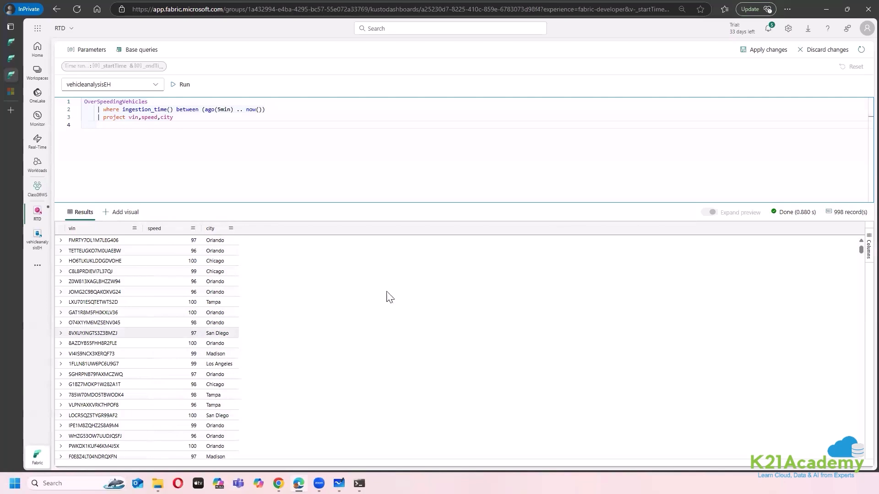
Apply the query tile to the dashboard and enlarge the tile in width and height
{"action": "left_click", "coordinate": [765, 50]}
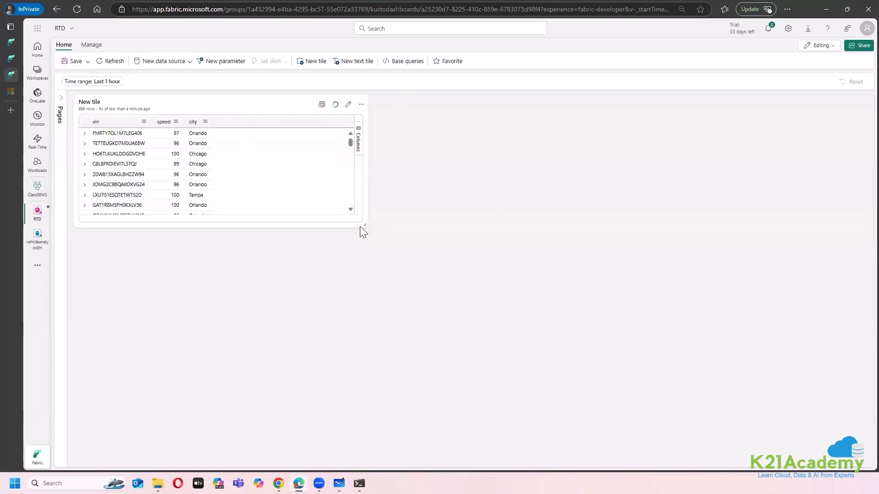
{"action": "left_click_drag", "start_coordinate": [364, 224], "coordinate": [433, 352]}
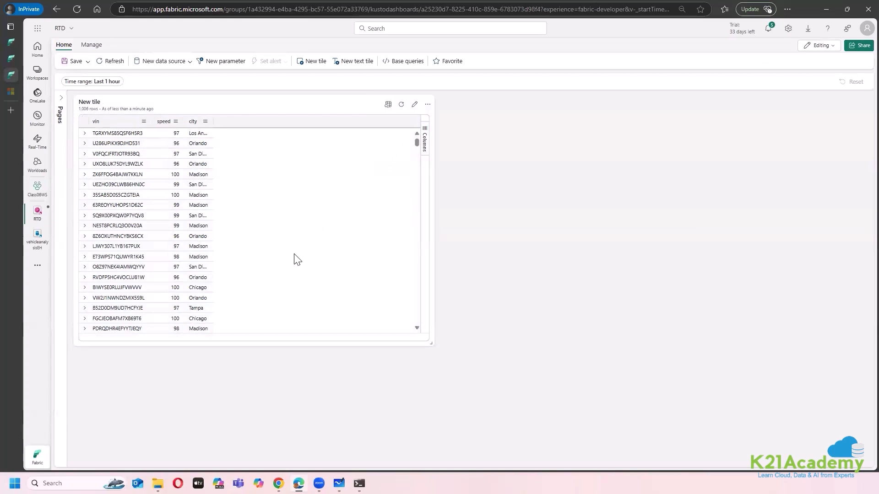
Open the dashboard tile for editing and set its name to OverspeedVehicles
{"action": "left_click", "coordinate": [388, 106]}
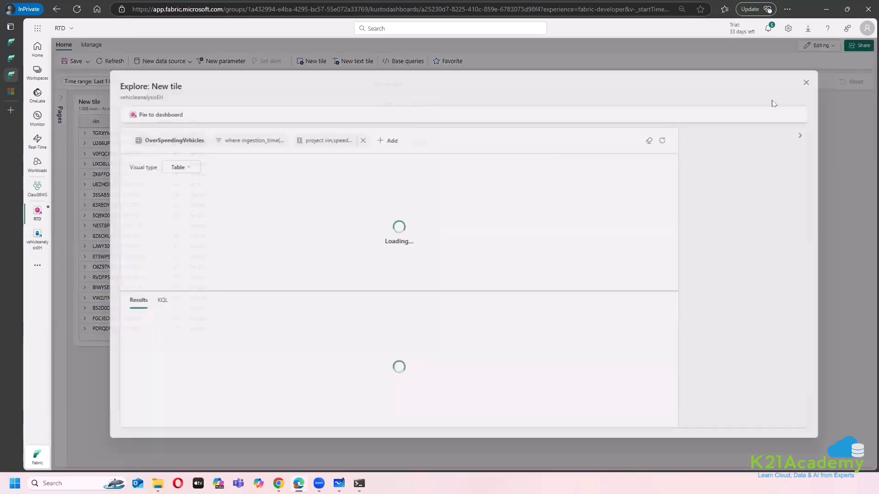
{"action": "left_click", "coordinate": [807, 82]}
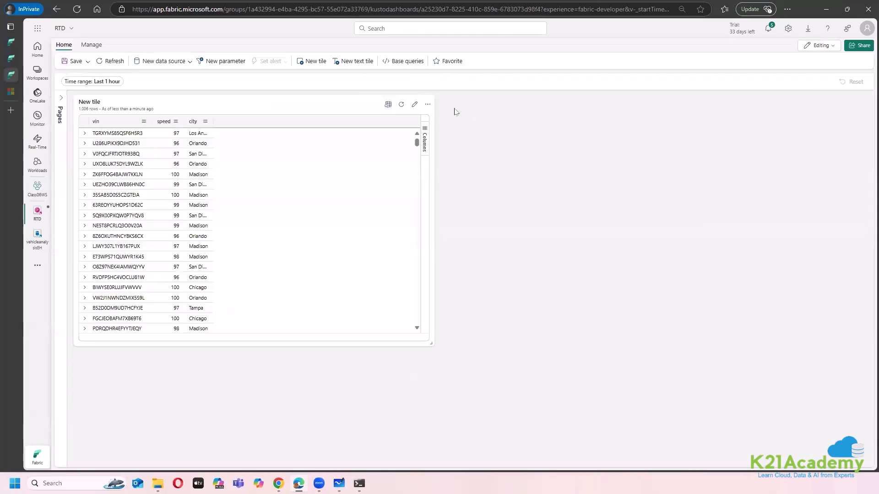
{"action": "left_click", "coordinate": [414, 105]}
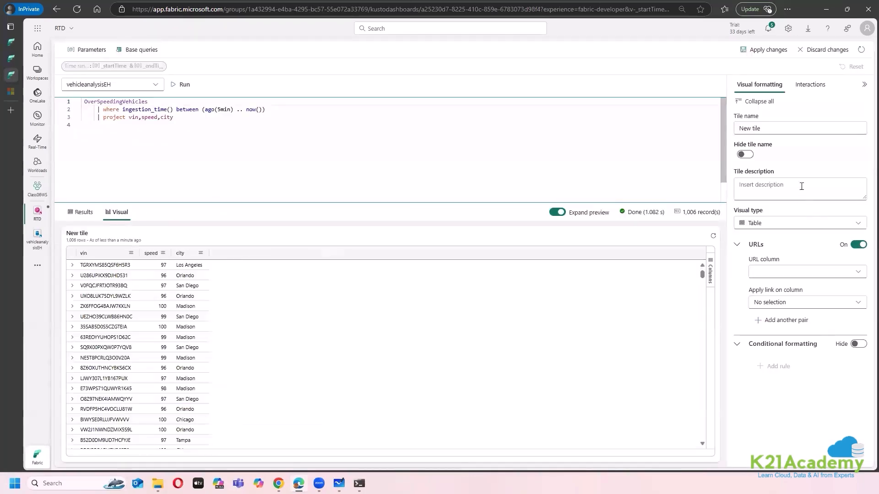
{"action": "left_click_drag", "start_coordinate": [776, 130], "coordinate": [726, 132]}
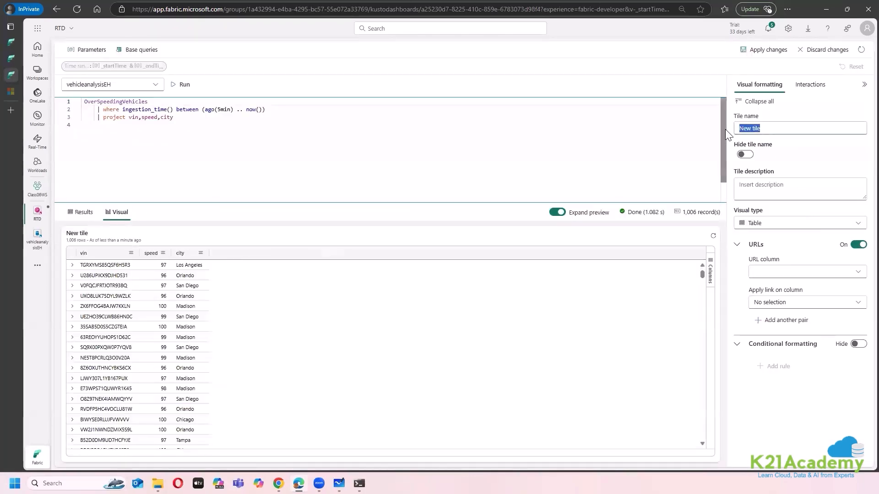
{"action": "key", "text": "BackSpace"}
{"action": "type", "text": "OverspeedV"}
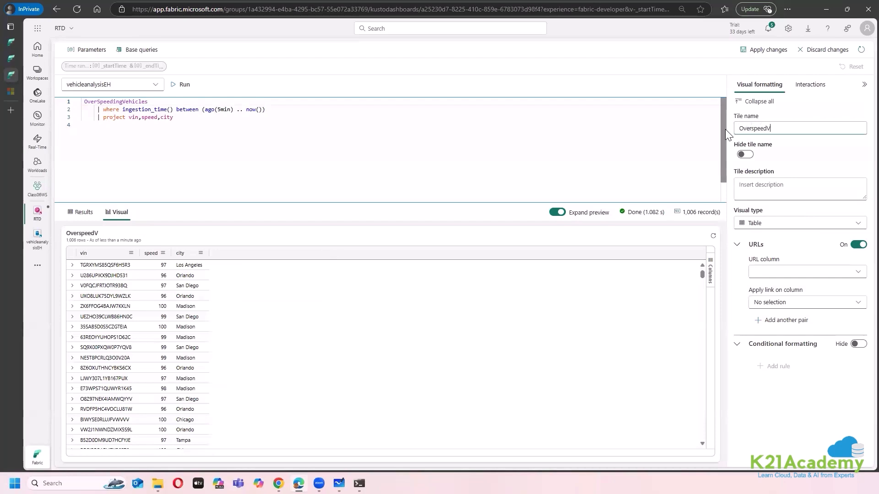
{"action": "type", "text": "ehicles"}
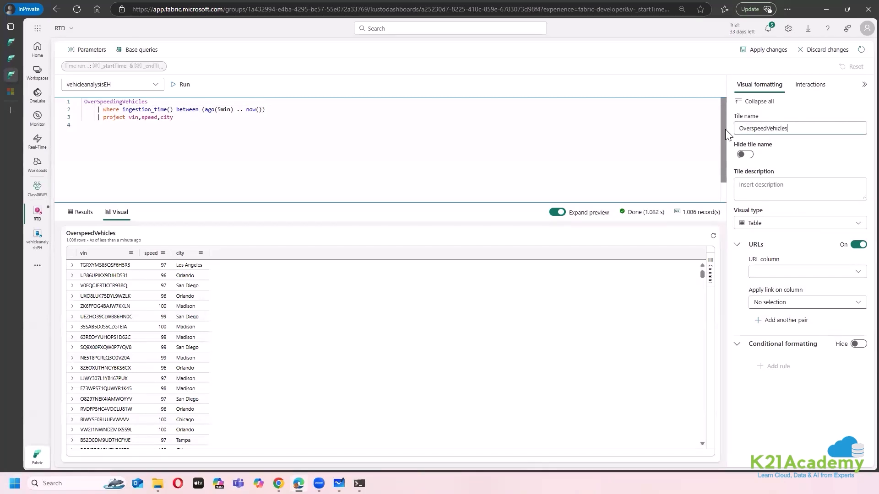
Change the tile's visual type to Map
{"action": "left_click", "coordinate": [799, 225]}
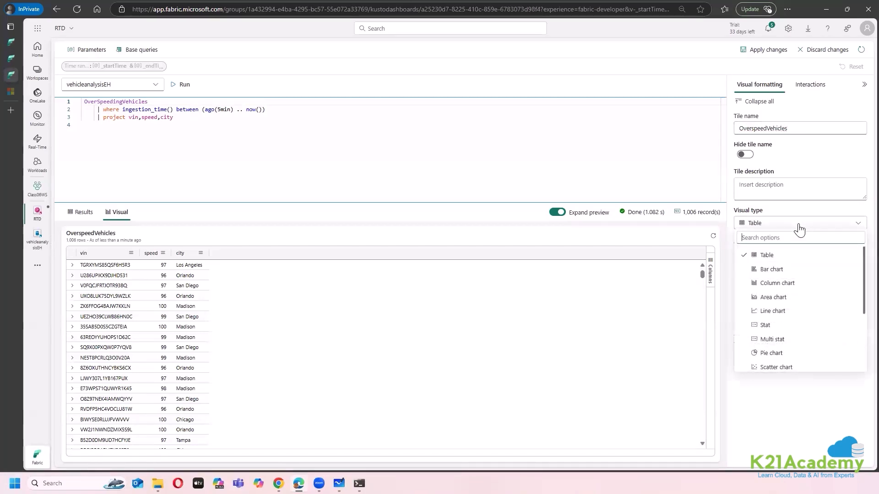
{"action": "scroll", "coordinate": [801, 302], "scroll_direction": "down", "scroll_amount": 3}
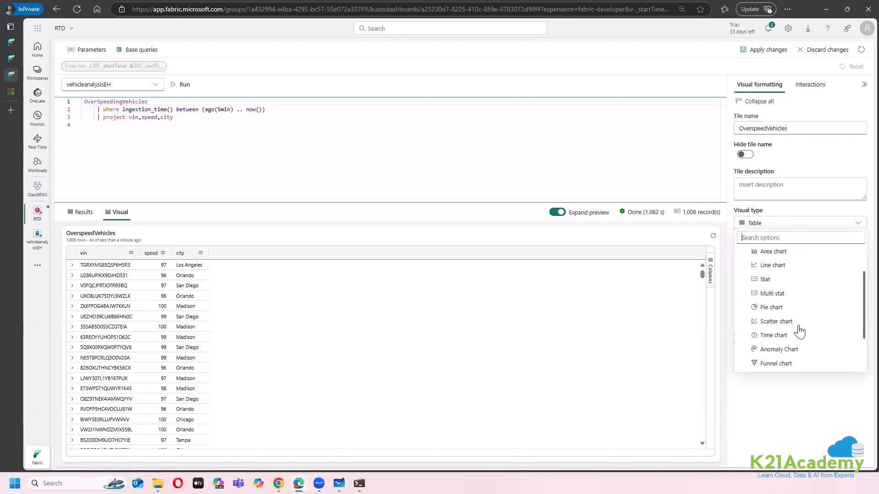
{"action": "scroll", "coordinate": [799, 339], "scroll_direction": "up", "scroll_amount": 4}
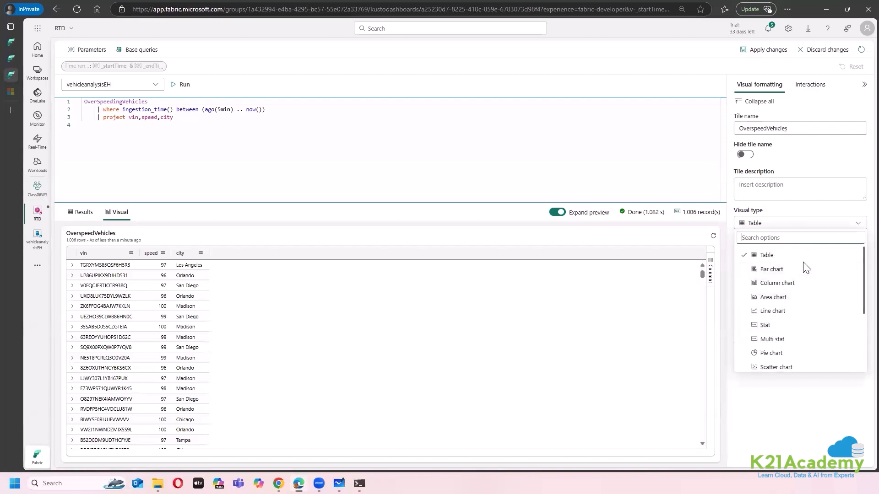
{"action": "scroll", "coordinate": [798, 313], "scroll_direction": "down", "scroll_amount": 2}
{"action": "scroll", "coordinate": [797, 314], "scroll_direction": "up", "scroll_amount": 2}
{"action": "scroll", "coordinate": [798, 316], "scroll_direction": "down", "scroll_amount": 5}
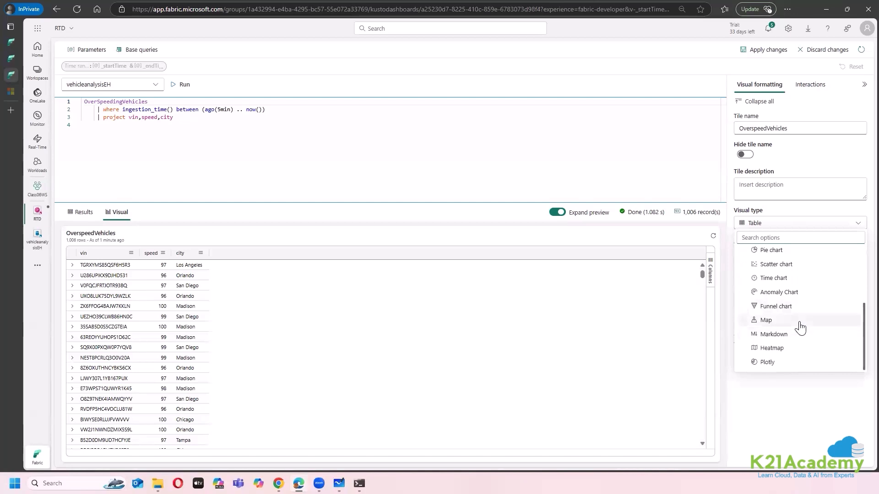
{"action": "left_click", "coordinate": [800, 322]}
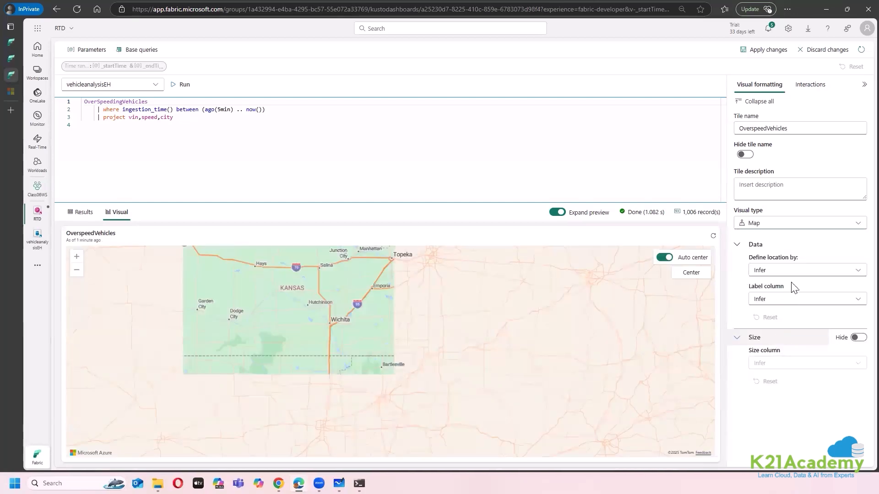
Define the map's location by Geo point, with city as the geo point column
{"action": "left_click", "coordinate": [805, 272]}
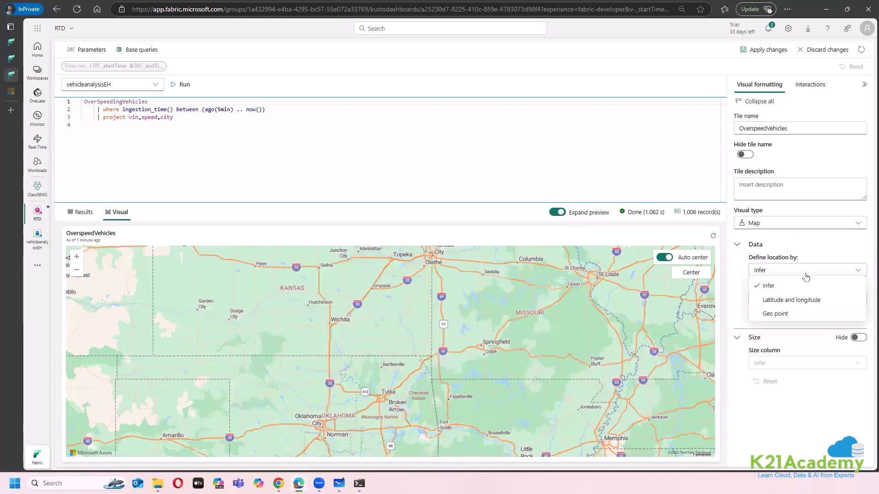
{"action": "left_click", "coordinate": [808, 251]}
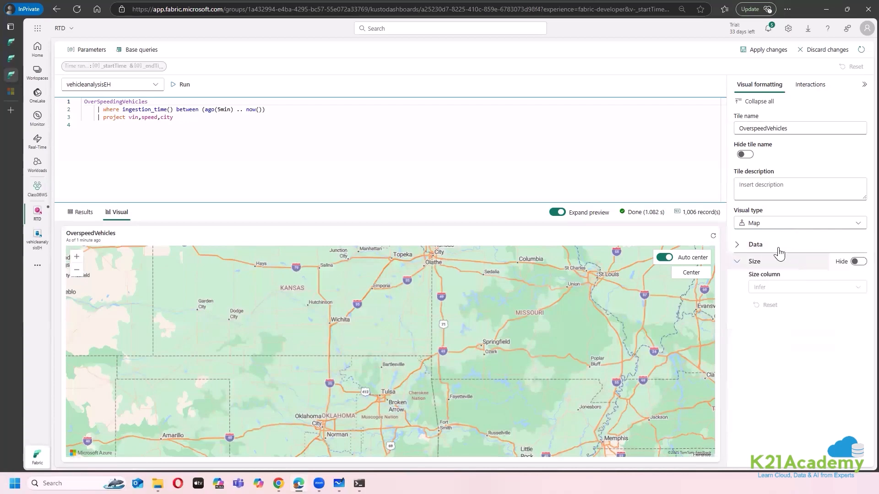
{"action": "left_click", "coordinate": [779, 251]}
{"action": "left_click", "coordinate": [799, 270]}
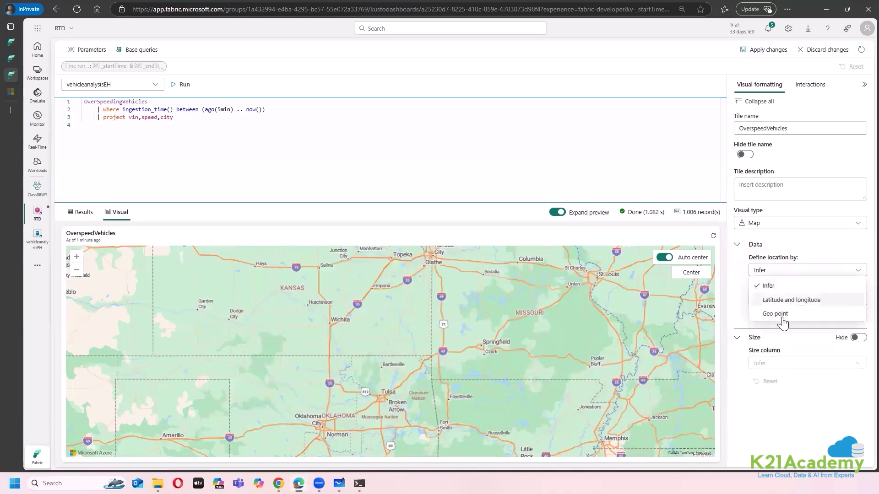
{"action": "left_click", "coordinate": [781, 317]}
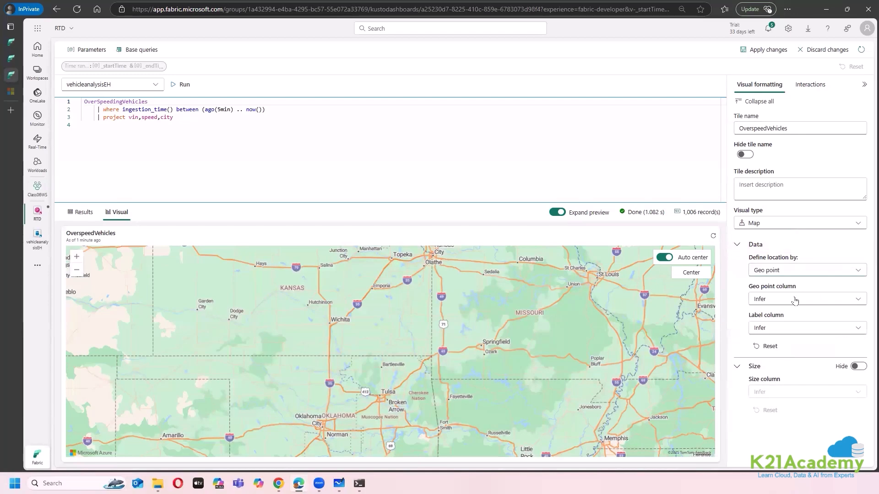
{"action": "left_click", "coordinate": [795, 301]}
{"action": "left_click", "coordinate": [778, 327]}
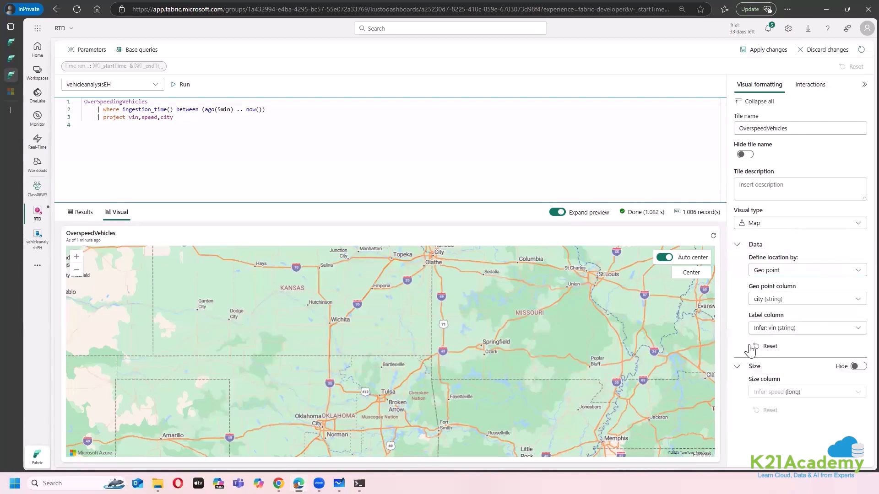
Try city as the map's label column and set the label back to Infer
{"action": "left_click", "coordinate": [779, 329]}
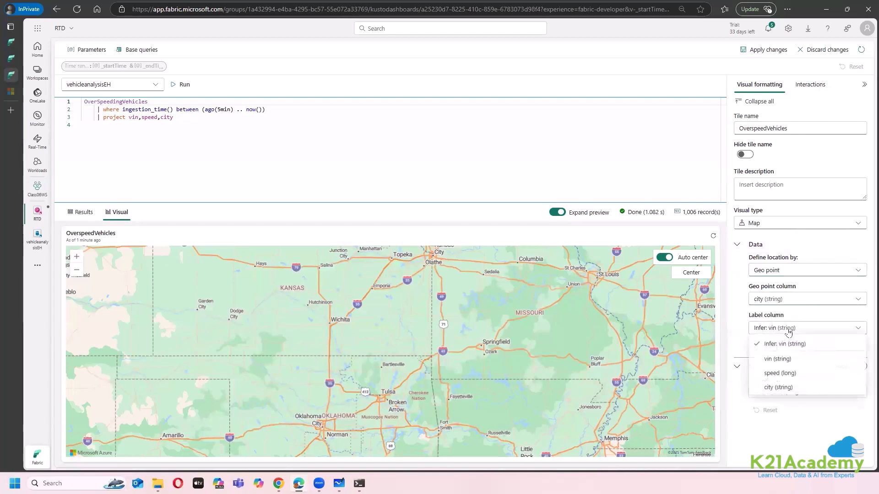
{"action": "left_click", "coordinate": [778, 388]}
{"action": "left_click", "coordinate": [768, 333]}
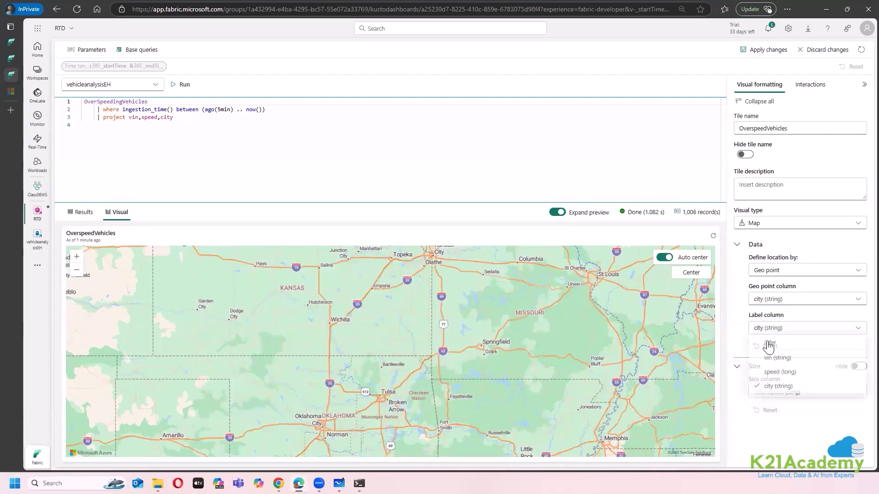
{"action": "left_click", "coordinate": [771, 343]}
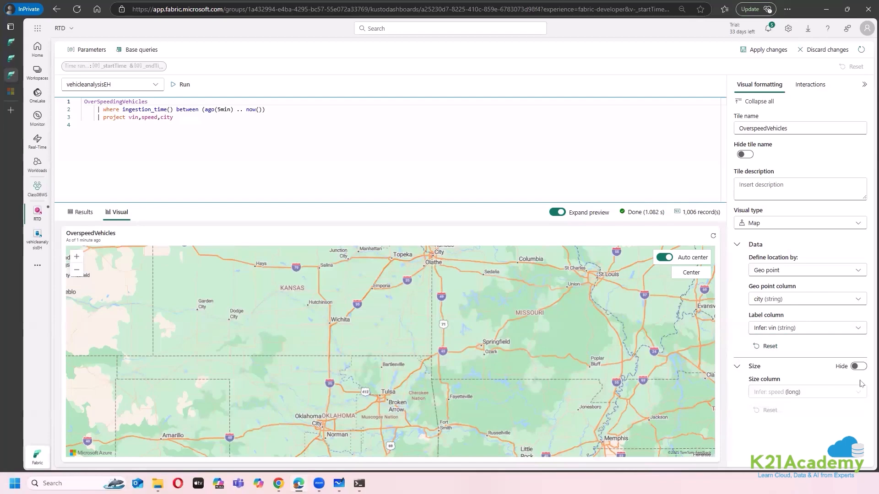
Try vin as the map's size column and turn the size option back off
{"action": "left_click", "coordinate": [860, 367]}
{"action": "left_click", "coordinate": [852, 391]}
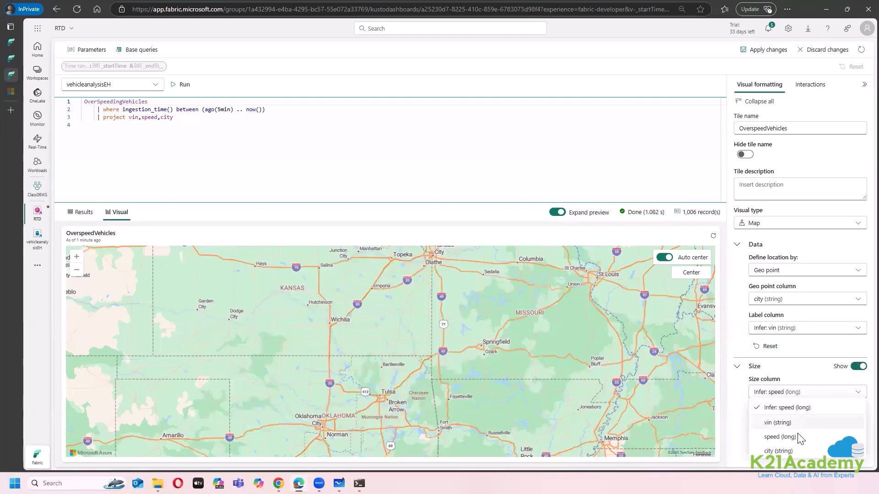
{"action": "left_click", "coordinate": [859, 366]}
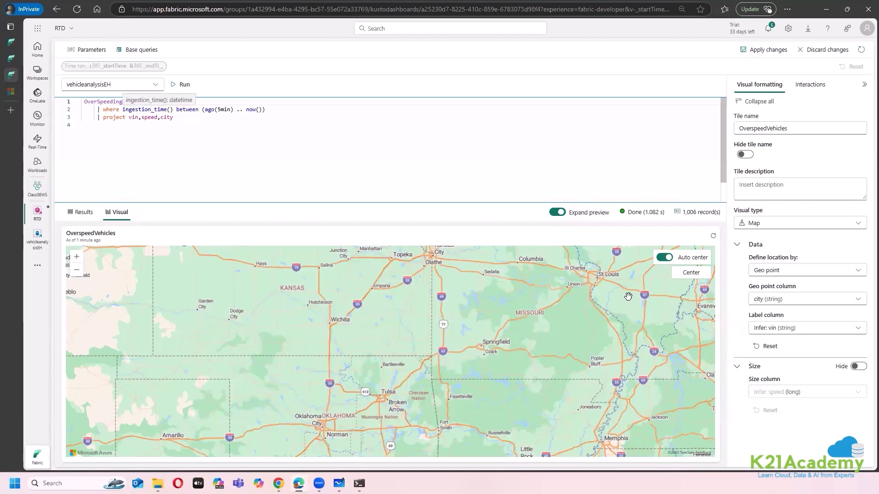
{"action": "left_click", "coordinate": [858, 366]}
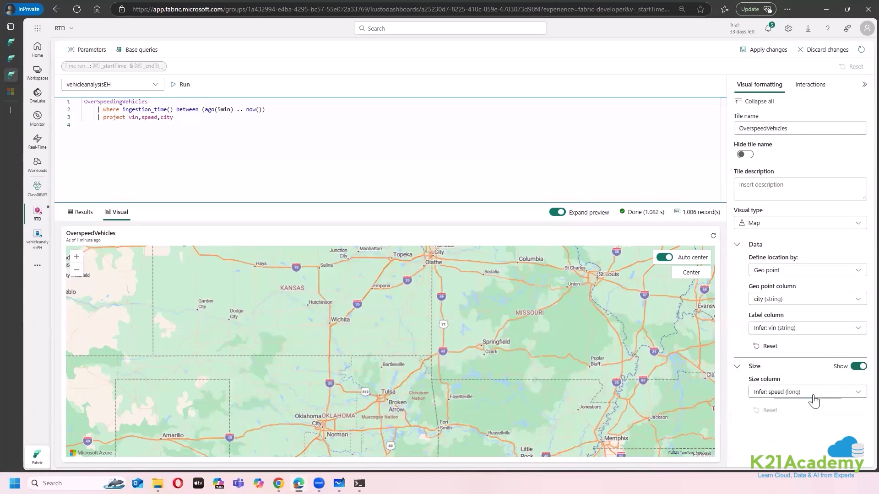
{"action": "left_click", "coordinate": [813, 394]}
{"action": "left_click", "coordinate": [780, 420]}
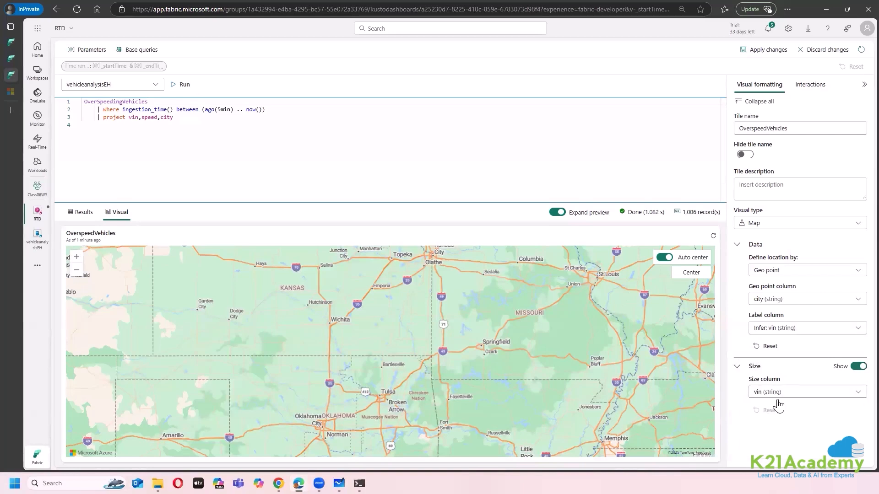
{"action": "left_click", "coordinate": [859, 367]}
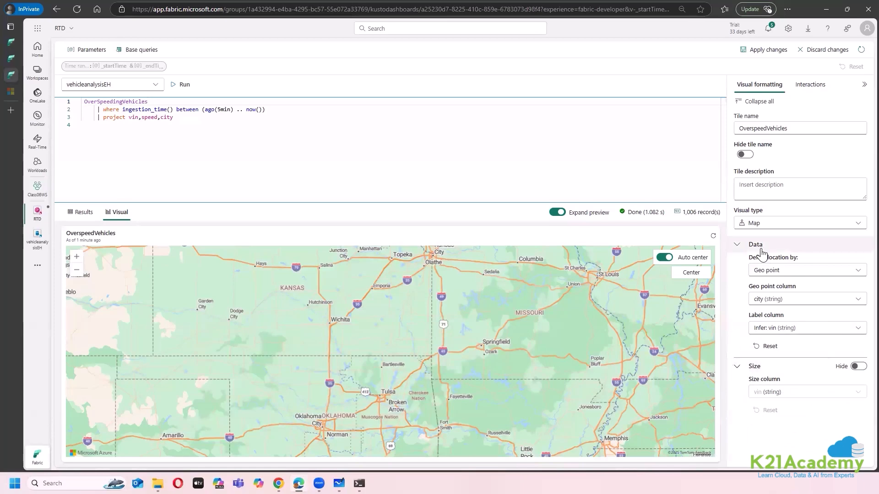
Examine a wider area of the map preview for plotted vehicle locations
{"action": "scroll", "coordinate": [479, 339], "scroll_direction": "down", "scroll_amount": 1}
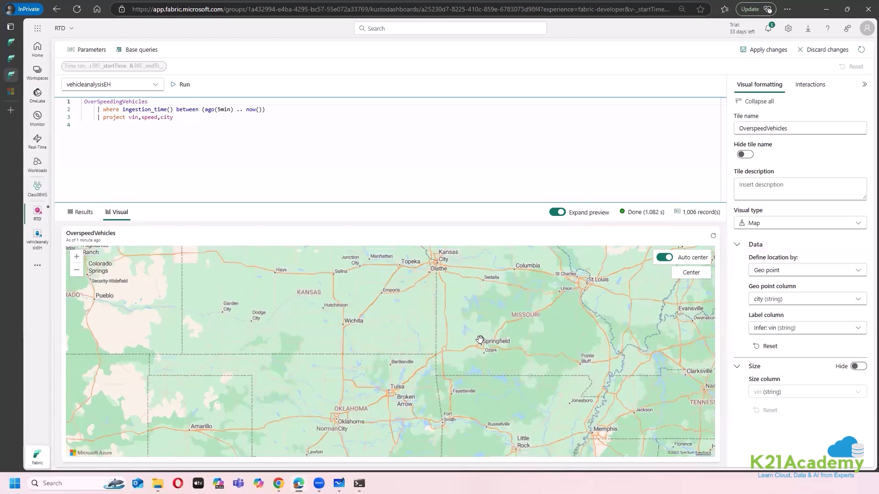
{"action": "scroll", "coordinate": [478, 340], "scroll_direction": "down", "scroll_amount": 2}
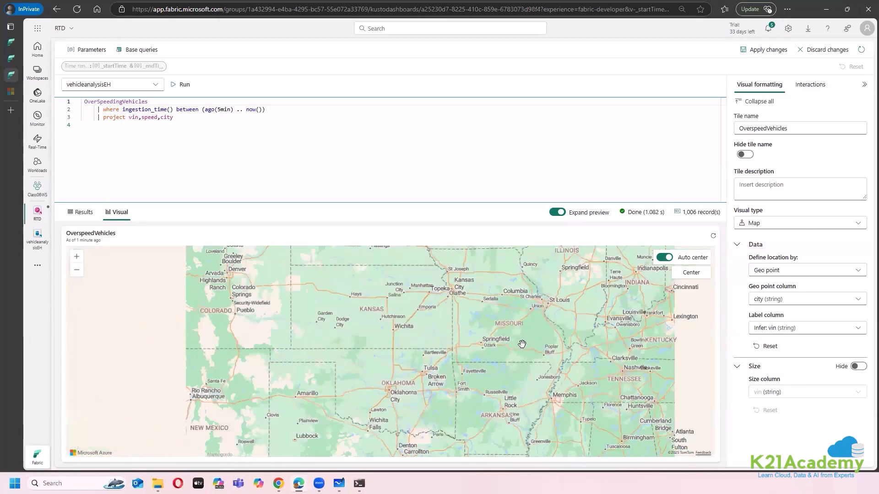
{"action": "scroll", "coordinate": [521, 343], "scroll_direction": "down", "scroll_amount": 2}
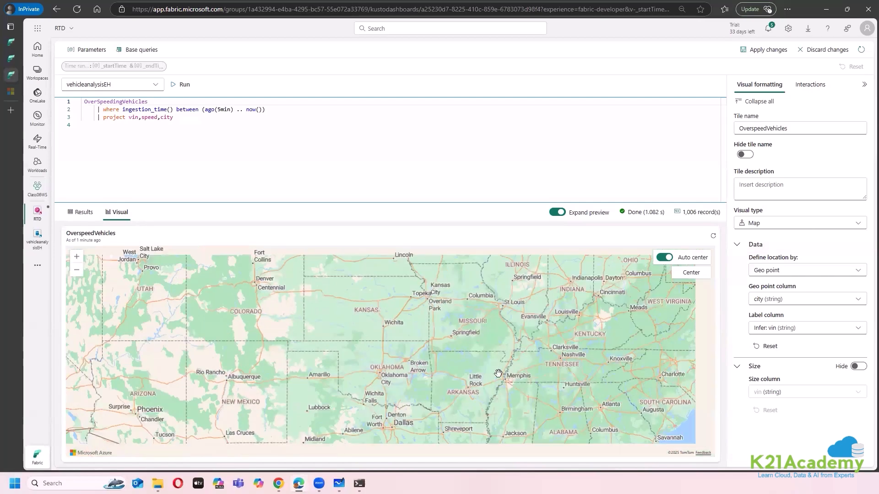
{"action": "scroll", "coordinate": [497, 373], "scroll_direction": "down", "scroll_amount": 2}
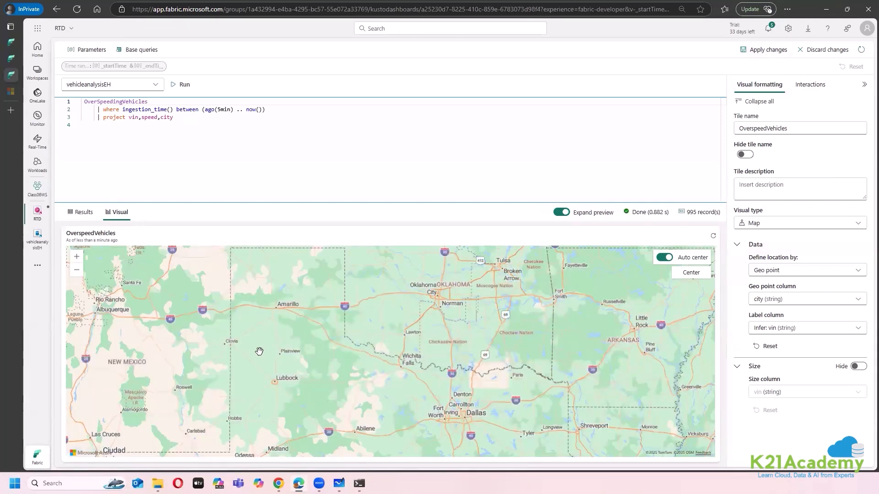
{"action": "scroll", "coordinate": [263, 351], "scroll_direction": "down", "scroll_amount": 1}
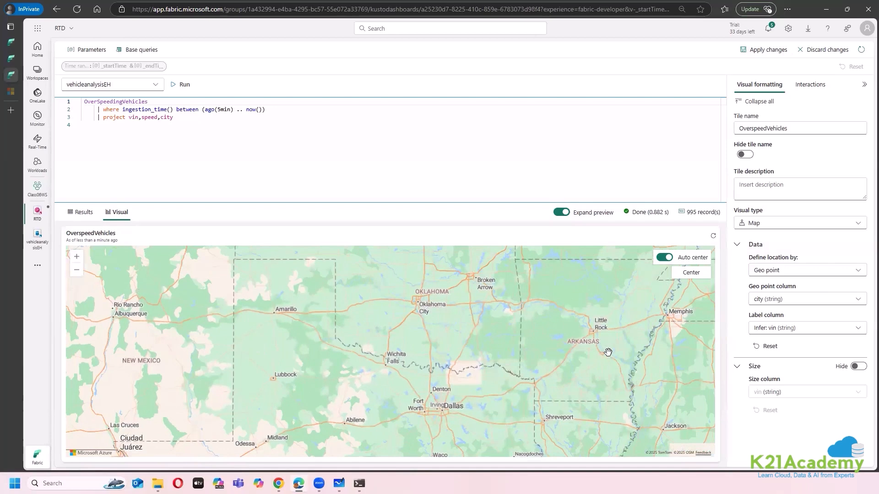
{"action": "scroll", "coordinate": [608, 353], "scroll_direction": "down", "scroll_amount": 2}
{"action": "scroll", "coordinate": [587, 359], "scroll_direction": "down", "scroll_amount": 3}
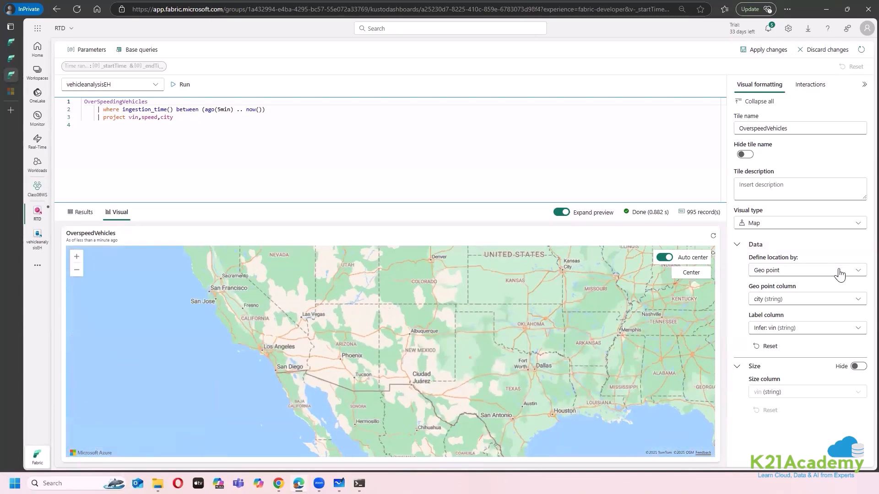
Reset the map's data settings and refresh the tile preview to check for plotted points
{"action": "left_click", "coordinate": [769, 346]}
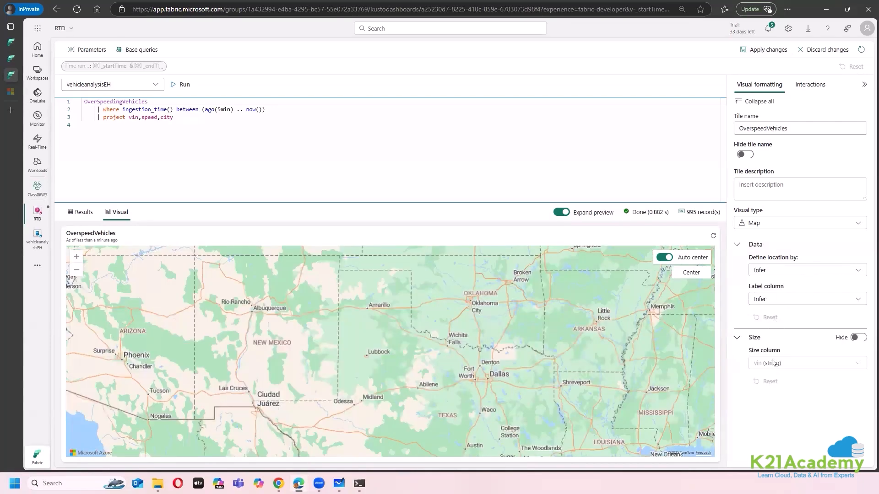
{"action": "left_click", "coordinate": [713, 236]}
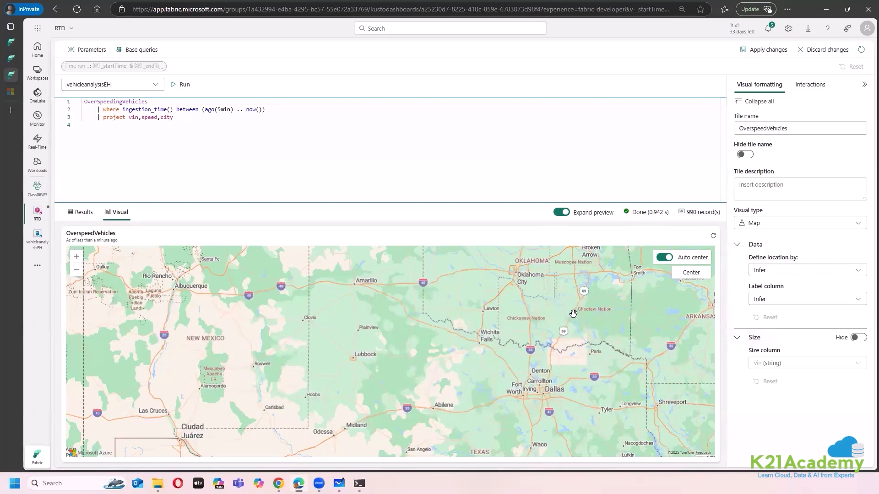
{"action": "scroll", "coordinate": [573, 314], "scroll_direction": "down", "scroll_amount": 1}
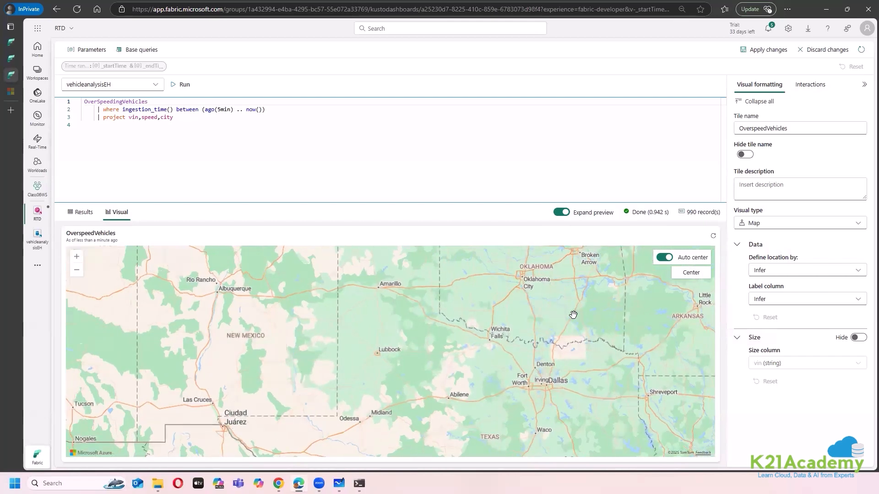
{"action": "scroll", "coordinate": [573, 313], "scroll_direction": "down", "scroll_amount": 2}
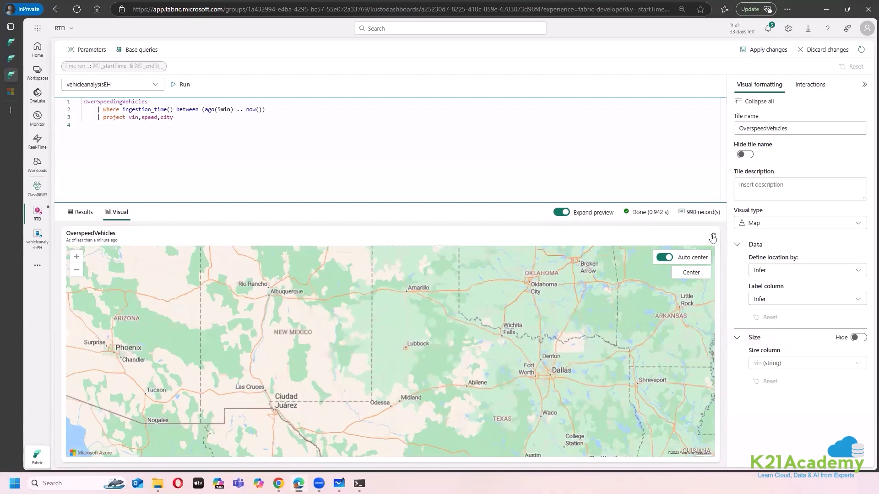
{"action": "left_click", "coordinate": [713, 236]}
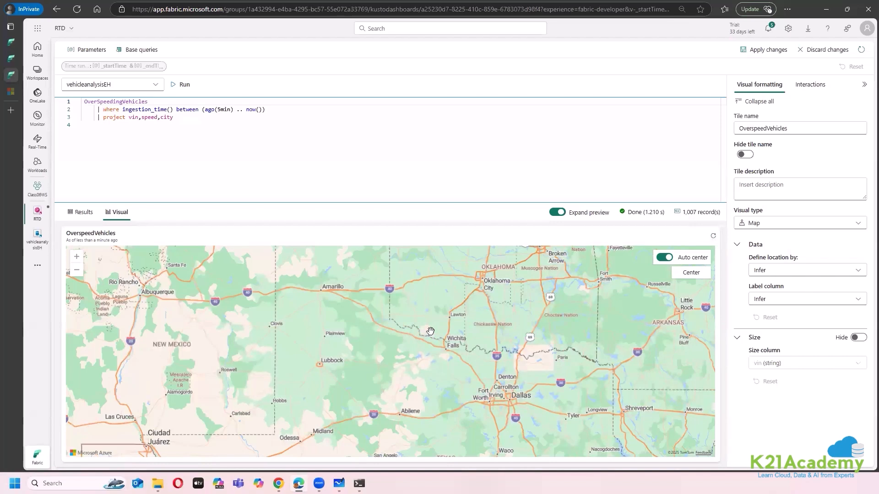
Try Stat as the visual type for the OverspeedVehicles tile
{"action": "left_click", "coordinate": [856, 224]}
{"action": "scroll", "coordinate": [789, 320], "scroll_direction": "up", "scroll_amount": 2}
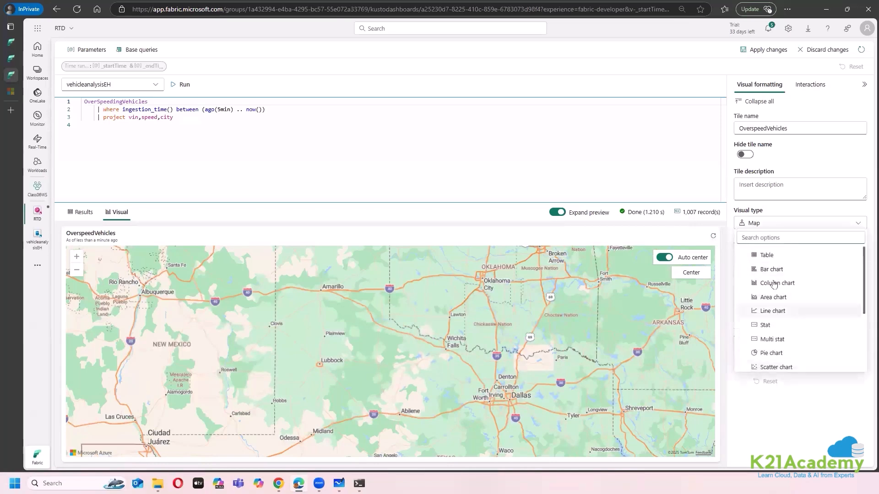
{"action": "scroll", "coordinate": [807, 283], "scroll_direction": "down", "scroll_amount": 2}
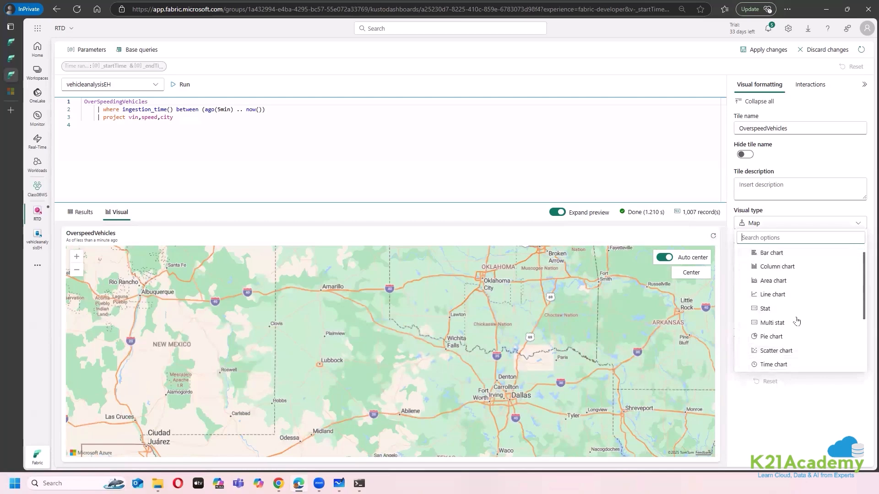
{"action": "left_click", "coordinate": [810, 283]}
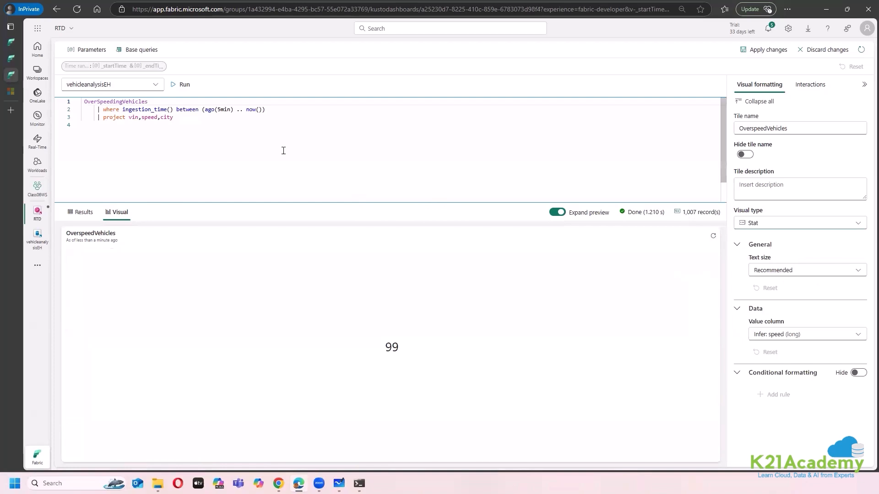
Try Time chart as the OverspeedVehicles tile's visual type and view its available Y columns
{"action": "left_click", "coordinate": [818, 225]}
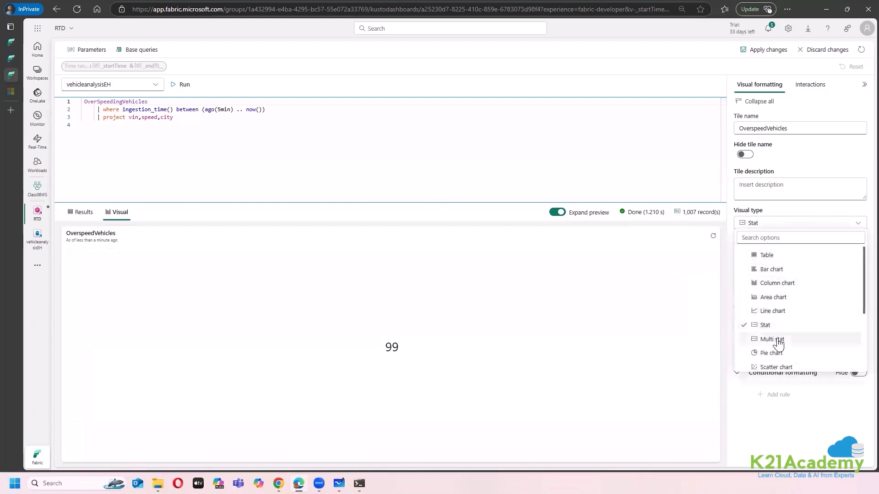
{"action": "scroll", "coordinate": [778, 341], "scroll_direction": "down", "scroll_amount": 1}
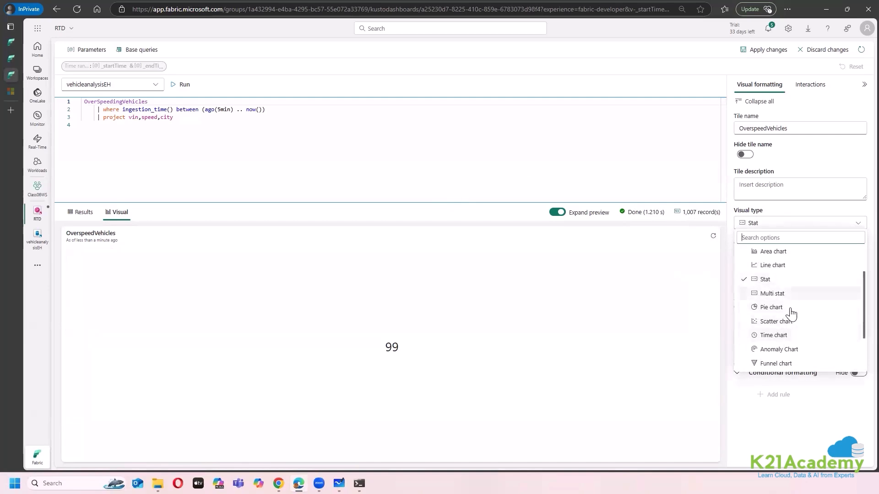
{"action": "scroll", "coordinate": [781, 350], "scroll_direction": "down", "scroll_amount": 1}
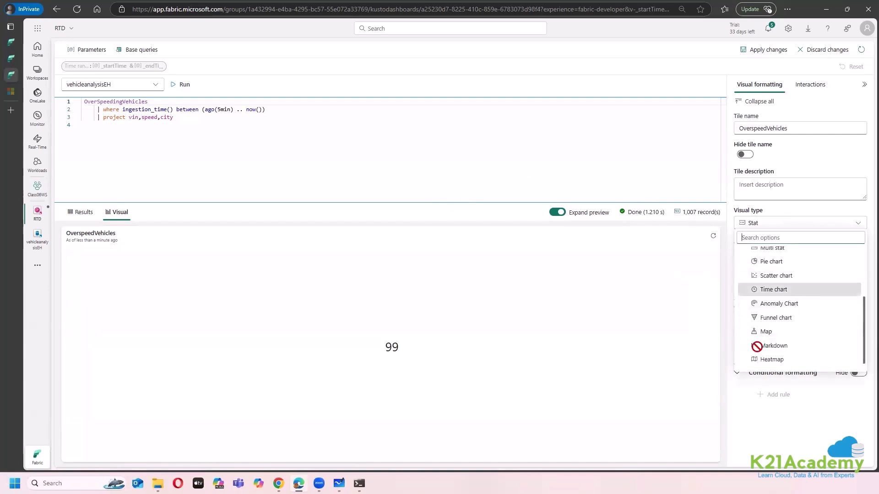
{"action": "left_click", "coordinate": [790, 289]}
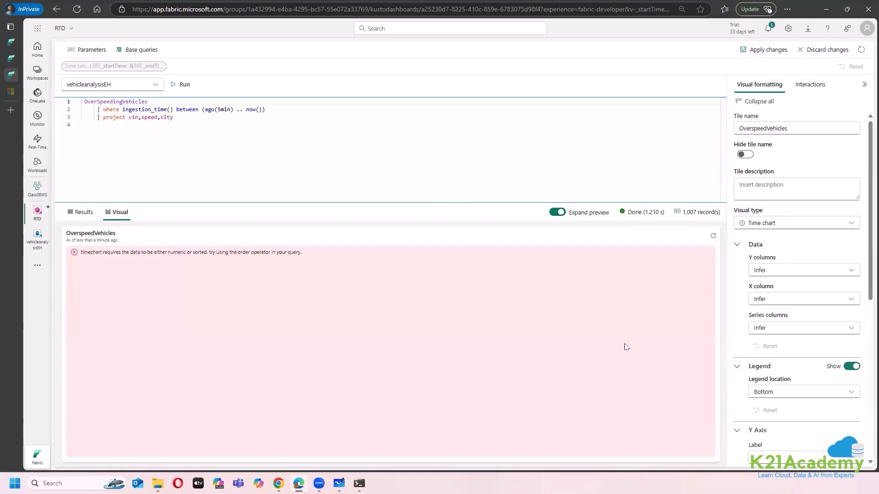
{"action": "left_click", "coordinate": [808, 274]}
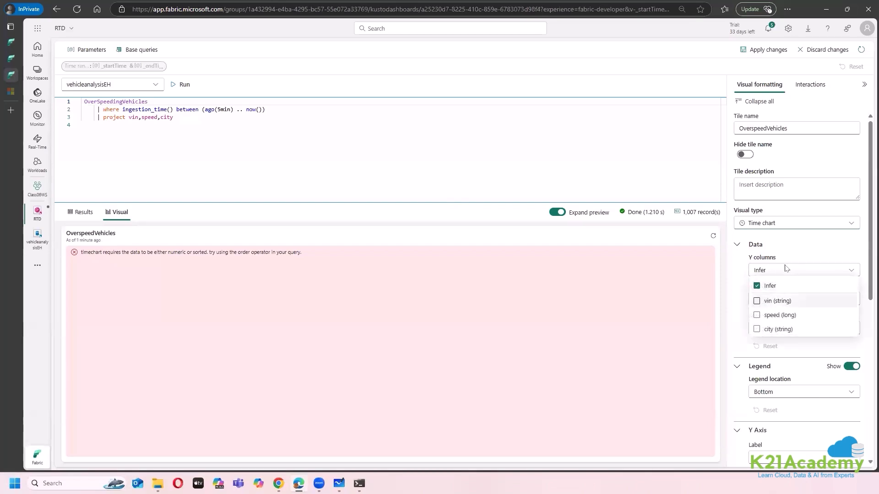
Set the OverspeedVehicles tile's visual type back to Table, return to the dashboard and save it
{"action": "left_click", "coordinate": [808, 223]}
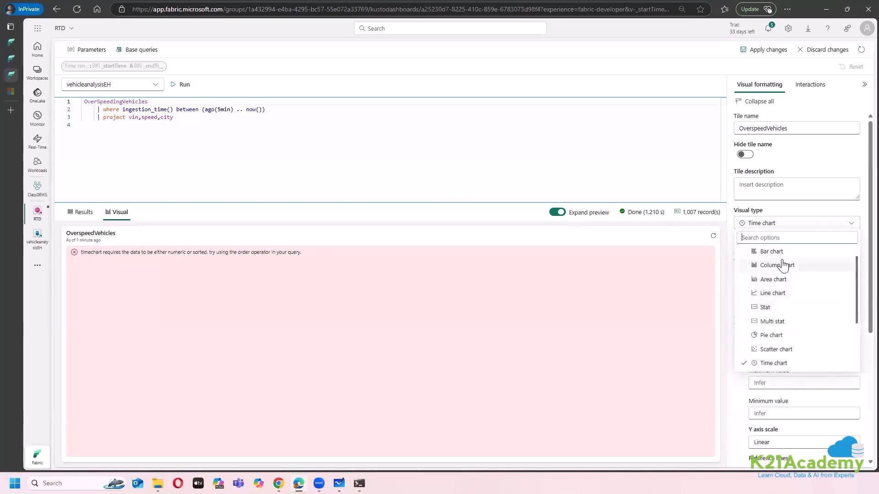
{"action": "scroll", "coordinate": [783, 260], "scroll_direction": "up", "scroll_amount": 1}
{"action": "left_click", "coordinate": [778, 253]}
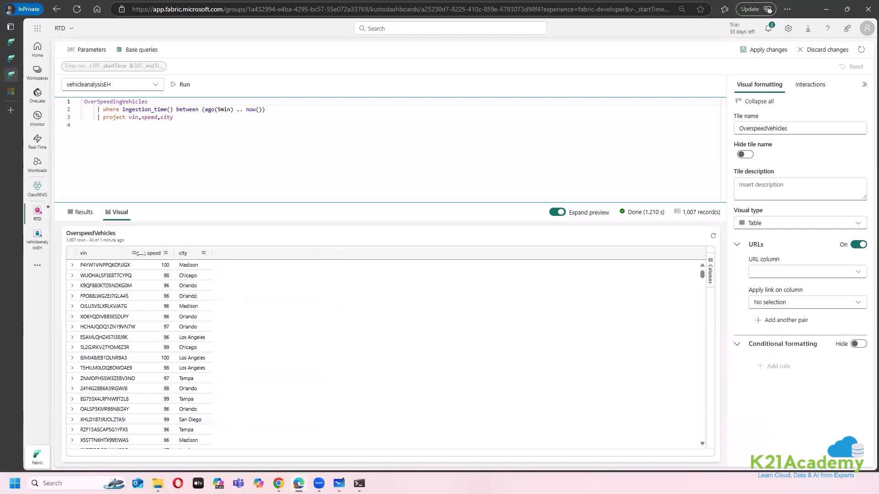
{"action": "left_click_drag", "start_coordinate": [143, 252], "coordinate": [430, 253]}
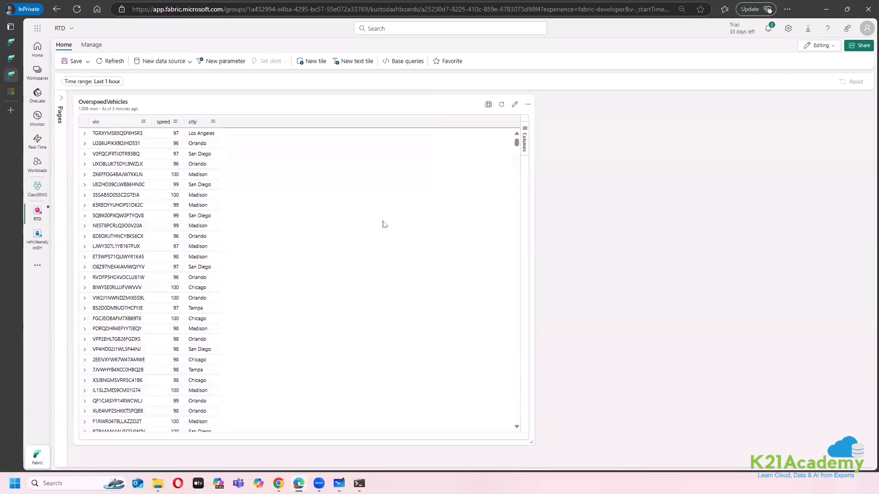
{"action": "scroll", "coordinate": [384, 224], "scroll_direction": "down", "scroll_amount": 4}
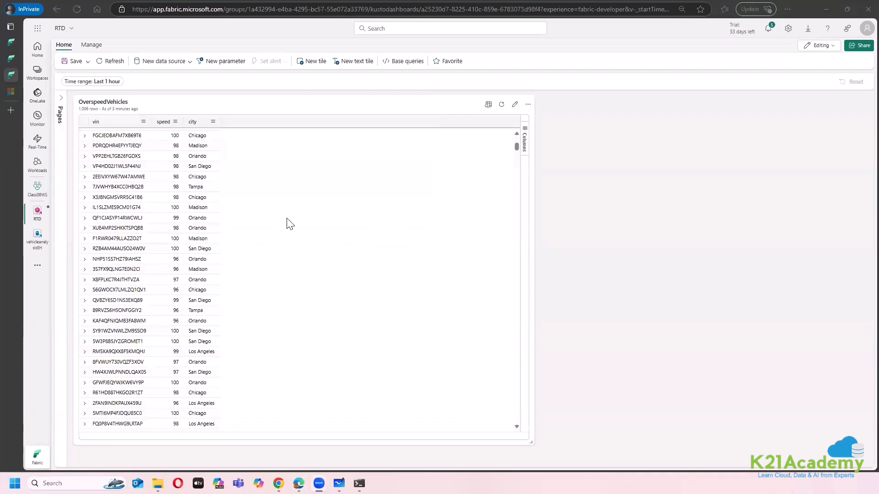
{"action": "left_click", "coordinate": [72, 64]}
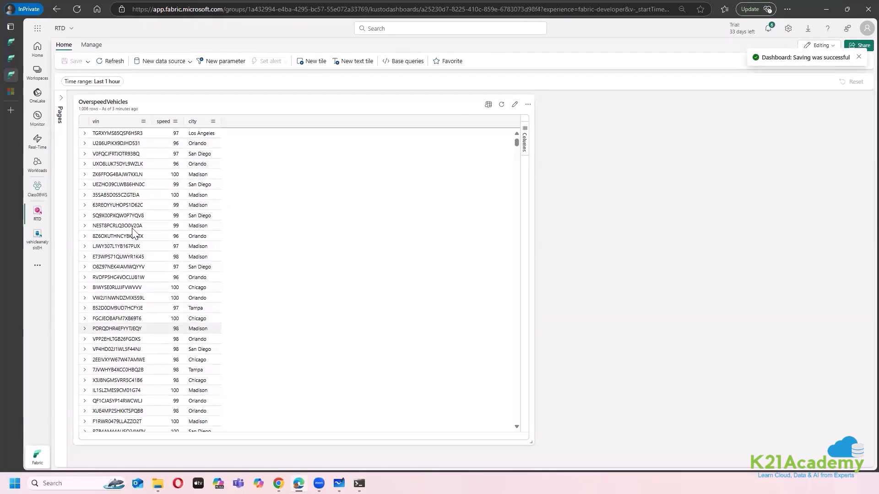
Enable auto refresh for the dashboard with both the minimum time interval and the default refresh rate set to Continuous
{"action": "left_click", "coordinate": [91, 45]}
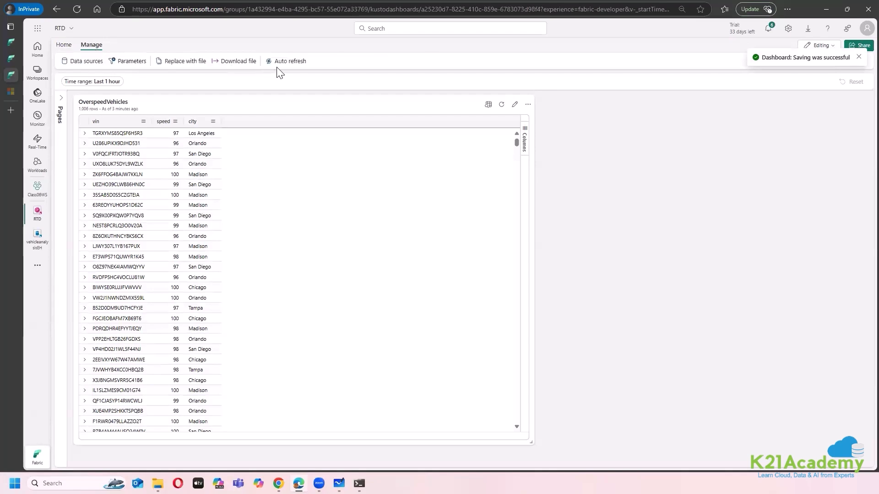
{"action": "left_click", "coordinate": [288, 61]}
{"action": "left_click", "coordinate": [766, 75]}
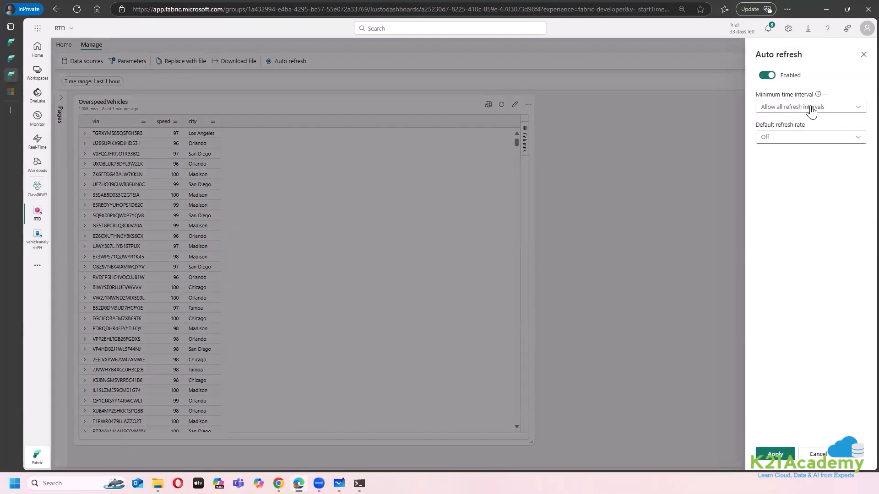
{"action": "left_click", "coordinate": [810, 107]}
{"action": "left_click", "coordinate": [811, 151]}
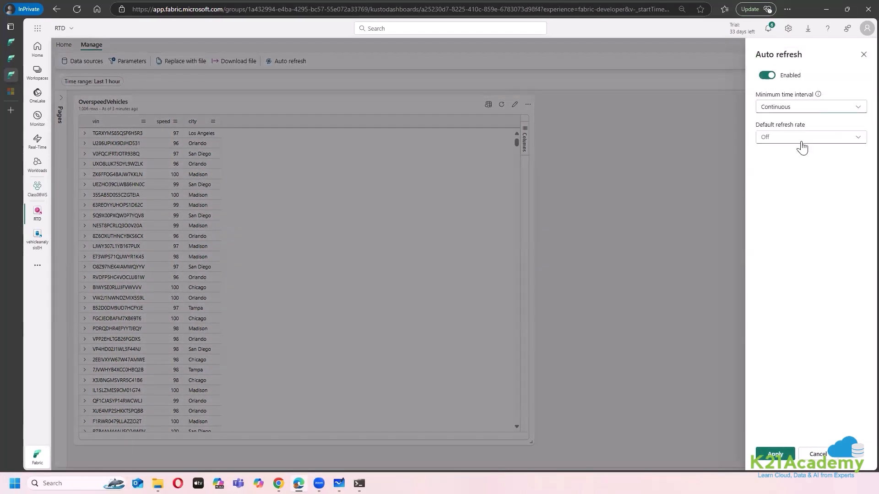
{"action": "left_click", "coordinate": [800, 138]}
{"action": "left_click", "coordinate": [796, 185]}
{"action": "left_click", "coordinate": [775, 454]}
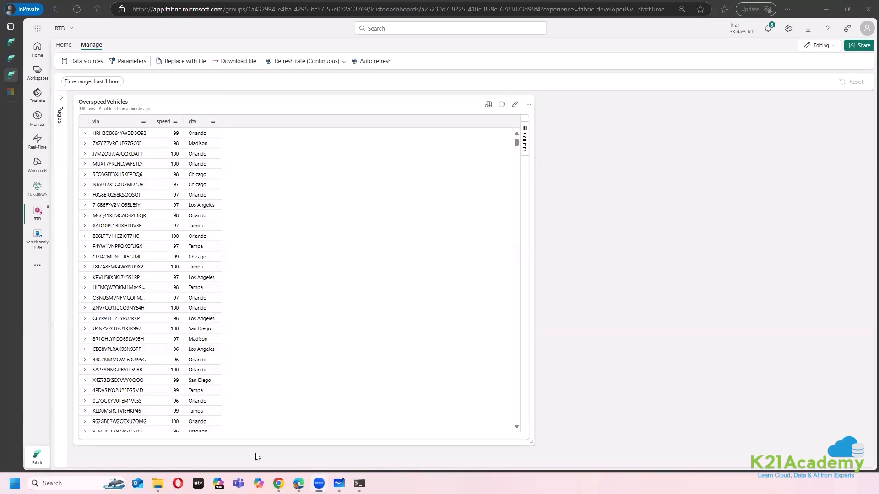
Switch to Microsoft Whiteboard and draw an arrow from the "fabric LKH delta" box to the handwritten word "batch"
{"action": "key", "text": "alt+Tab"}
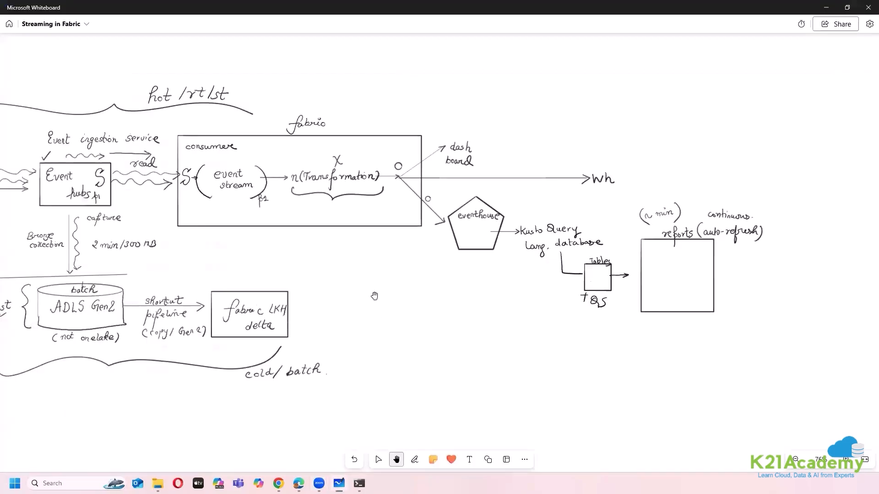
{"action": "scroll", "coordinate": [136, 403], "scroll_direction": "left", "scroll_amount": 4}
{"action": "scroll", "coordinate": [133, 290], "scroll_direction": "down", "scroll_amount": 2}
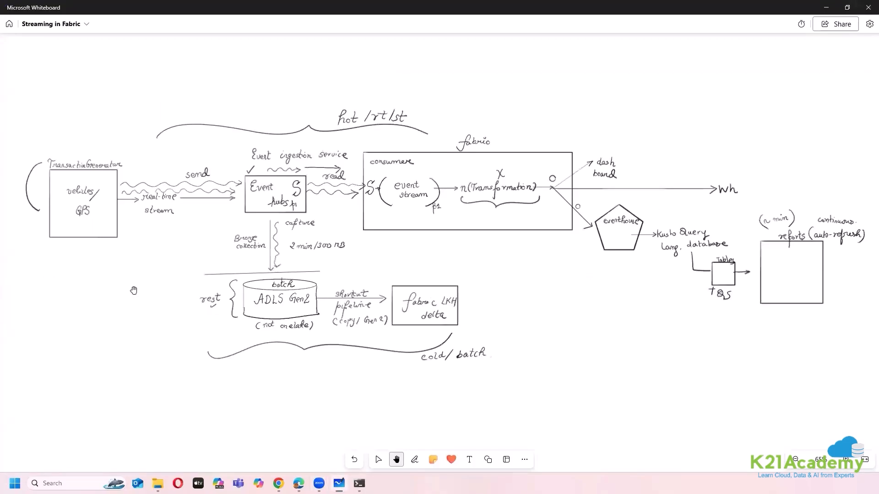
{"action": "scroll", "coordinate": [95, 158], "scroll_direction": "up", "scroll_amount": 1}
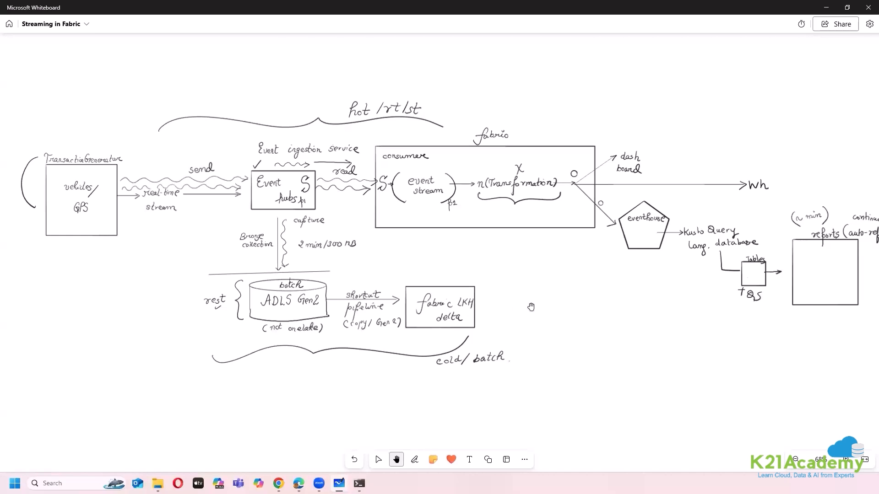
{"action": "key", "text": "alt+w"}
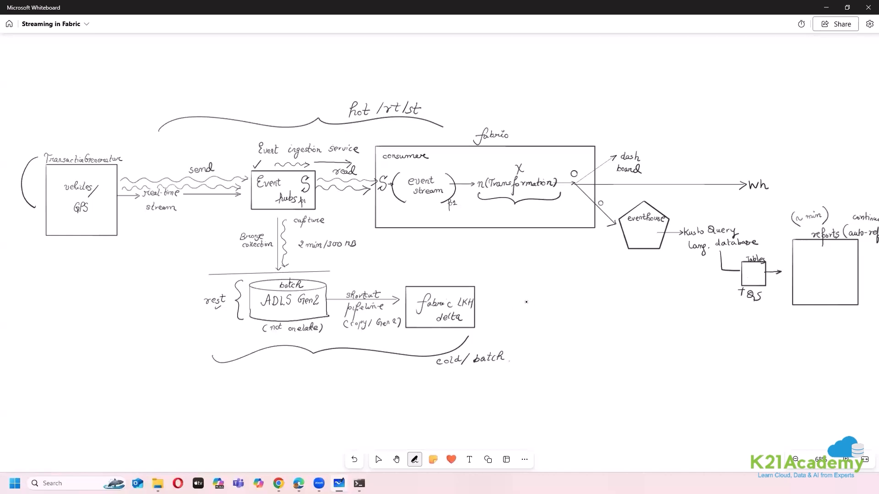
{"action": "left_click_drag", "start_coordinate": [503, 298], "coordinate": [504, 307]}
{"action": "mouse_move", "coordinate": [520, 291]}
{"action": "left_mouse_down"}
{"action": "mouse_move", "coordinate": [519, 305]}
{"action": "mouse_move", "coordinate": [545, 306]}
{"action": "left_mouse_up"}
{"action": "left_click_drag", "start_coordinate": [551, 292], "coordinate": [554, 297]}
Sketch a line forking into arrows labelled h and c below the vehicles/GPS box, and draw a large λ beneath the cold/batch brace
{"action": "left_click_drag", "start_coordinate": [73, 341], "coordinate": [140, 319]}
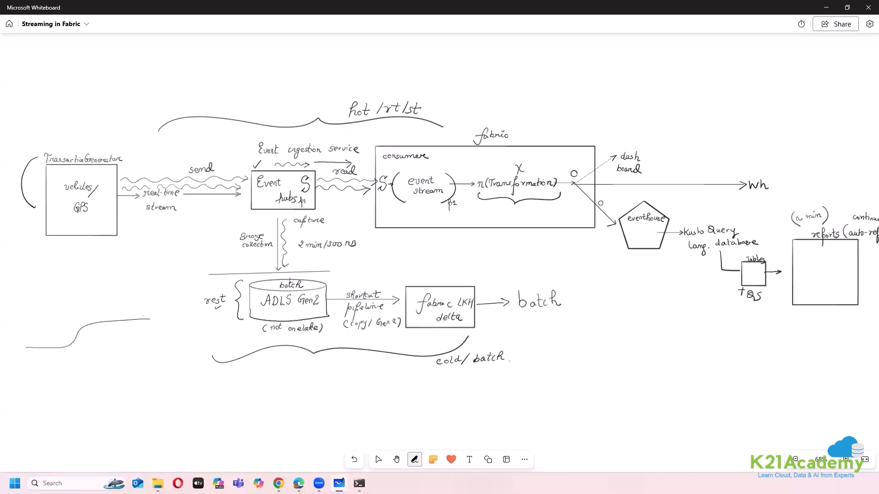
{"action": "left_click_drag", "start_coordinate": [71, 345], "coordinate": [133, 372]}
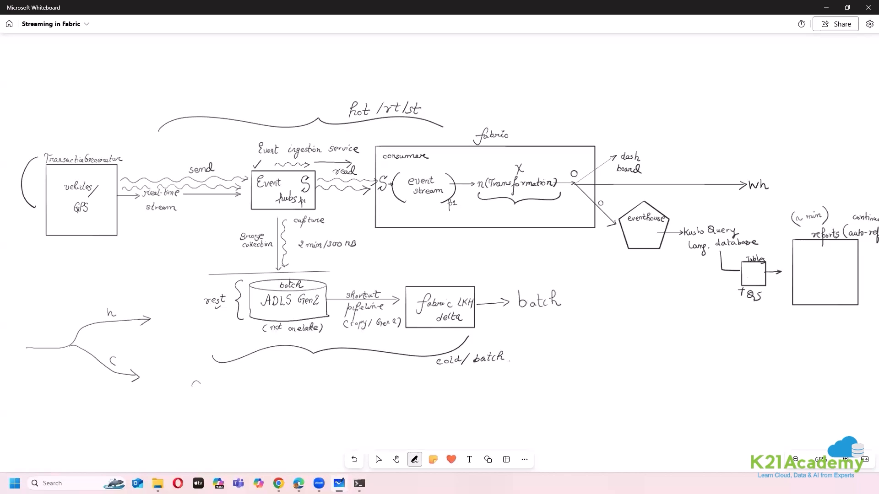
{"action": "mouse_move", "coordinate": [200, 384]}
{"action": "left_mouse_down"}
{"action": "mouse_move", "coordinate": [228, 434]}
{"action": "mouse_move", "coordinate": [195, 432]}
{"action": "left_mouse_up"}
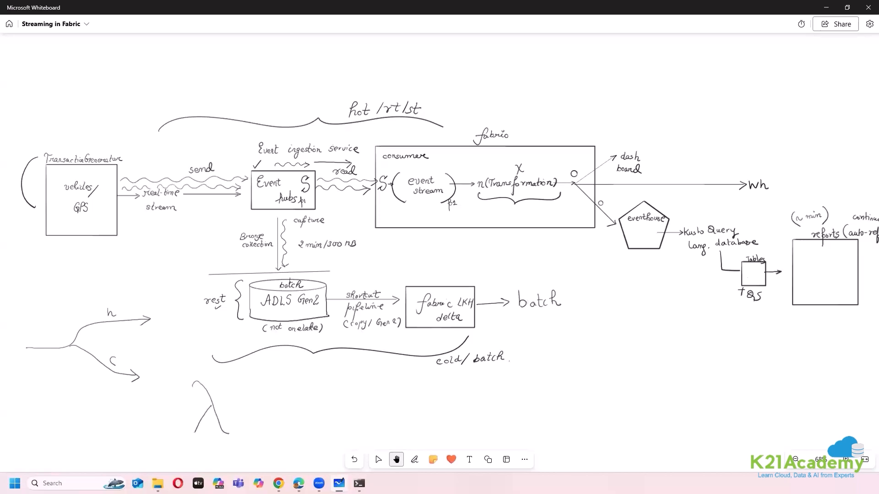
{"action": "left_click", "coordinate": [414, 460]}
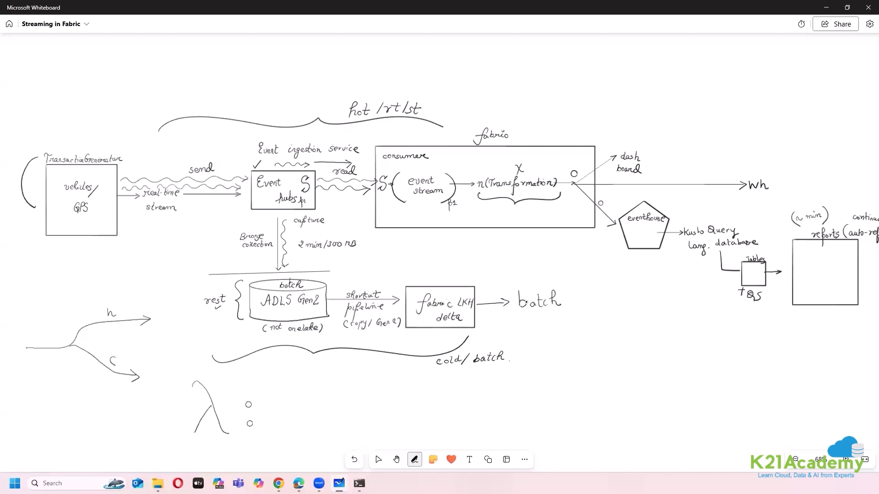
Handwrite the note "greek-letter" beside the λ symbol
{"action": "mouse_move", "coordinate": [271, 378]}
{"action": "left_mouse_down"}
{"action": "mouse_move", "coordinate": [269, 392]}
{"action": "mouse_move", "coordinate": [297, 383]}
{"action": "left_mouse_up"}
{"action": "left_click_drag", "start_coordinate": [304, 368], "coordinate": [300, 387]}
{"action": "left_click_drag", "start_coordinate": [299, 379], "coordinate": [335, 382]}
{"action": "left_click_drag", "start_coordinate": [342, 368], "coordinate": [348, 379]}
{"action": "left_click_drag", "start_coordinate": [338, 373], "coordinate": [356, 379]}
{"action": "mouse_move", "coordinate": [362, 368]}
{"action": "left_mouse_down"}
{"action": "mouse_move", "coordinate": [361, 379]}
{"action": "mouse_move", "coordinate": [369, 371]}
{"action": "left_mouse_up"}
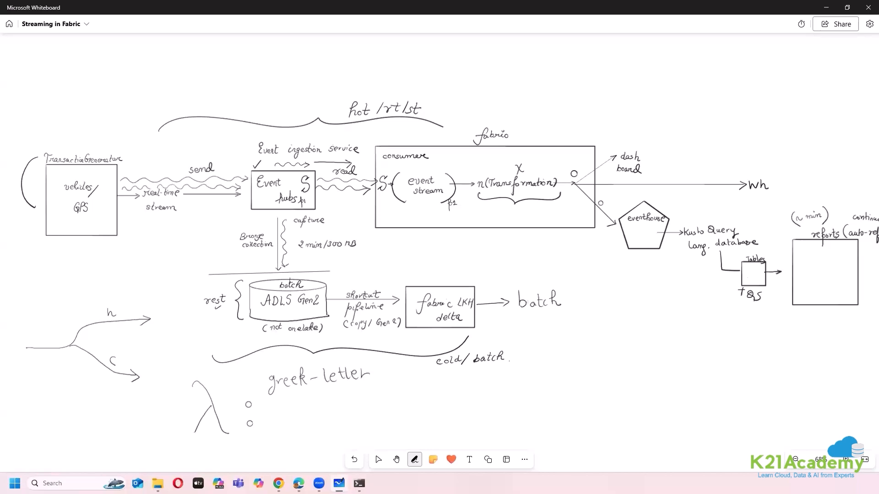
{"action": "mouse_move", "coordinate": [282, 409]}
{"action": "left_mouse_down"}
{"action": "mouse_move", "coordinate": [295, 426]}
{"action": "mouse_move", "coordinate": [340, 422]}
{"action": "left_mouse_up"}
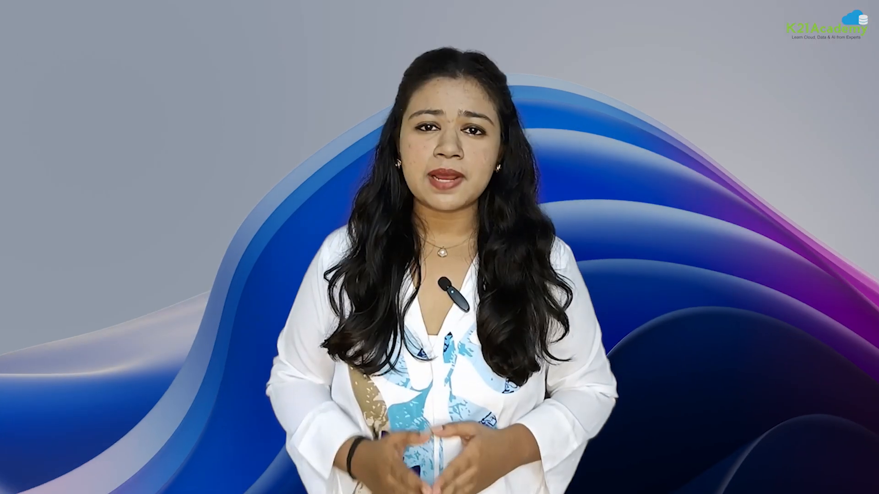